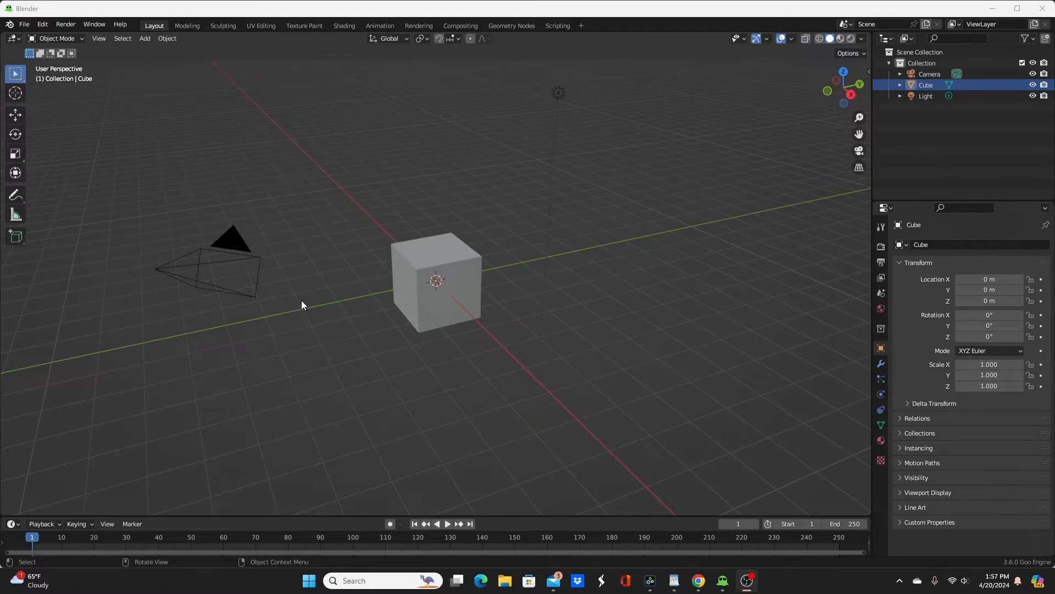
# Step: Switch to the DillonGoo Studios Patreon page in Chrome and look through its recent Goo Engine posts
pyautogui.moveTo(698, 580)
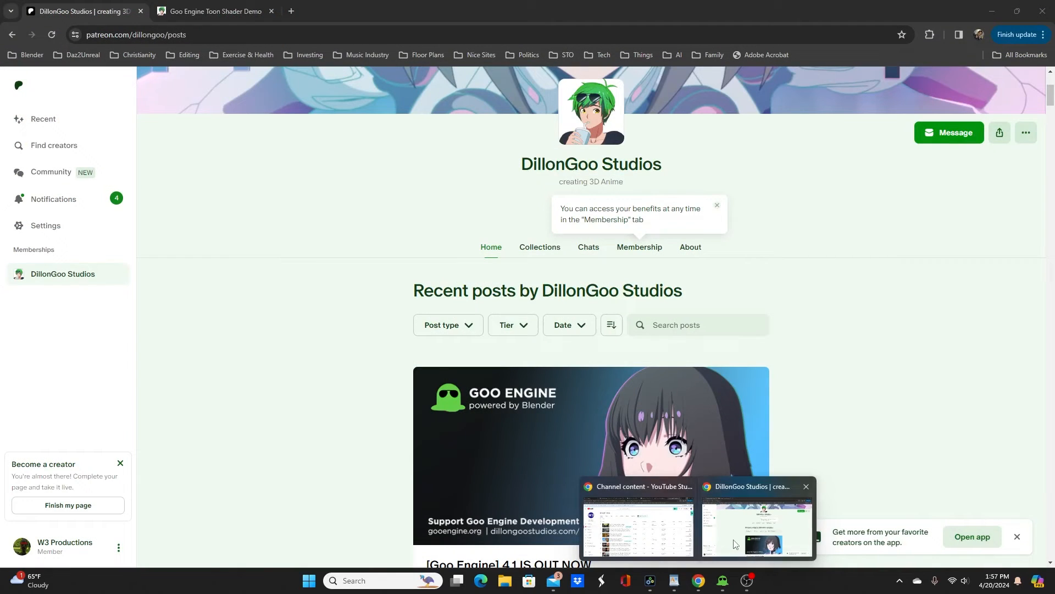
pyautogui.click(724, 522)
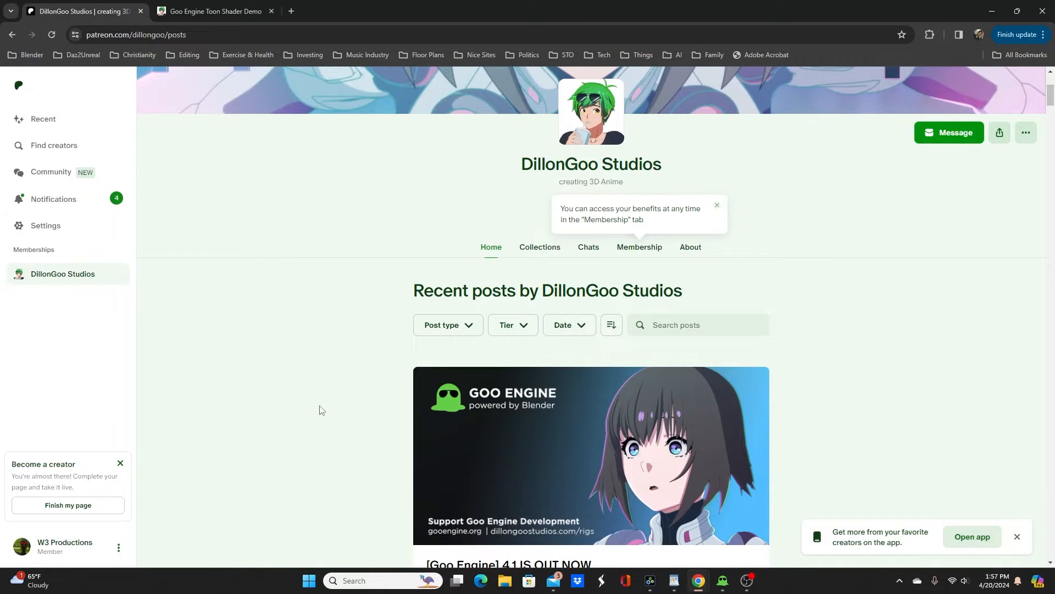
pyautogui.scroll(4, 248, 291)
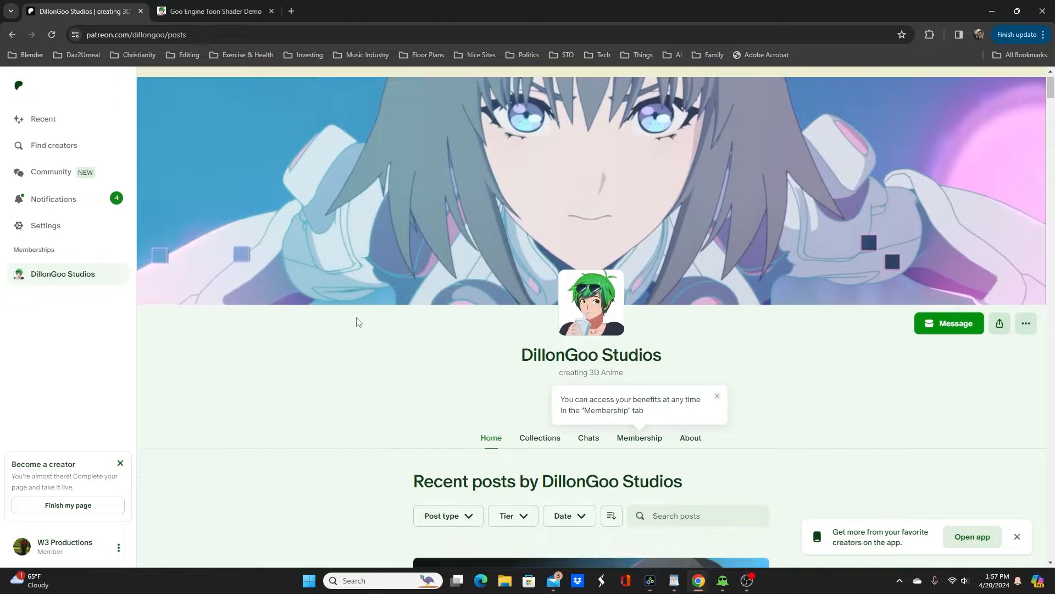
pyautogui.scroll(-6, 358, 322)
pyautogui.scroll(-6, 356, 323)
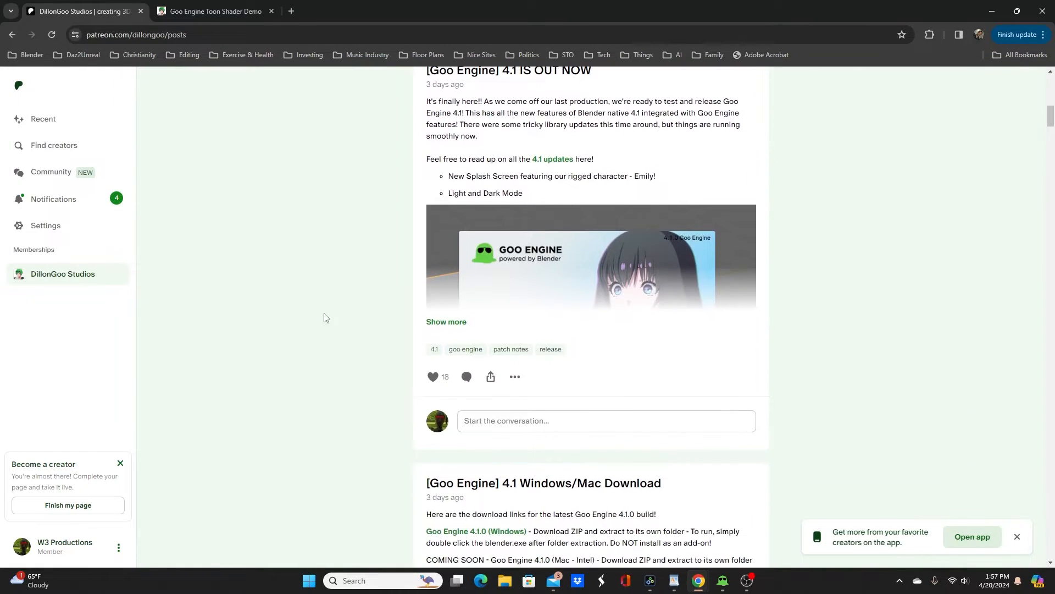
pyautogui.scroll(-12, 312, 341)
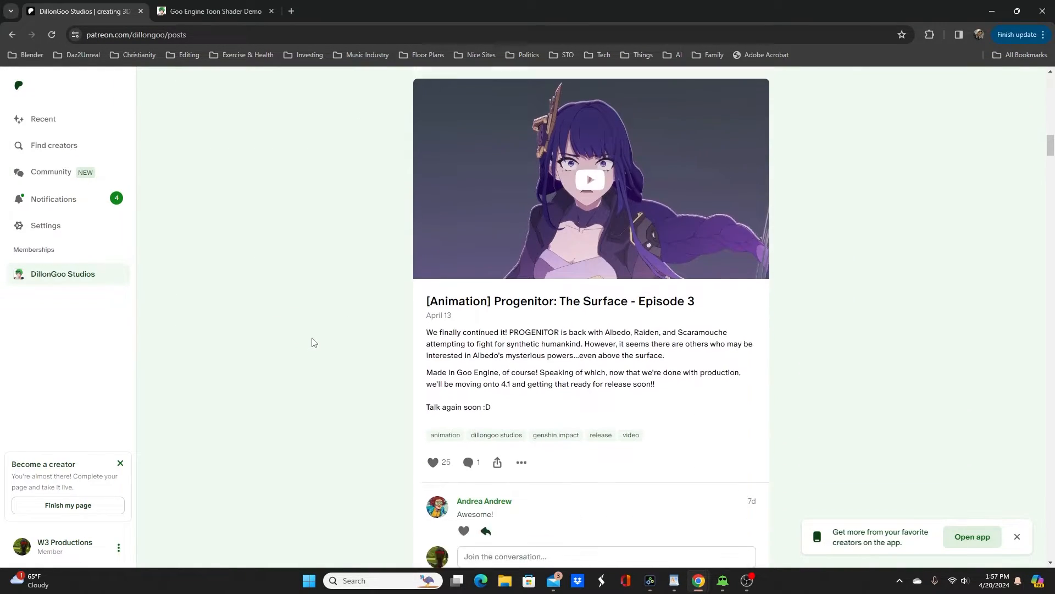
pyautogui.scroll(-6, 313, 342)
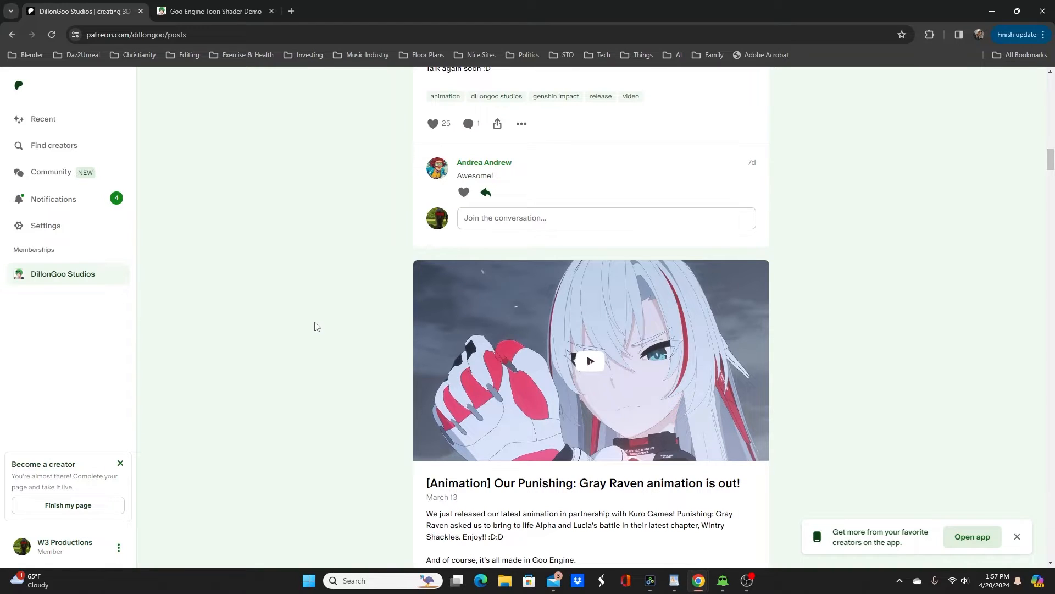
pyautogui.scroll(-7, 315, 326)
pyautogui.scroll(-6, 312, 327)
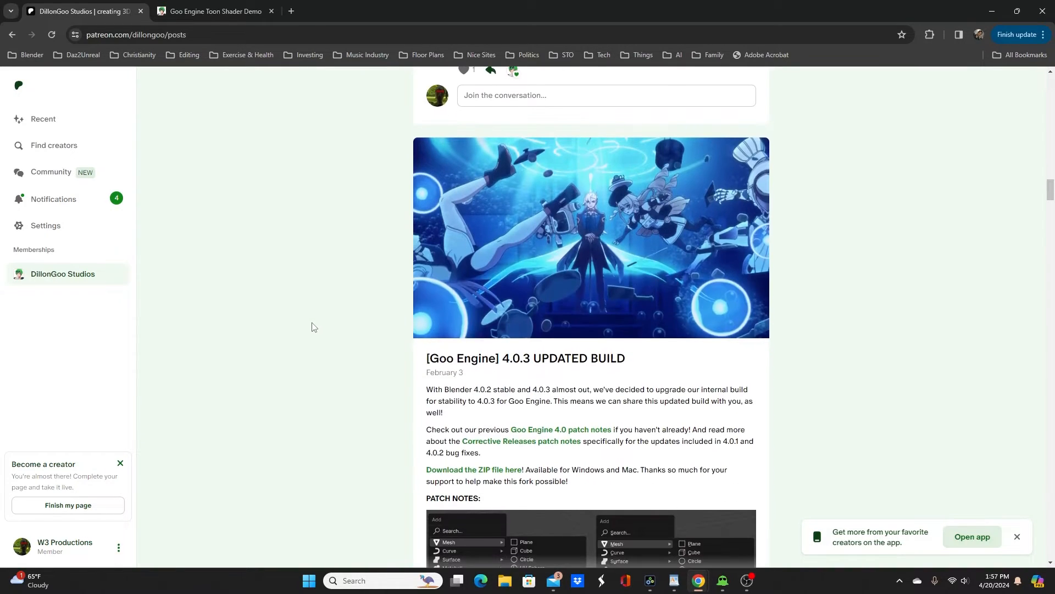
pyautogui.scroll(-6, 325, 320)
pyautogui.scroll(20, 328, 320)
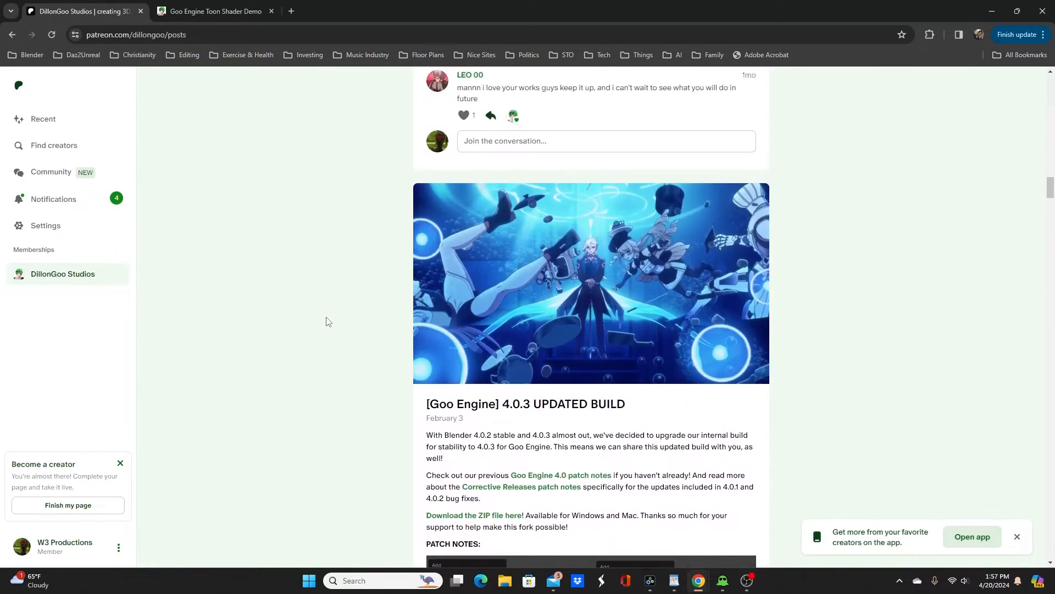
pyautogui.scroll(15, 327, 320)
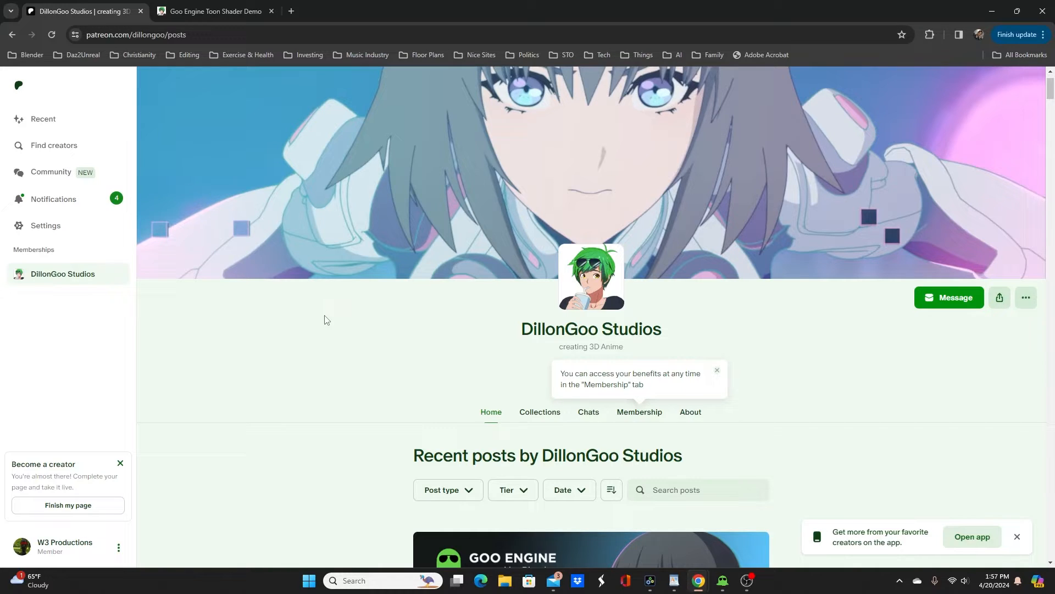
pyautogui.scroll(1, 321, 336)
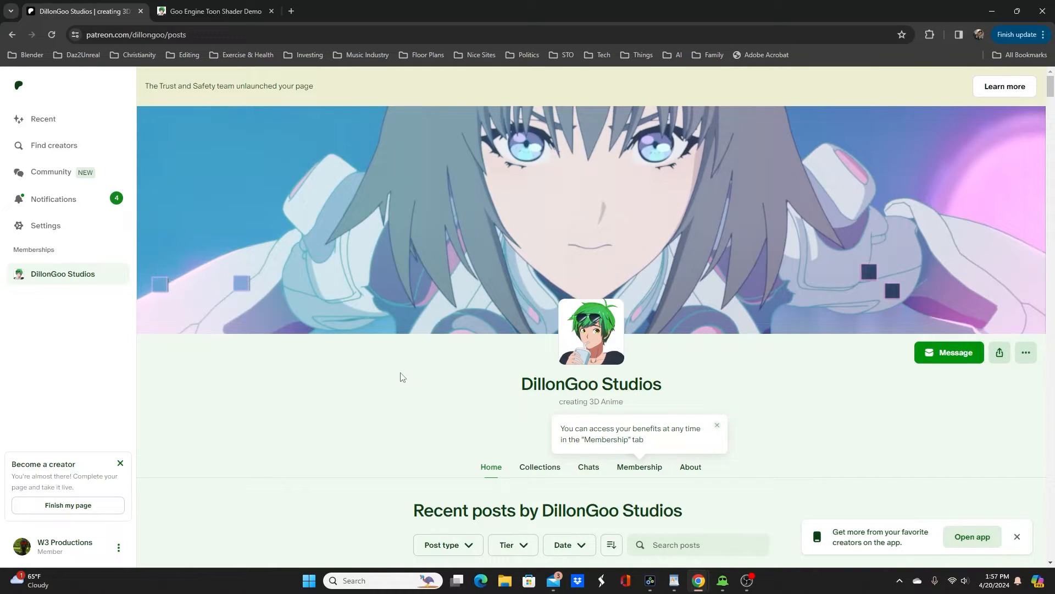
pyautogui.scroll(-5, 397, 374)
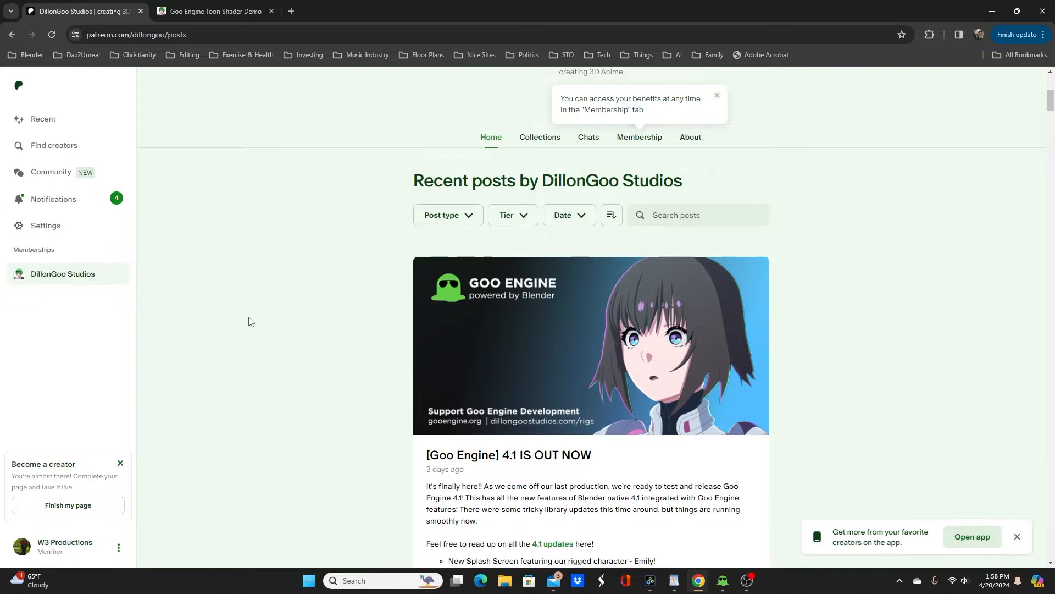
# Step: Examine the Goo Engine Toon Shader Demo page on Gumroad, including its preview image and product description
pyautogui.click(201, 13)
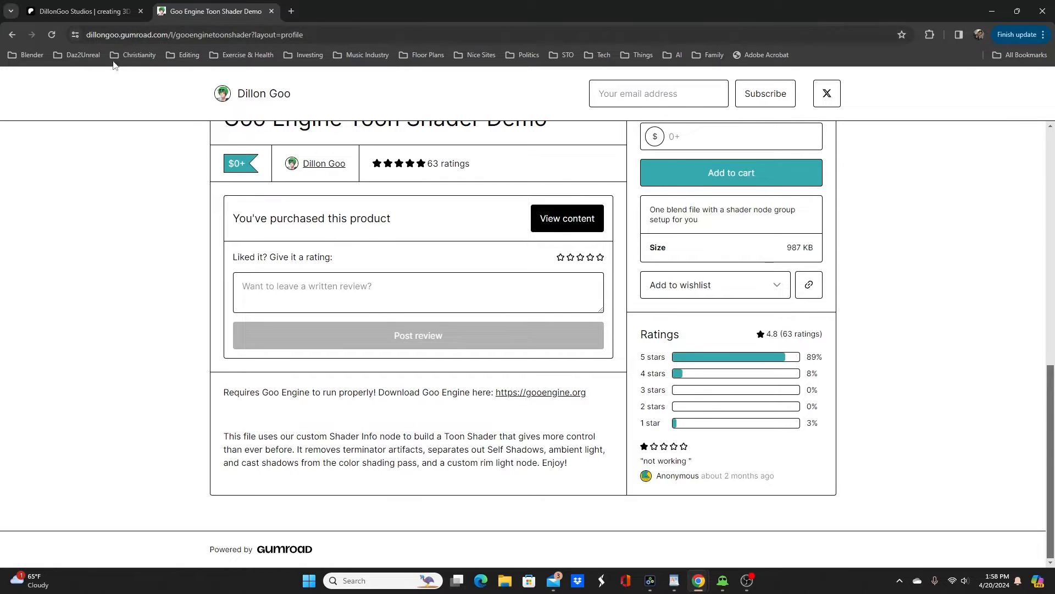
pyautogui.scroll(6, 168, 240)
pyautogui.scroll(5, 168, 239)
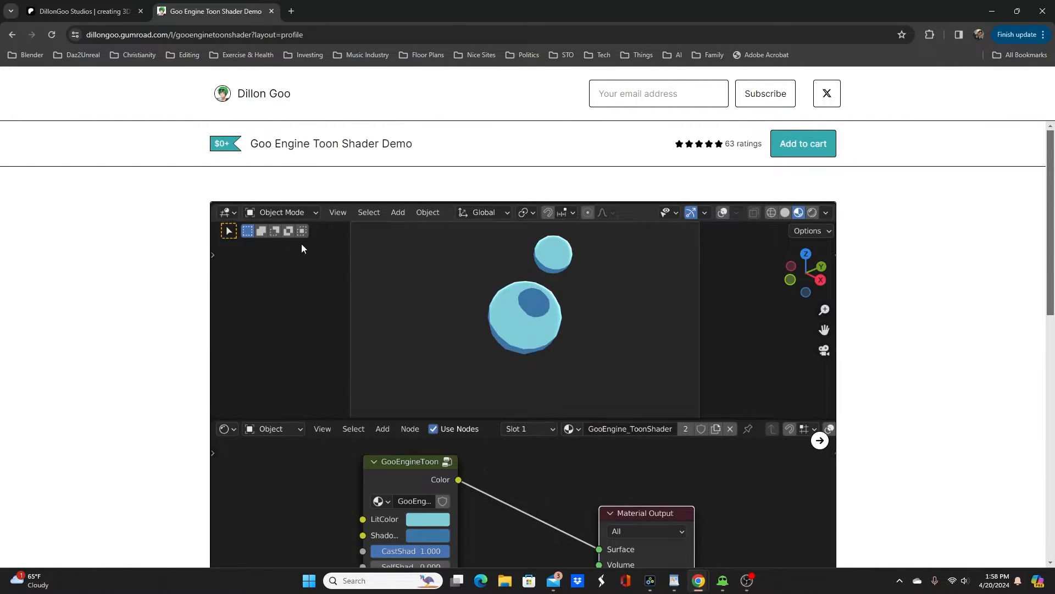
pyautogui.scroll(-4, 302, 243)
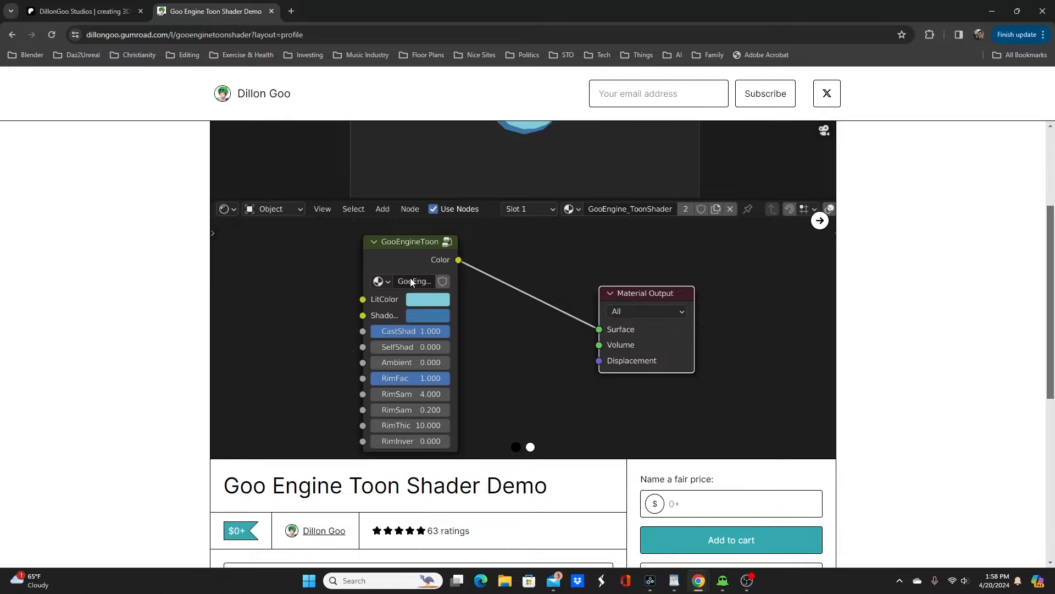
pyautogui.scroll(-7, 404, 288)
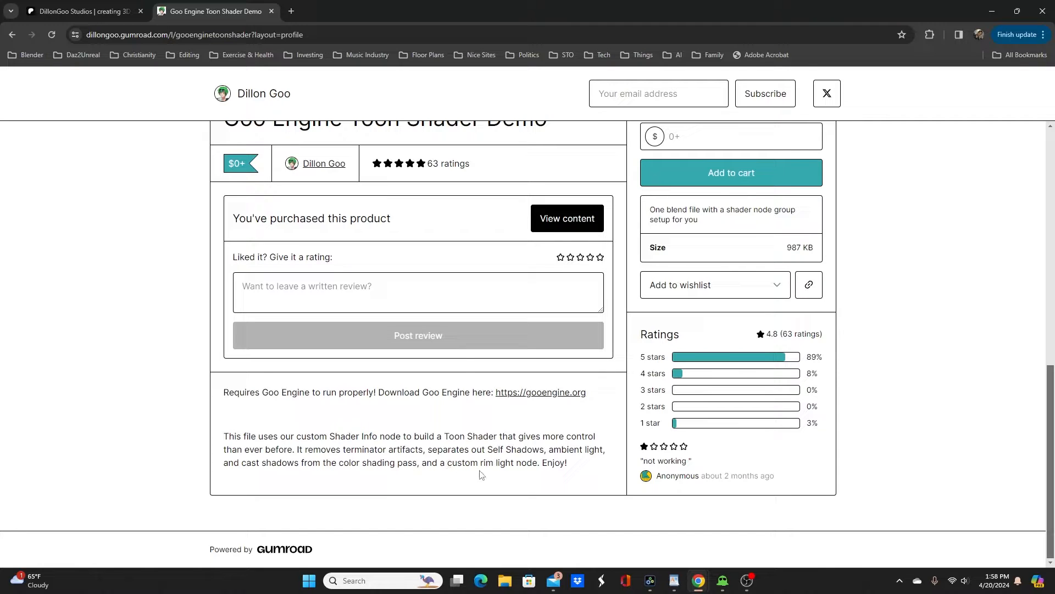
pyautogui.scroll(10, 532, 398)
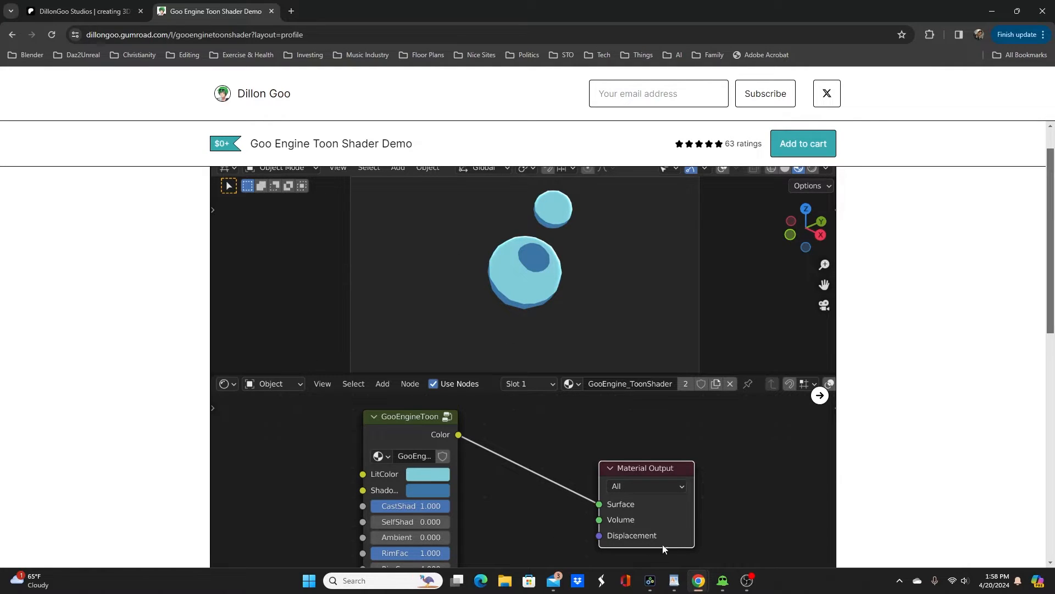
# Step: Switch back to Goo Engine (Blender) and replace the default cube with a Monkey mesh
pyautogui.moveTo(722, 583)
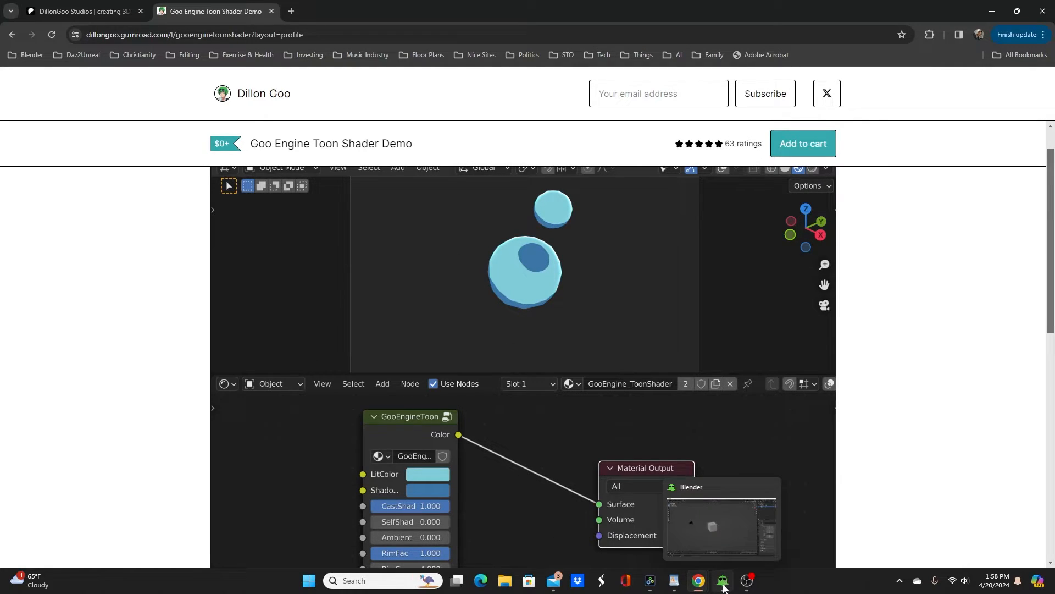
pyautogui.click(723, 583)
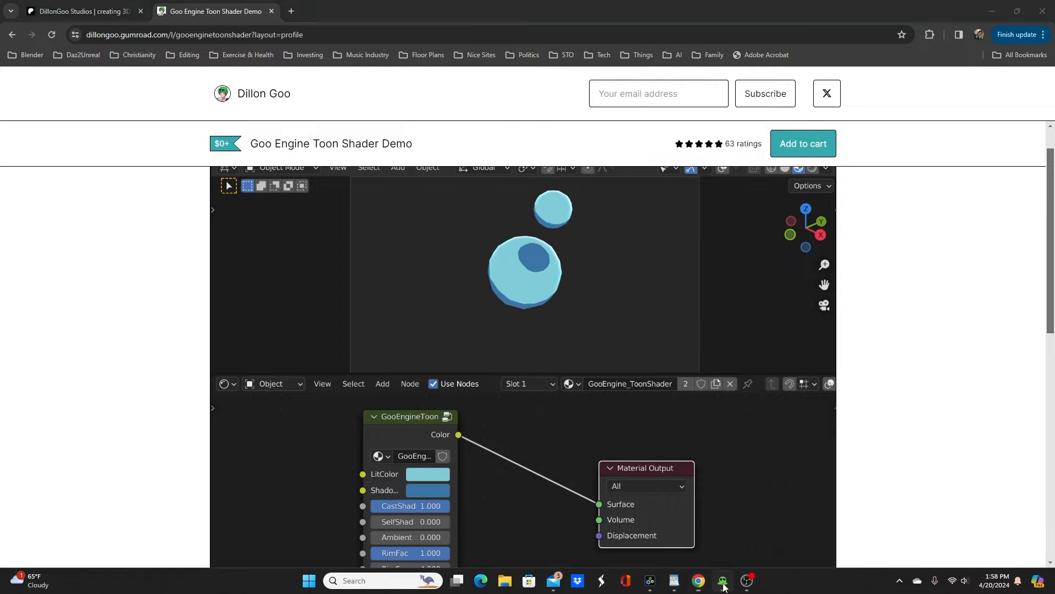
pyautogui.click(437, 271)
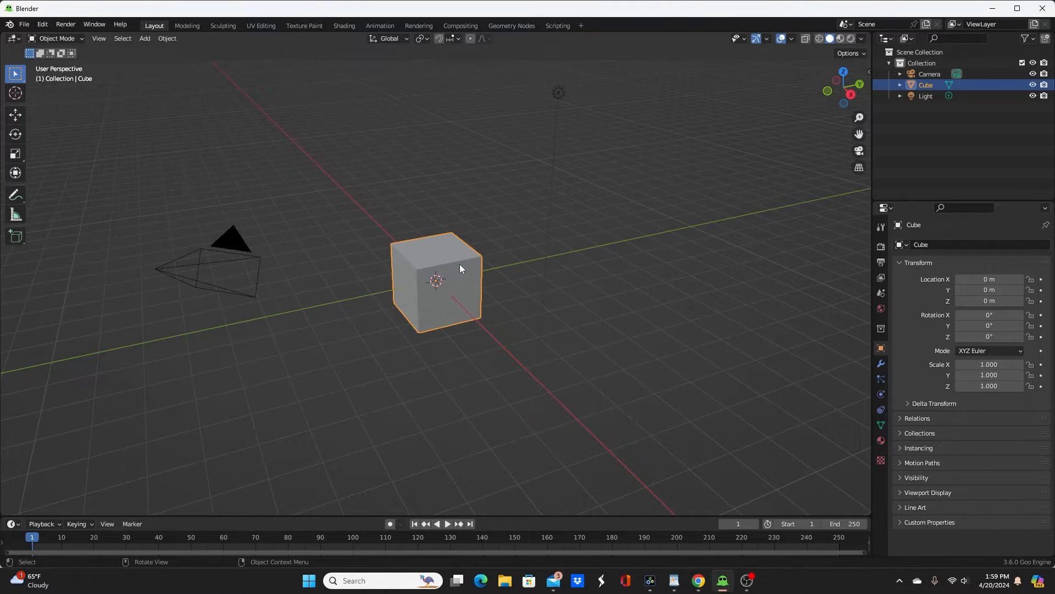
pyautogui.press('Delete')
pyautogui.hotkey('shift', 'a')
pyautogui.moveTo(429, 203)
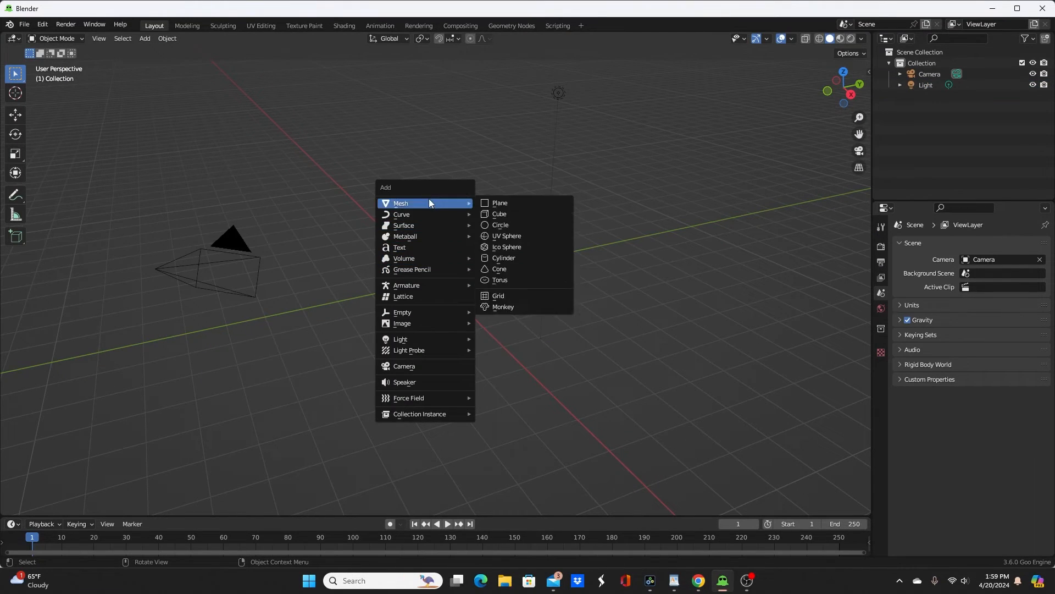
pyautogui.click(503, 307)
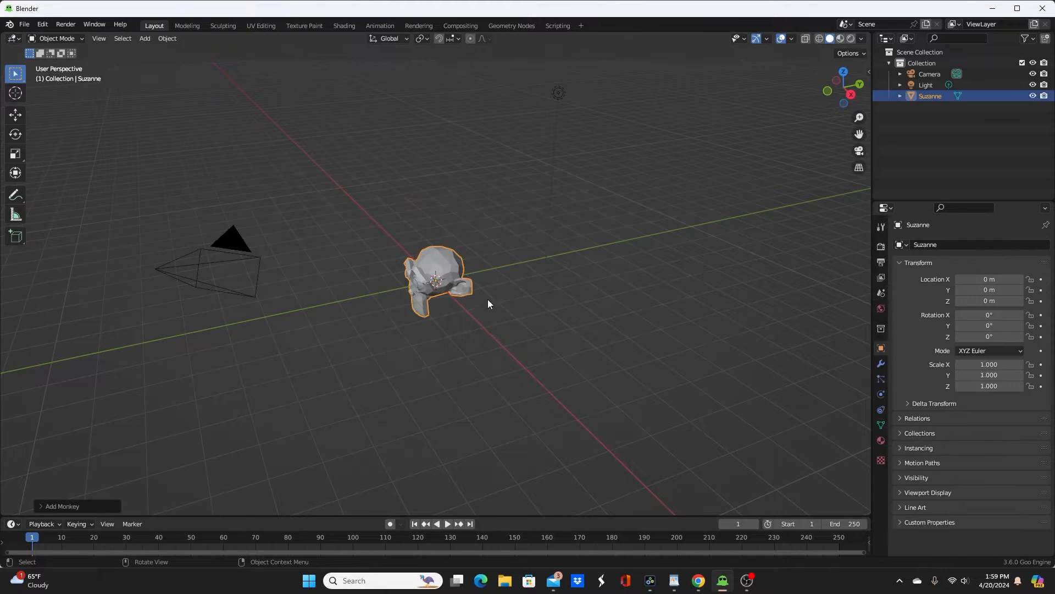
# Step: Add a level 2 subdivision surface to the monkey head and shade it smooth
pyautogui.scroll(8, 423, 305)
pyautogui.moveTo(423, 305); pyautogui.dragTo(572, 272, button='middle')
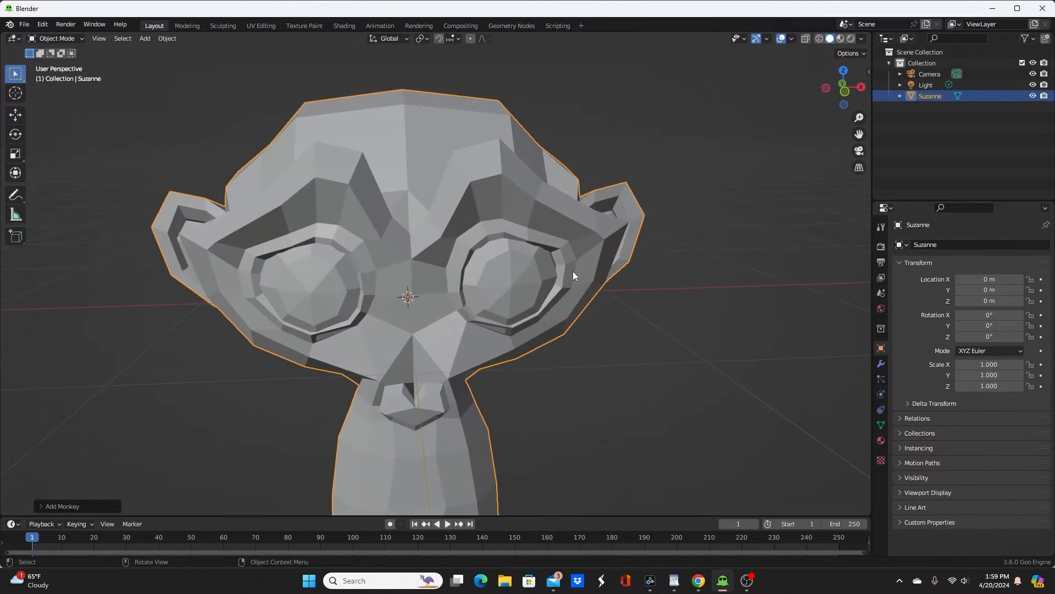
pyautogui.hotkey('ctrl', '2')
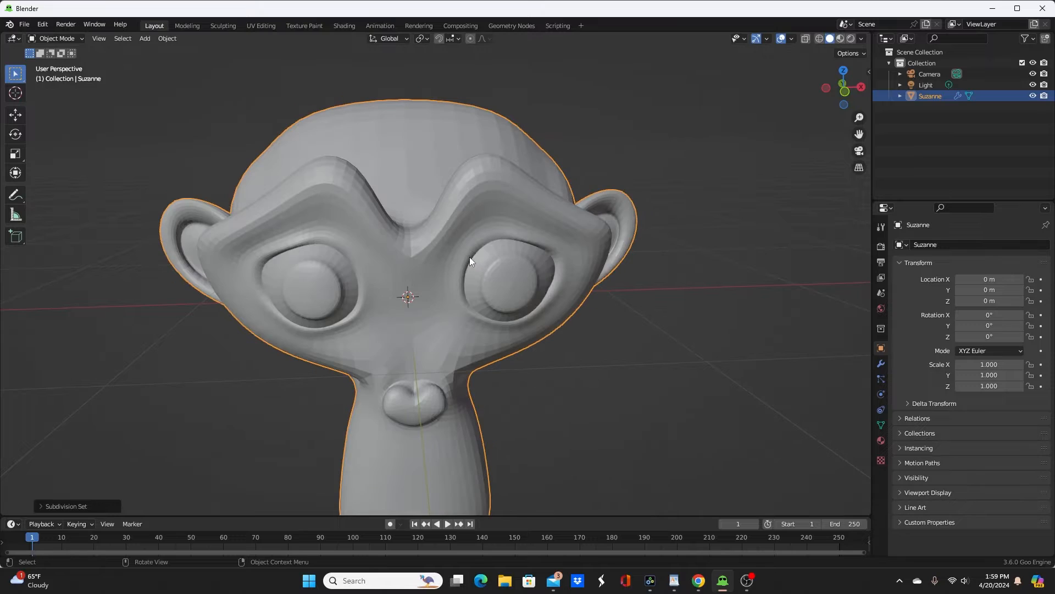
pyautogui.rightClick(479, 219)
pyautogui.click(476, 216)
pyautogui.scroll(-4, 572, 329)
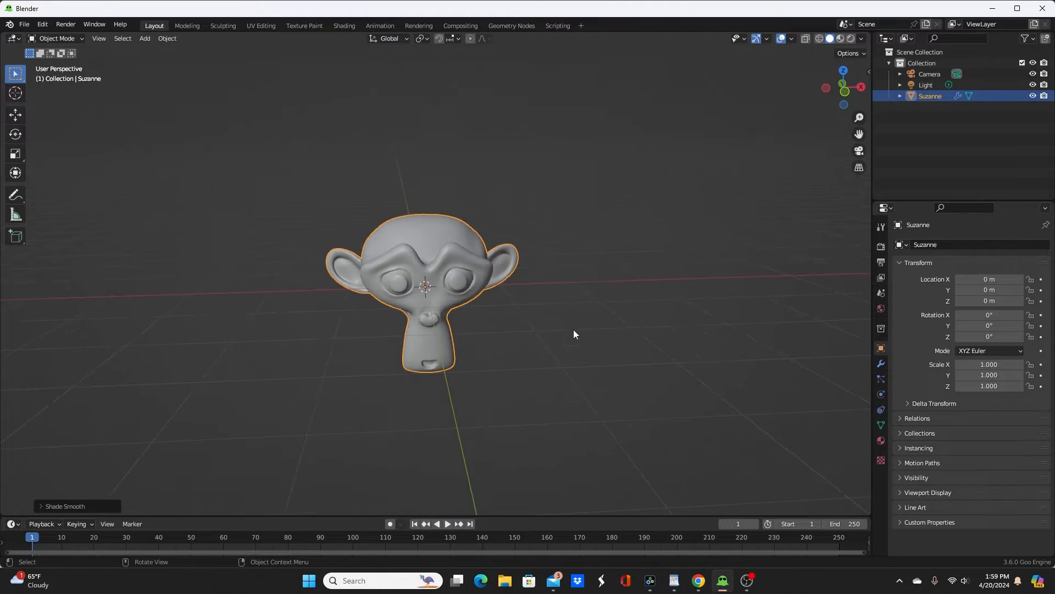
# Step: Display the viewport in Rendered shading and add a new material to the monkey head
pyautogui.scroll(3, 572, 330)
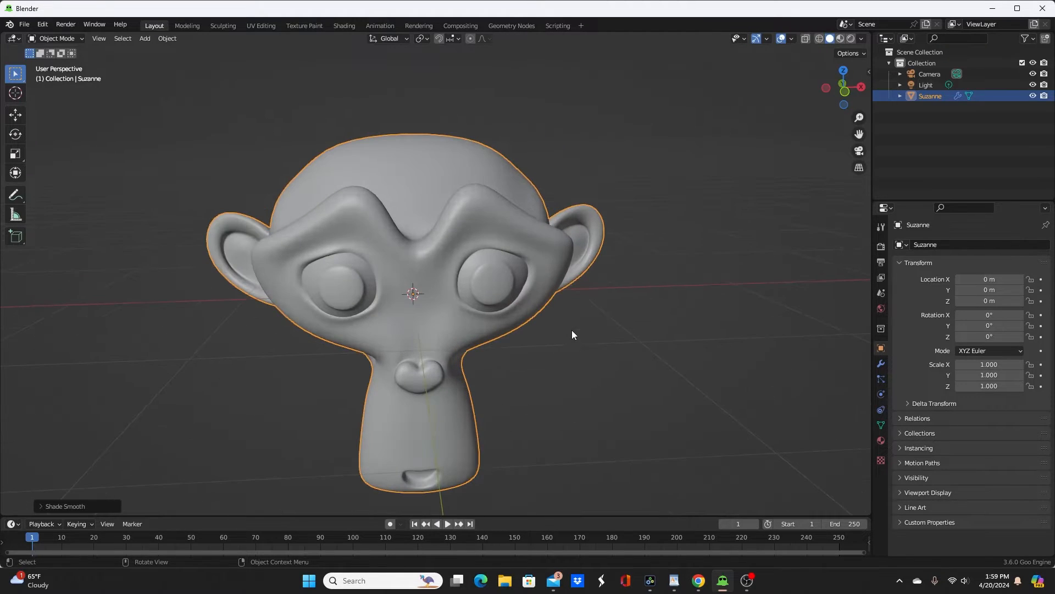
pyautogui.click(850, 38)
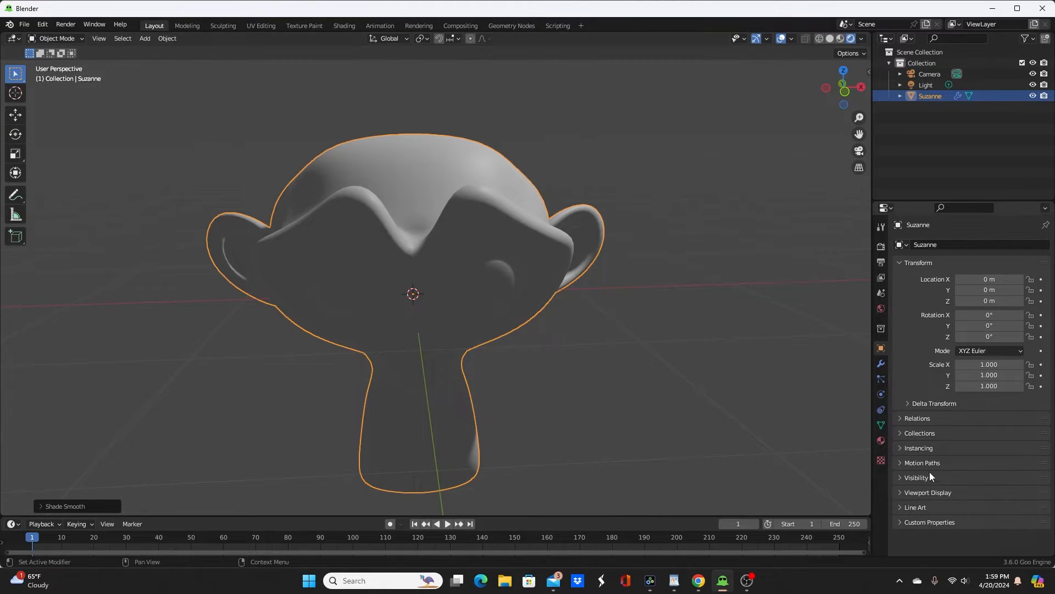
pyautogui.click(881, 440)
pyautogui.click(948, 294)
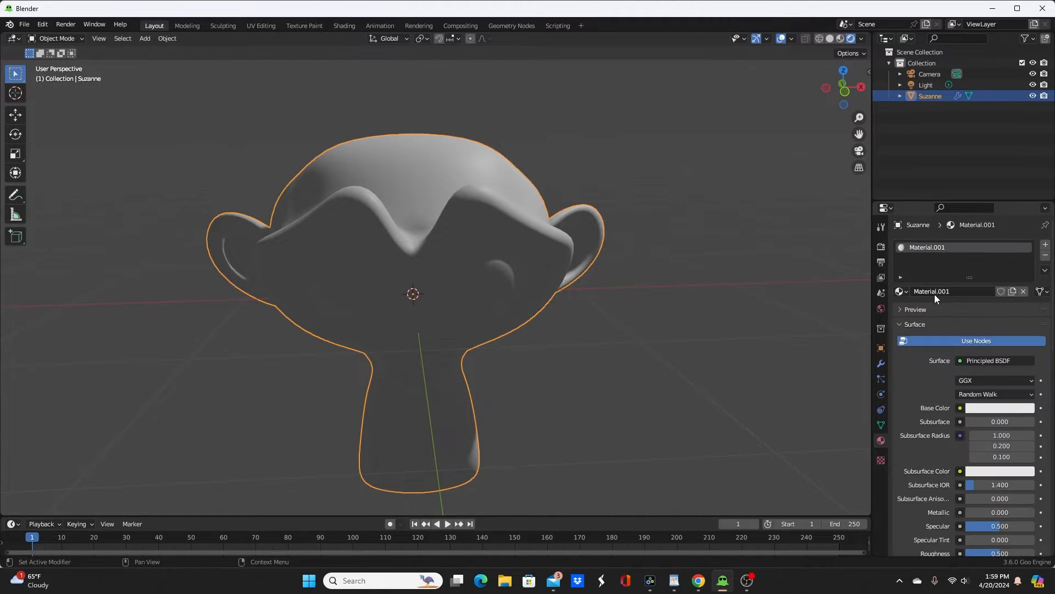
# Step: Change the scene's point light to a Sun light and set its strength to 10
pyautogui.moveTo(622, 317); pyautogui.dragTo(581, 332, button='middle')
pyautogui.scroll(-10, 616, 268)
pyautogui.click(529, 176)
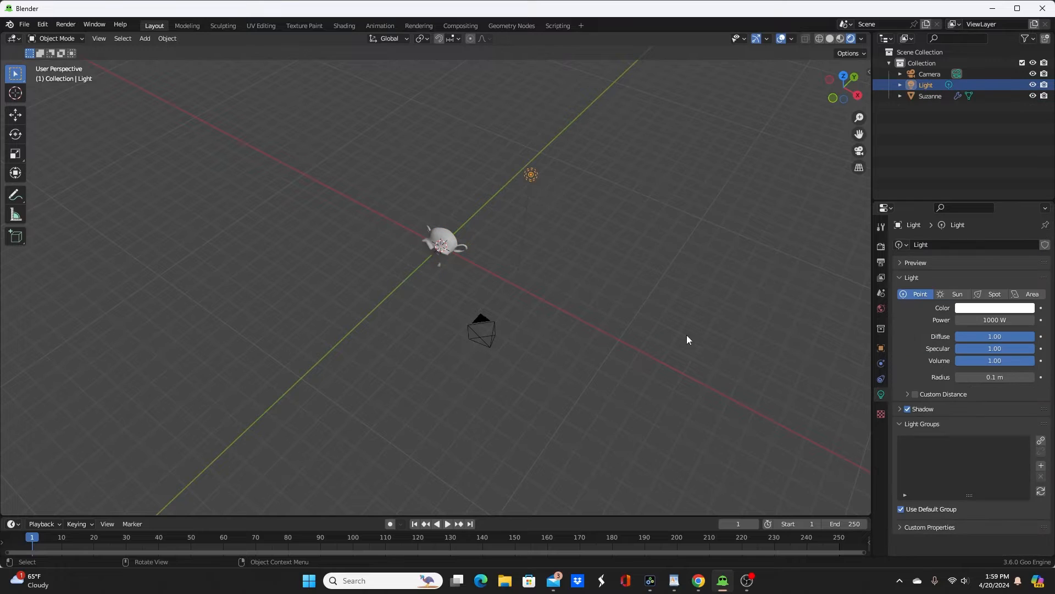
pyautogui.click(954, 294)
pyautogui.click(989, 320)
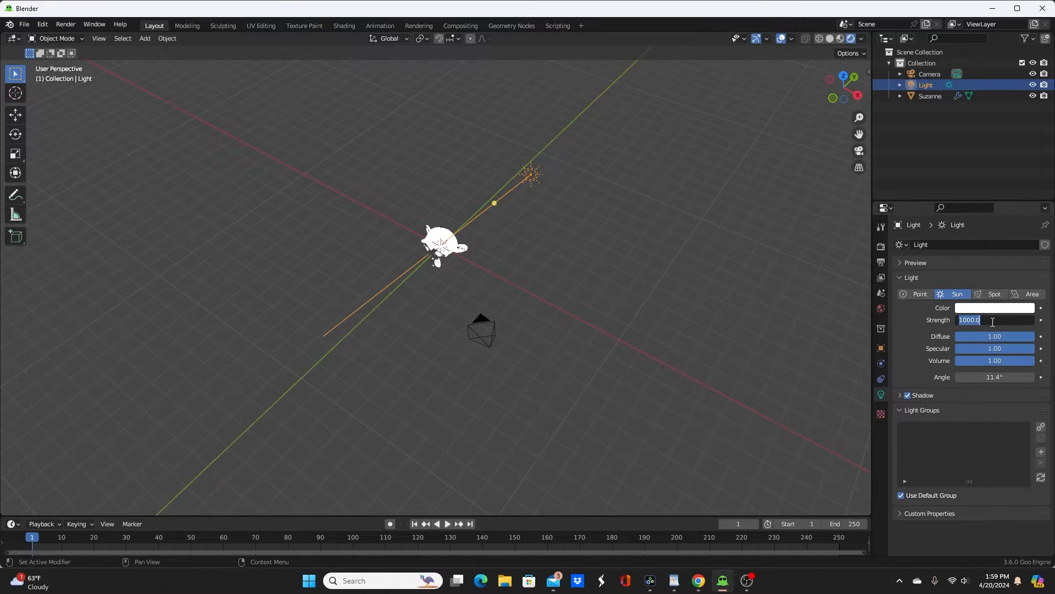
pyautogui.write('10')
pyautogui.press('Return')
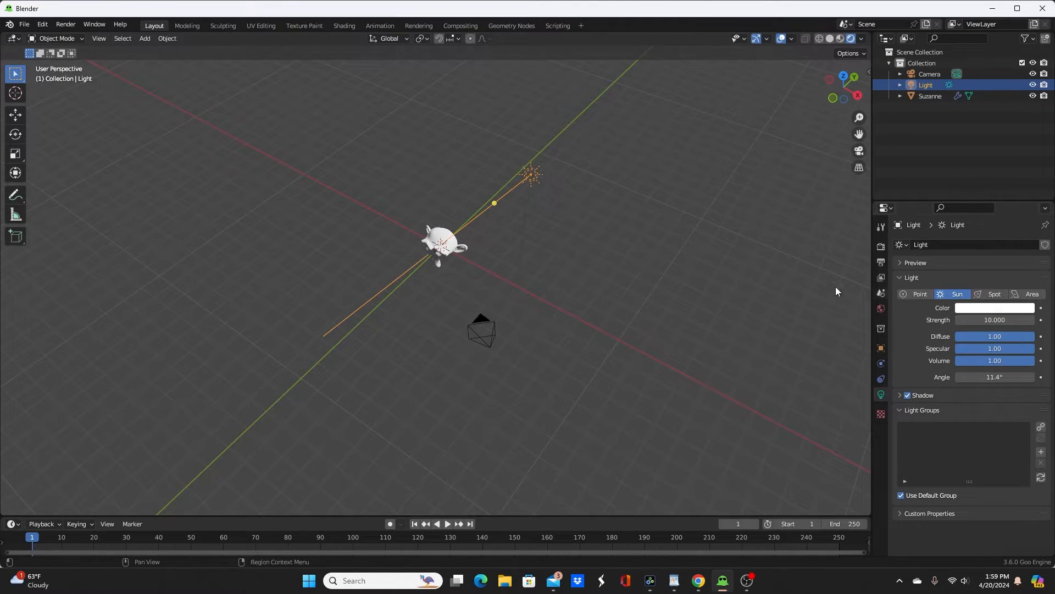
# Step: In top view, move the sun light to the front side of the monkey and rotate it about 40° to aim at the head
pyautogui.moveTo(498, 236); pyautogui.dragTo(482, 273, button='middle')
pyautogui.press('KP_7')
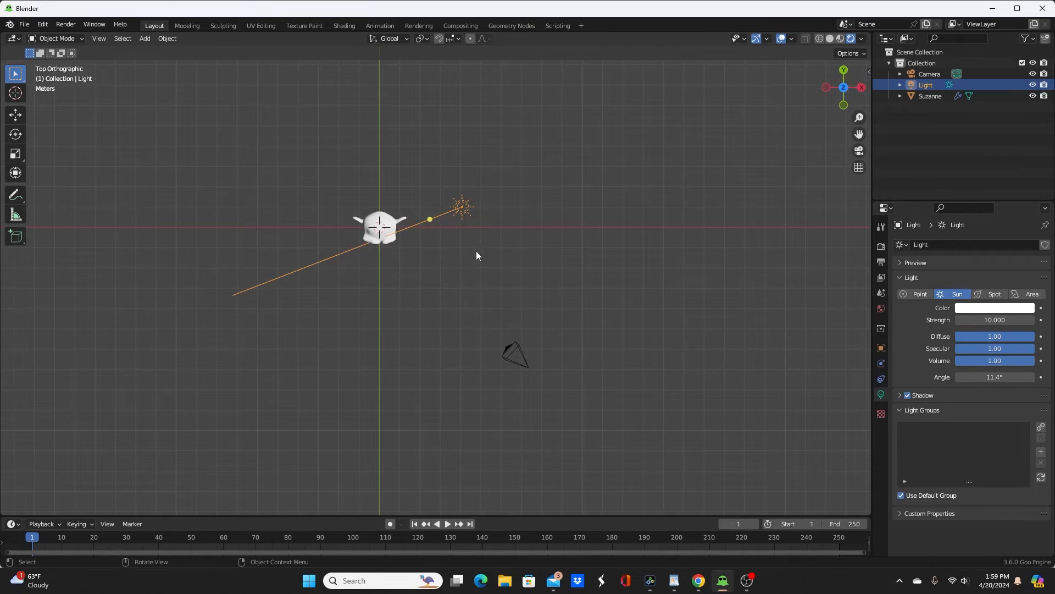
pyautogui.press('g')
pyautogui.click(517, 318)
pyautogui.press('r')
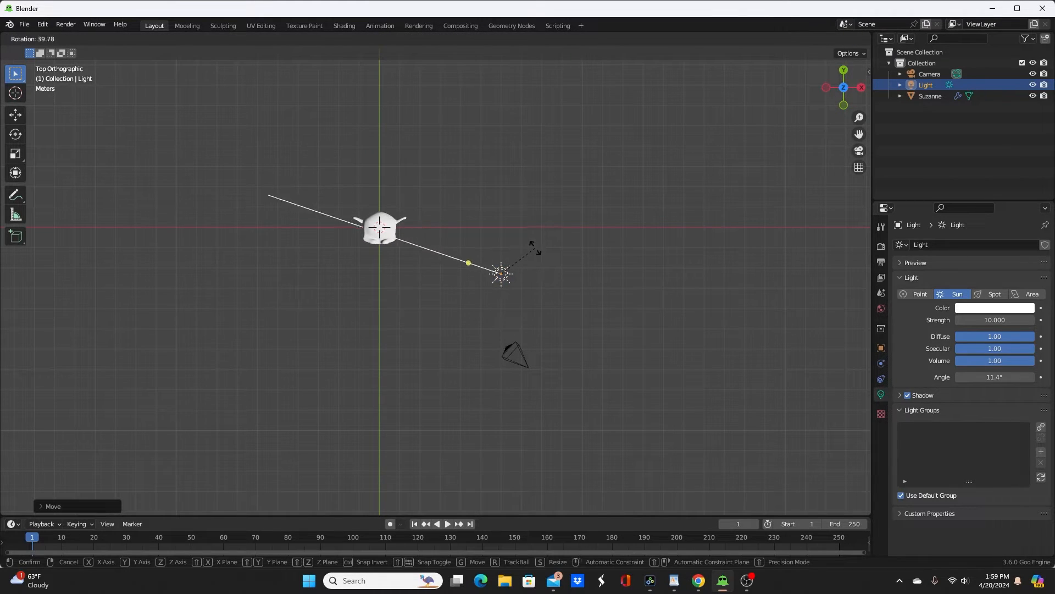
pyautogui.click(532, 239)
# Step: Frame the monkey head up close, enlarge the timeline area to about half the window height and change it to a Shader Editor
pyautogui.scroll(4, 440, 283)
pyautogui.moveTo(417, 301); pyautogui.dragTo(528, 224, button='middle')
pyautogui.scroll(5, 496, 284)
pyautogui.keyDown('shift'); pyautogui.moveTo(496, 279); pyautogui.dragTo(408, 348, button='middle'); pyautogui.keyUp('shift')
pyautogui.scroll(3, 441, 384)
pyautogui.scroll(3, 407, 348)
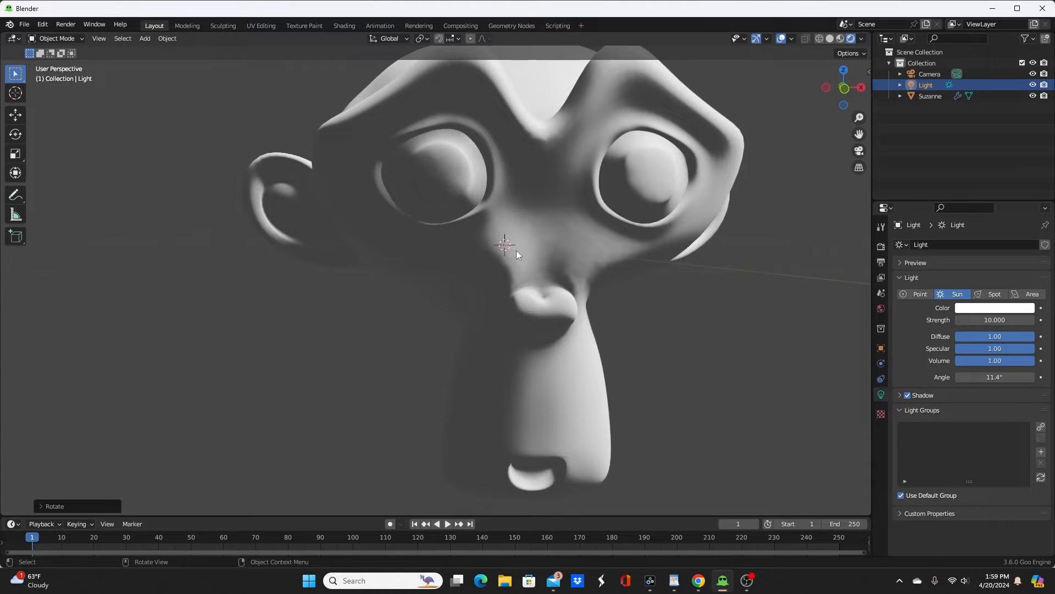
pyautogui.moveTo(611, 517); pyautogui.dragTo(611, 304)
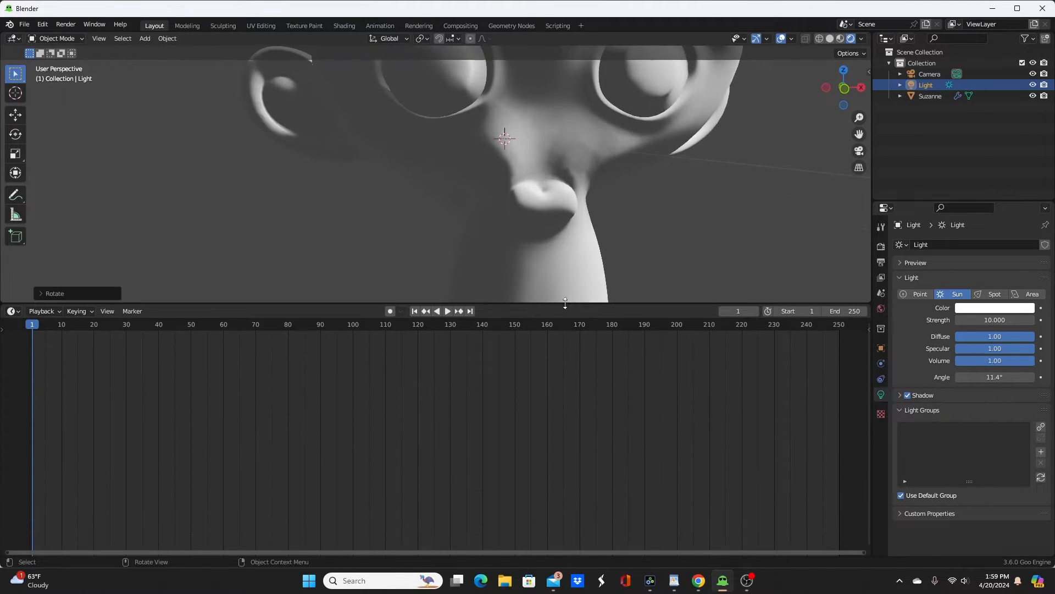
pyautogui.click(11, 314)
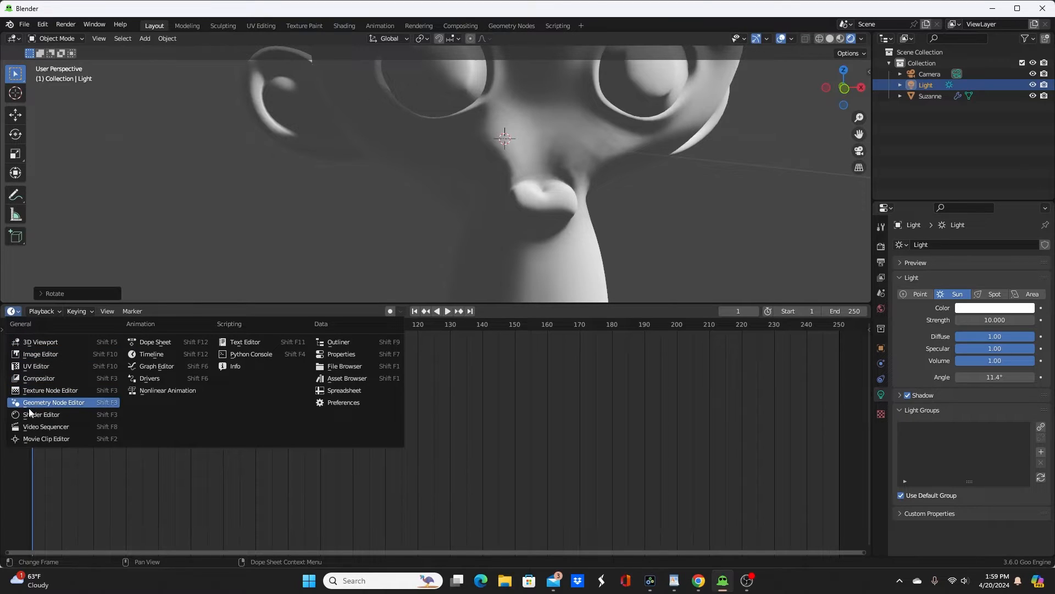
pyautogui.click(41, 416)
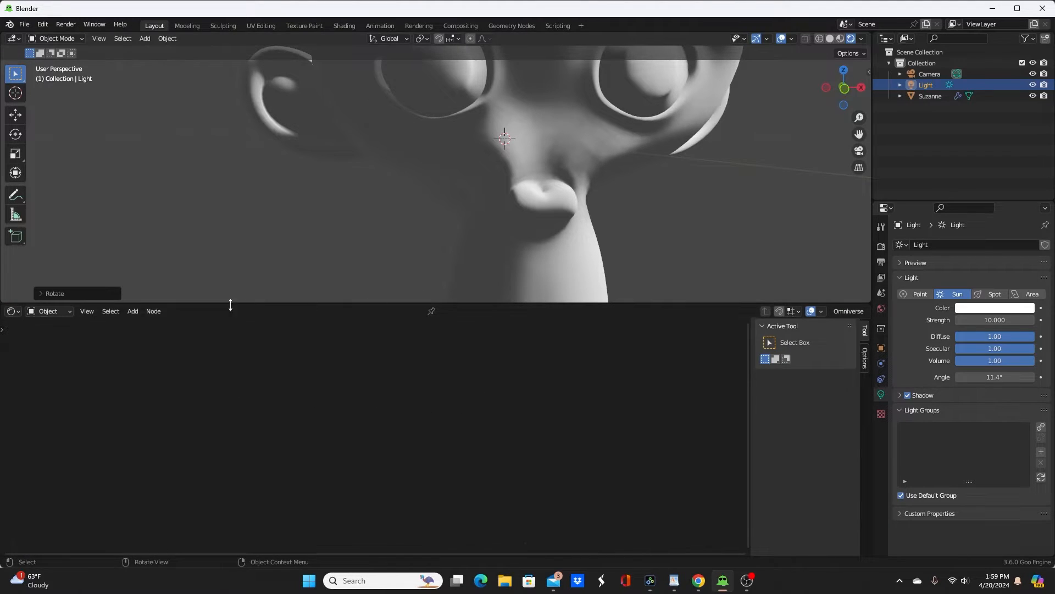
# Step: Select the monkey head and add the Goo Toon Shader node group above the Principled BSDF node in its material
pyautogui.click(567, 213)
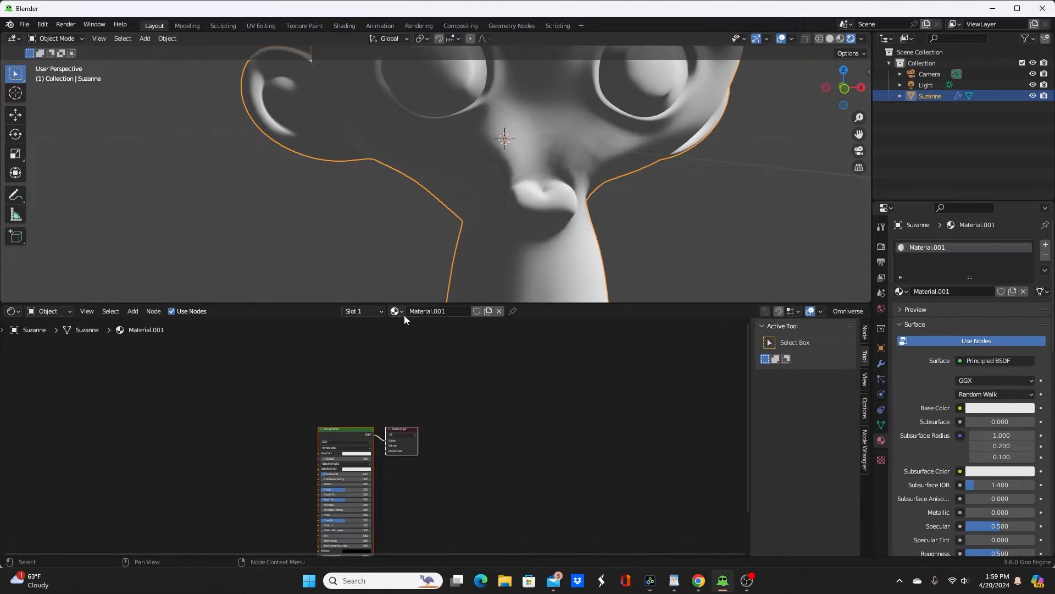
pyautogui.scroll(5, 387, 391)
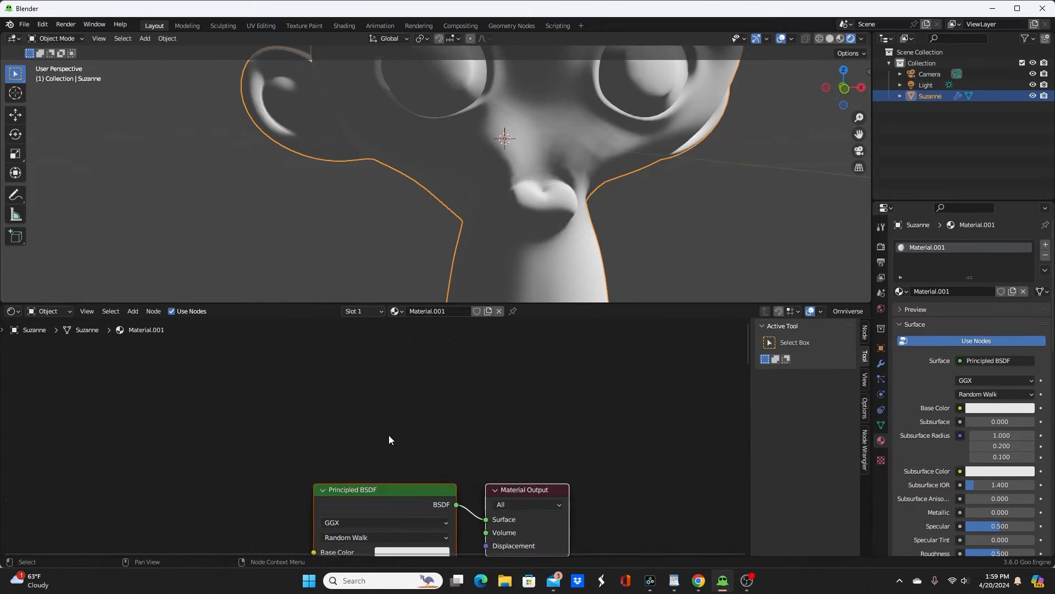
pyautogui.keyDown('shift'); pyautogui.scroll(3, 388, 434); pyautogui.keyUp('shift')
pyautogui.hotkey('shift', 'a')
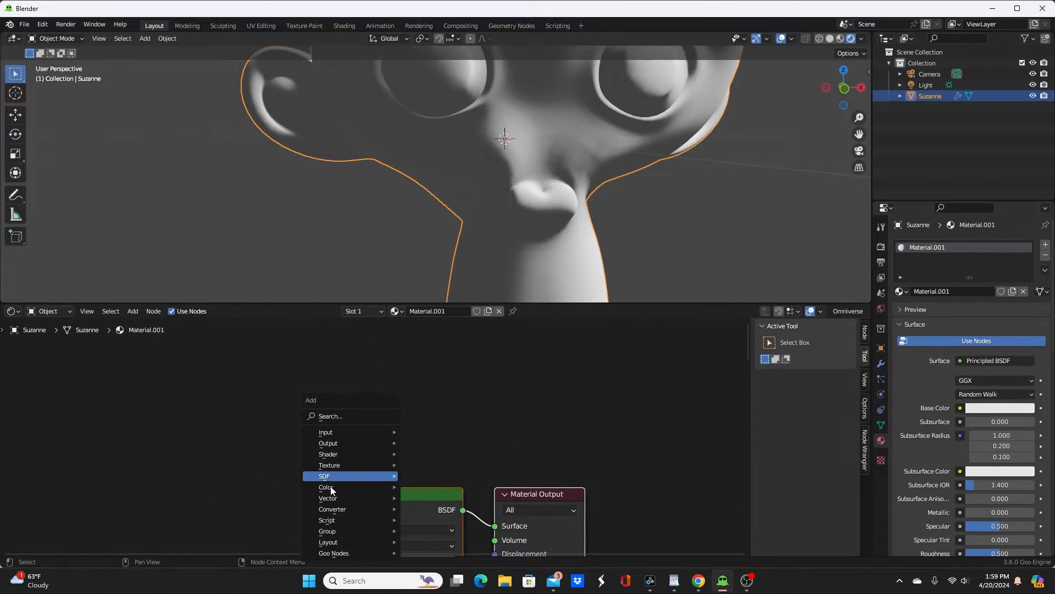
pyautogui.moveTo(342, 531)
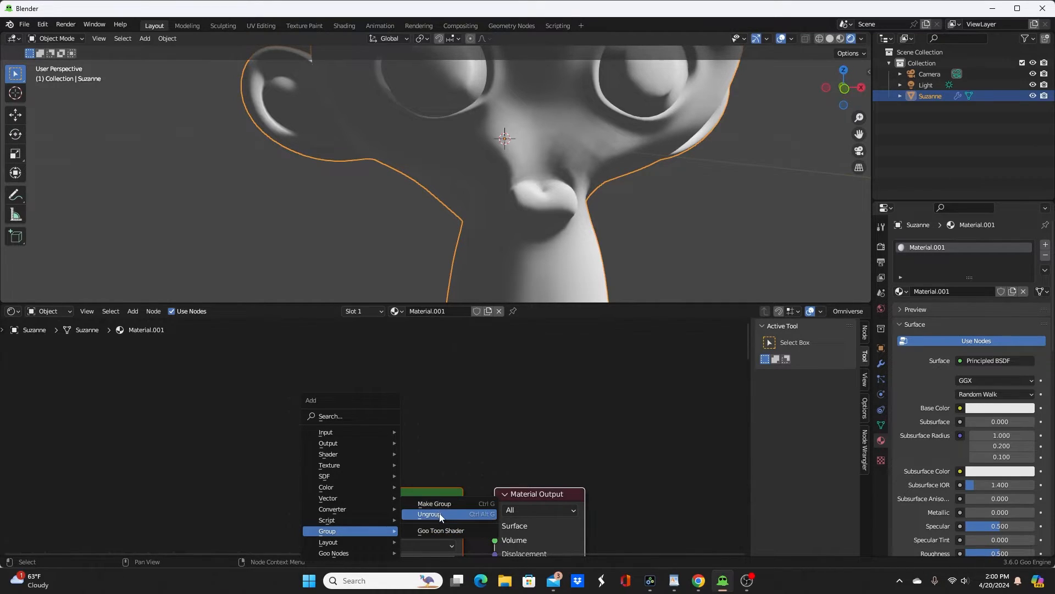
pyautogui.click(437, 531)
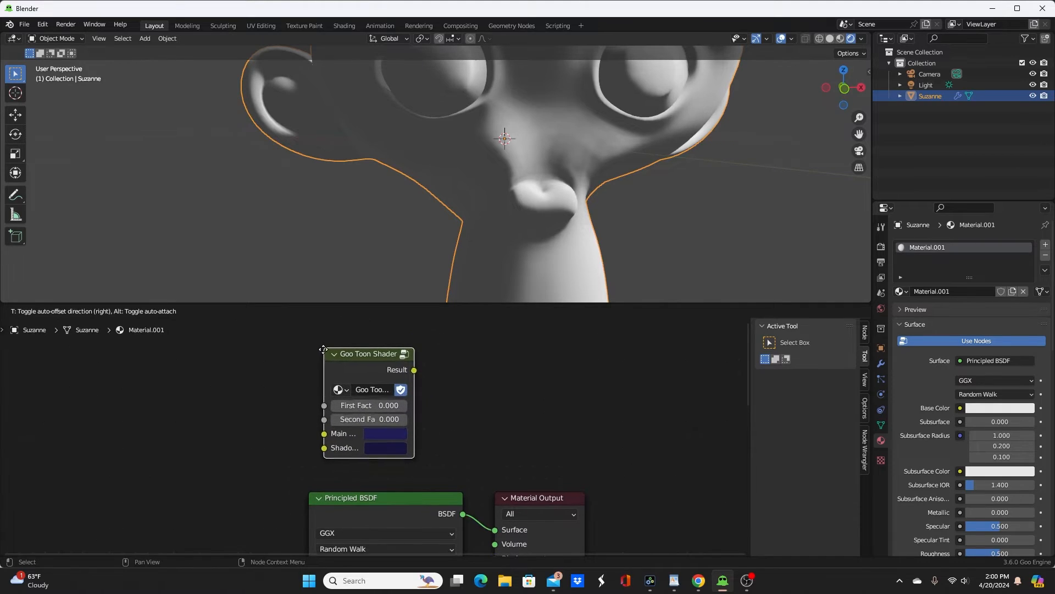
pyautogui.click(324, 350)
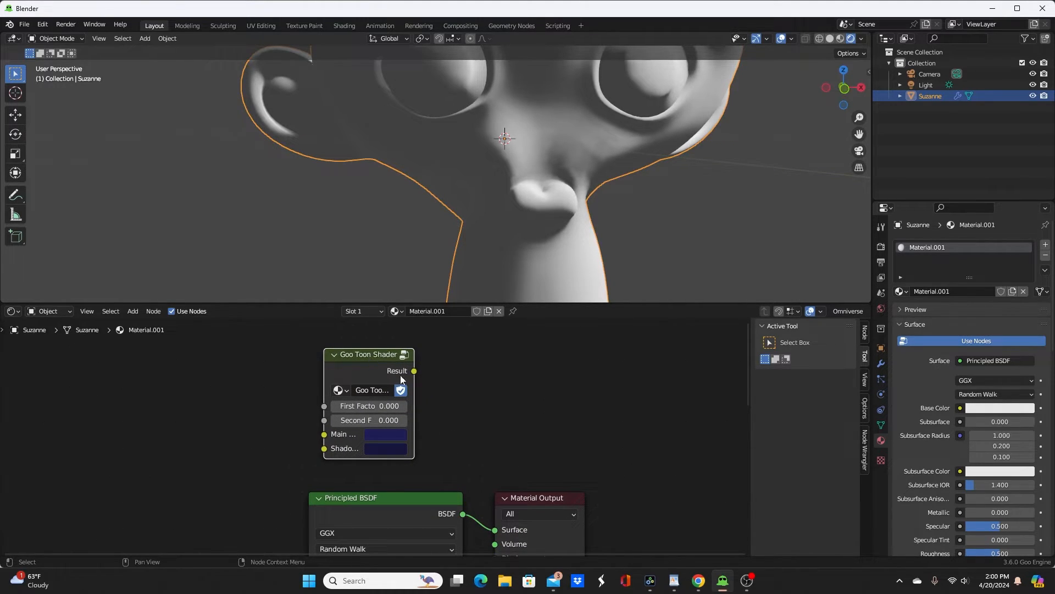
# Step: Set the Goo Toon Shader's main color to green (hue 0.336, saturation 0.972, value 0.684) and connect its result to the Material Output surface
pyautogui.click(386, 434)
pyautogui.moveTo(422, 280)
pyautogui.mouseDown()
pyautogui.moveTo(424, 266)
pyautogui.moveTo(385, 275)
pyautogui.mouseUp()
pyautogui.moveTo(476, 313); pyautogui.dragTo(475, 274)
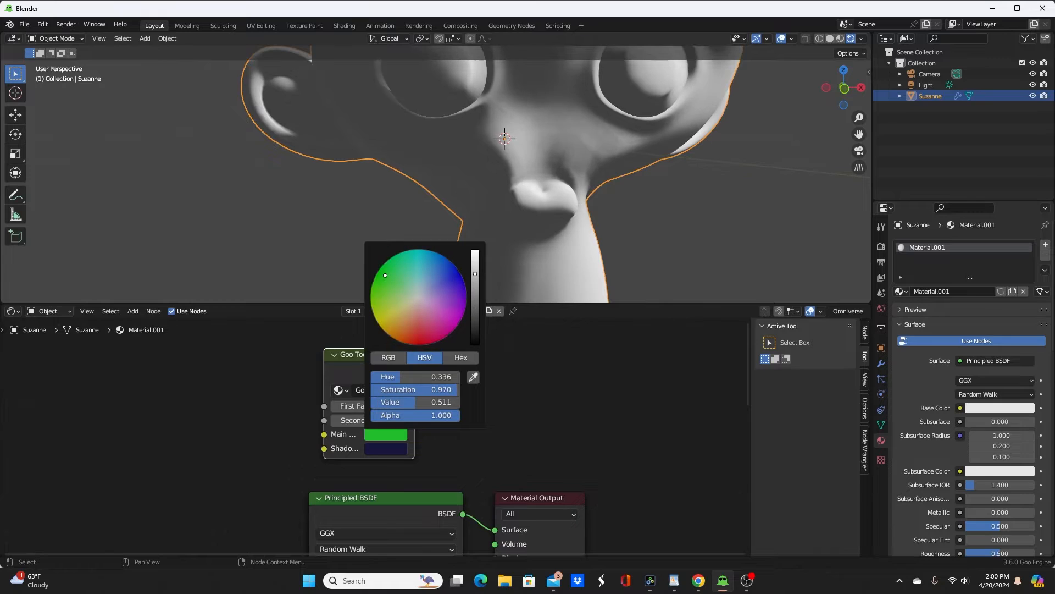
pyautogui.click(382, 438)
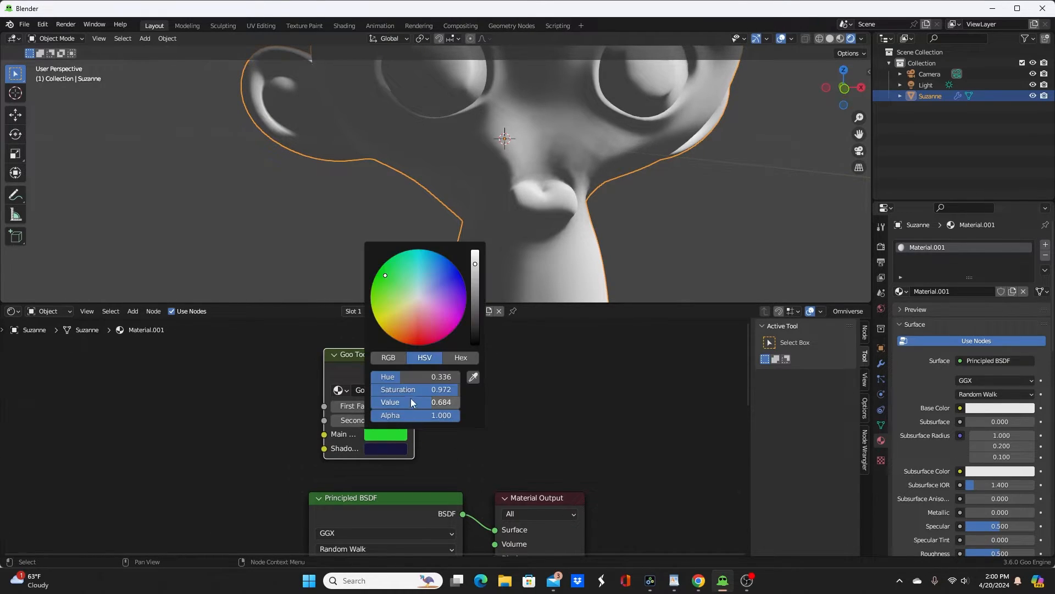
pyautogui.keyDown('ctrl'); pyautogui.keyDown('shift'); pyautogui.click(363, 364); pyautogui.keyUp('shift'); pyautogui.keyUp('ctrl')
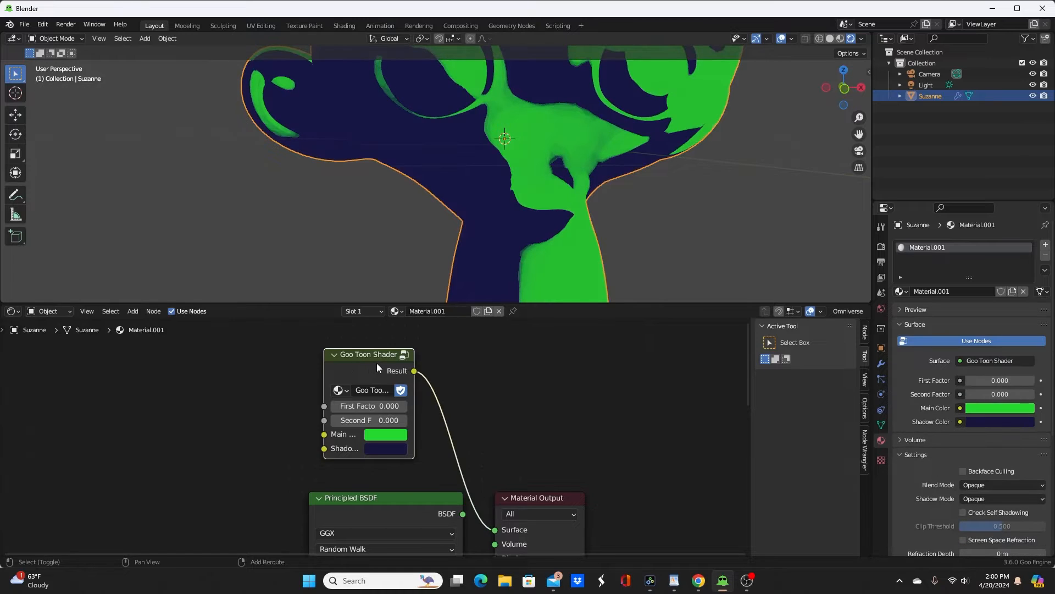
# Step: Enlarge the 3D viewport, copy the Goo Toon Shader's main color to its shadow color and darken the shadow color to value 0.492
pyautogui.moveTo(620, 308); pyautogui.dragTo(618, 369)
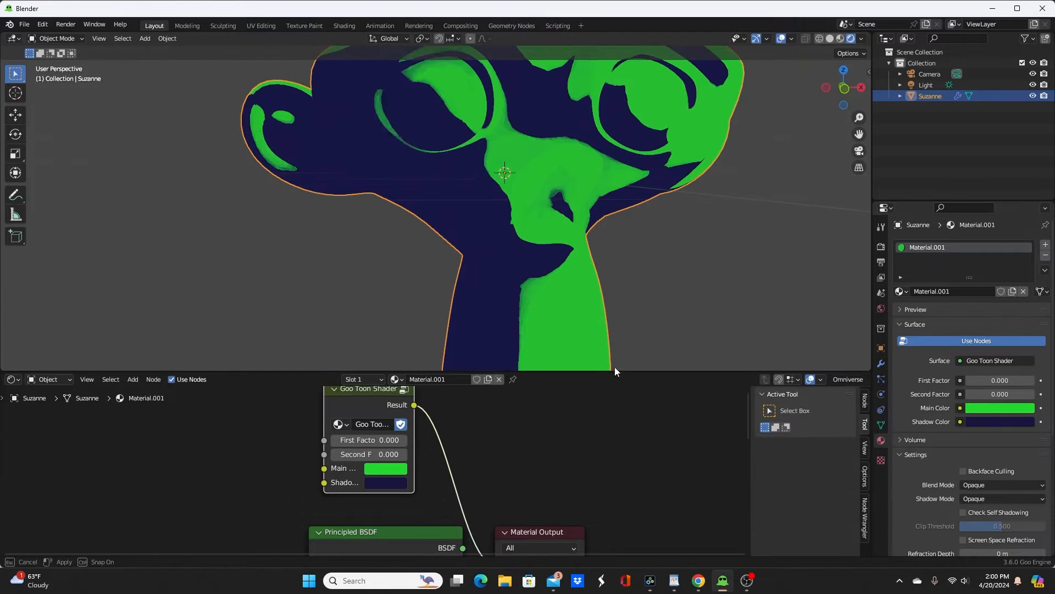
pyautogui.scroll(2, 400, 460)
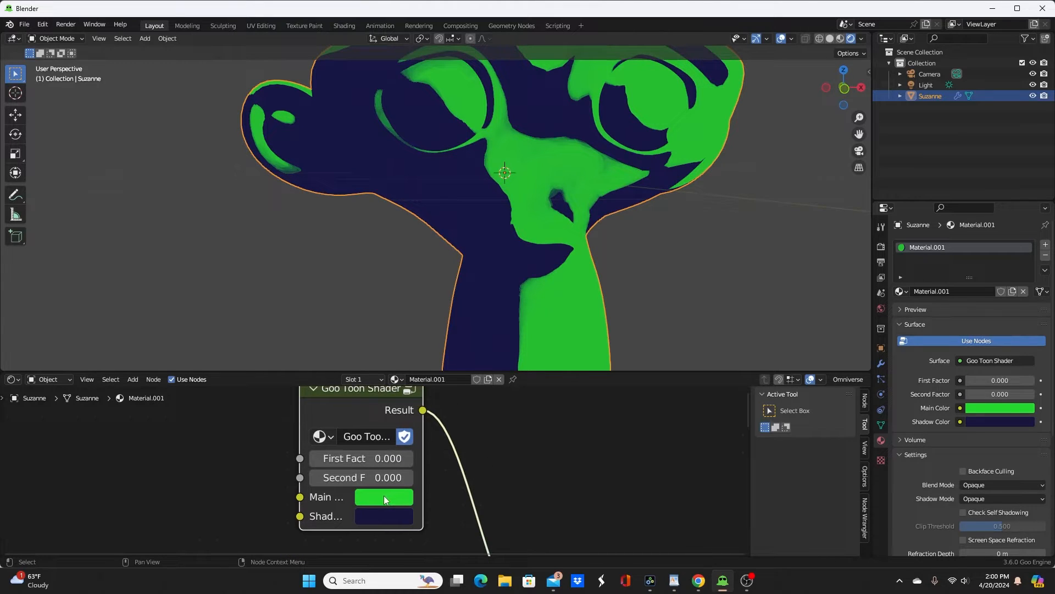
pyautogui.moveTo(384, 499); pyautogui.dragTo(378, 514)
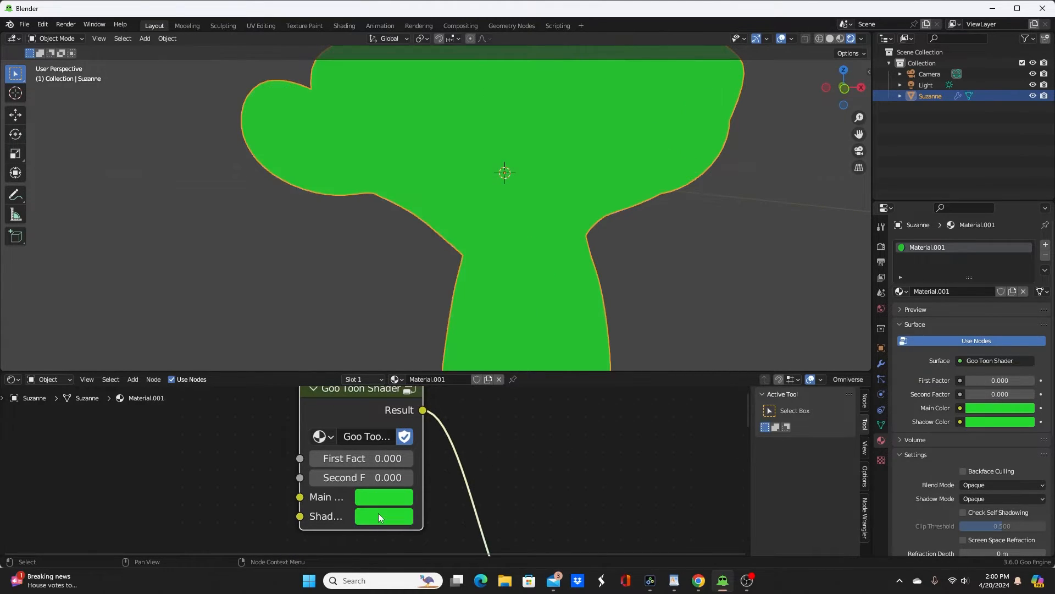
pyautogui.click(378, 513)
pyautogui.scroll(-3, 506, 319)
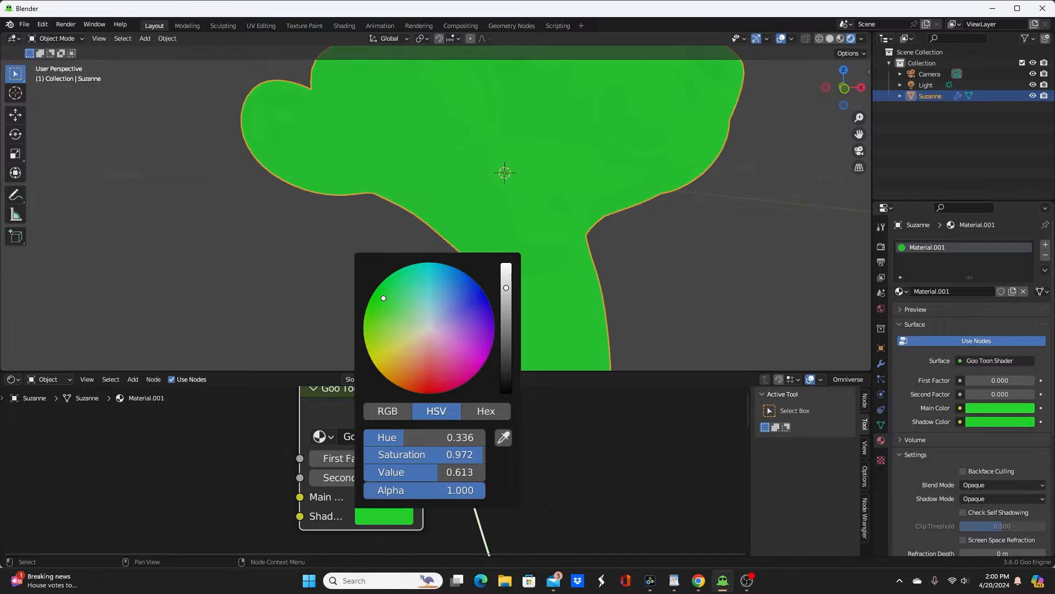
pyautogui.scroll(-1, 507, 320)
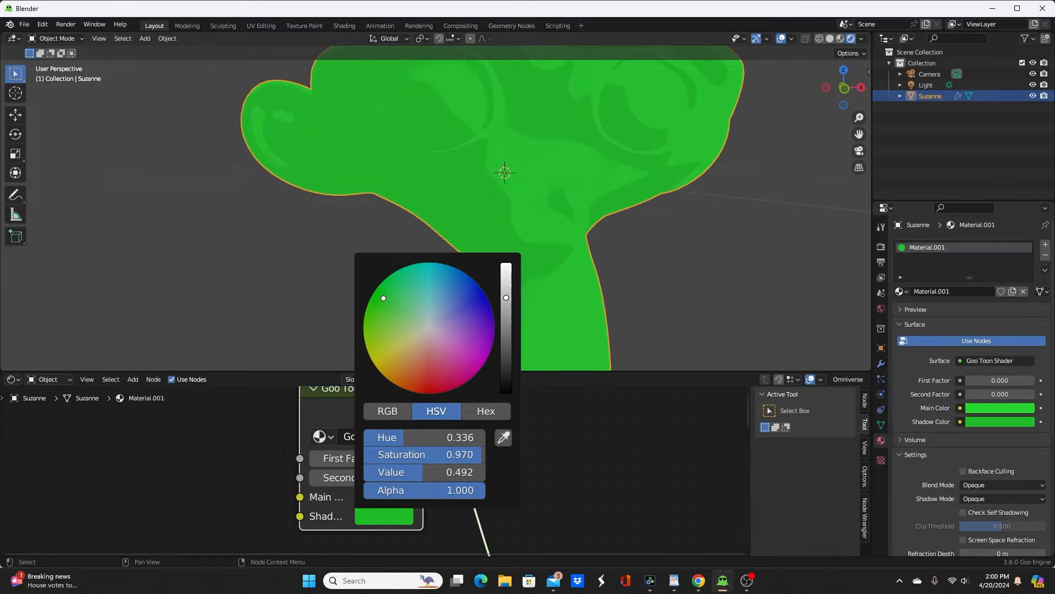
pyautogui.scroll(-1, 507, 319)
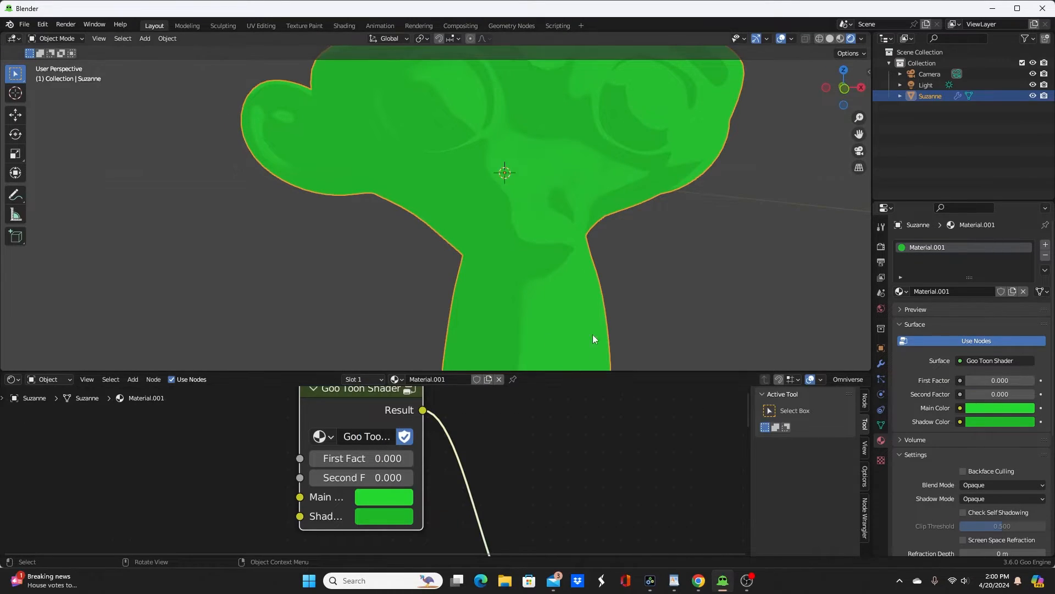
# Step: Select the sun light and set its angle to 0°
pyautogui.scroll(-5, 593, 289)
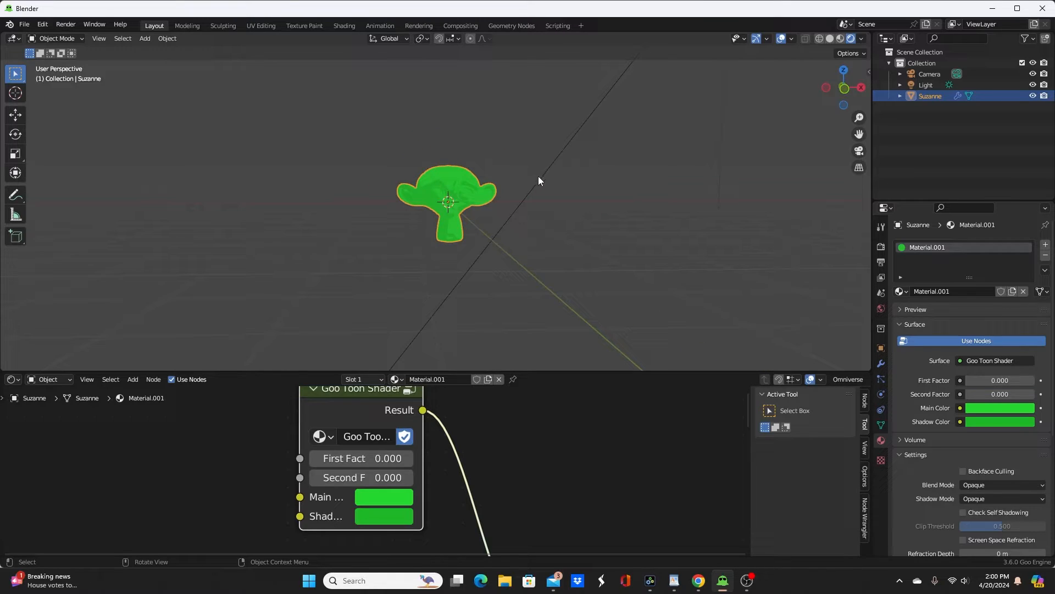
pyautogui.click(539, 176)
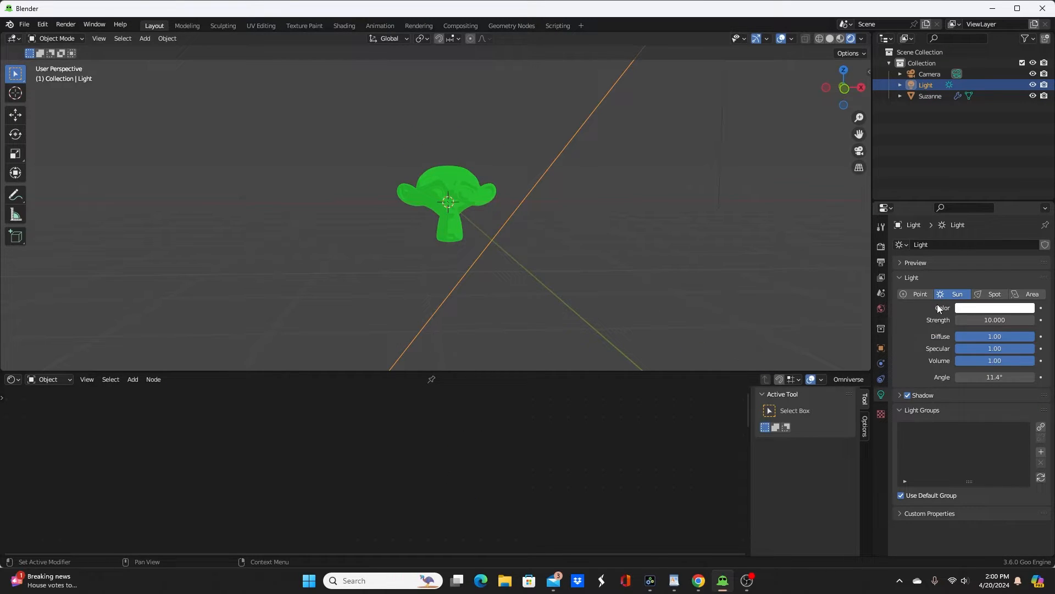
pyautogui.scroll(8, 502, 279)
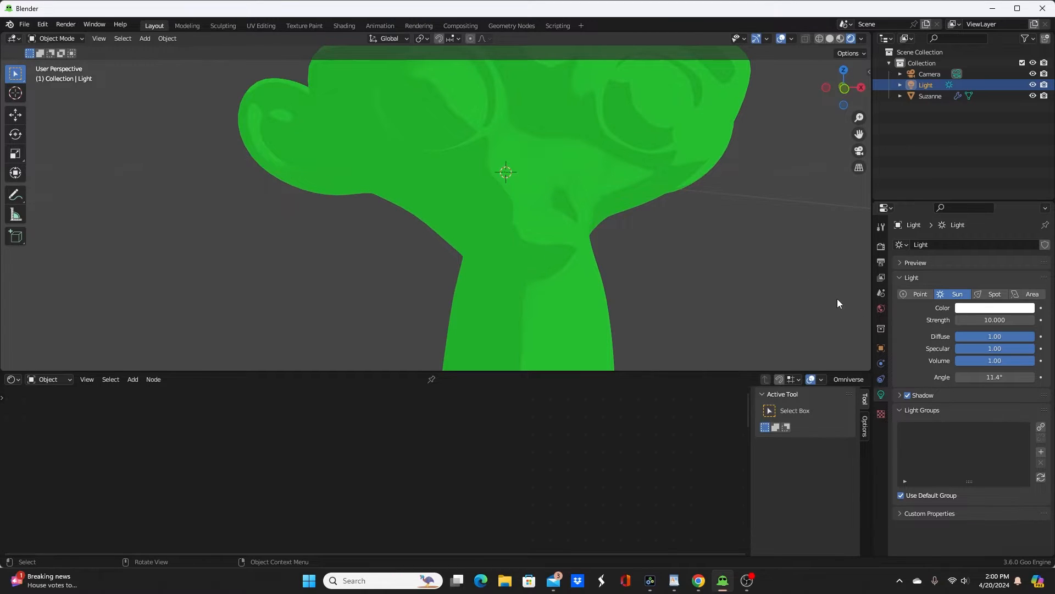
pyautogui.click(992, 377)
pyautogui.write('0')
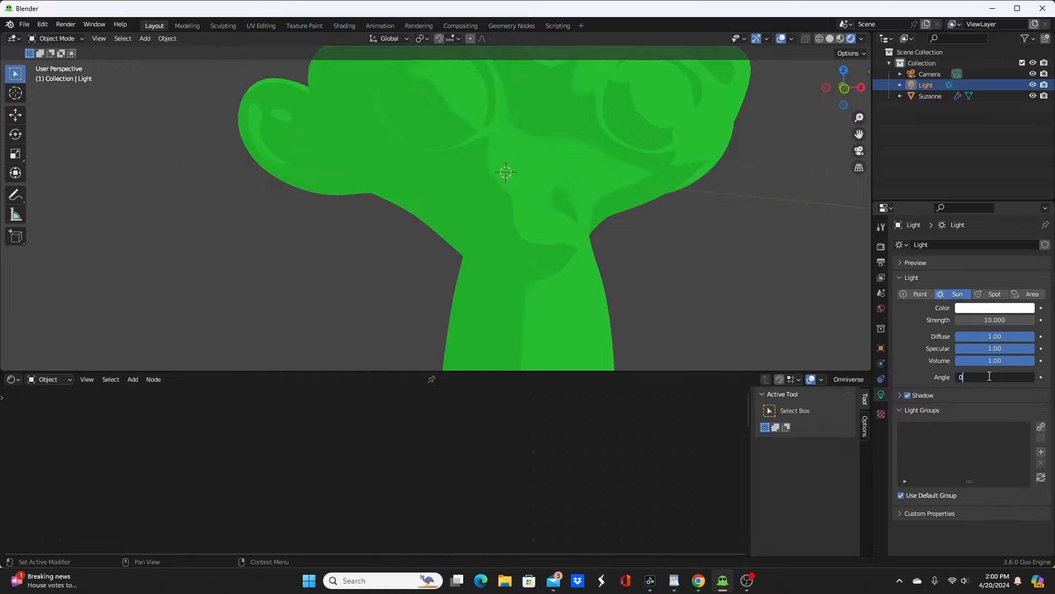
pyautogui.press('Return')
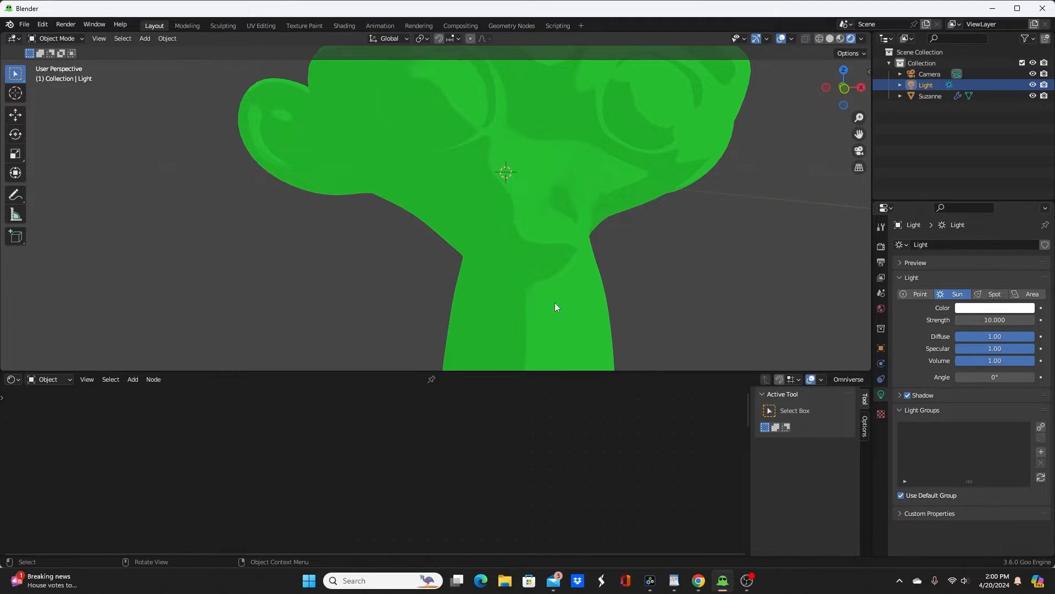
# Step: Select the monkey head, open its Goo Toon Shader node group, enlarge the Shader Editor and examine the nodes inside the group
pyautogui.click(541, 253)
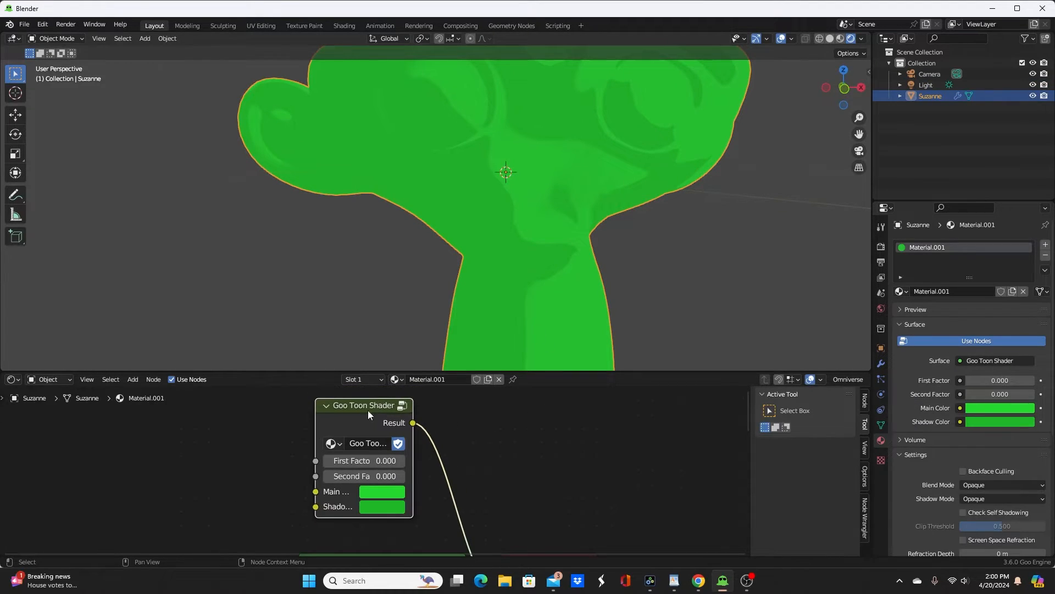
pyautogui.press('Tab')
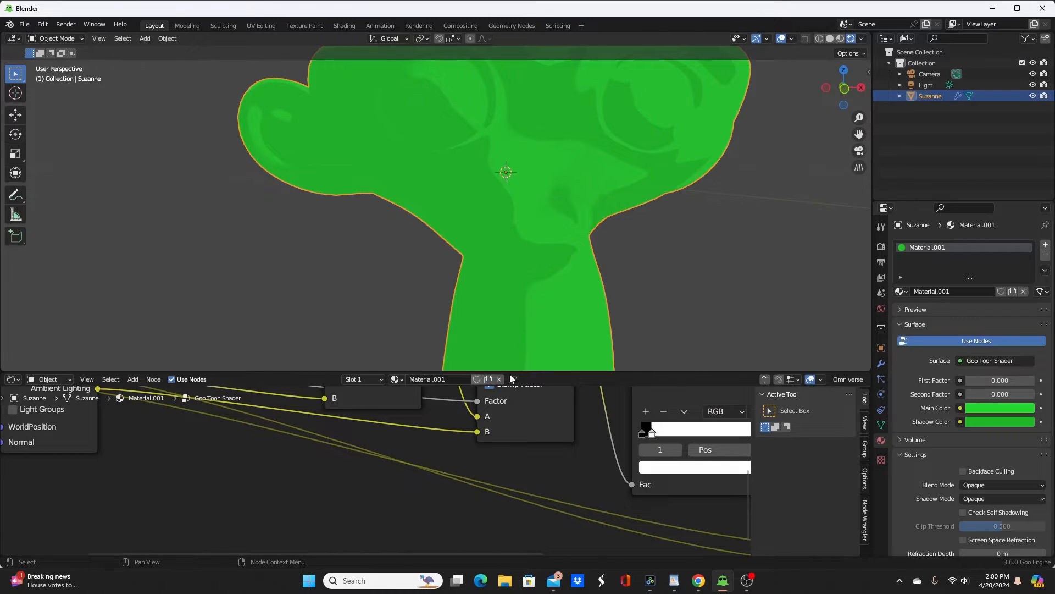
pyautogui.moveTo(654, 369); pyautogui.dragTo(654, 191)
pyautogui.scroll(-5, 566, 342)
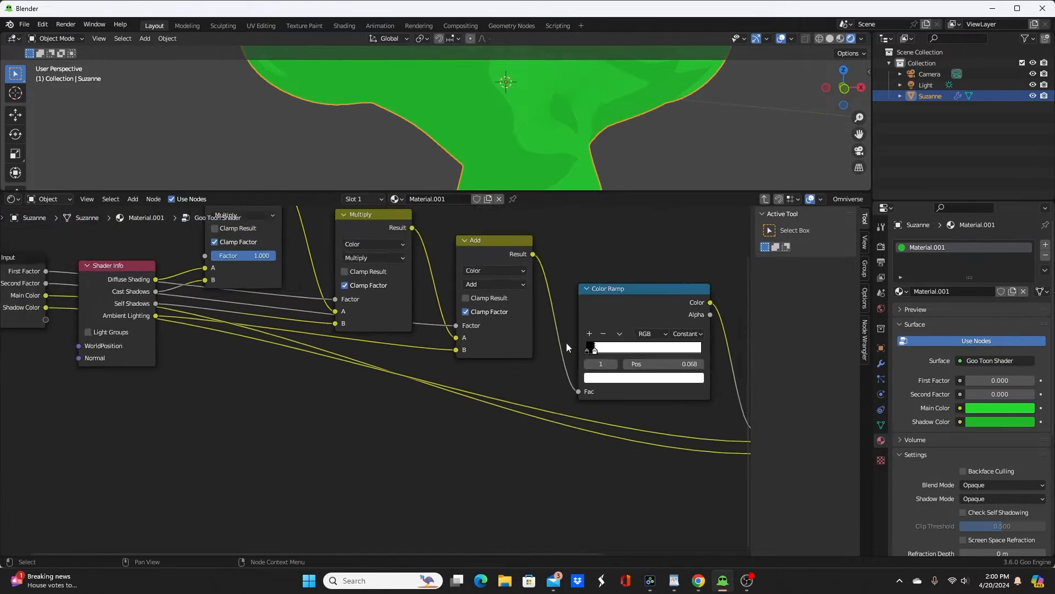
pyautogui.moveTo(548, 368)
pyautogui.mouseDown(button='middle')
pyautogui.moveTo(447, 416)
pyautogui.moveTo(556, 415)
pyautogui.mouseUp(button='middle')
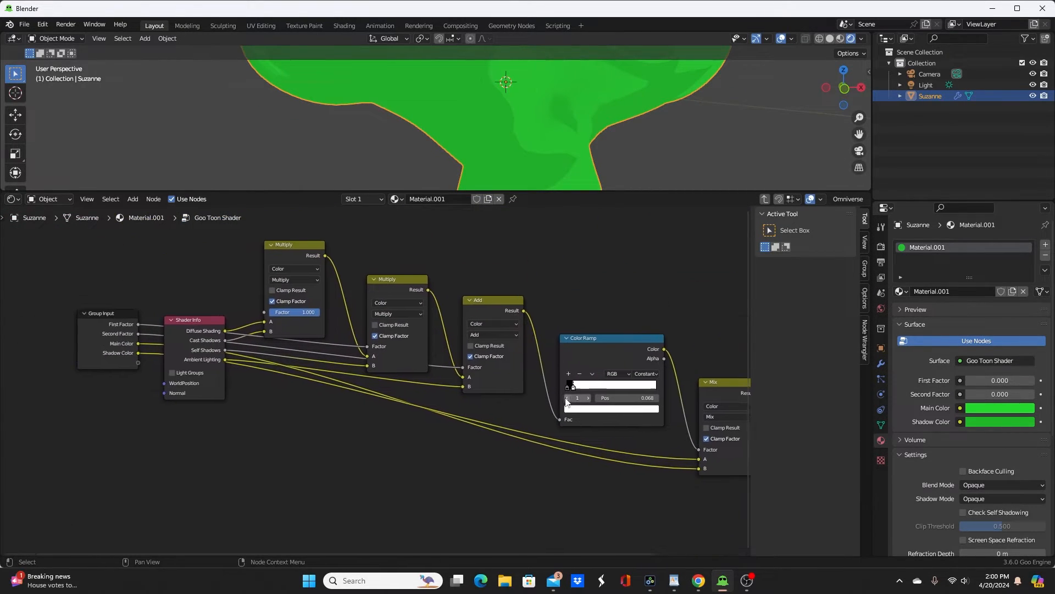
pyautogui.moveTo(226, 345); pyautogui.dragTo(341, 343, button='middle')
pyautogui.scroll(2, 301, 340)
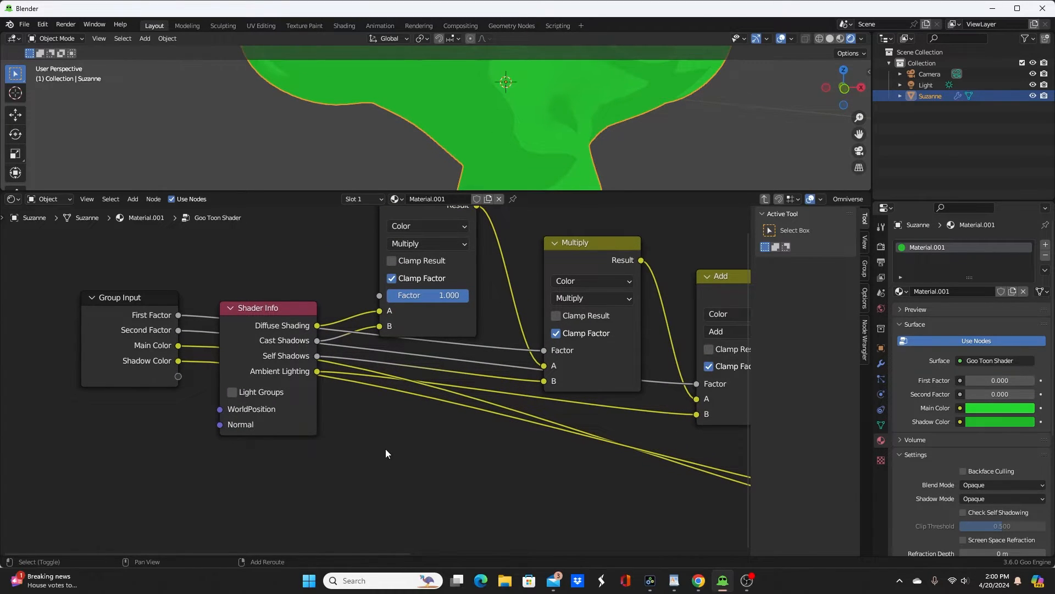
# Step: Find the Shader Info node among the addable Goo Nodes and examine the chain of Multiply, Add, Color Ramp and Mix nodes
pyautogui.hotkey('shift', 'a')
pyautogui.moveTo(359, 463)
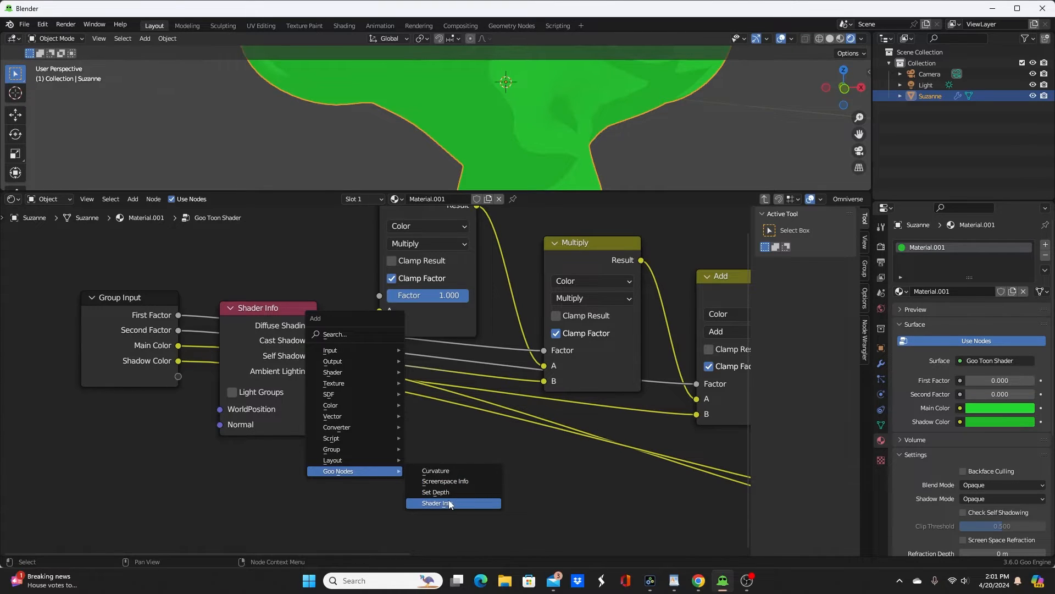
pyautogui.scroll(-3, 534, 491)
pyautogui.moveTo(535, 495); pyautogui.dragTo(306, 505, button='middle')
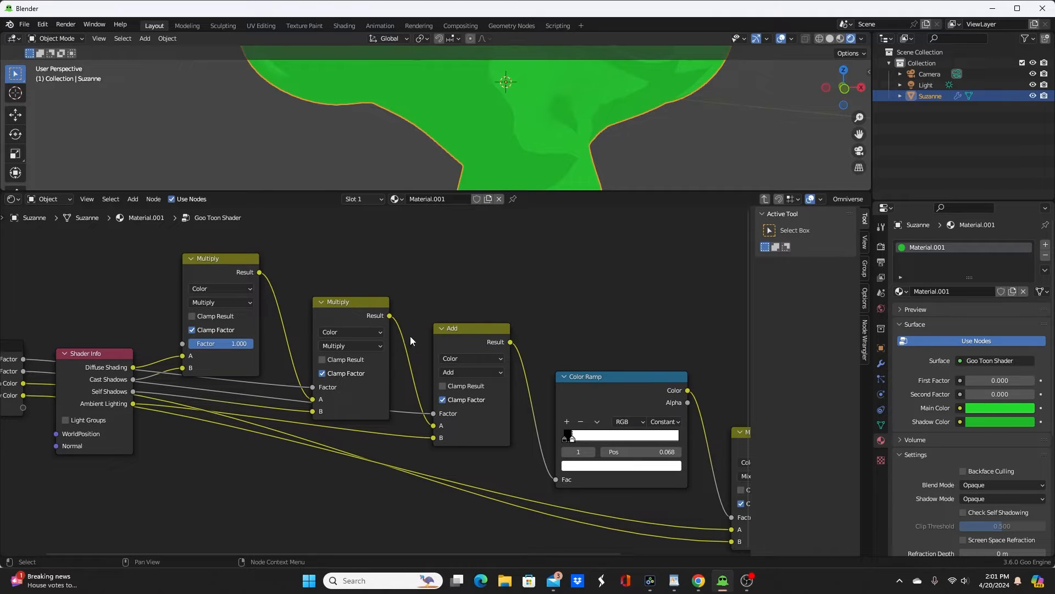
pyautogui.moveTo(573, 351); pyautogui.dragTo(411, 338, button='middle')
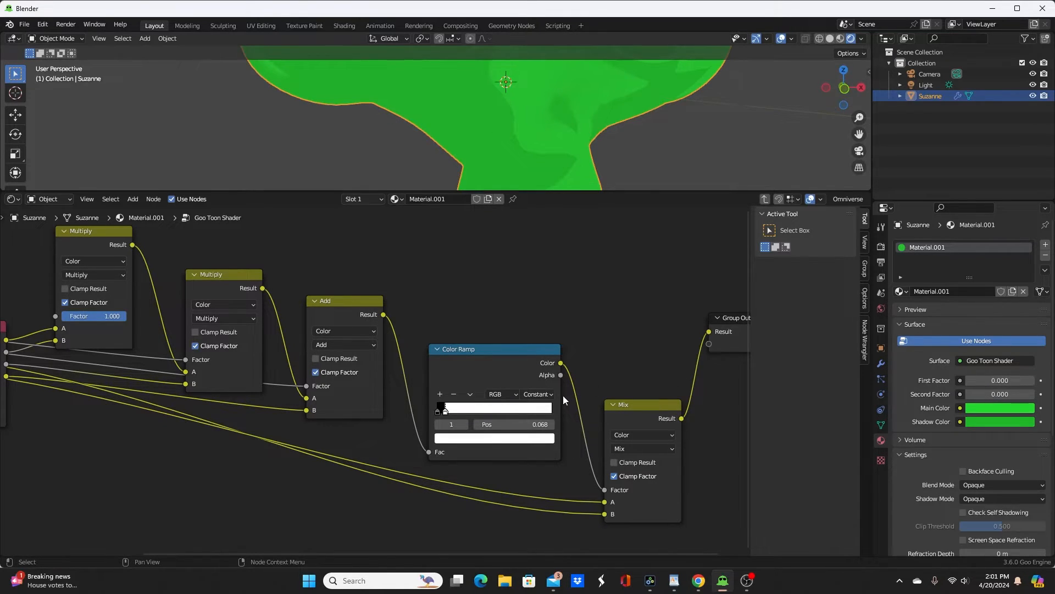
# Step: Leave the Goo Toon Shader node group and switch to the Goo Engine Toon Shader Demo page in Chrome
pyautogui.press('Tab')
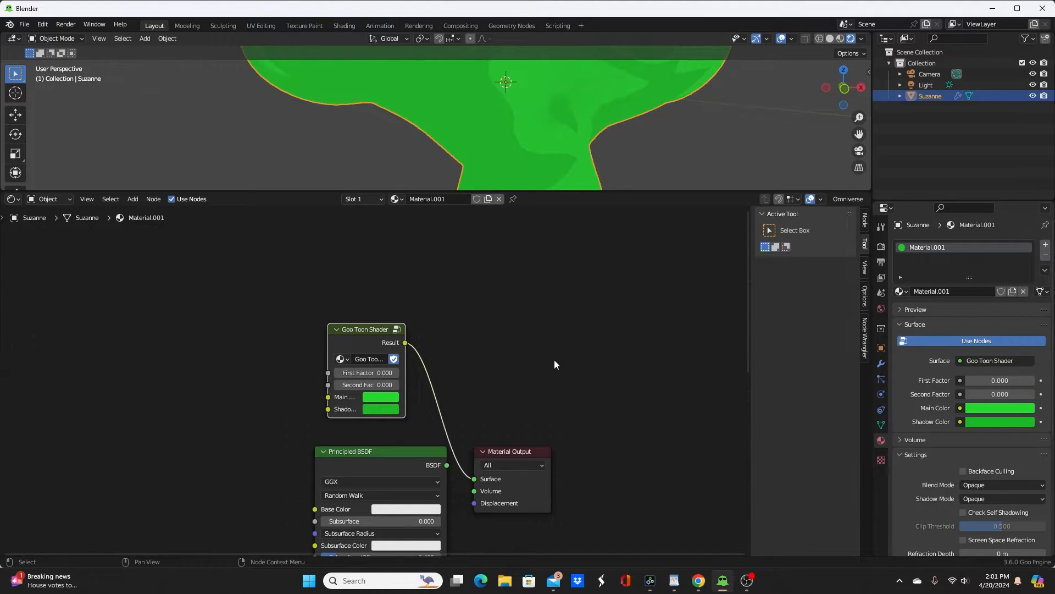
pyautogui.moveTo(698, 580)
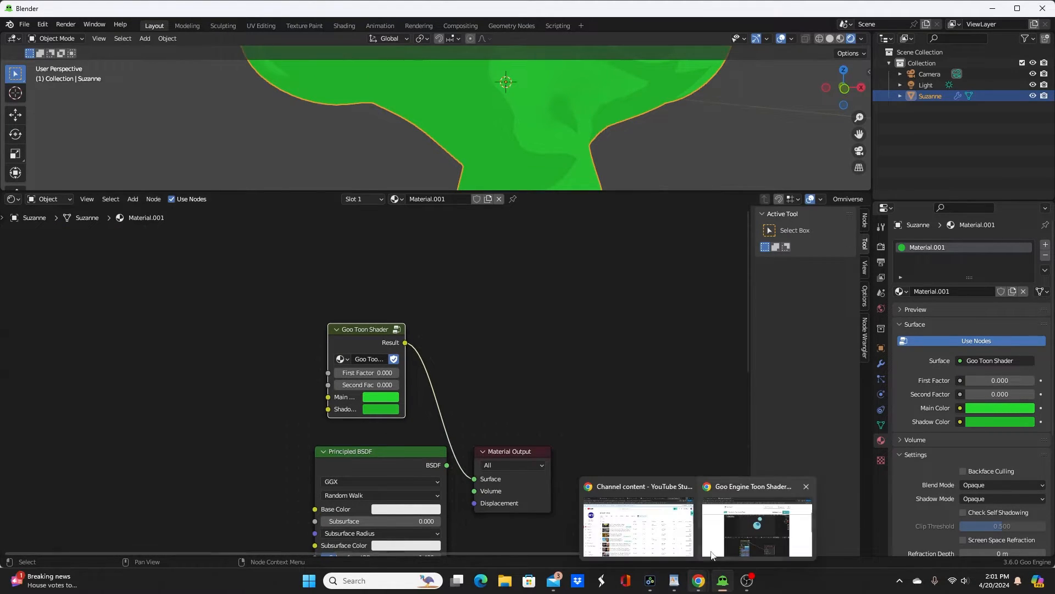
pyautogui.click(711, 554)
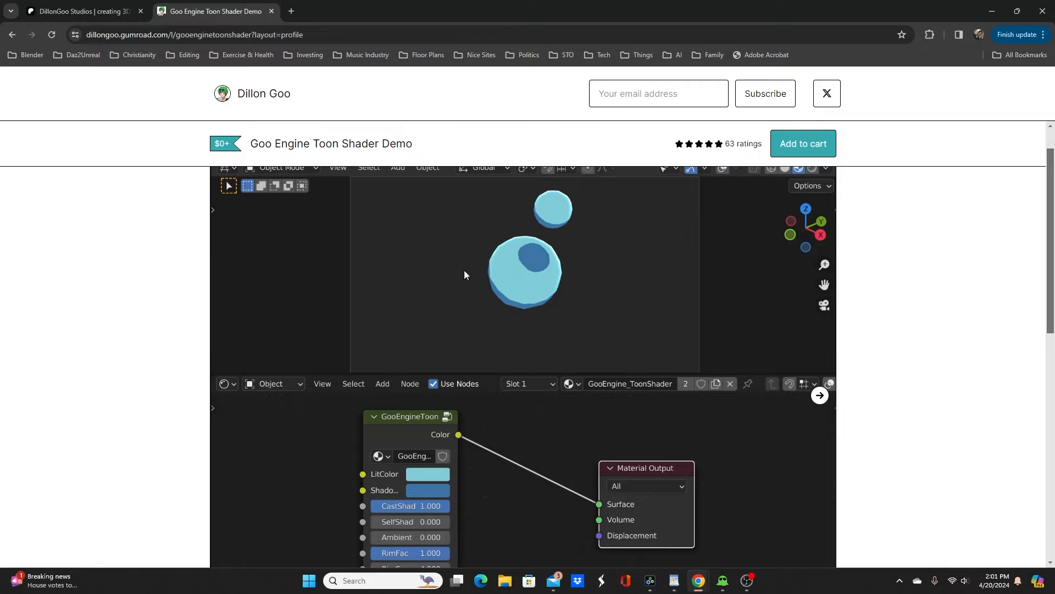
# Step: Switch back to Goo Engine and enlarge the 3D viewport so more of the monkey head is in view
pyautogui.click(724, 580)
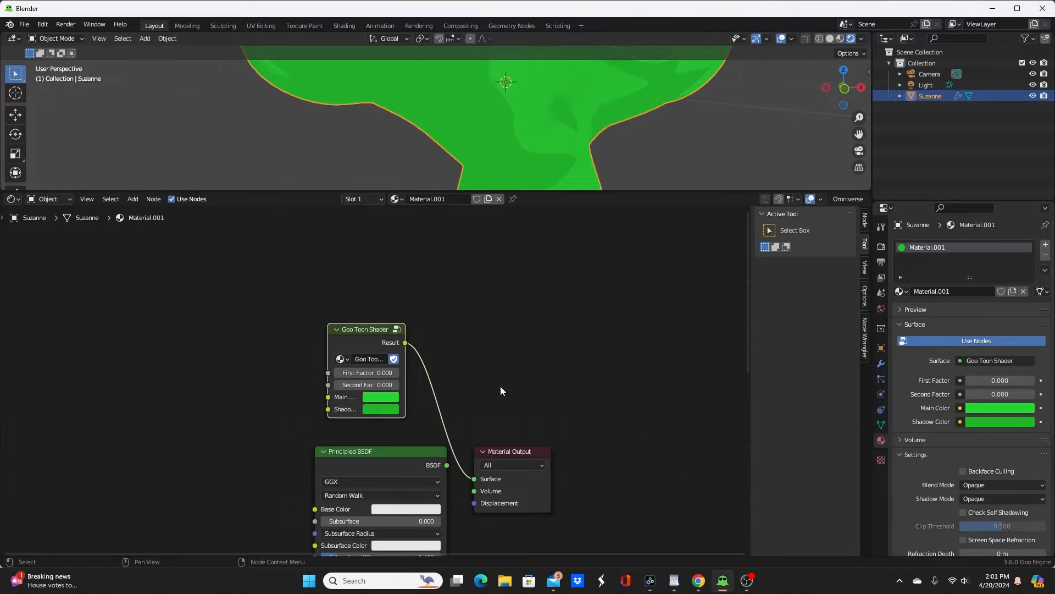
pyautogui.moveTo(259, 365); pyautogui.dragTo(419, 378, button='middle')
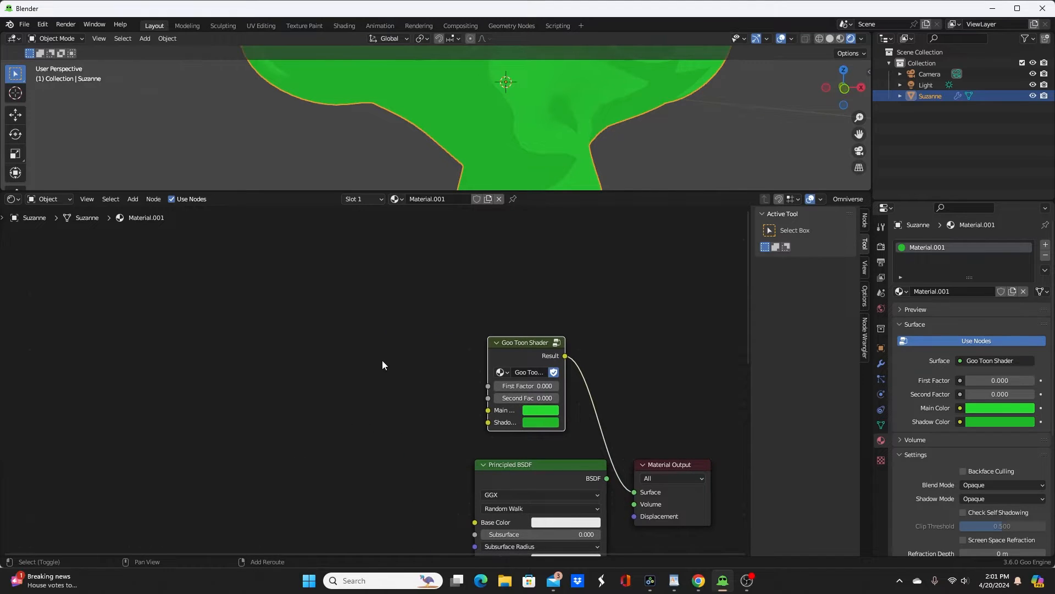
pyautogui.click(24, 24)
pyautogui.moveTo(740, 193); pyautogui.dragTo(693, 357)
pyautogui.scroll(-2, 668, 242)
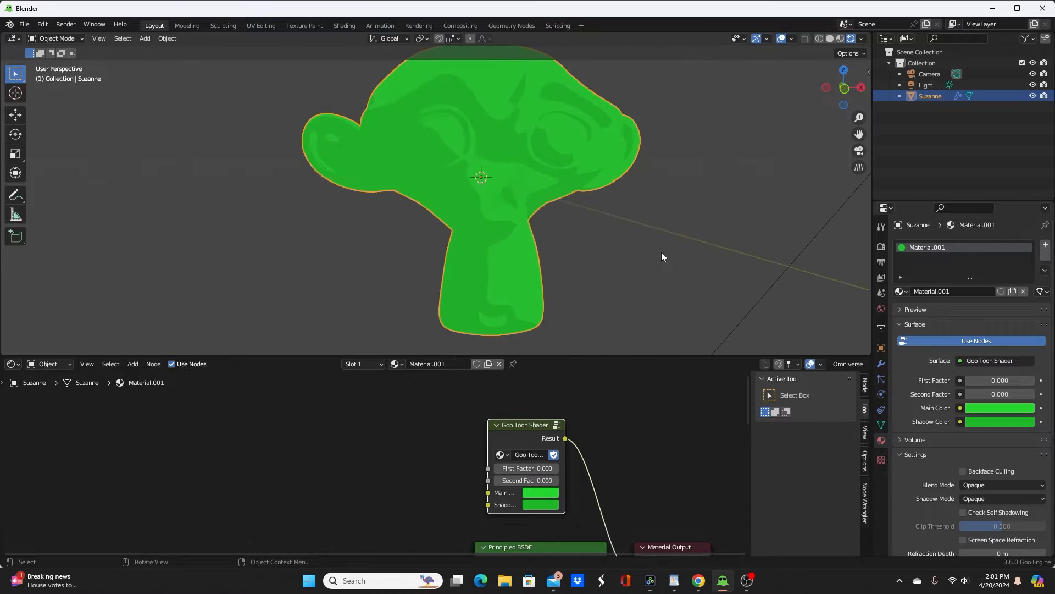
# Step: Enable Ambient Occlusion in the render settings and set the shadow cascade size to 4096 px
pyautogui.click(881, 246)
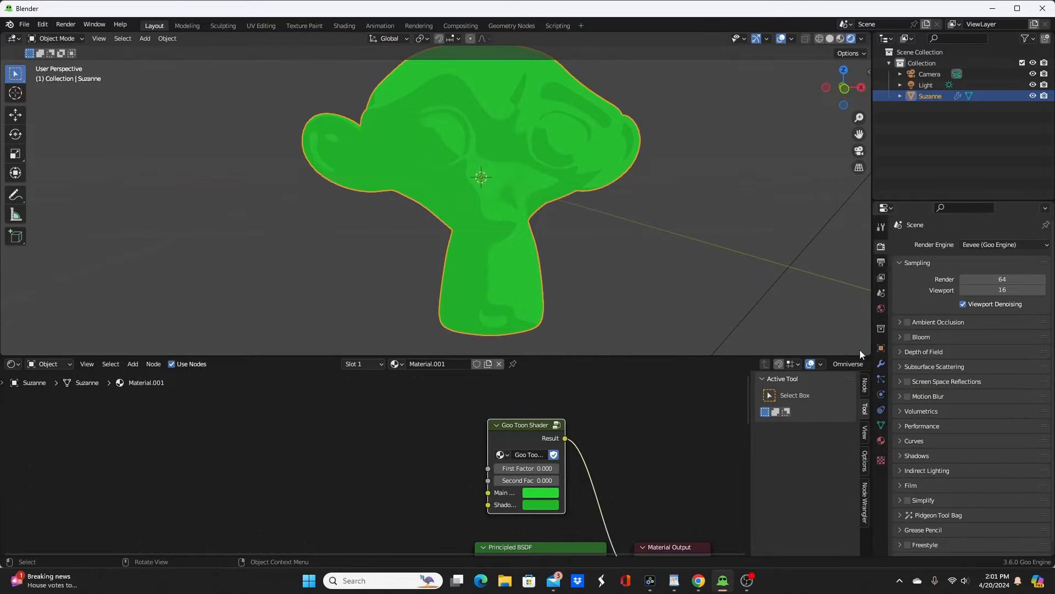
pyautogui.click(908, 322)
pyautogui.click(902, 455)
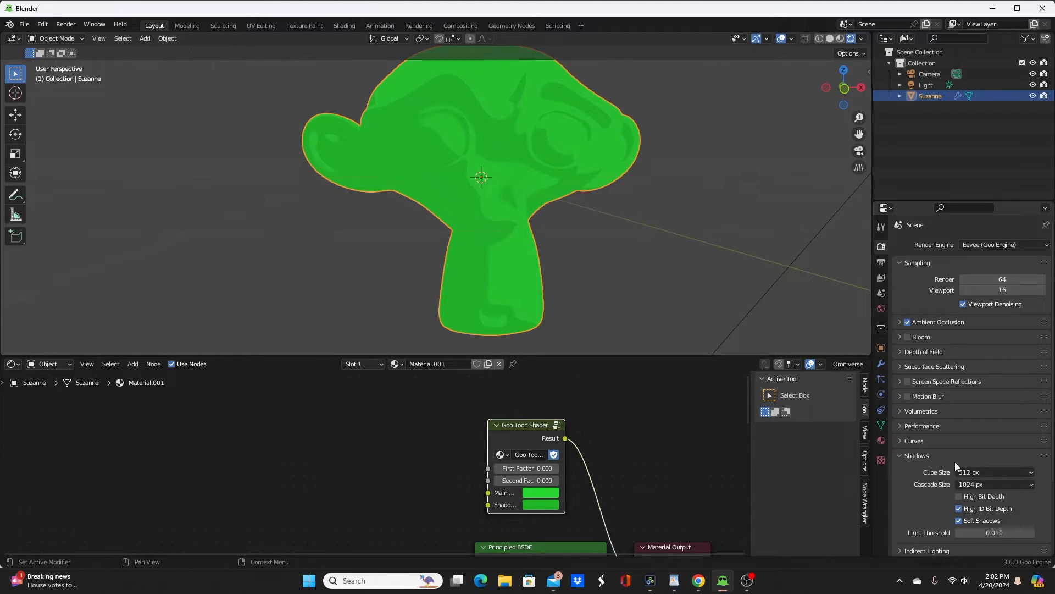
pyautogui.click(976, 485)
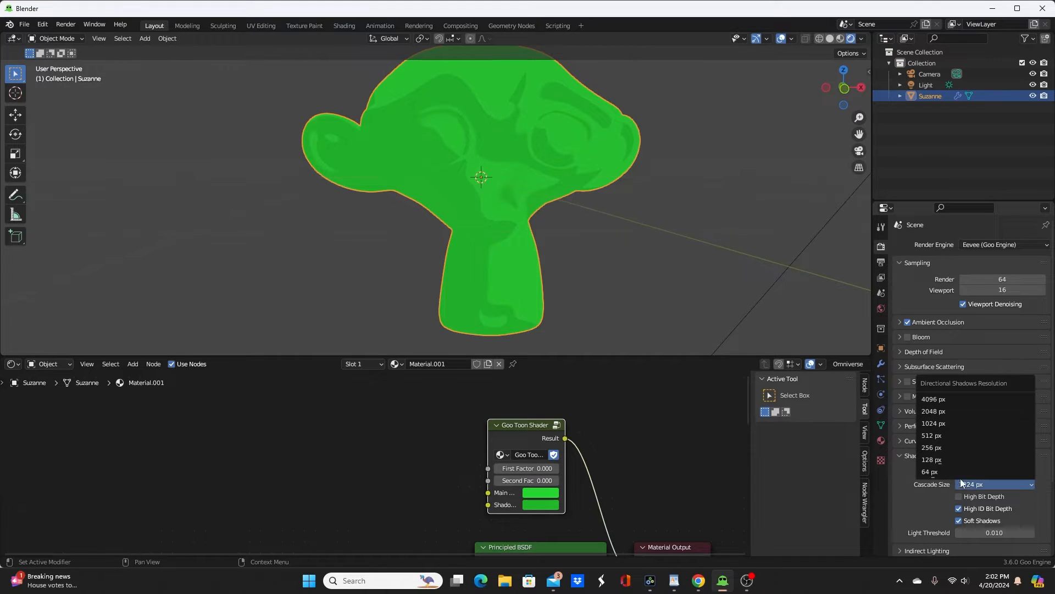
pyautogui.click(948, 400)
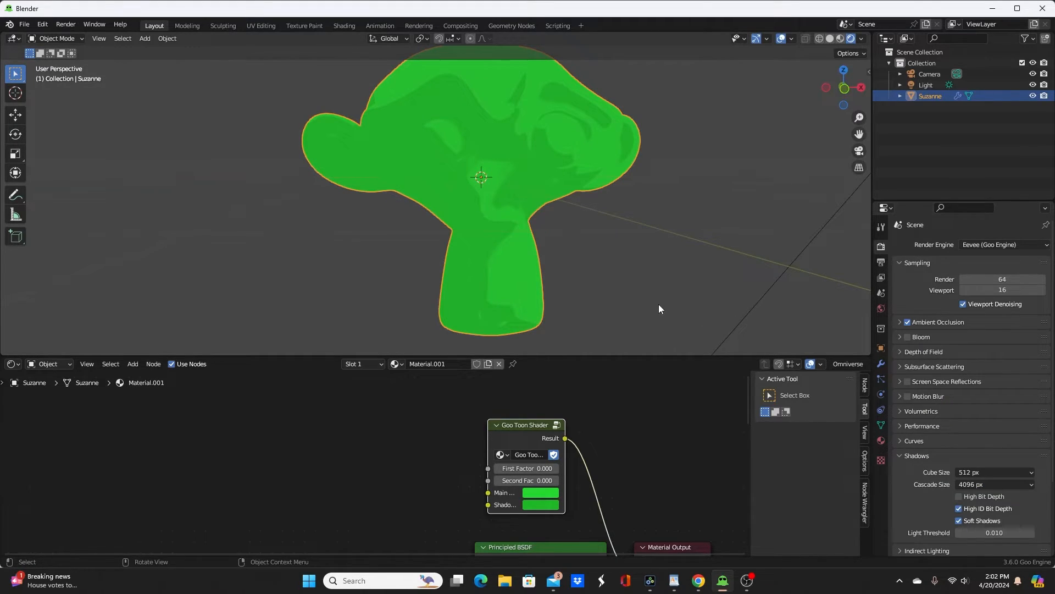
# Step: Set the color management view transform to Standard and the look to Medium Contrast
pyautogui.scroll(1, 658, 308)
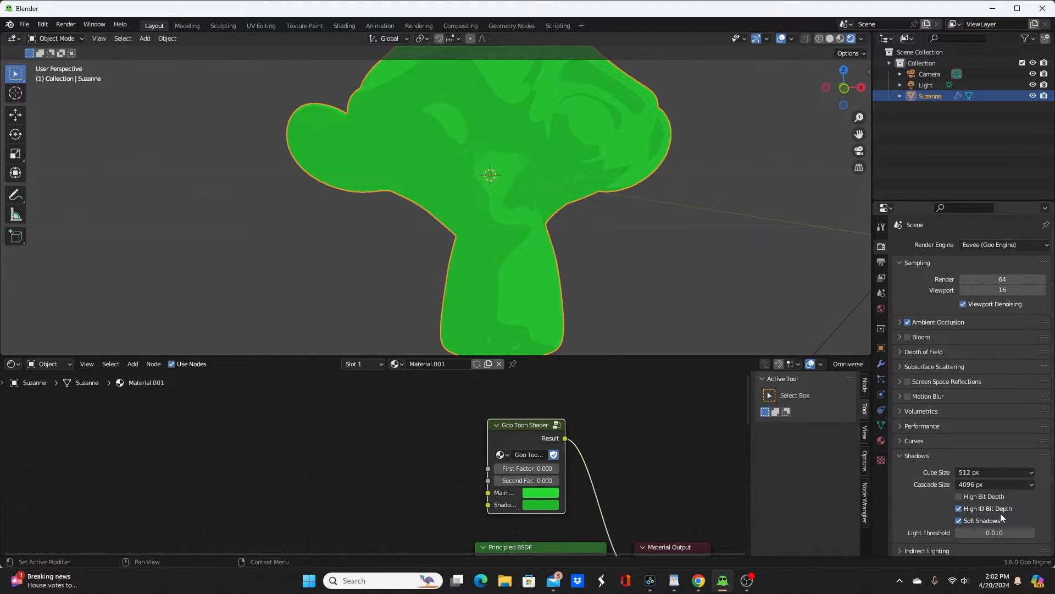
pyautogui.scroll(-5, 954, 496)
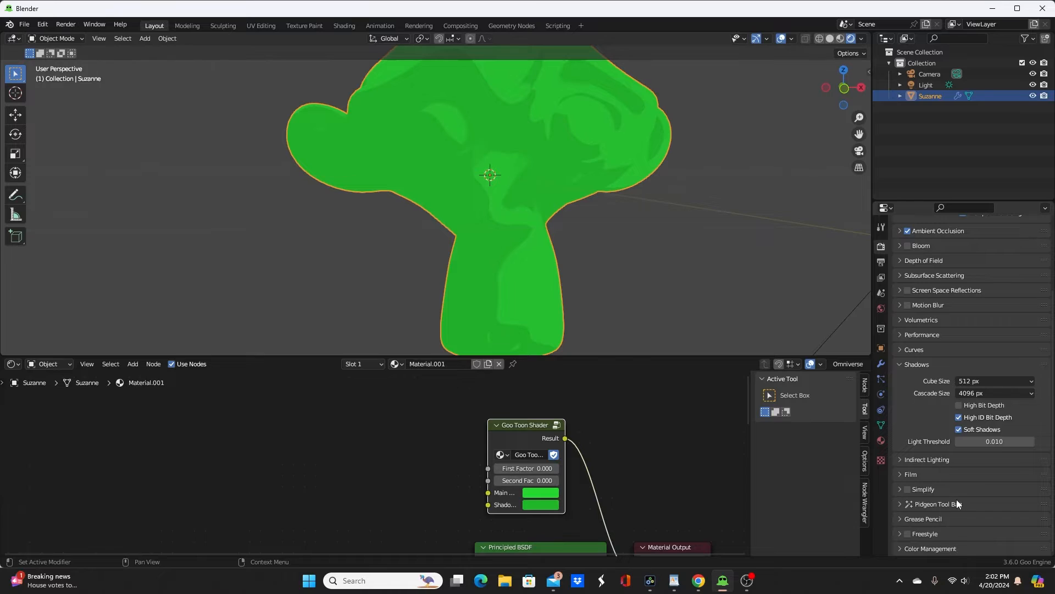
pyautogui.click(959, 429)
pyautogui.click(901, 548)
pyautogui.scroll(-5, 934, 454)
pyautogui.click(981, 479)
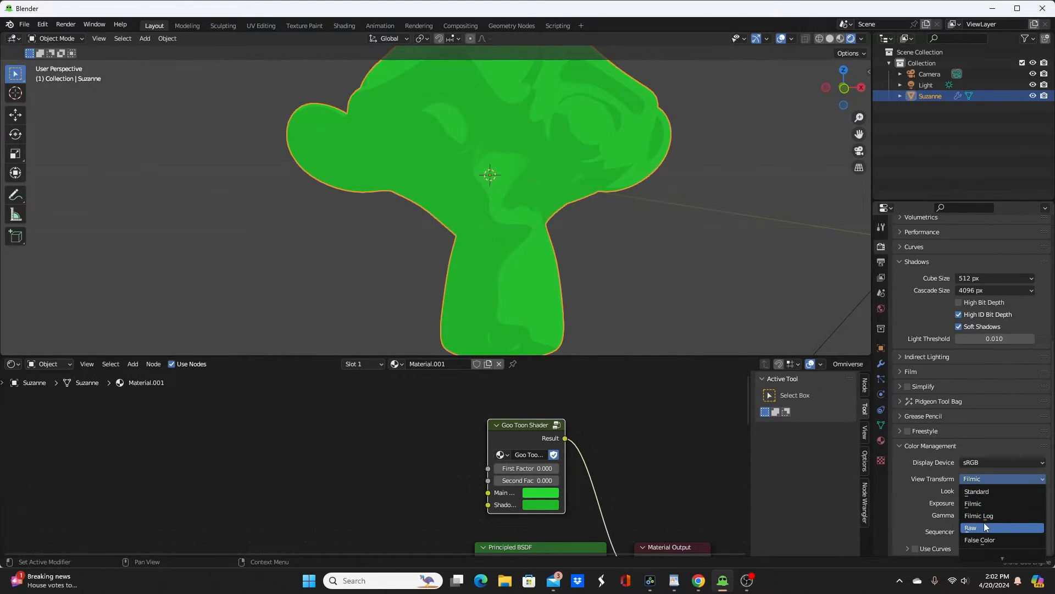
pyautogui.click(985, 492)
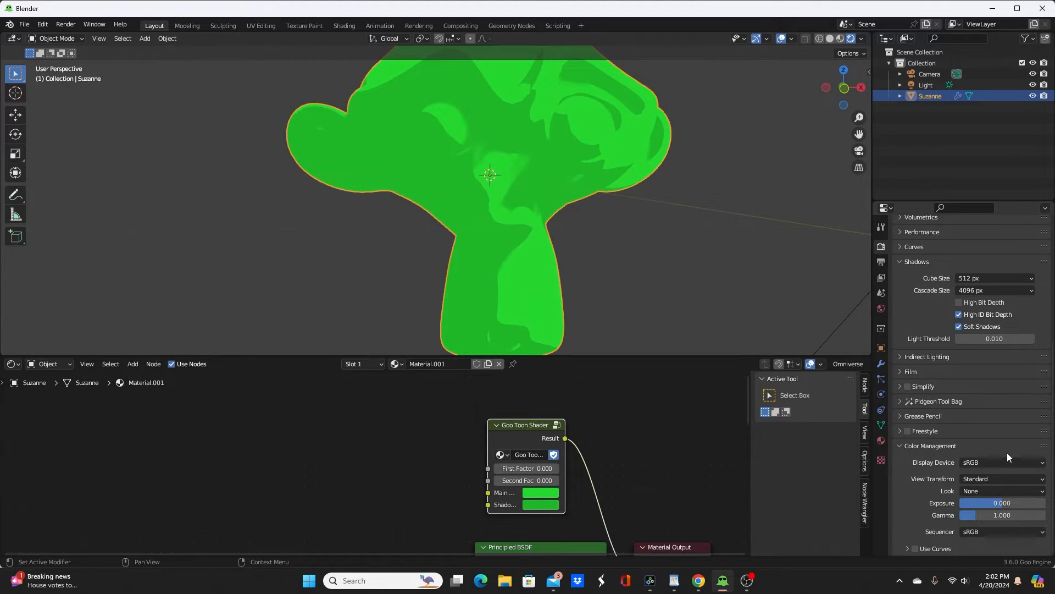
pyautogui.click(995, 491)
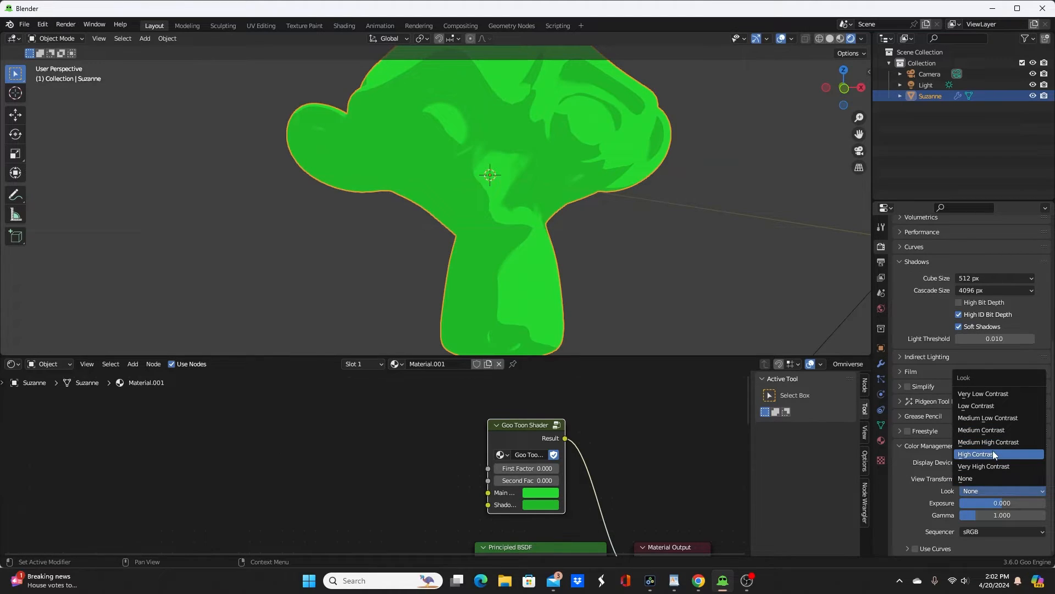
pyautogui.click(995, 430)
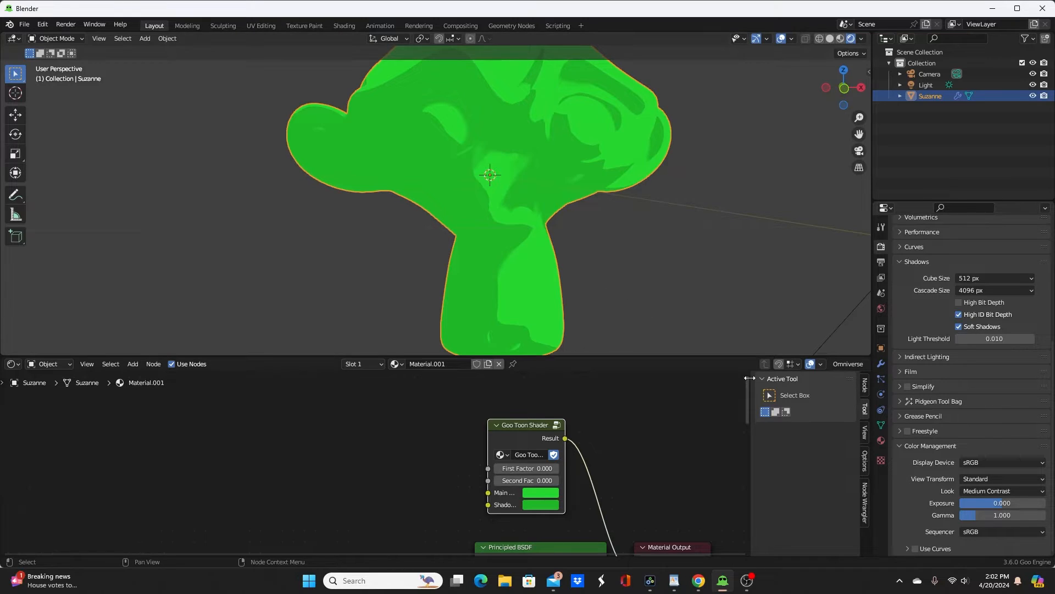
# Step: Enable the Z data pass for the view layer
pyautogui.click(881, 262)
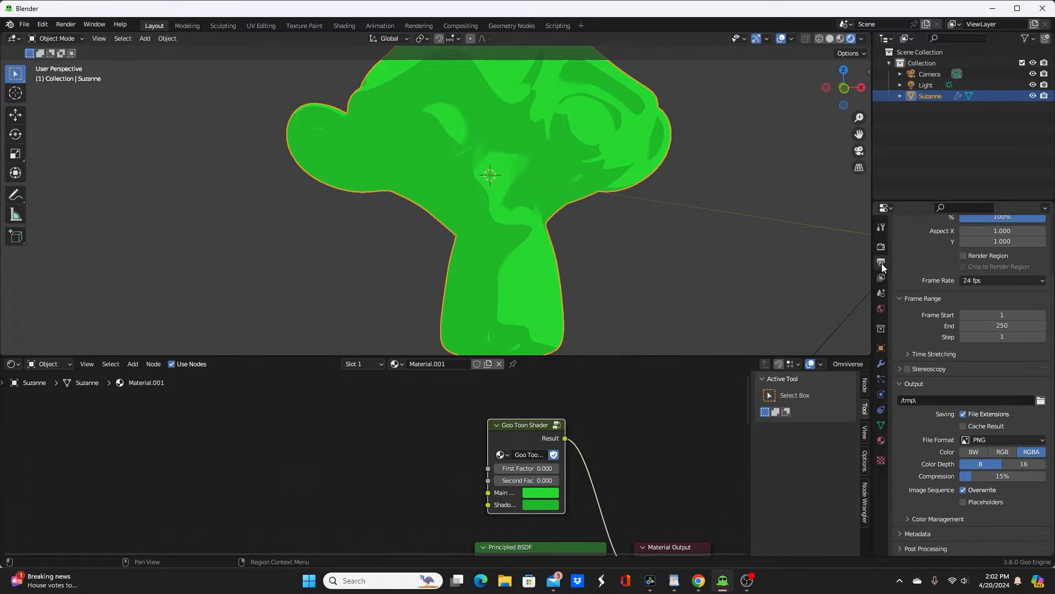
pyautogui.scroll(3, 932, 299)
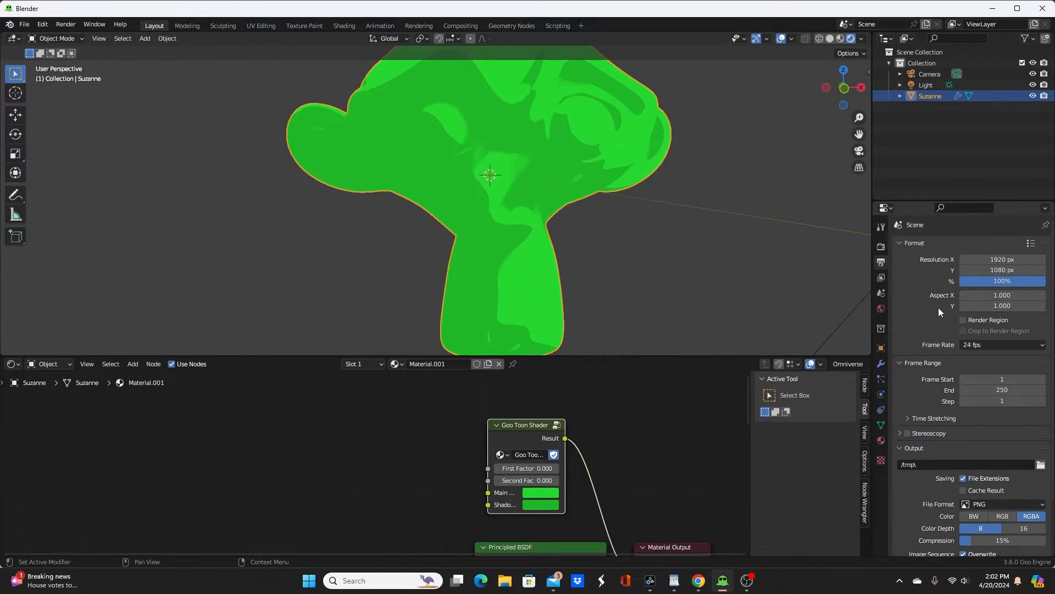
pyautogui.click(881, 278)
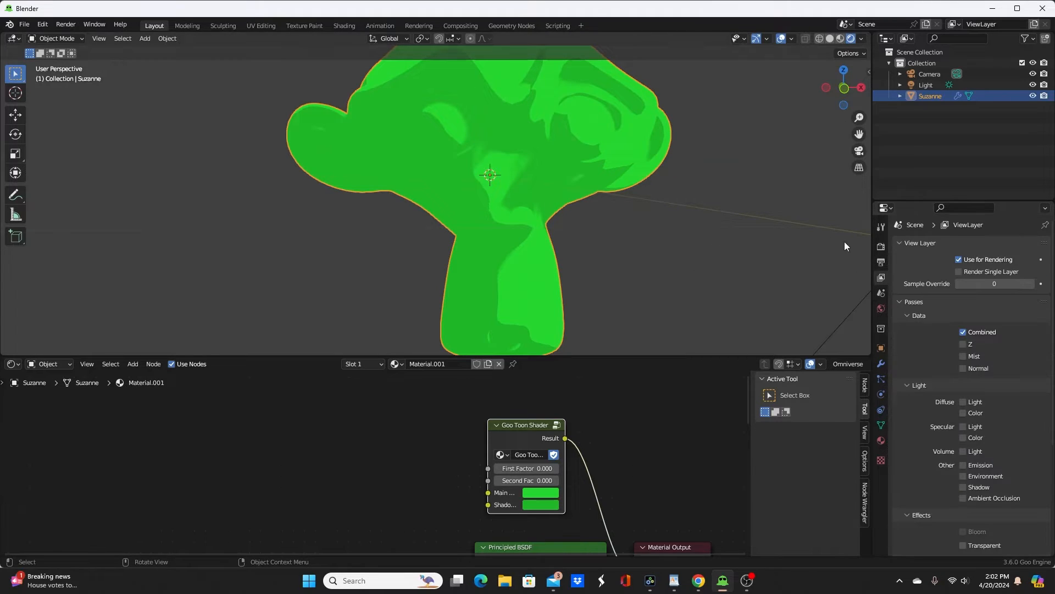
pyautogui.click(962, 344)
# Step: Select the sun light and rotate it about the global Z axis to change the light direction on the monkey head
pyautogui.moveTo(813, 301); pyautogui.dragTo(576, 278, button='middle')
pyautogui.scroll(-7, 594, 282)
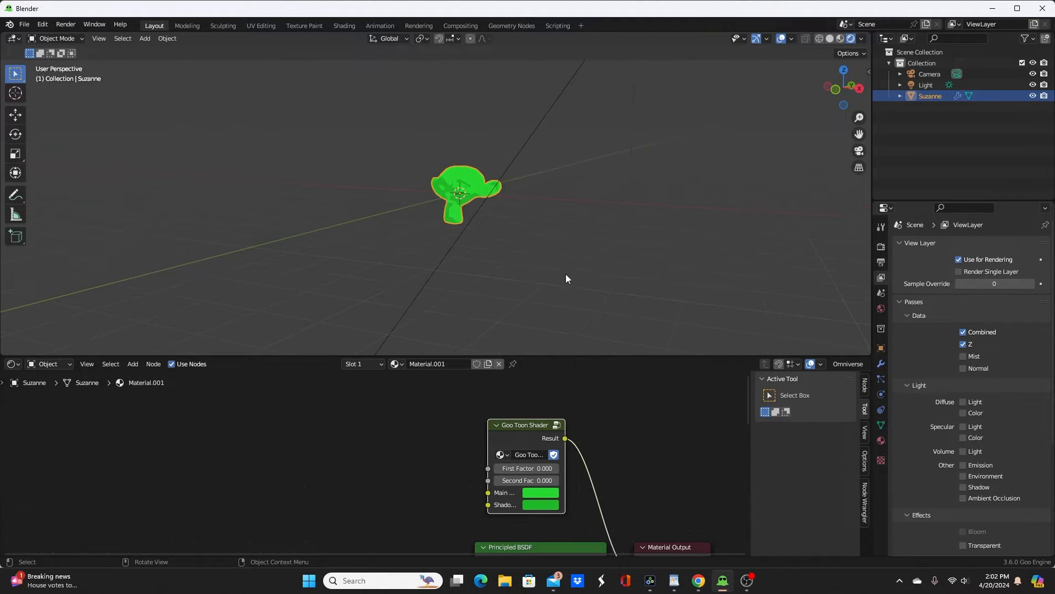
pyautogui.scroll(-3, 570, 236)
pyautogui.keyDown('shift'); pyautogui.moveTo(561, 243); pyautogui.dragTo(549, 337, button='middle'); pyautogui.keyUp('shift')
pyautogui.moveTo(548, 270); pyautogui.dragTo(538, 332, button='middle')
pyautogui.click(532, 293)
pyautogui.press('r')
pyautogui.press('z')
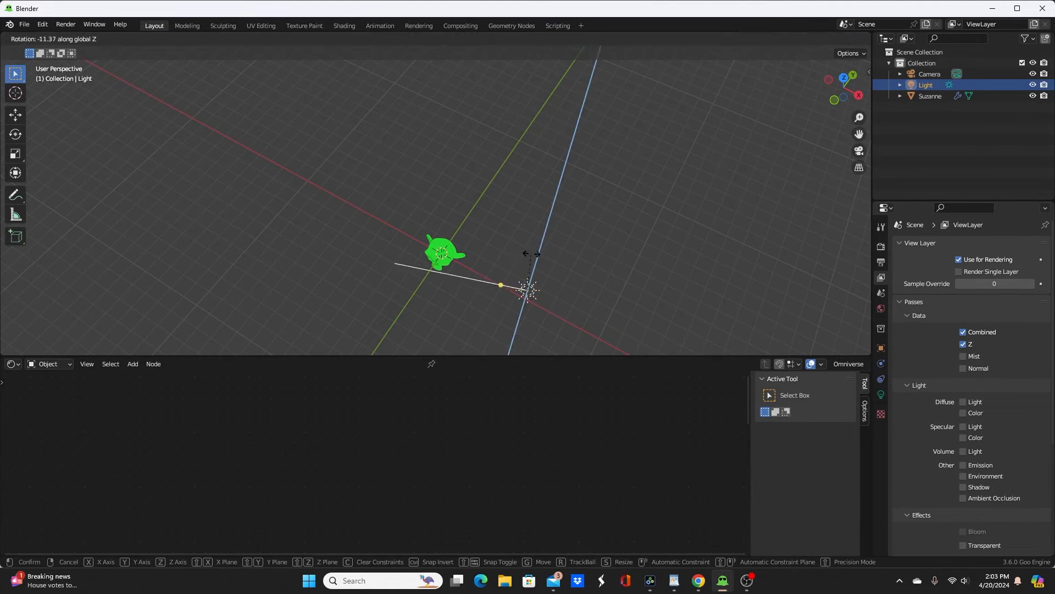
pyautogui.click(548, 251)
# Step: Select the monkey head, frame it in the viewport and examine its shadow edges from several angles
pyautogui.moveTo(553, 249); pyautogui.dragTo(479, 227, button='middle')
pyautogui.click(456, 234)
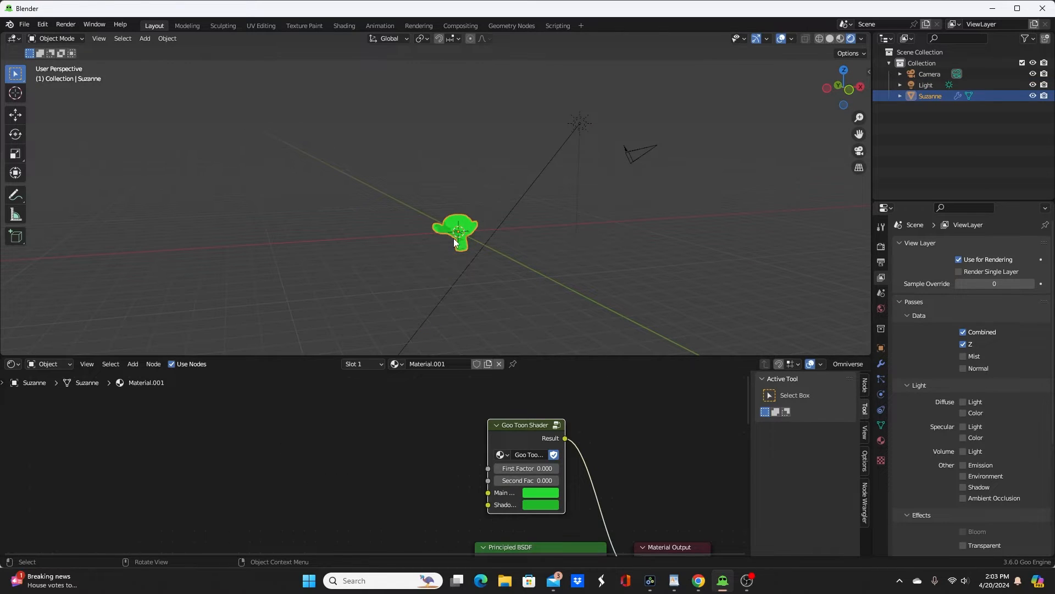
pyautogui.press('KP_Decimal')
pyautogui.scroll(5, 420, 232)
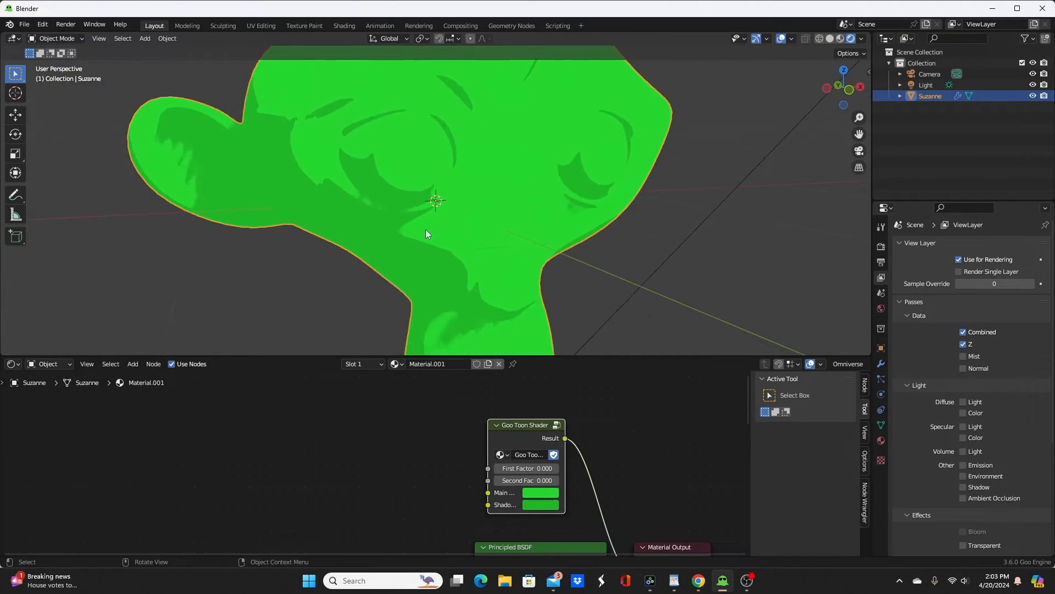
pyautogui.moveTo(432, 246); pyautogui.dragTo(454, 196, button='middle')
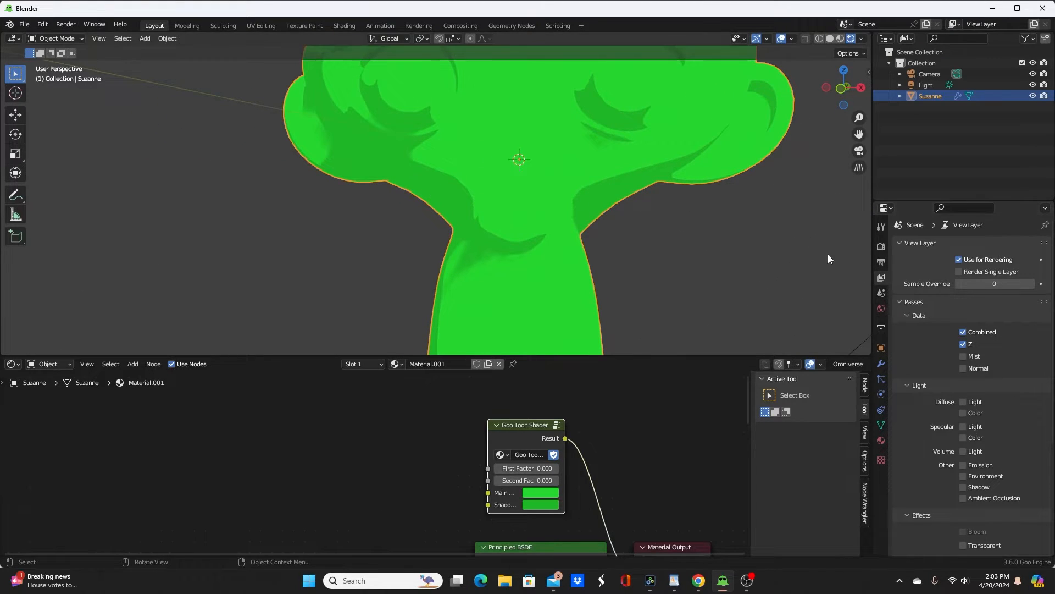
pyautogui.scroll(-5, 645, 226)
pyautogui.moveTo(645, 225); pyautogui.dragTo(670, 242, button='middle')
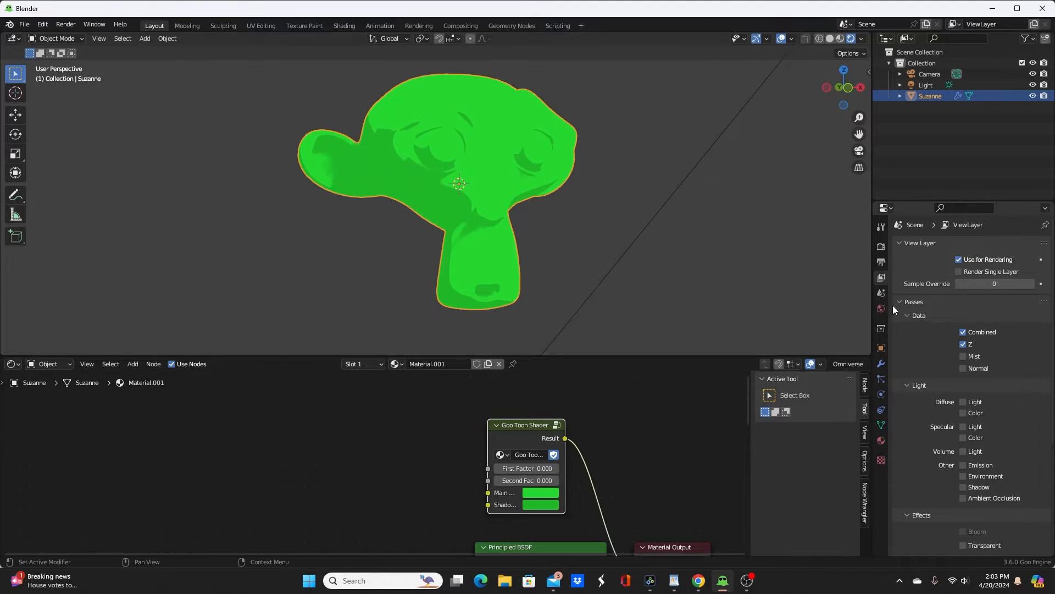
# Step: Set both the shadow cube size and the cascade size to 64 px in the render settings
pyautogui.click(881, 247)
pyautogui.scroll(-4, 984, 444)
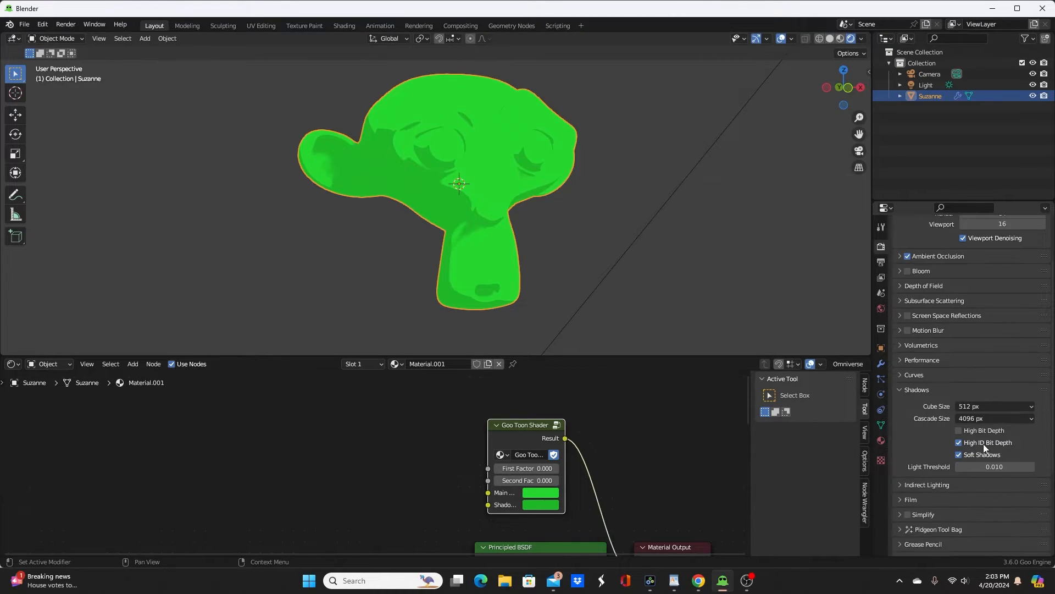
pyautogui.click(988, 396)
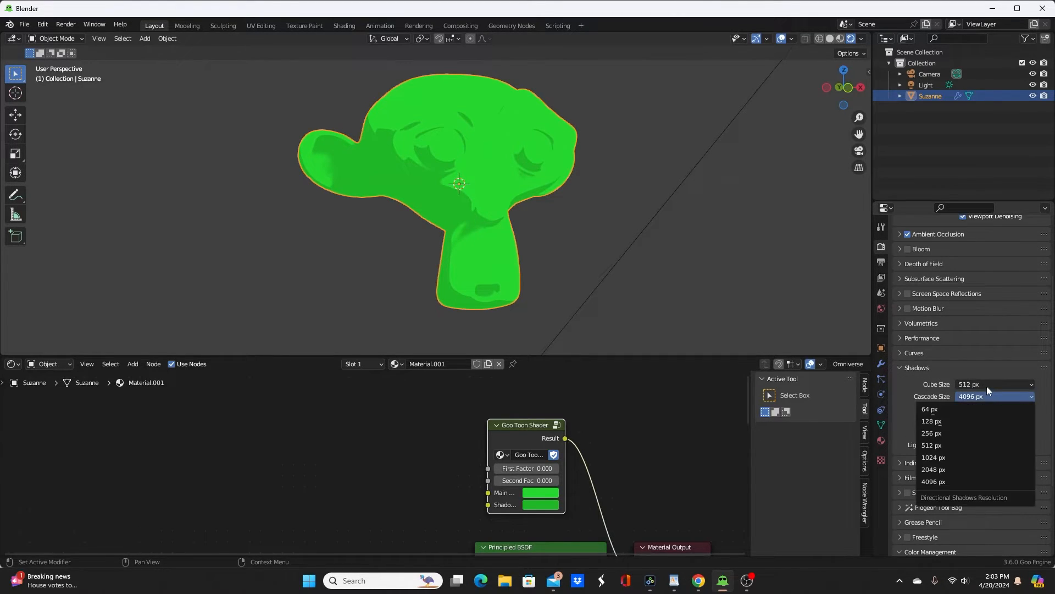
pyautogui.click(987, 385)
pyautogui.click(962, 394)
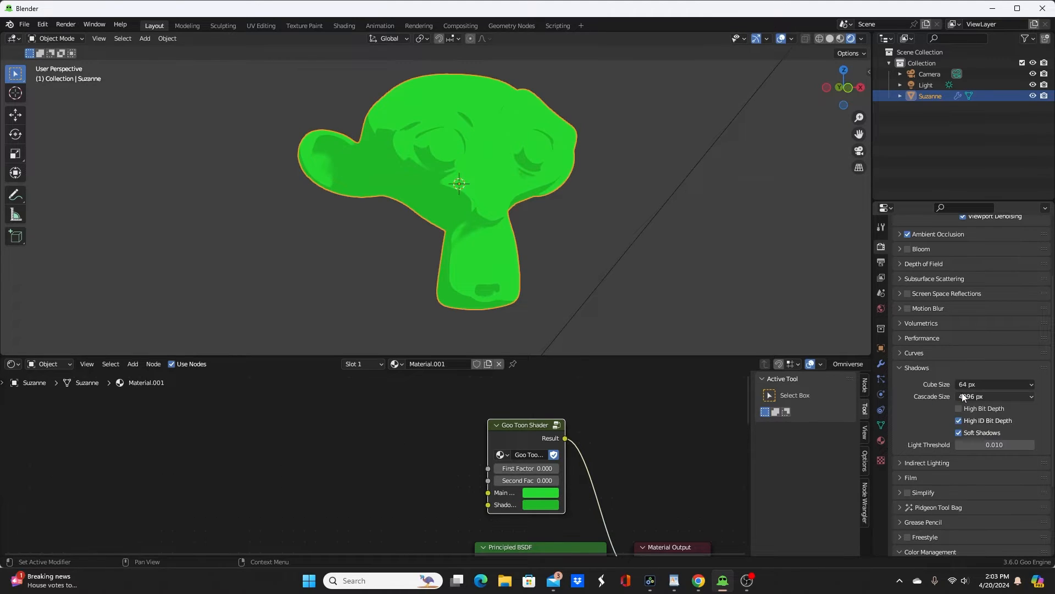
pyautogui.click(981, 382)
pyautogui.click(976, 391)
pyautogui.click(982, 395)
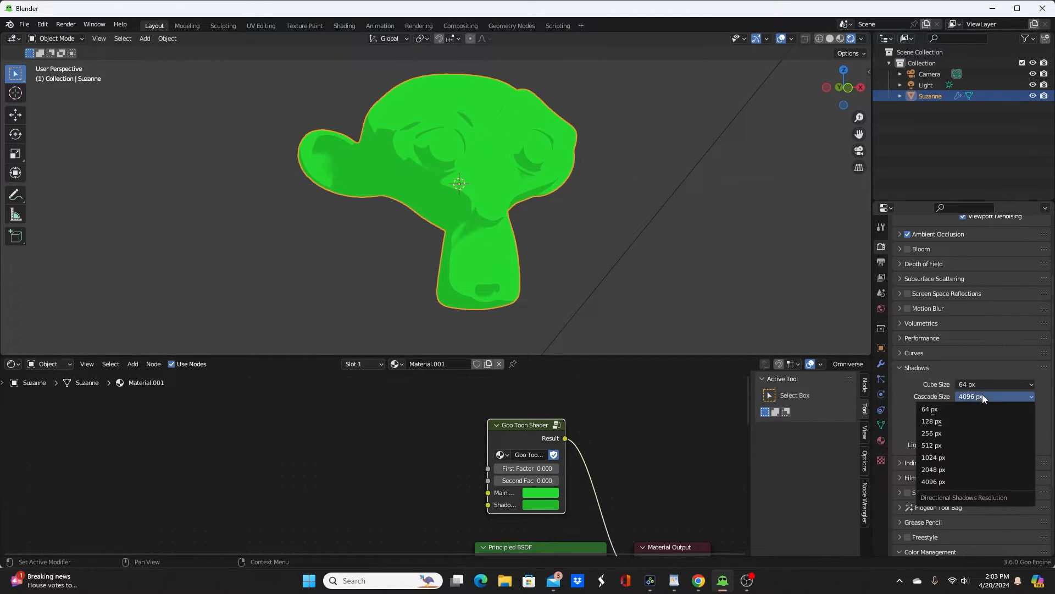
pyautogui.click(945, 411)
# Step: Compare the monkey head's shadows at a cascade size of 64 px and 4096 px, ending on 64 px
pyautogui.scroll(4, 648, 315)
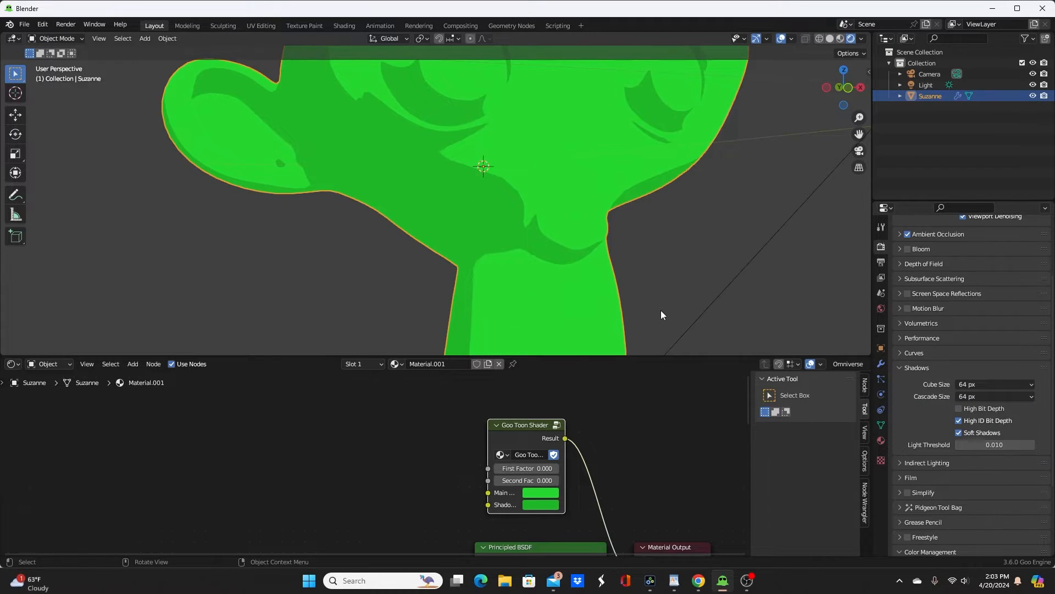
pyautogui.scroll(-2, 663, 305)
pyautogui.moveTo(664, 302); pyautogui.dragTo(631, 306, button='middle')
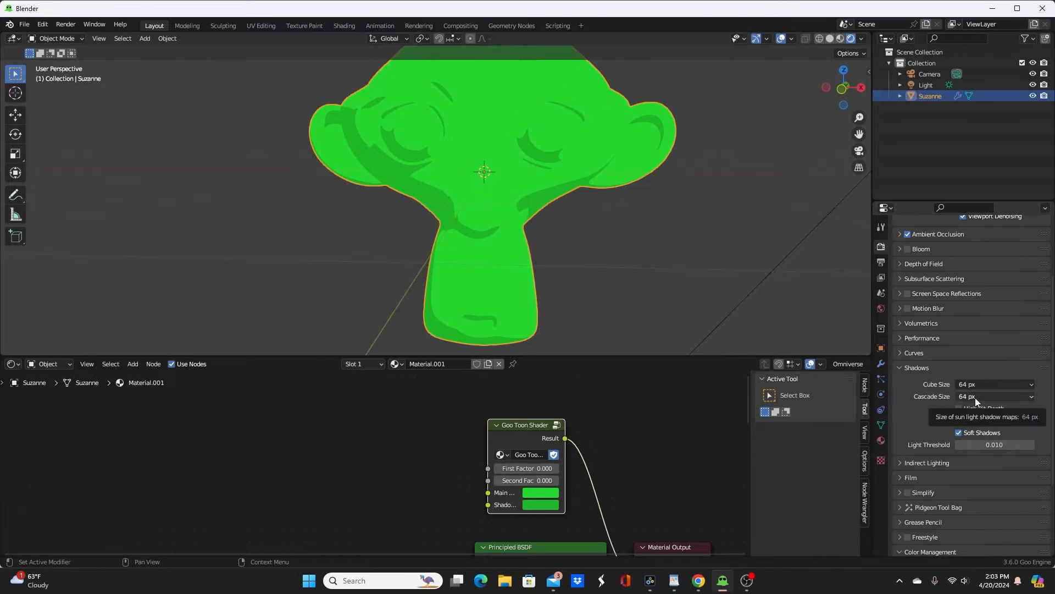
pyautogui.moveTo(651, 270); pyautogui.dragTo(671, 259, button='middle')
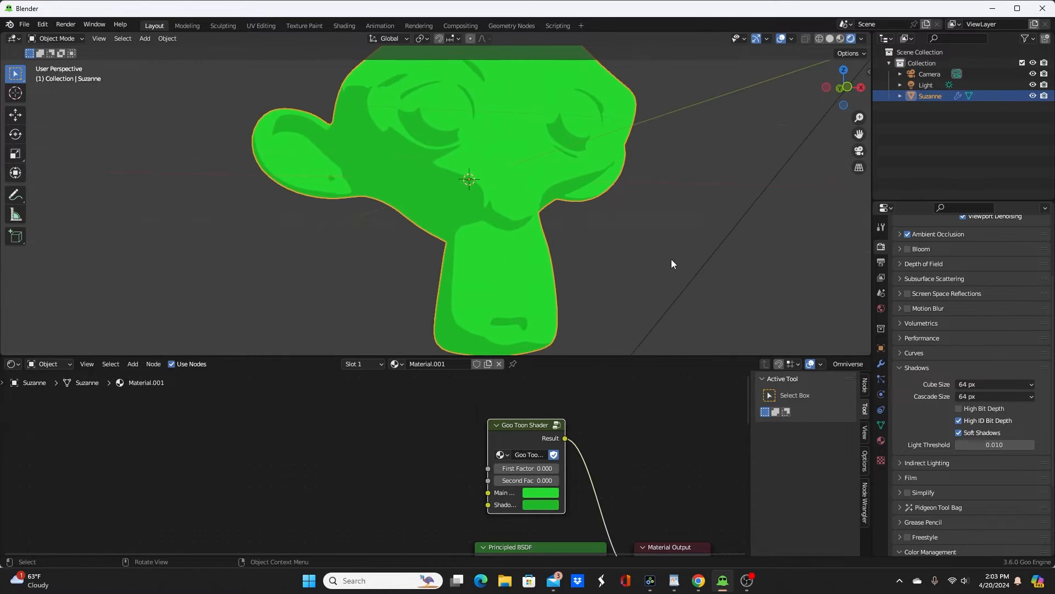
pyautogui.click(974, 394)
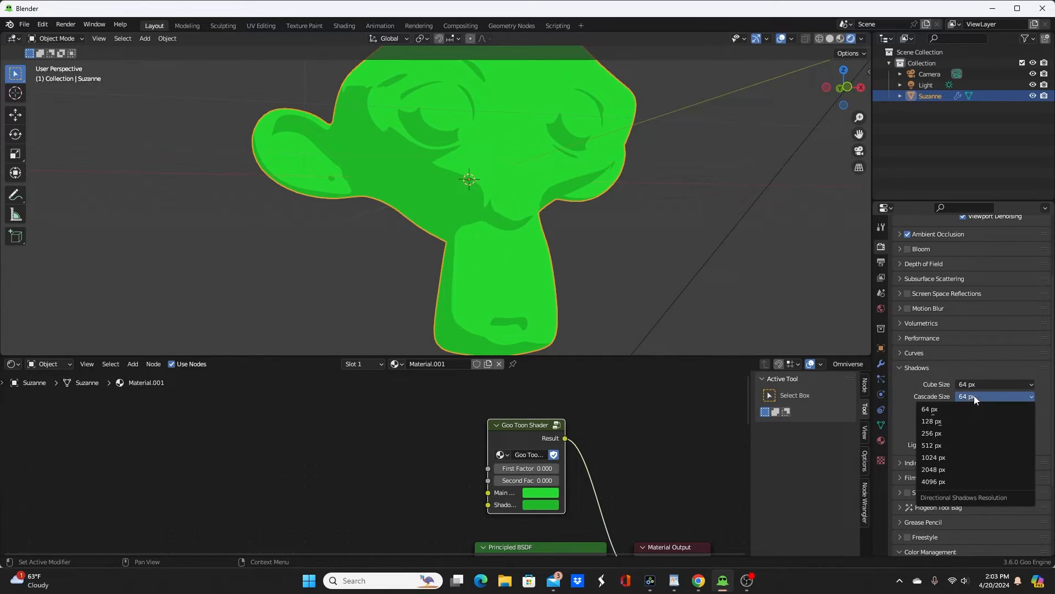
pyautogui.click(967, 483)
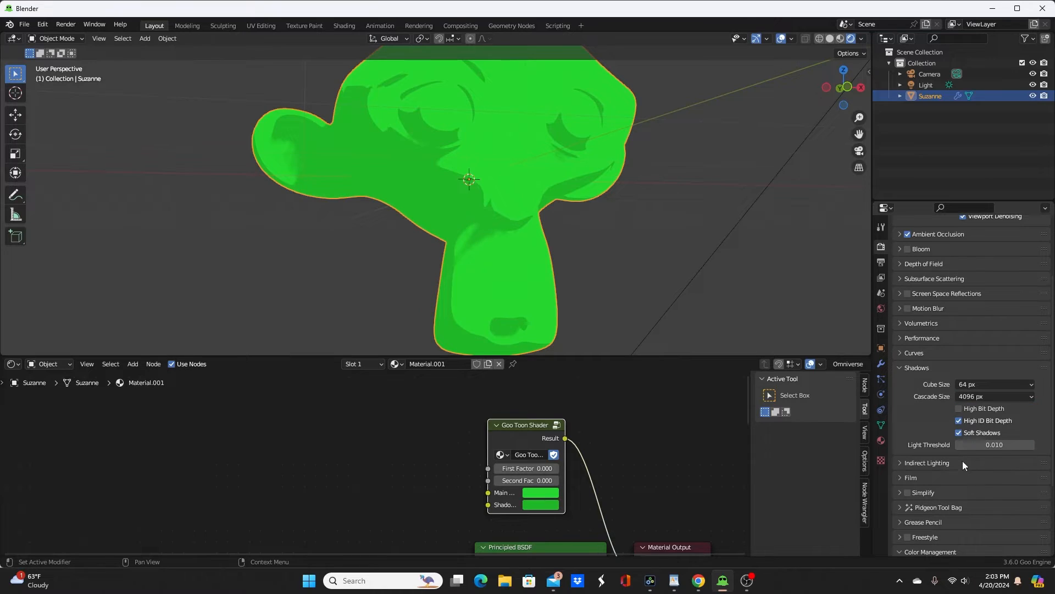
pyautogui.click(980, 393)
pyautogui.click(969, 407)
# Step: Start an Easy DAZ import and choose JohnTV.duf from the ThisOldTV folder
pyautogui.moveTo(630, 284); pyautogui.dragTo(620, 191, button='middle')
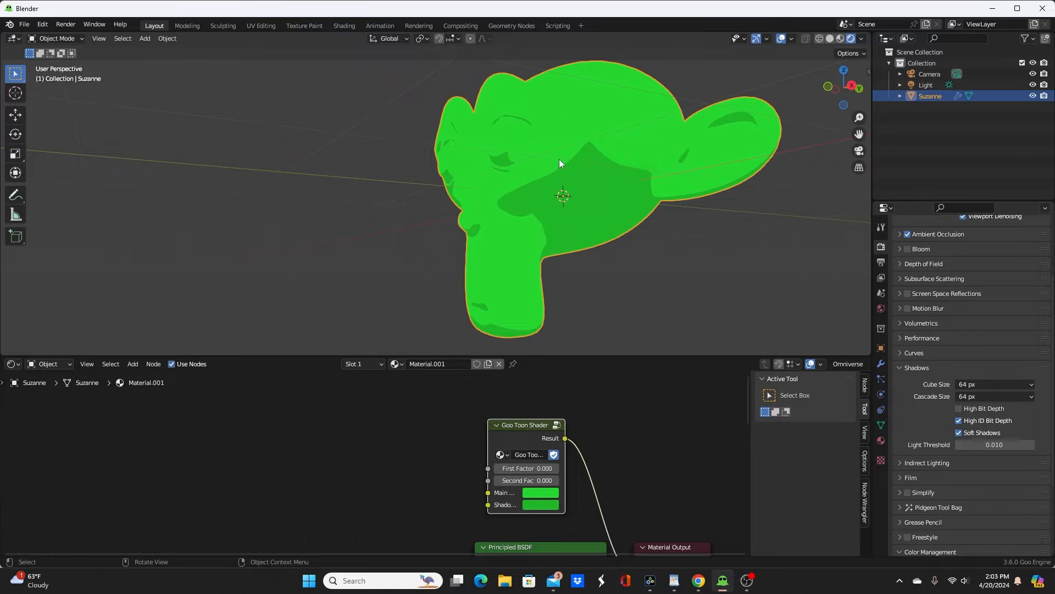
pyautogui.moveTo(564, 229); pyautogui.dragTo(625, 245, button='middle')
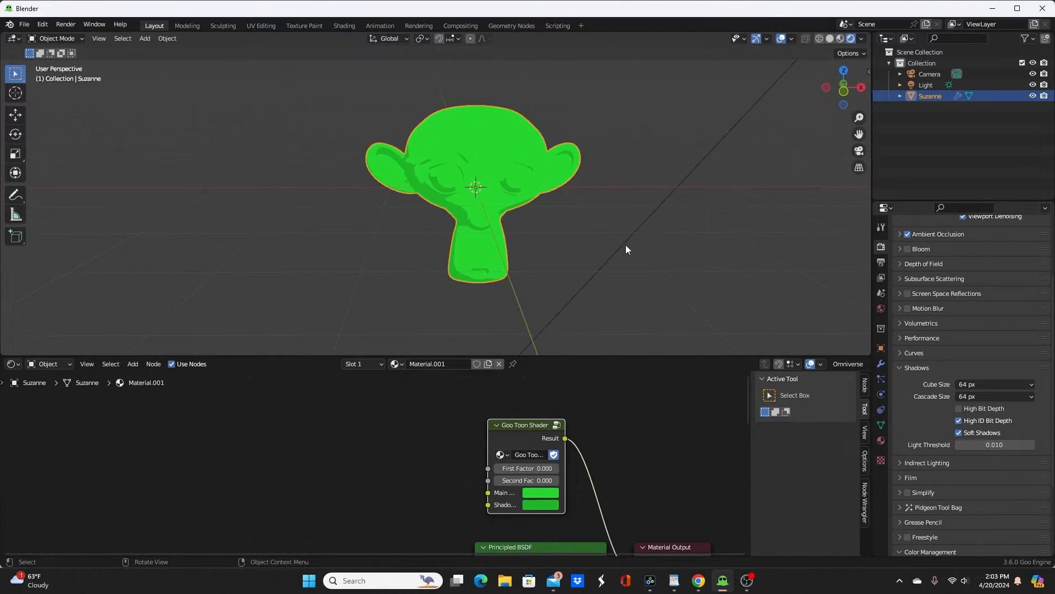
pyautogui.scroll(-5, 518, 186)
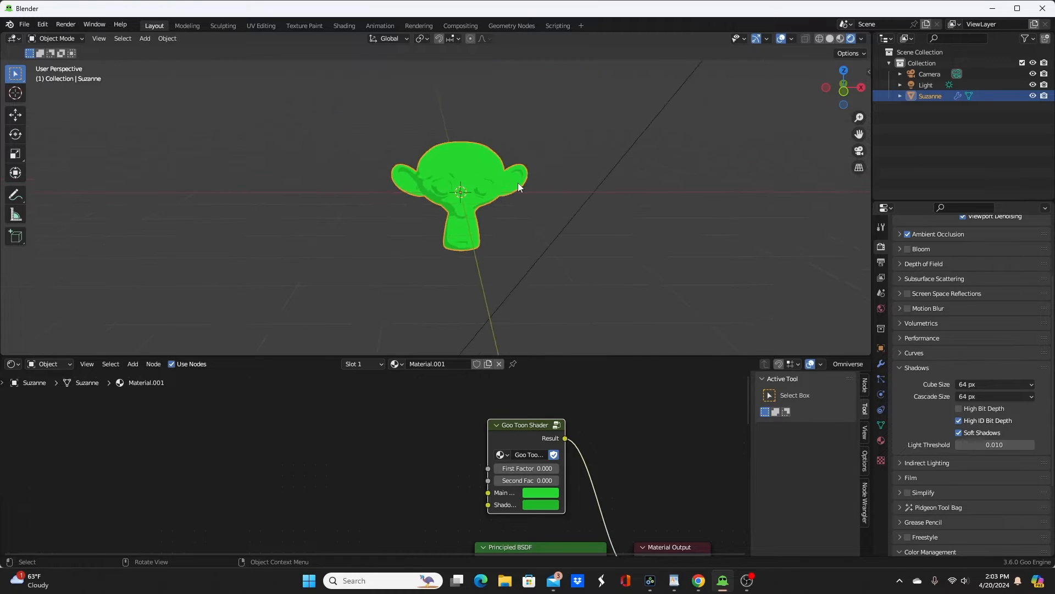
pyautogui.click(24, 24)
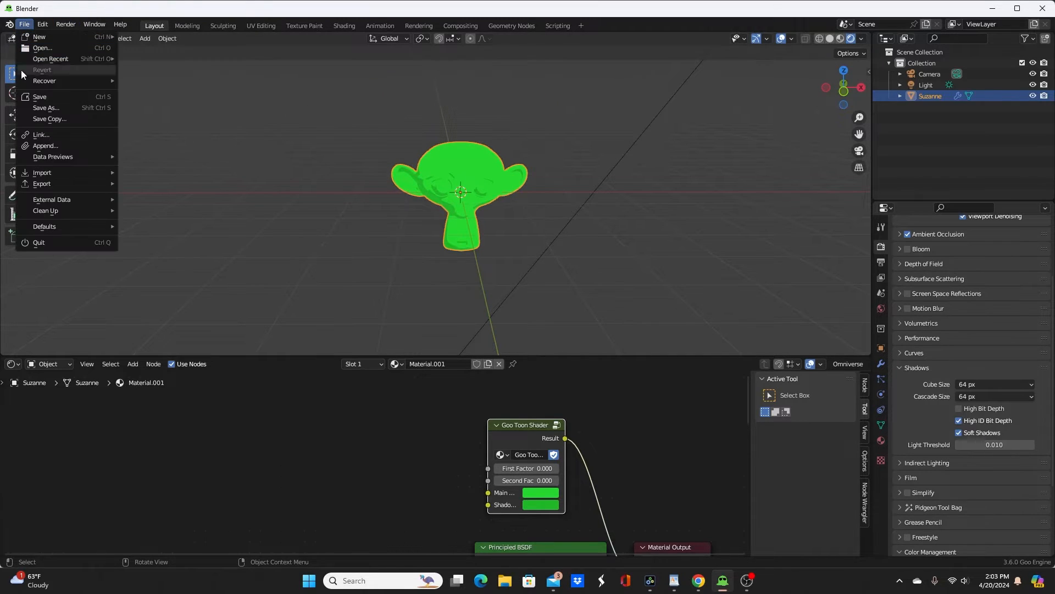
pyautogui.moveTo(43, 175)
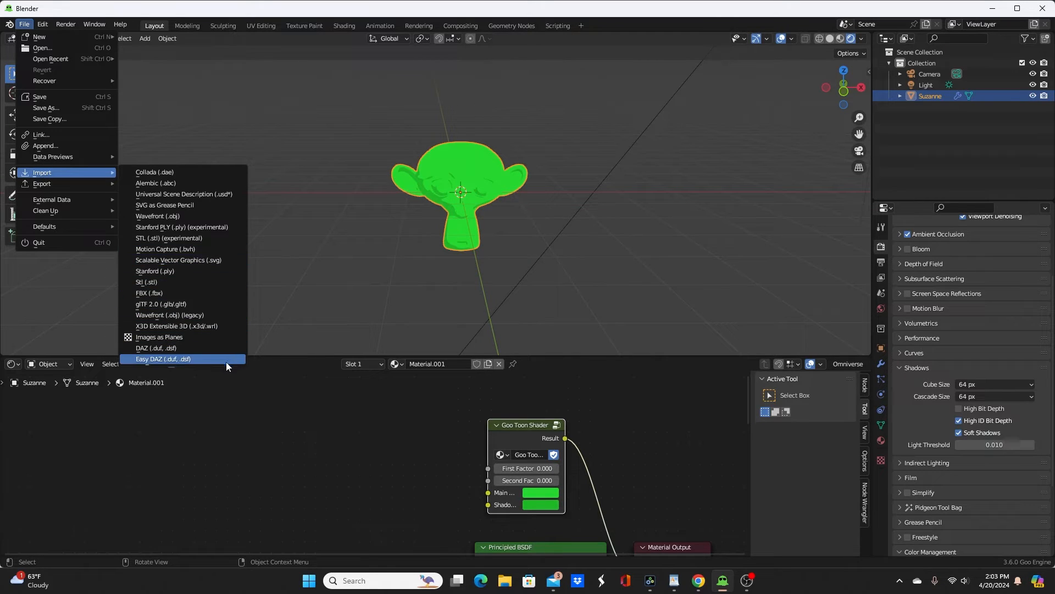
pyautogui.click(159, 359)
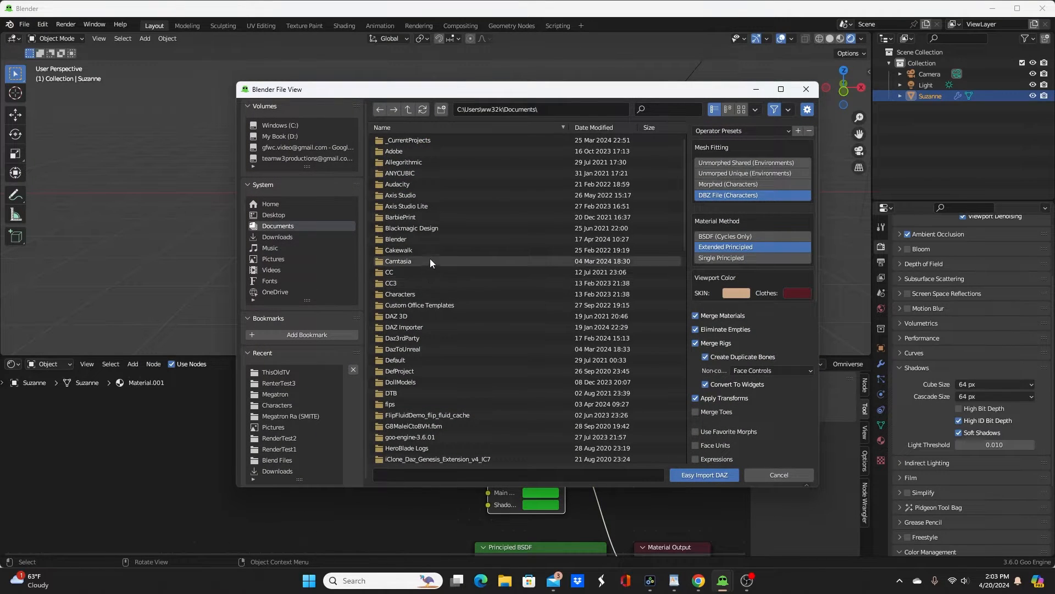
pyautogui.click(289, 371)
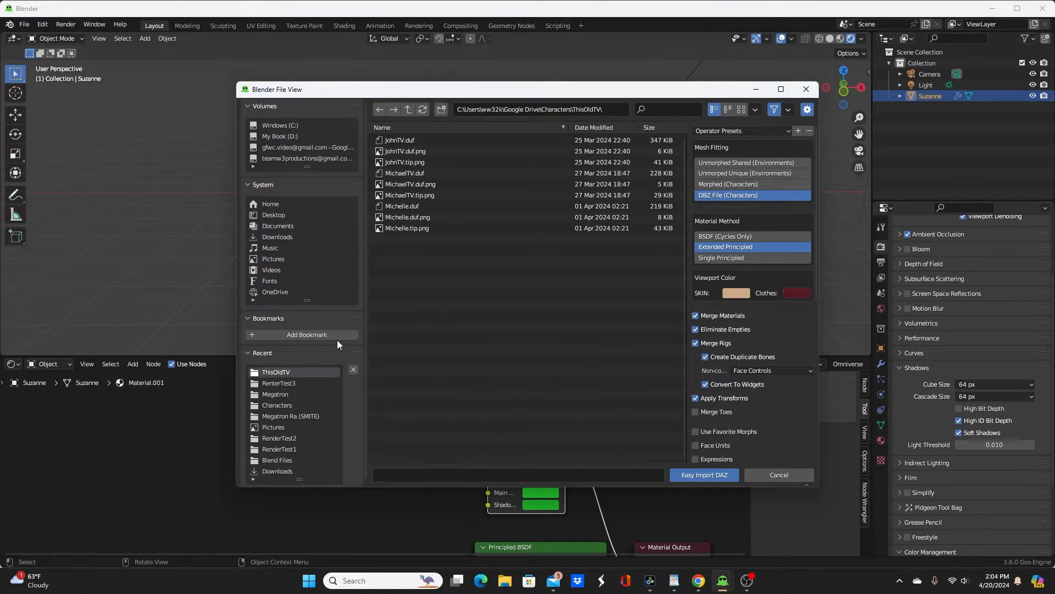
pyautogui.click(401, 141)
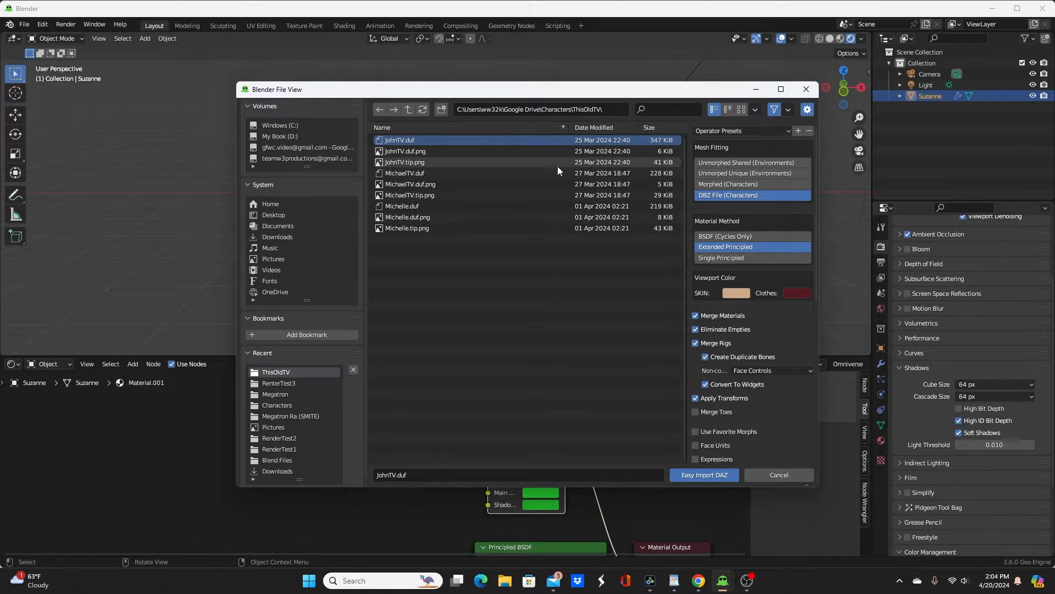
# Step: Enable the FACS and FACS Details morphs, import the DAZ character, and dismiss the importer's reports
pyautogui.scroll(-5, 745, 334)
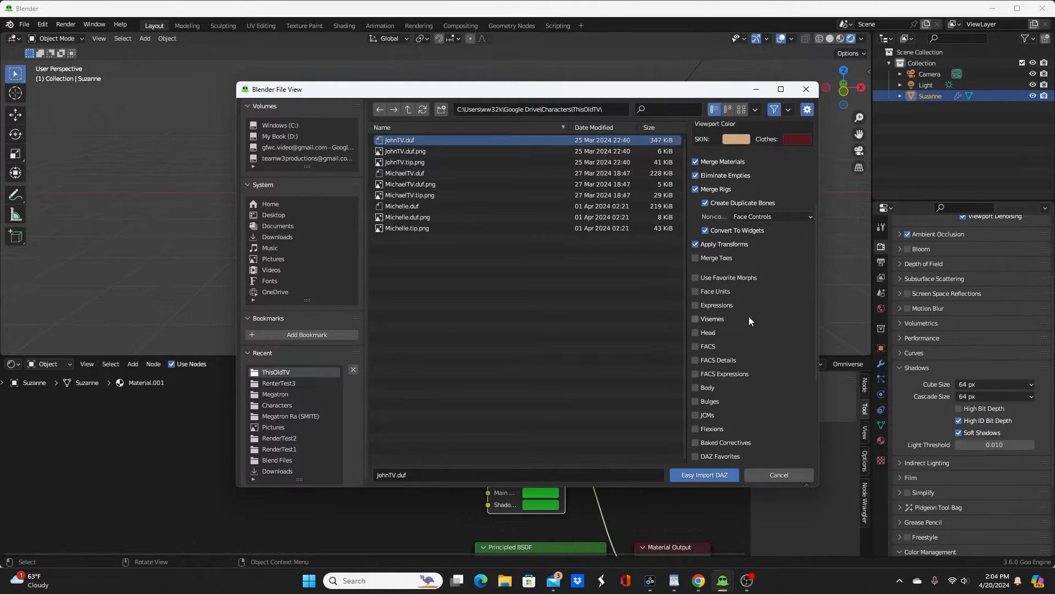
pyautogui.scroll(-3, 748, 315)
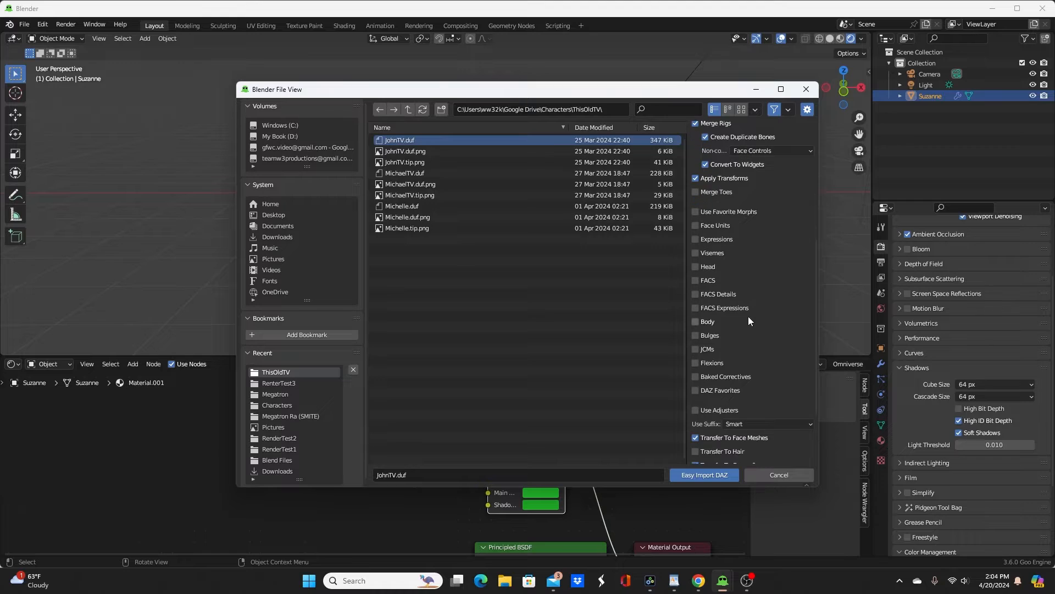
pyautogui.click(696, 281)
pyautogui.click(695, 294)
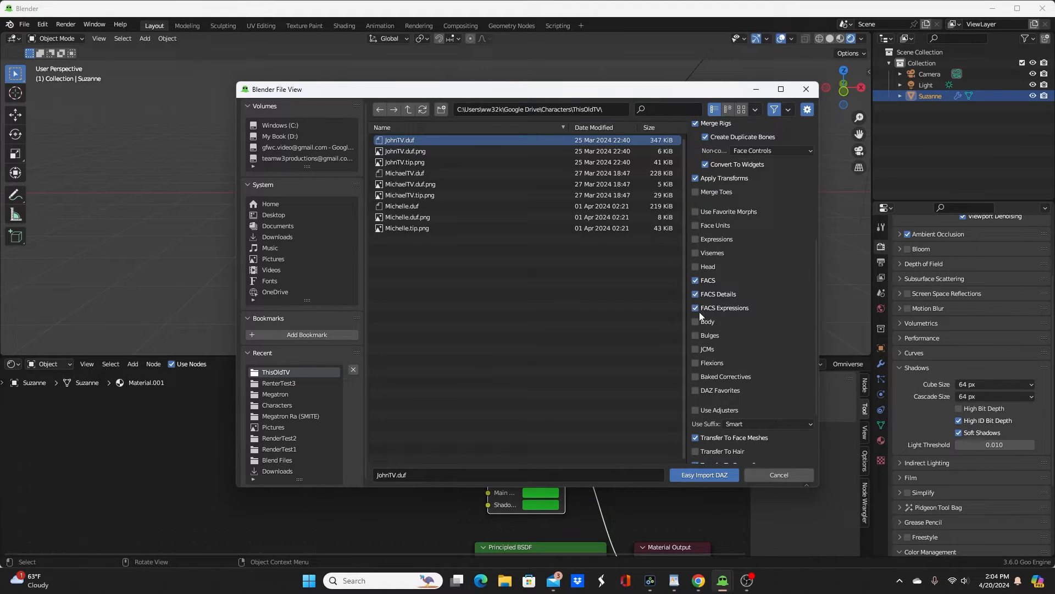
pyautogui.scroll(8, 751, 217)
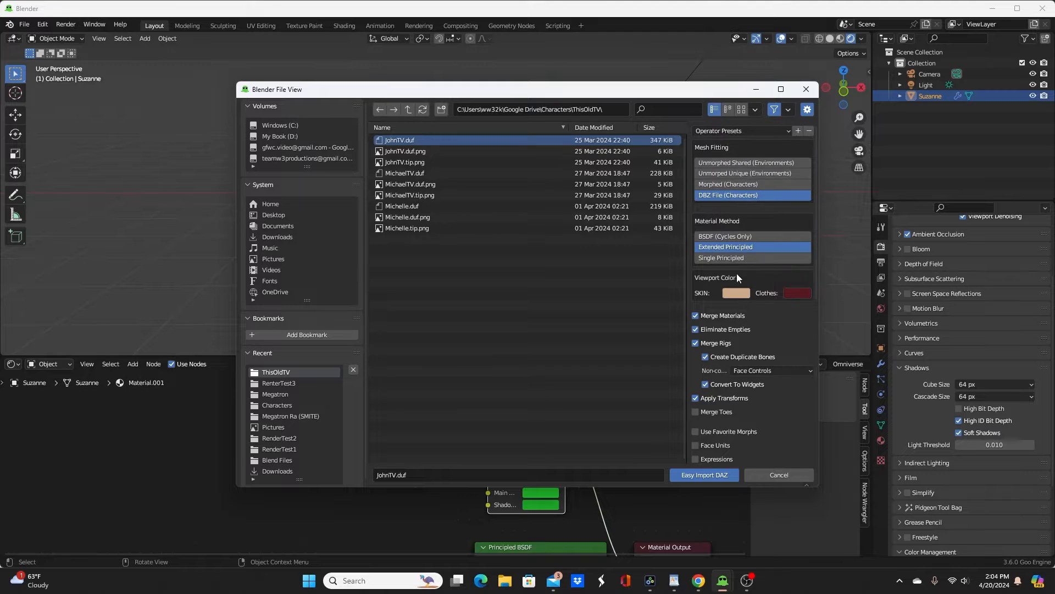
pyautogui.click(698, 475)
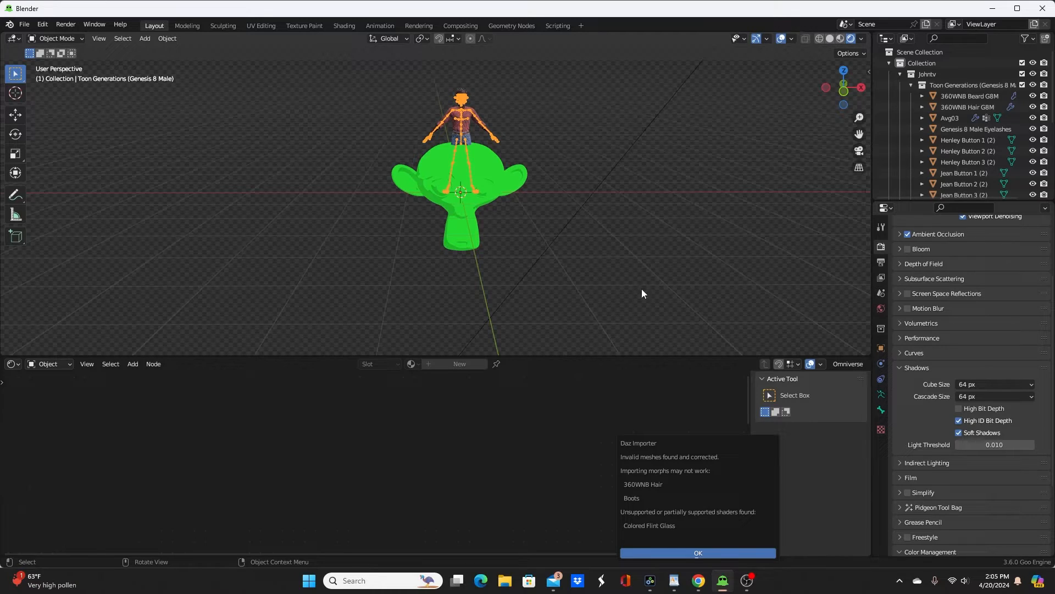
pyautogui.click(683, 551)
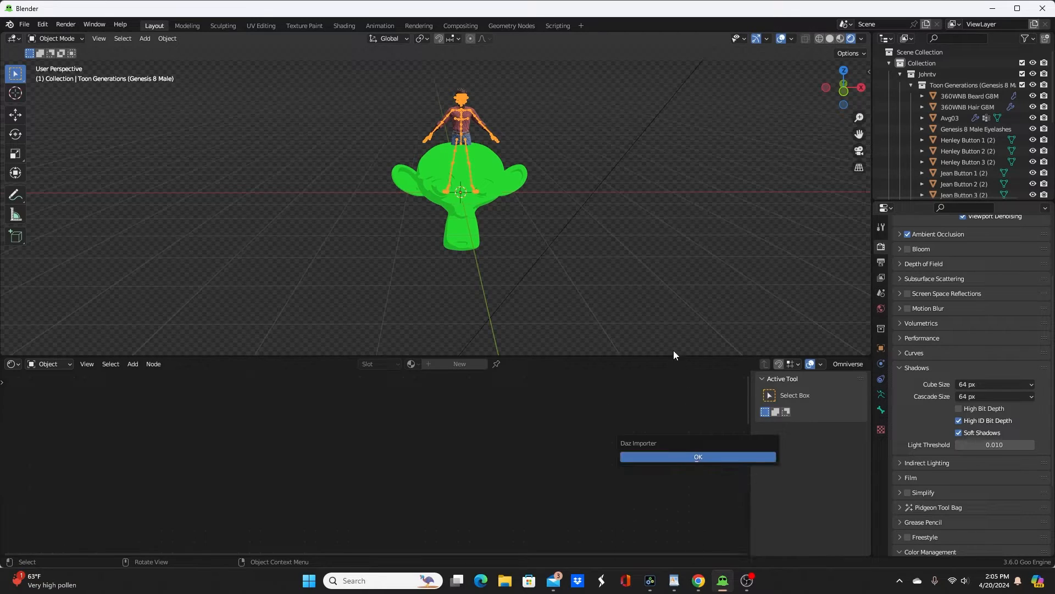
pyautogui.click(653, 457)
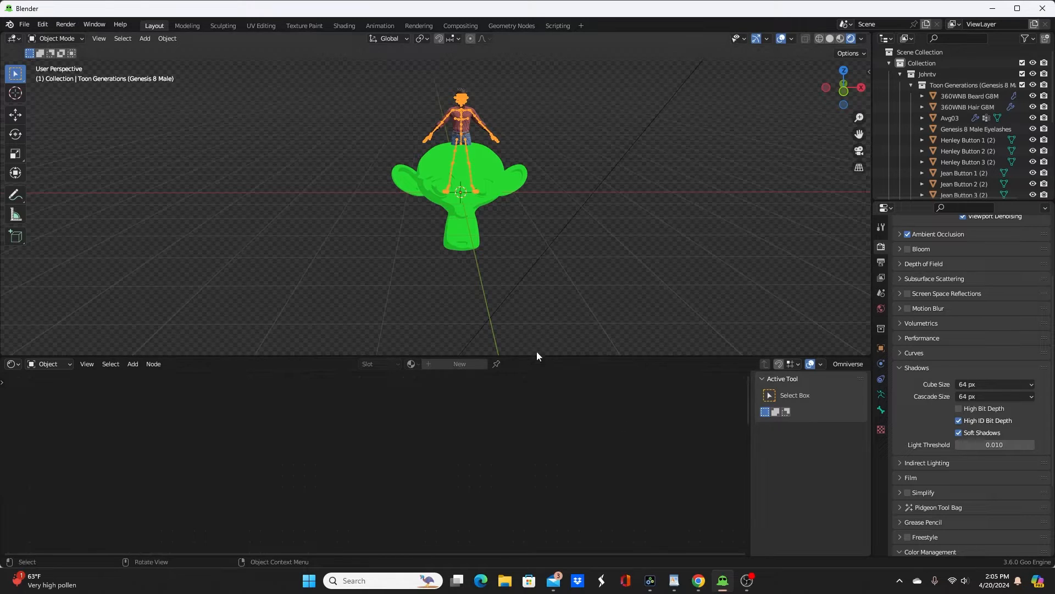
# Step: Enlarge the 3D viewport and move the monkey head along the global X axis, clear of the imported character
pyautogui.moveTo(565, 359); pyautogui.dragTo(556, 470)
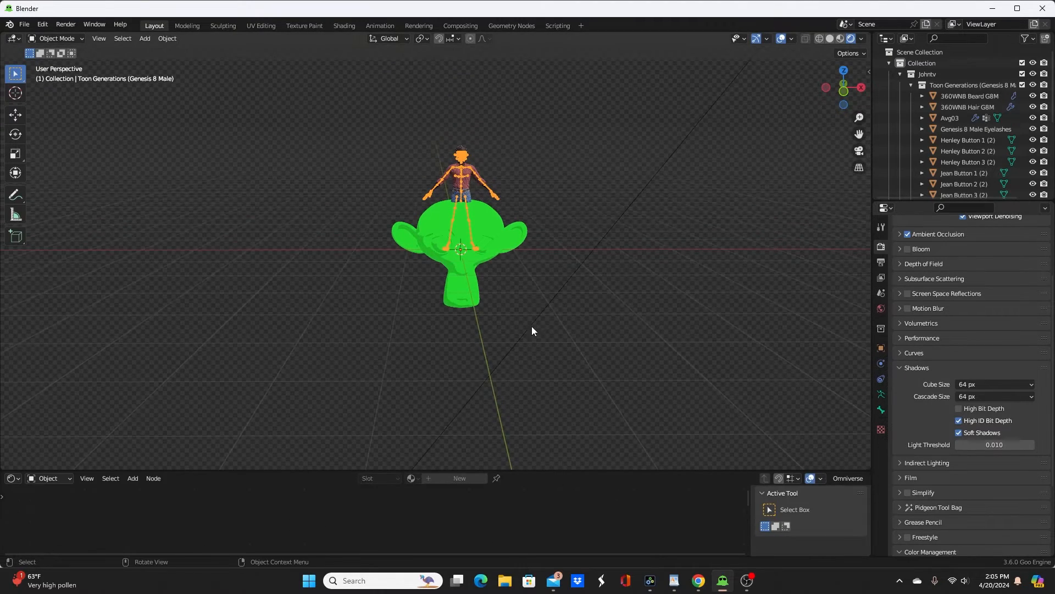
pyautogui.scroll(5, 517, 318)
pyautogui.keyDown('shift'); pyautogui.moveTo(505, 312); pyautogui.dragTo(486, 384, button='middle'); pyautogui.keyUp('shift')
pyautogui.click(571, 249)
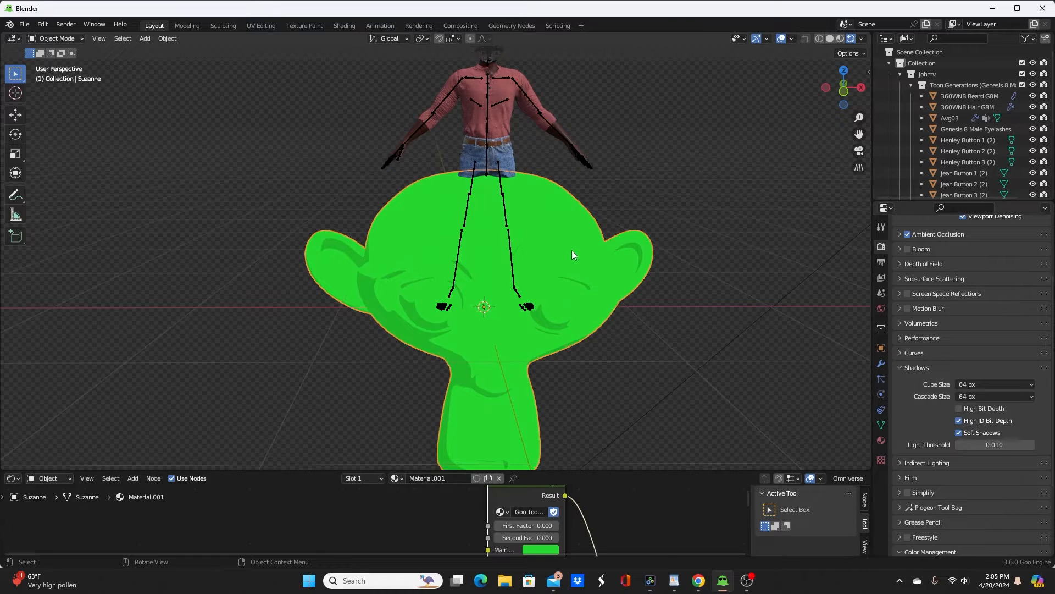
pyautogui.press('g')
pyautogui.press('x')
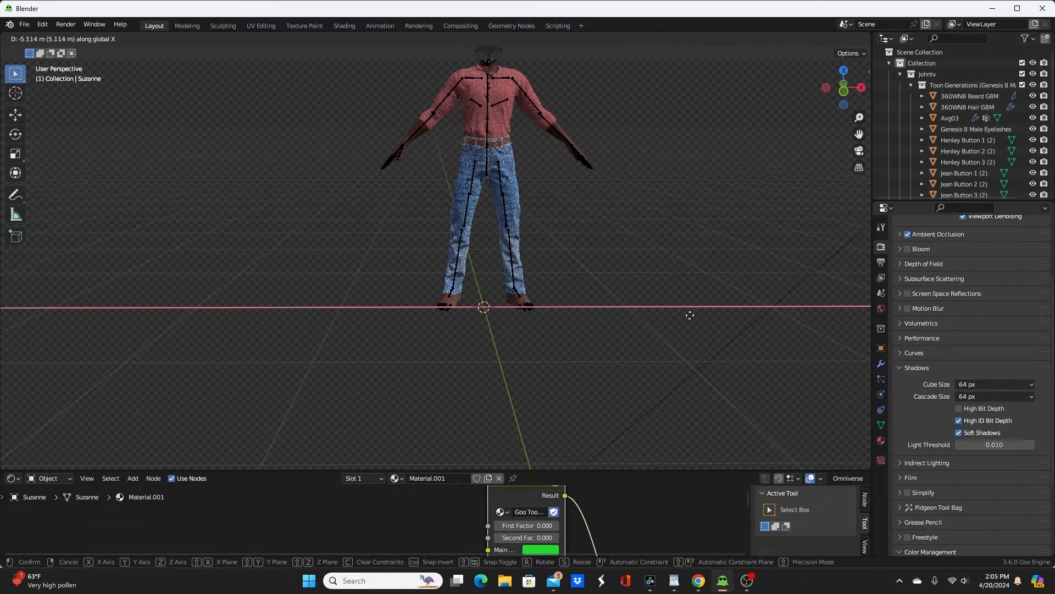
pyautogui.click(738, 336)
# Step: Select the character's armature at the face and hide it in the viewport
pyautogui.keyDown('shift'); pyautogui.moveTo(614, 184); pyautogui.dragTo(572, 335, button='middle'); pyautogui.keyUp('shift')
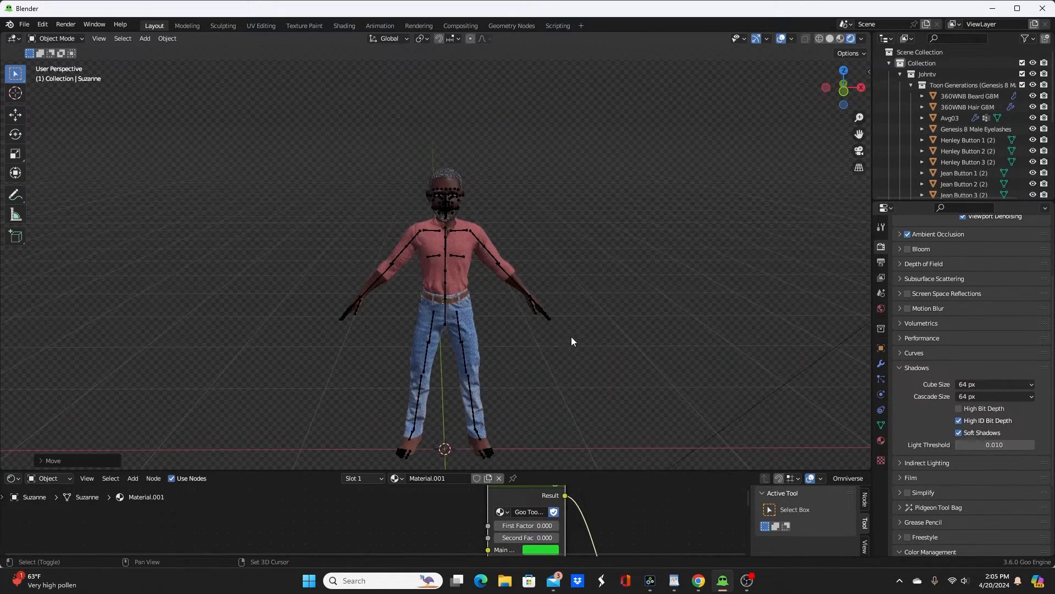
pyautogui.scroll(6, 571, 334)
pyautogui.keyDown('shift'); pyautogui.moveTo(592, 203); pyautogui.dragTo(566, 284, button='middle'); pyautogui.keyUp('shift')
pyautogui.scroll(4, 545, 342)
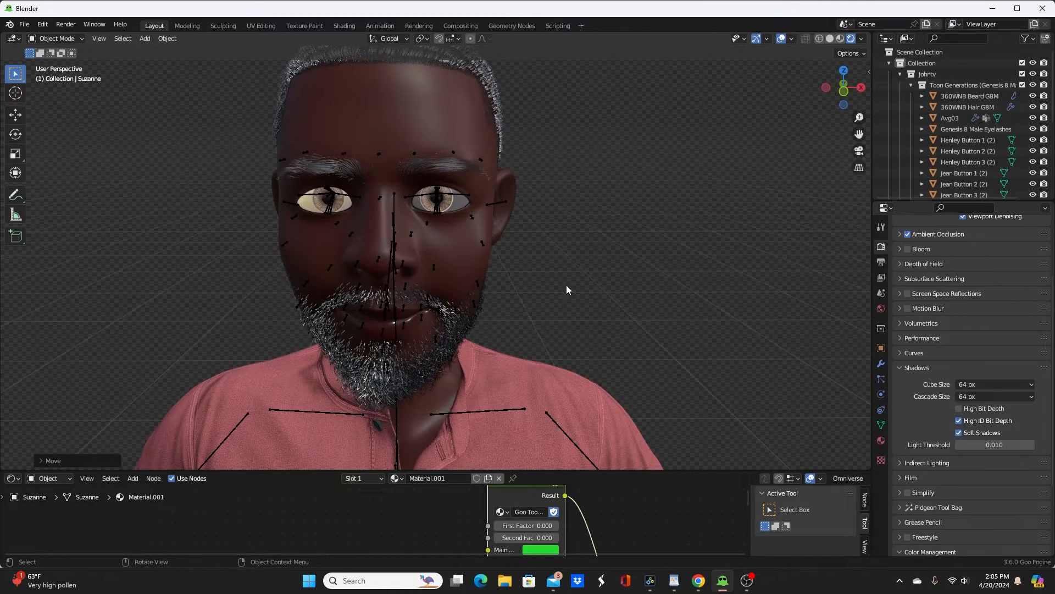
pyautogui.click(393, 219)
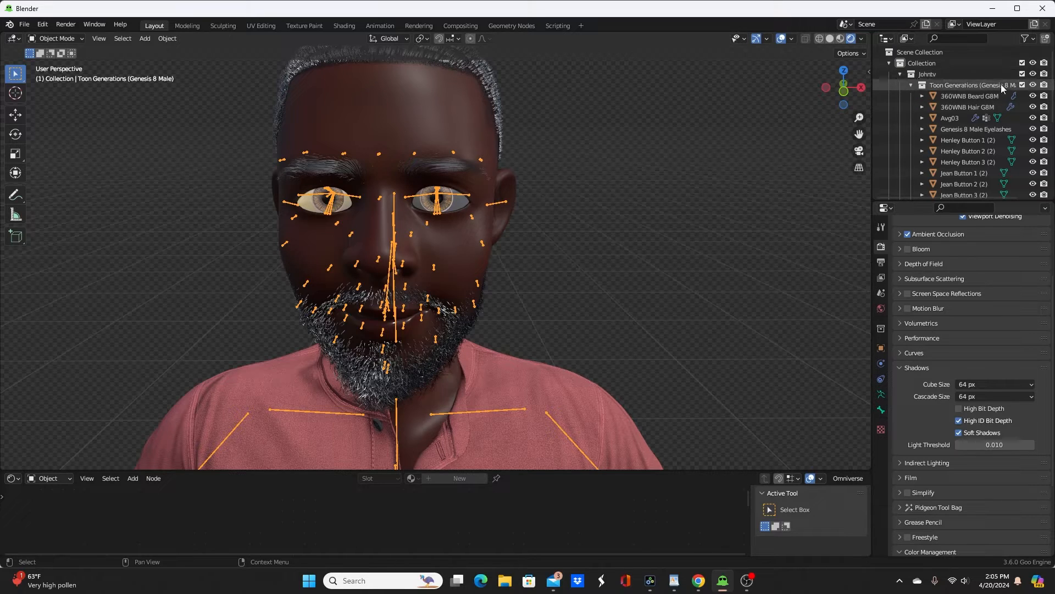
pyautogui.scroll(-6, 958, 149)
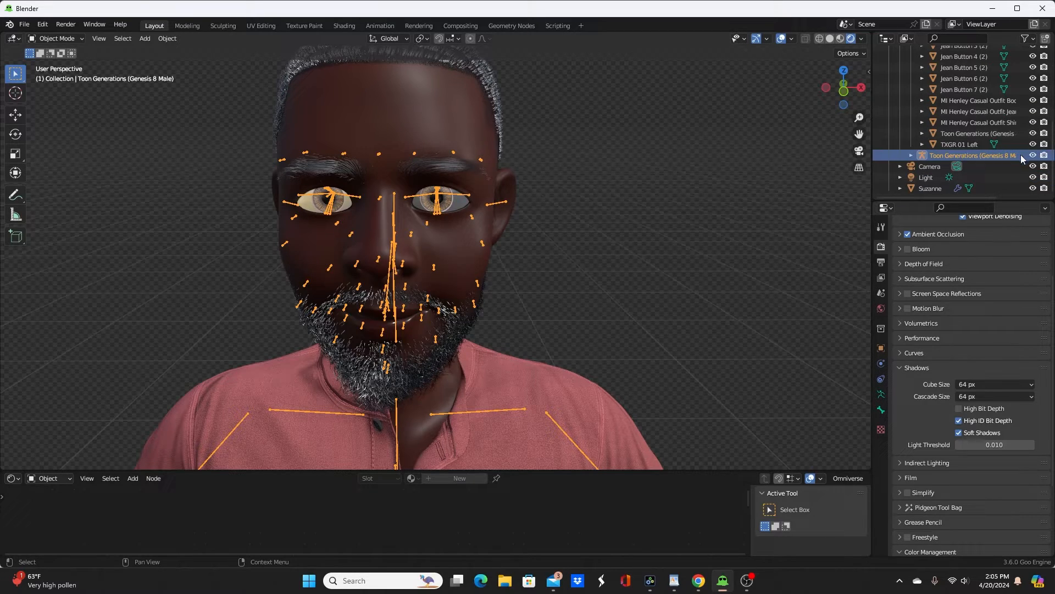
pyautogui.click(1033, 156)
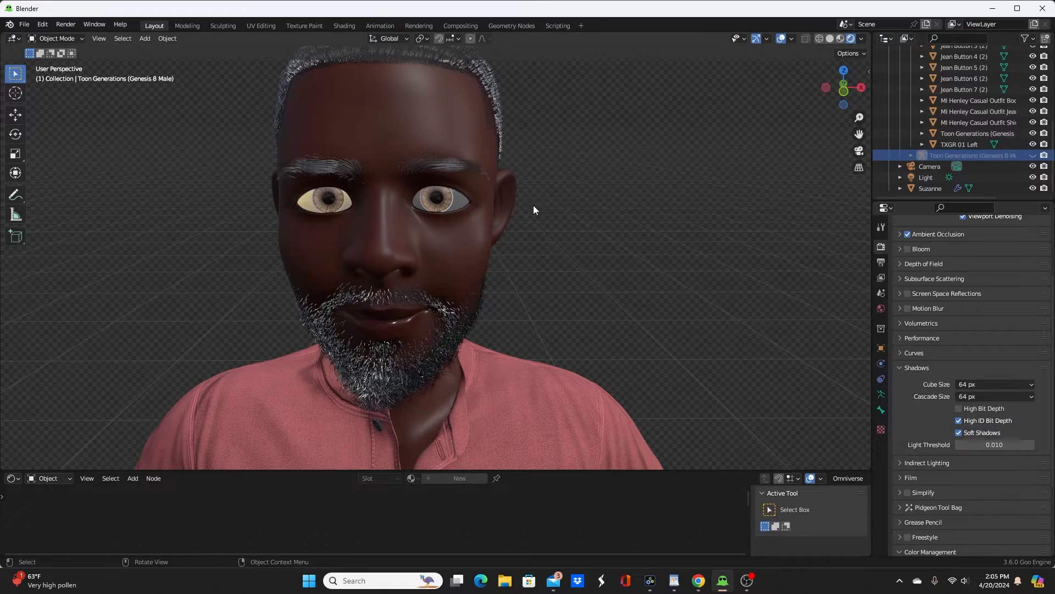
# Step: View the character's face from several angles and select the Toon Generations body mesh
pyautogui.moveTo(533, 211); pyautogui.dragTo(580, 185, button='middle')
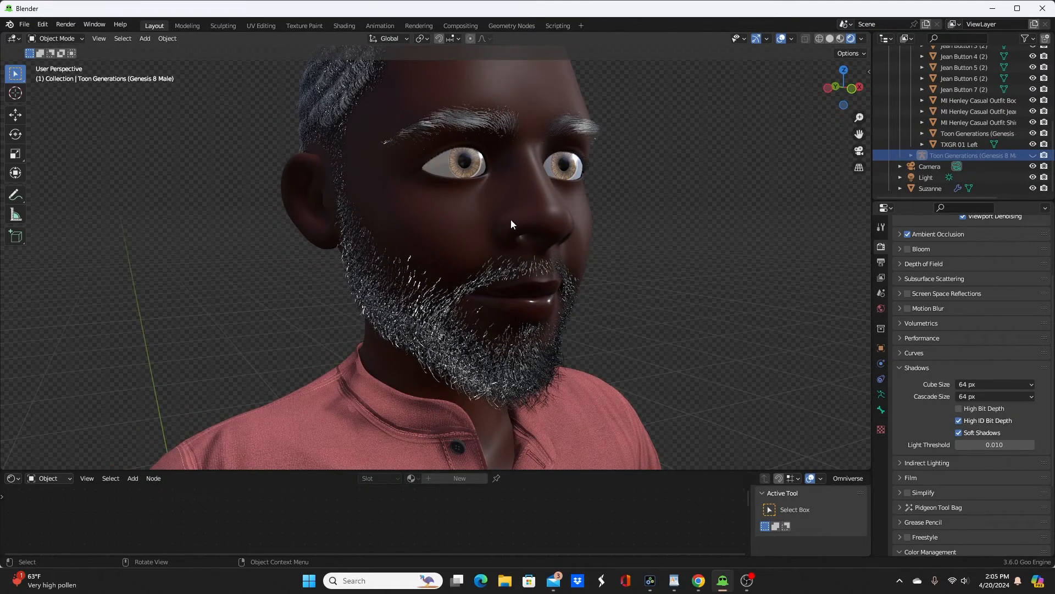
pyautogui.moveTo(480, 220); pyautogui.dragTo(448, 232, button='middle')
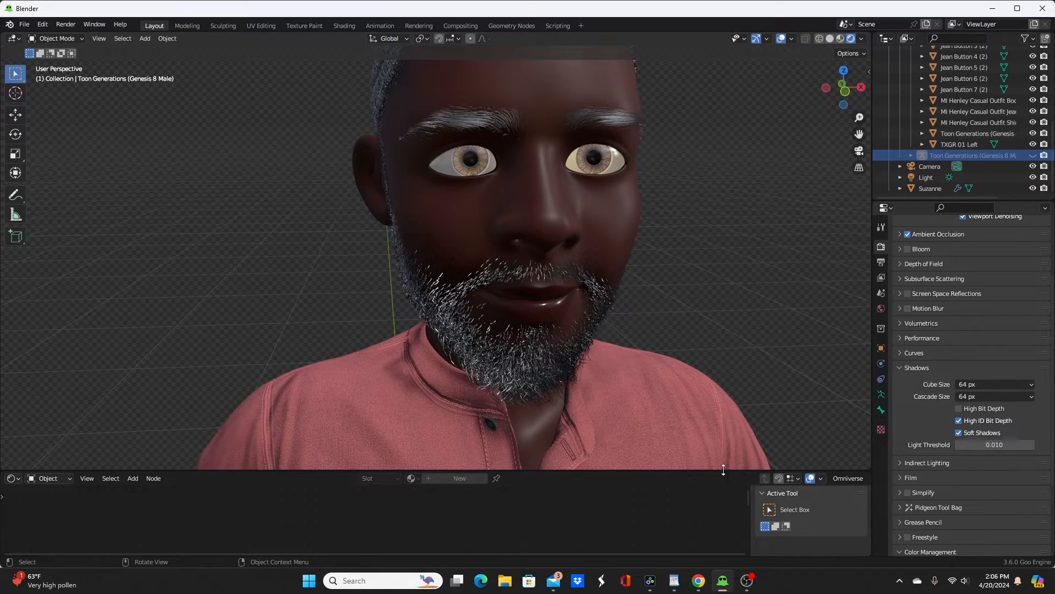
pyautogui.moveTo(724, 470); pyautogui.dragTo(723, 418)
pyautogui.scroll(-2, 656, 281)
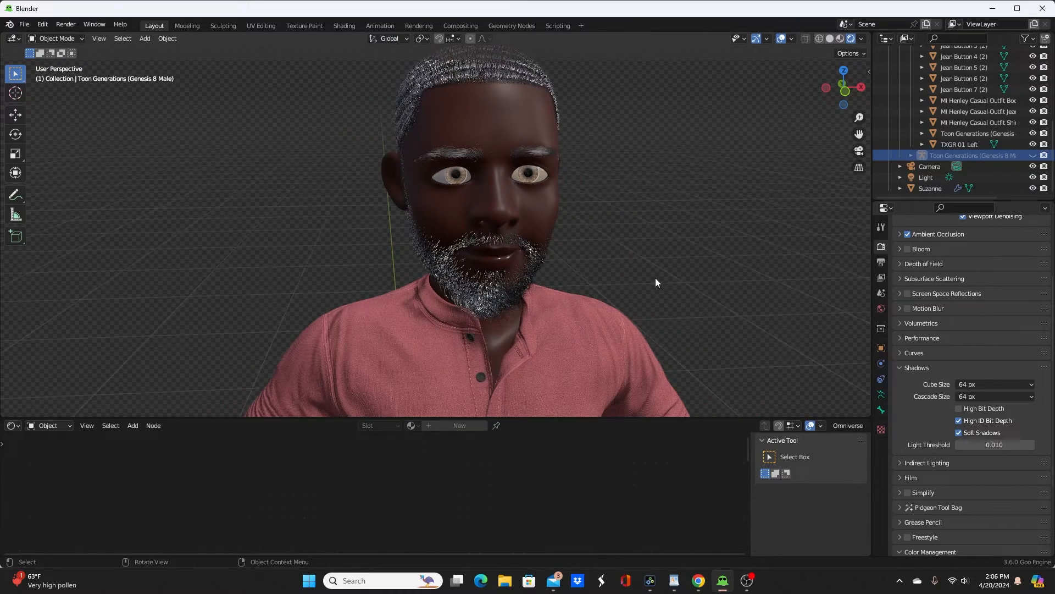
pyautogui.moveTo(655, 283); pyautogui.dragTo(588, 258, button='middle')
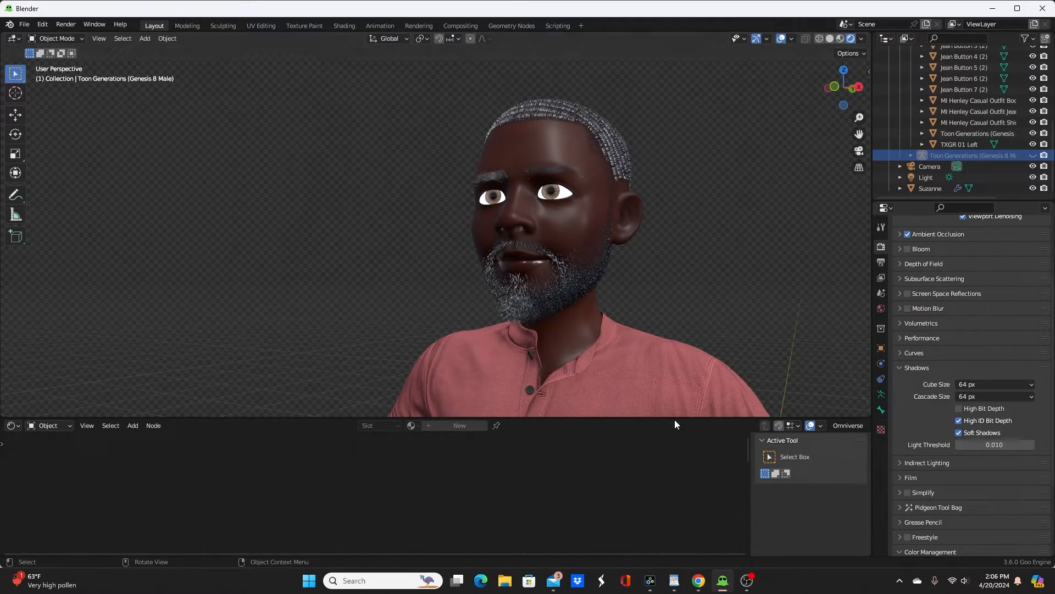
pyautogui.click(593, 203)
pyautogui.click(559, 147)
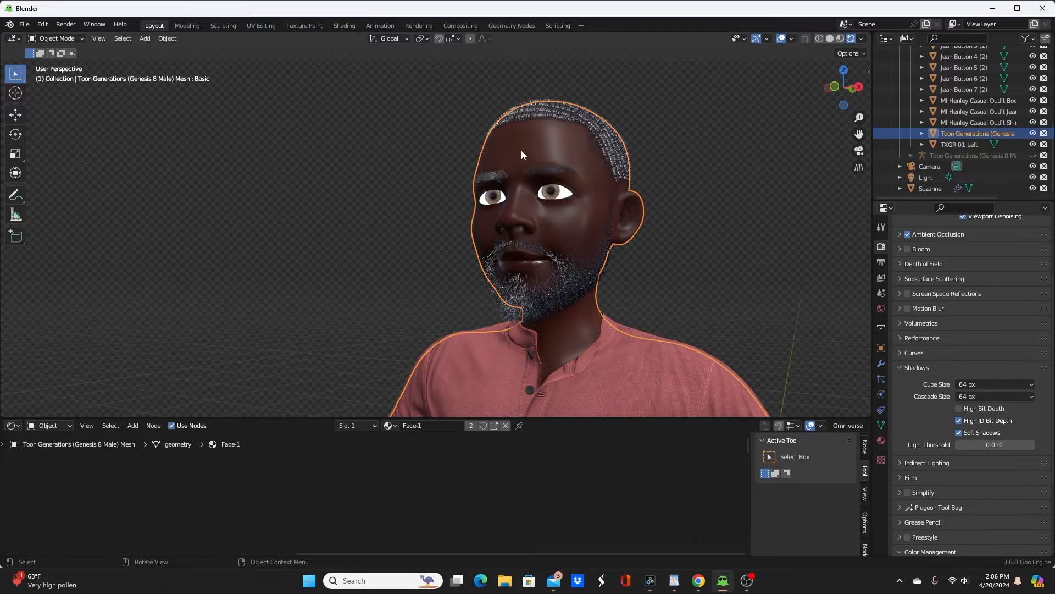
# Step: Enlarge the shader editor and bring the nodes of the body mesh's Face-1 material into view
pyautogui.moveTo(710, 418); pyautogui.dragTo(710, 292)
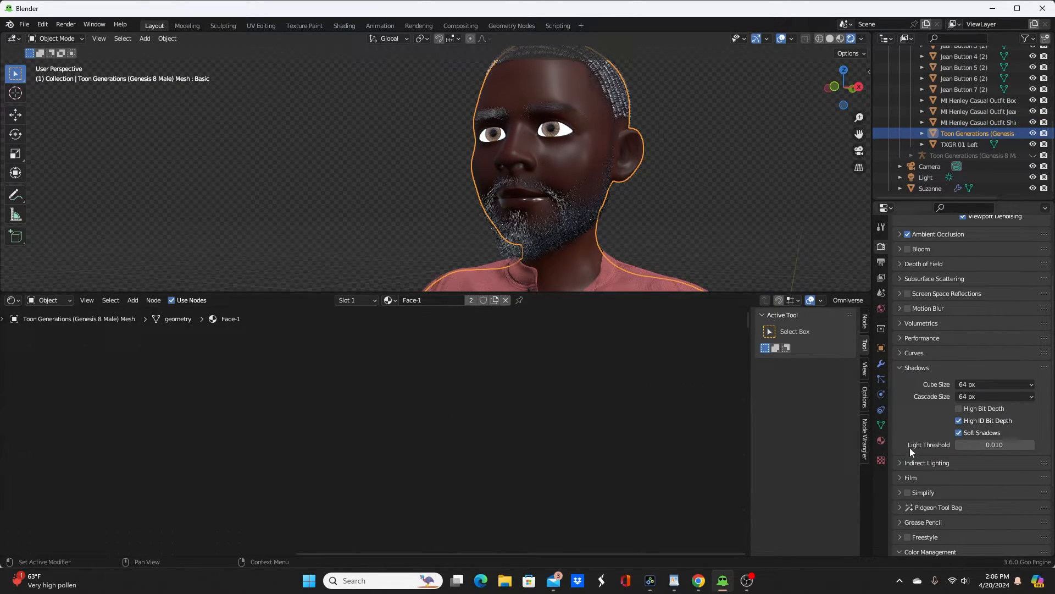
pyautogui.click(881, 440)
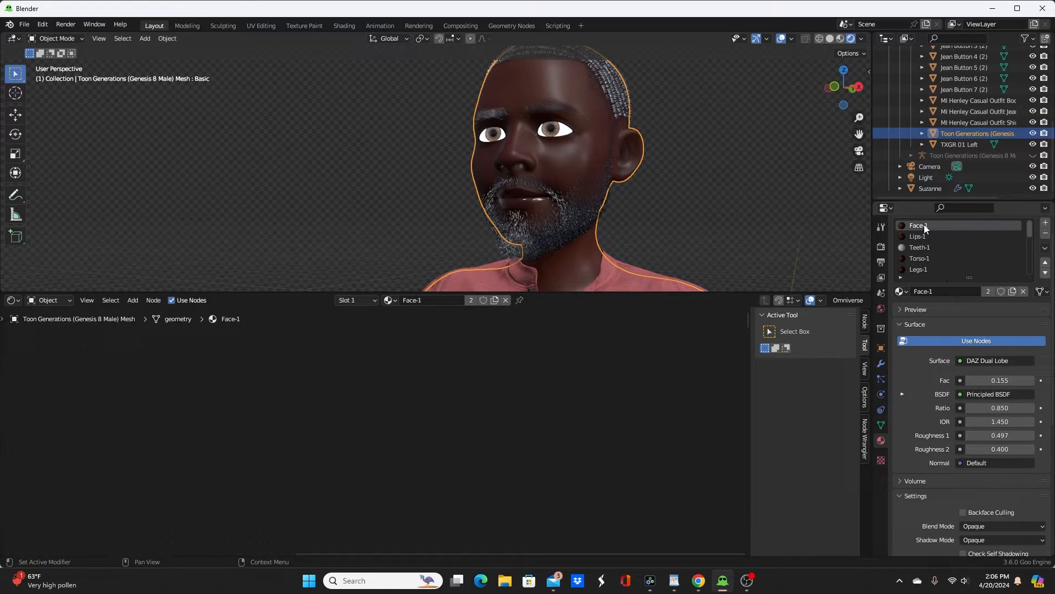
pyautogui.scroll(-10, 511, 406)
pyautogui.moveTo(446, 432); pyautogui.dragTo(553, 356, button='middle')
pyautogui.scroll(8, 499, 392)
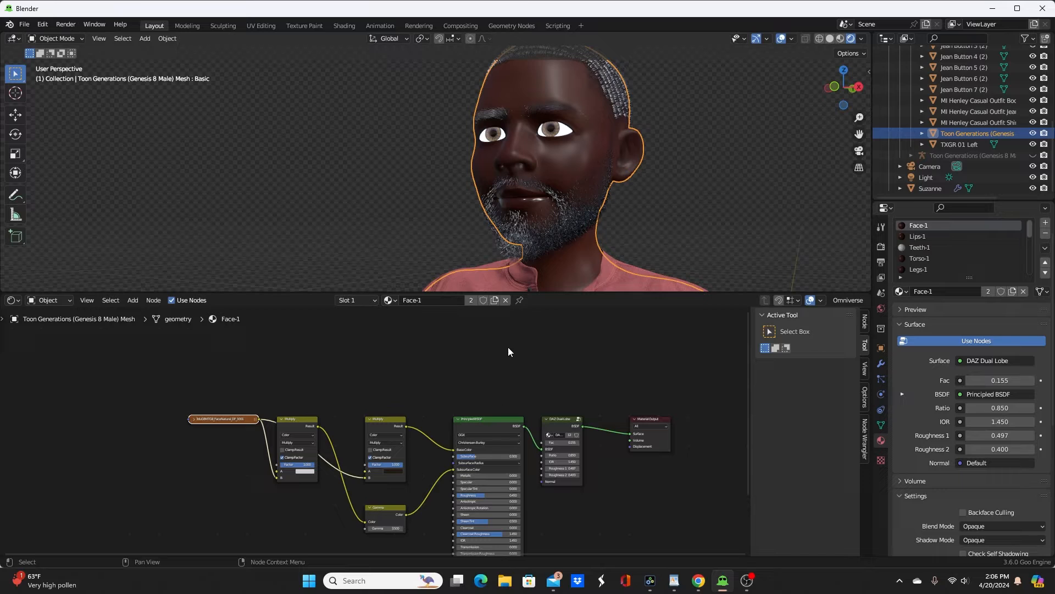
pyautogui.scroll(3, 496, 414)
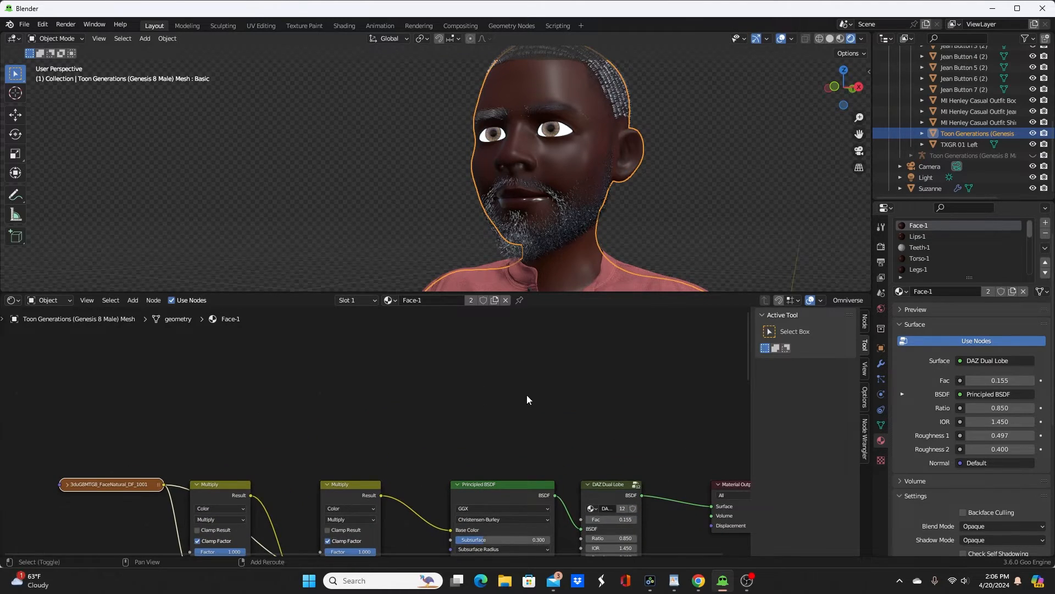
# Step: Append the GooEngine_ToonShader material from the Goo Engine demo blend file
pyautogui.hotkey('shift', 'a')
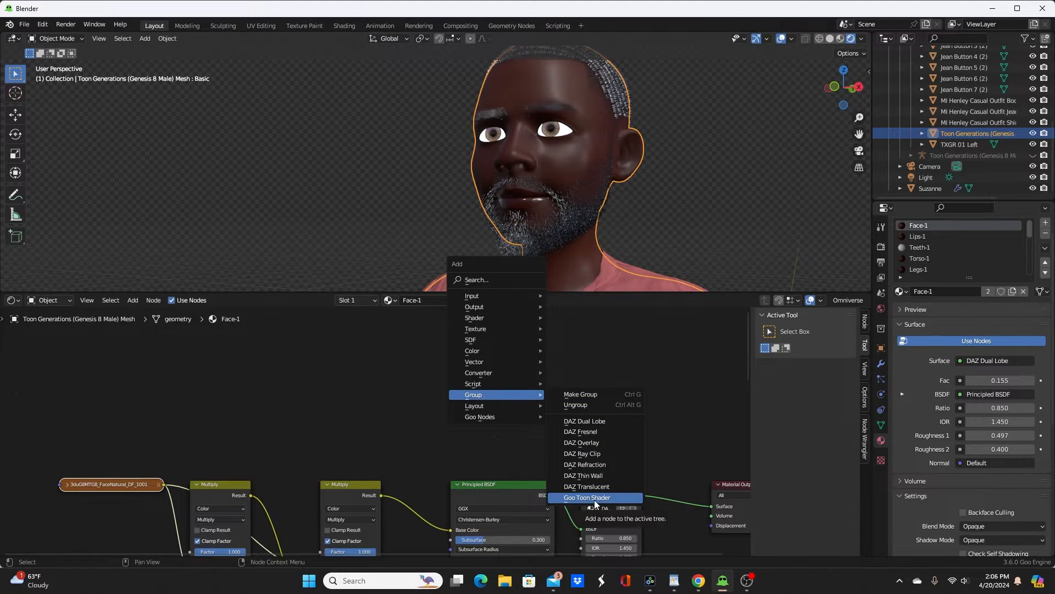
pyautogui.click(25, 25)
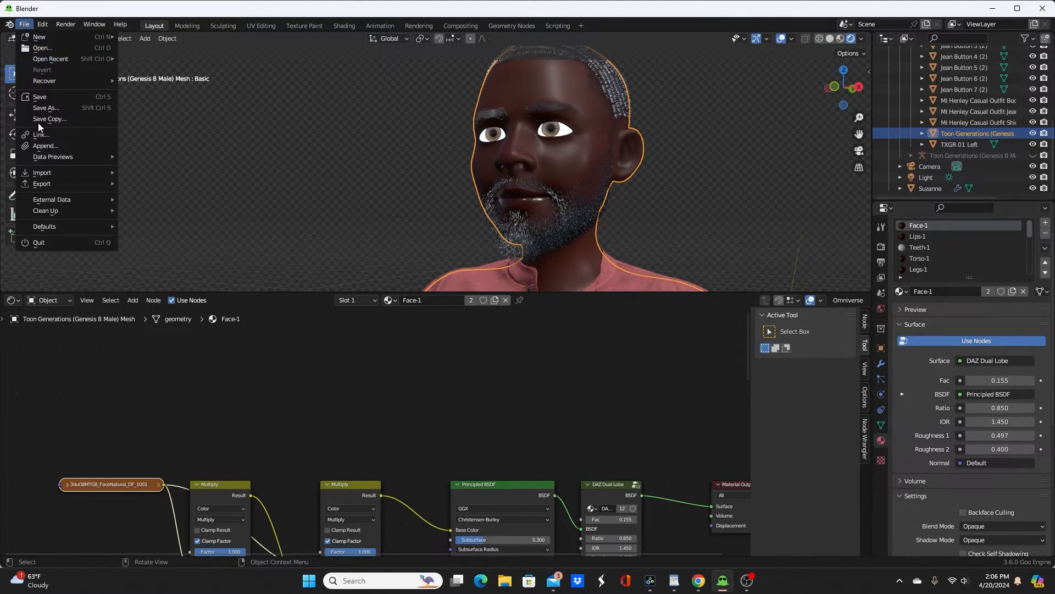
pyautogui.moveTo(55, 173)
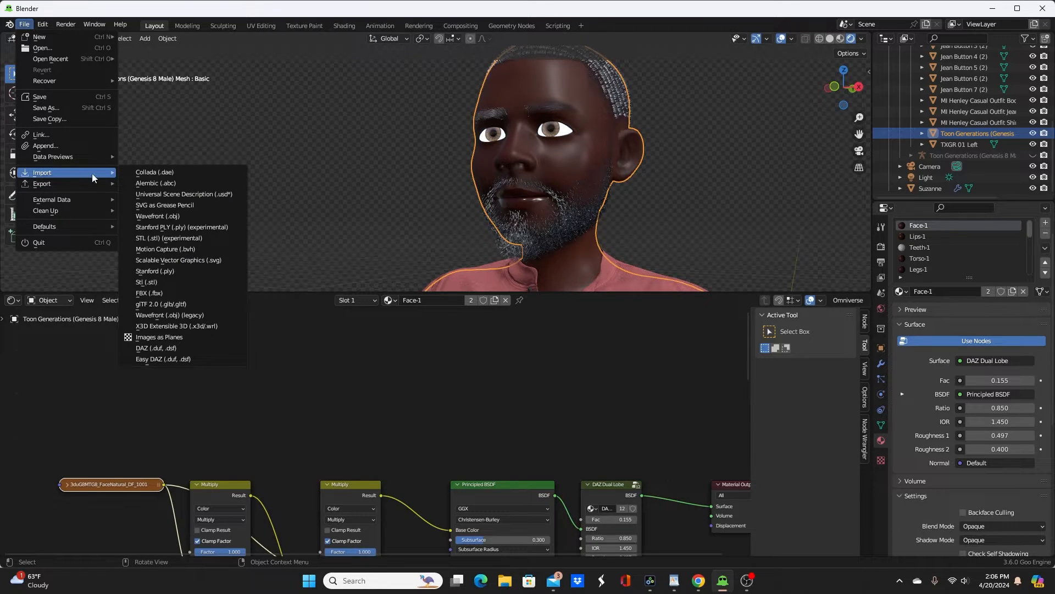
pyautogui.click(57, 146)
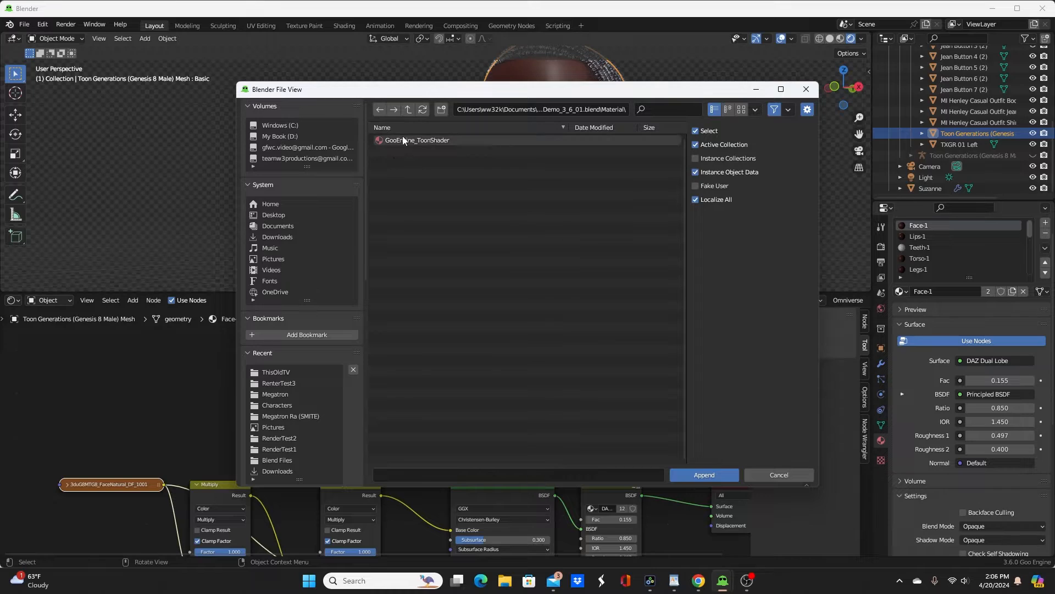
pyautogui.click(387, 138)
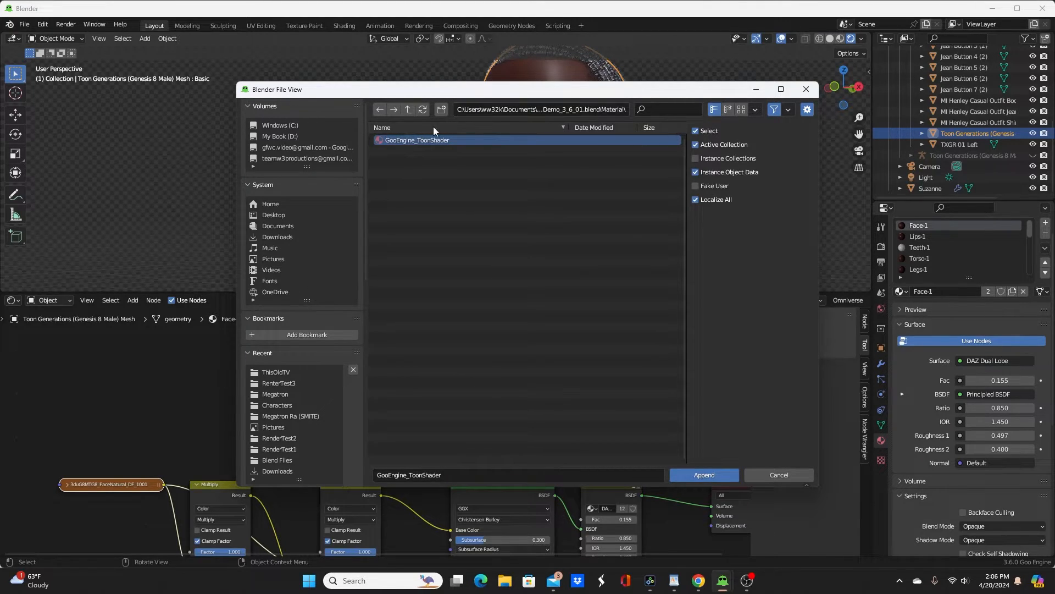
pyautogui.click(719, 474)
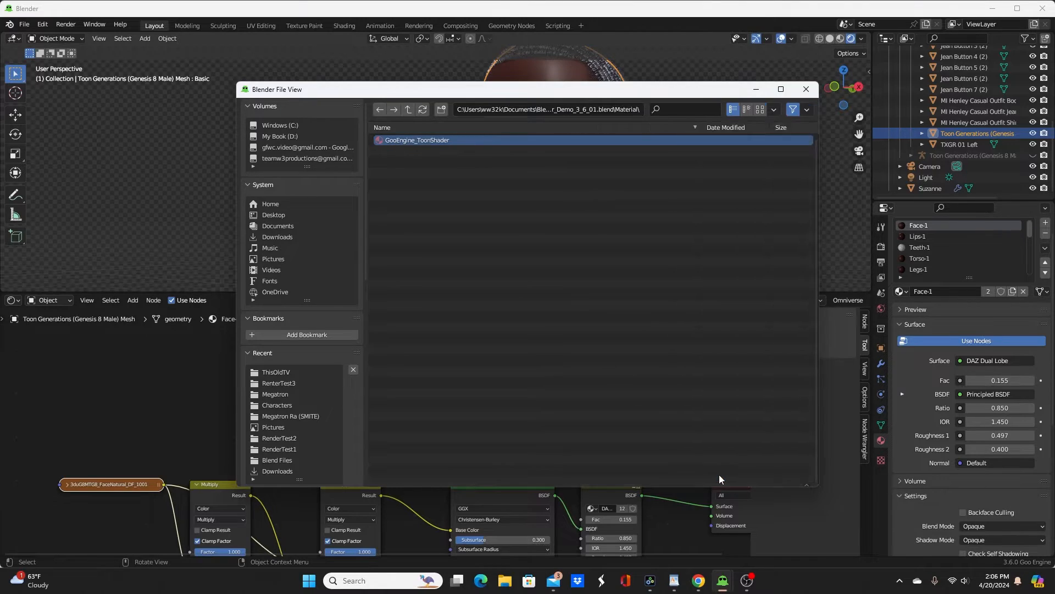
# Step: Add the GooEngineToon node group to the Face-1 material and place it above the DAZ Dual Lobe node
pyautogui.hotkey('shift', 'a')
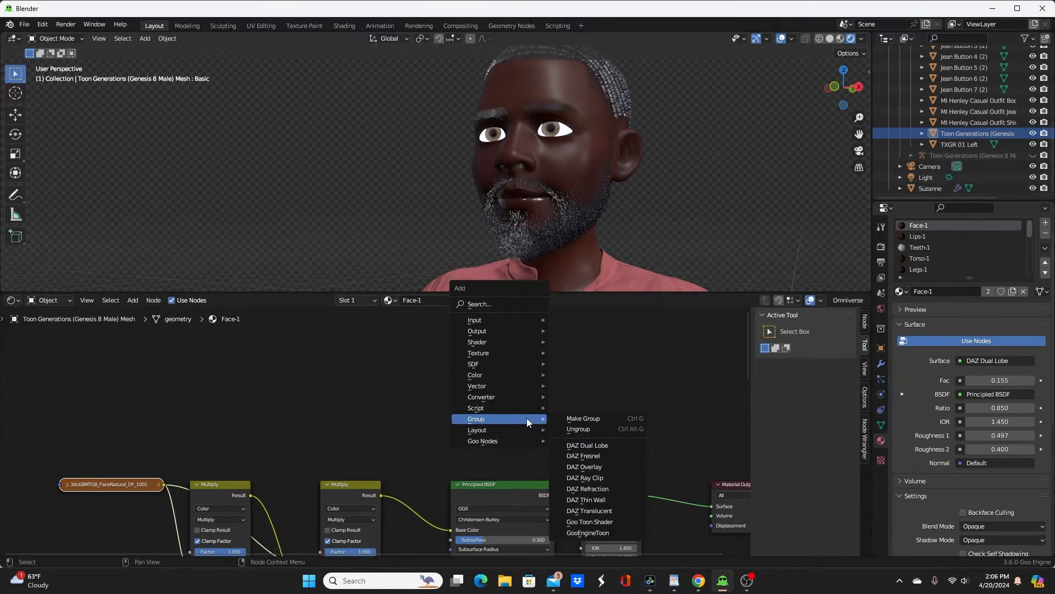
pyautogui.moveTo(541, 420)
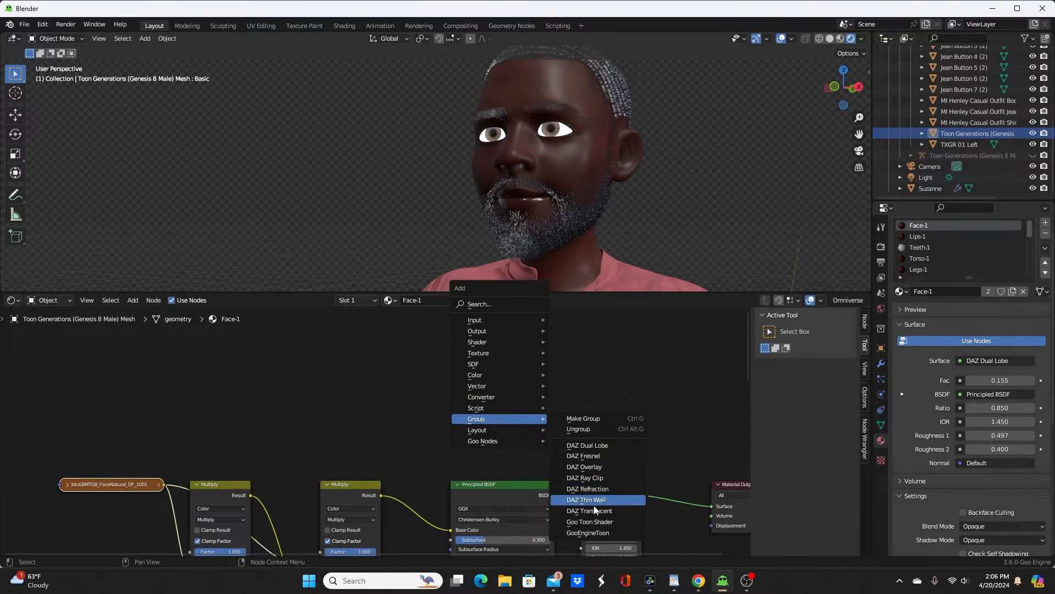
pyautogui.click(587, 533)
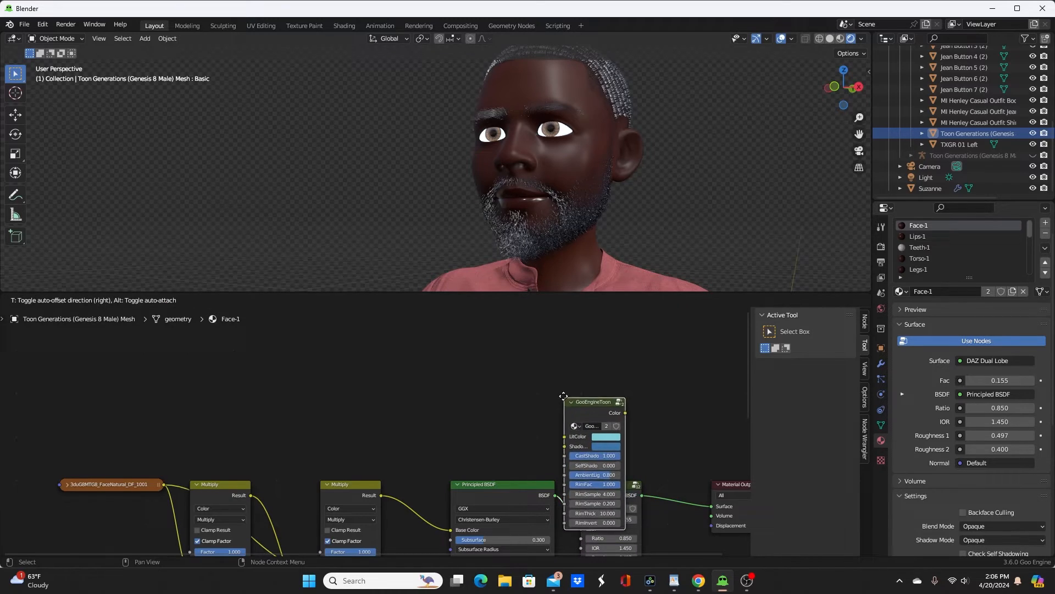
pyautogui.click(556, 345)
pyautogui.moveTo(672, 400); pyautogui.dragTo(497, 396, button='middle')
pyautogui.scroll(2, 474, 396)
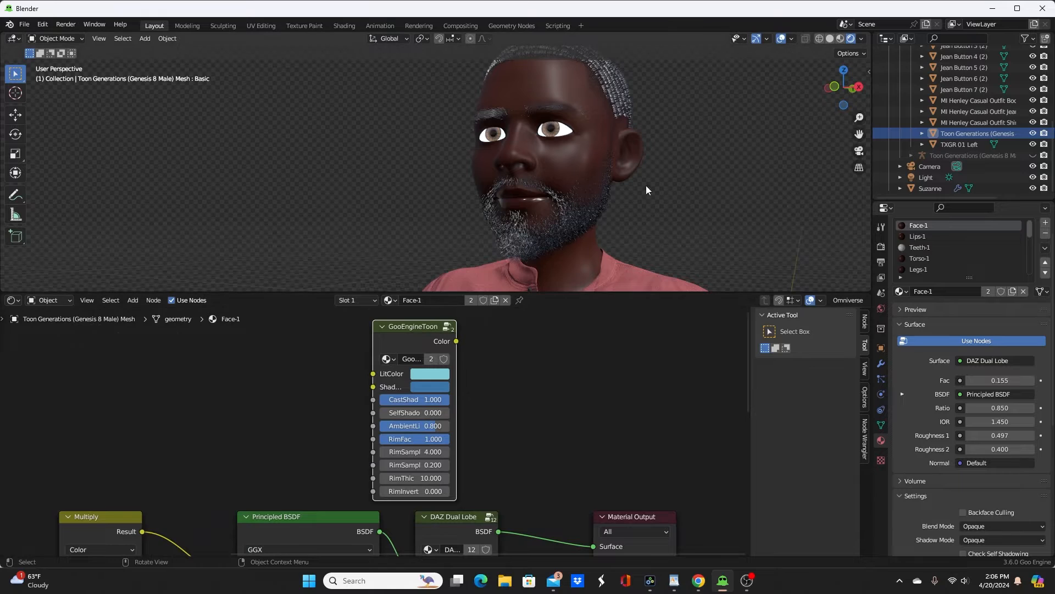
# Step: Select Suzanne and examine the nodes inside its material's Goo Toon Shader group
pyautogui.click(925, 188)
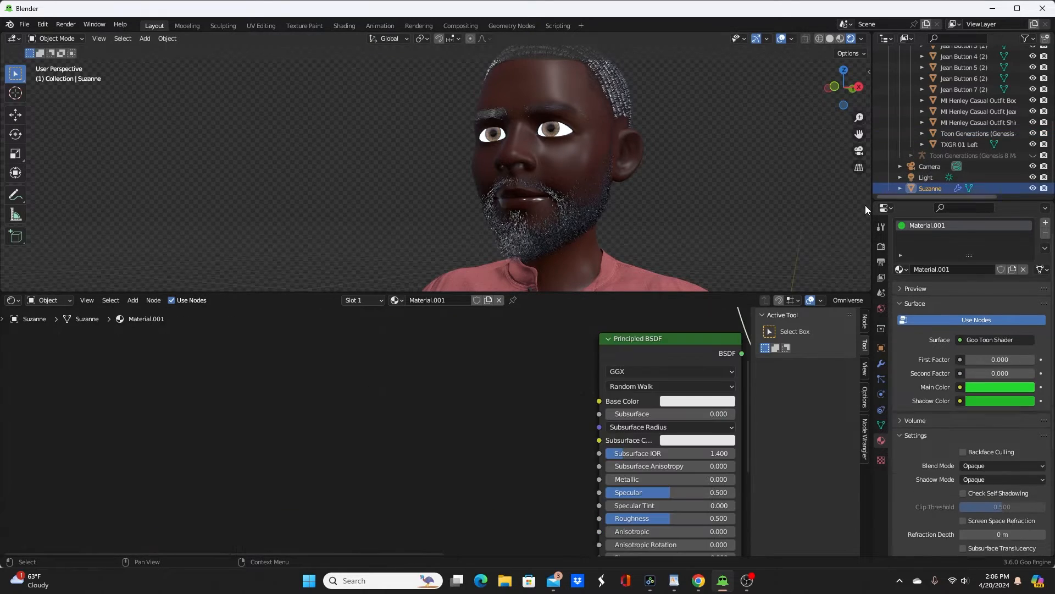
pyautogui.scroll(-7, 606, 395)
pyautogui.moveTo(580, 361); pyautogui.dragTo(511, 464, button='middle')
pyautogui.scroll(2, 470, 395)
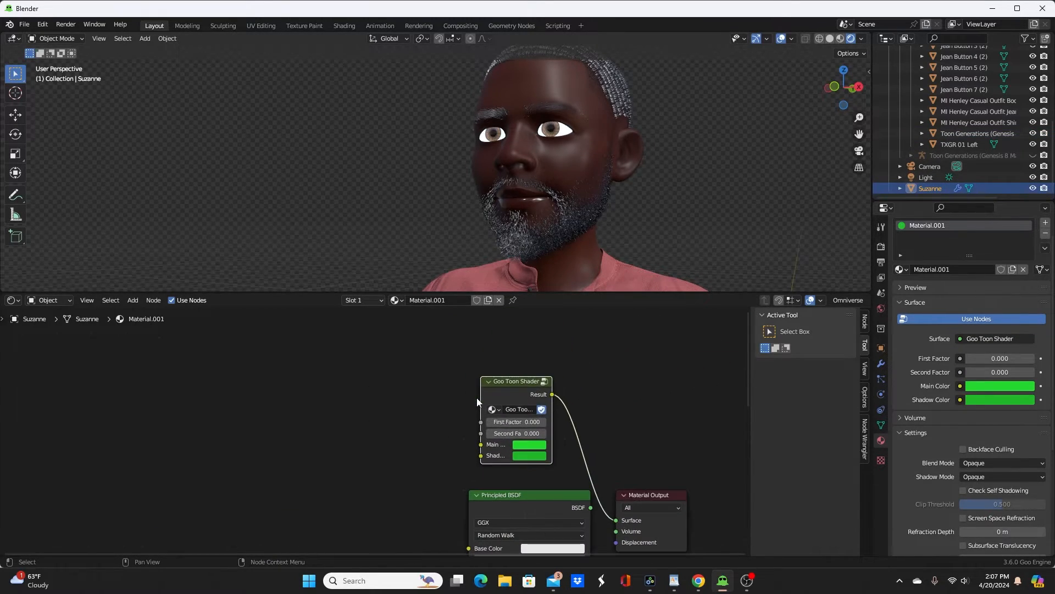
pyautogui.press('Tab')
pyautogui.scroll(2, 510, 379)
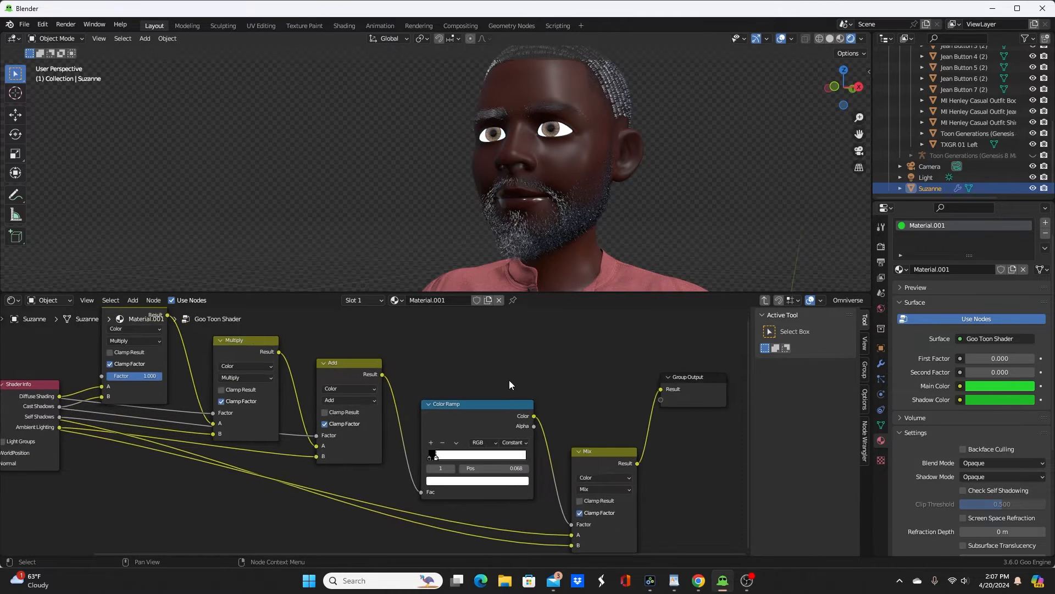
pyautogui.moveTo(483, 381)
pyautogui.mouseDown(button='middle')
pyautogui.moveTo(670, 380)
pyautogui.moveTo(580, 398)
pyautogui.moveTo(380, 376)
pyautogui.moveTo(486, 388)
pyautogui.mouseUp(button='middle')
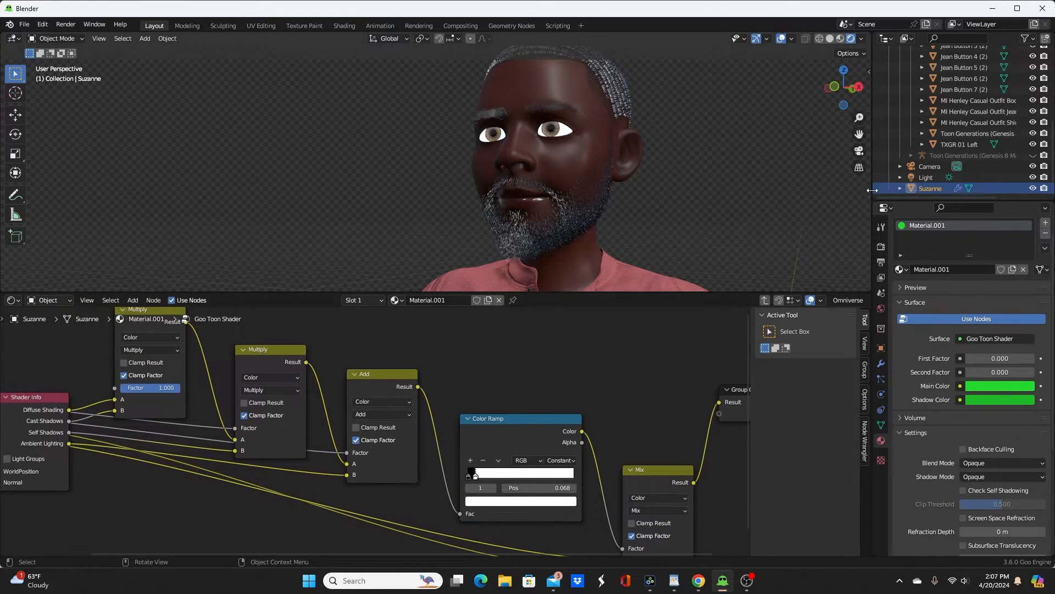
pyautogui.press('Tab')
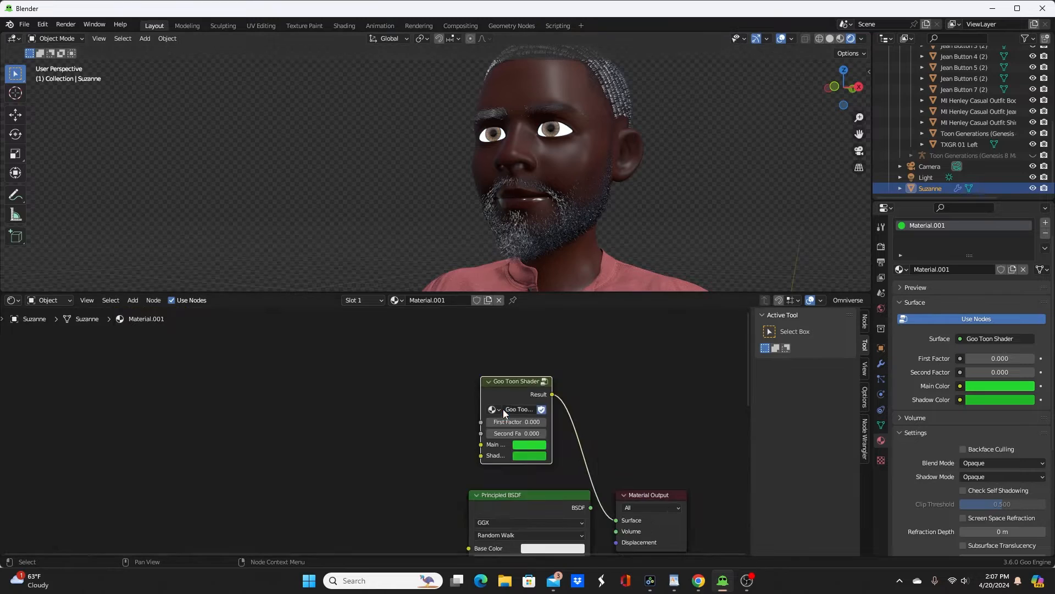
# Step: Select the Toon Generations body mesh and examine the nodes inside its GooEngineToon group
pyautogui.click(544, 100)
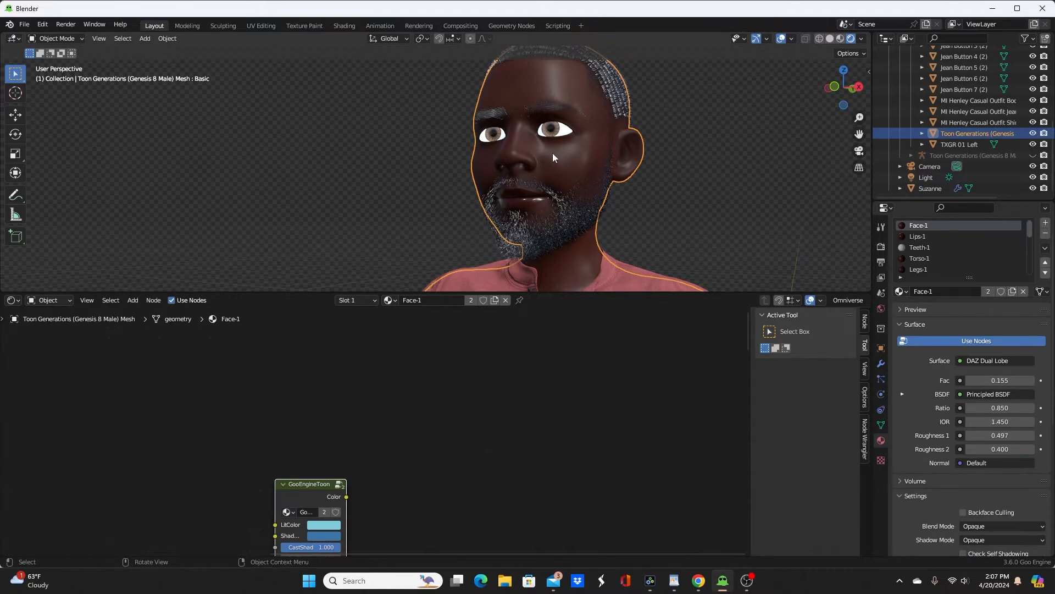
pyautogui.press('Tab')
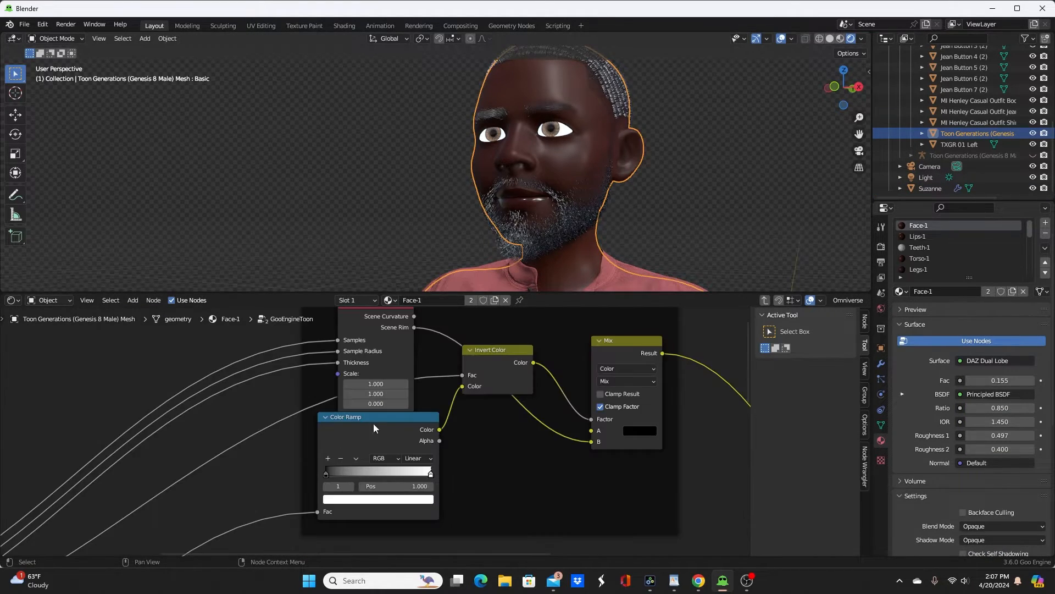
pyautogui.scroll(-4, 569, 383)
pyautogui.moveTo(570, 405)
pyautogui.mouseDown(button='middle')
pyautogui.moveTo(610, 518)
pyautogui.moveTo(553, 473)
pyautogui.moveTo(354, 555)
pyautogui.mouseUp(button='middle')
pyautogui.scroll(5, 523, 499)
pyautogui.scroll(-5, 483, 479)
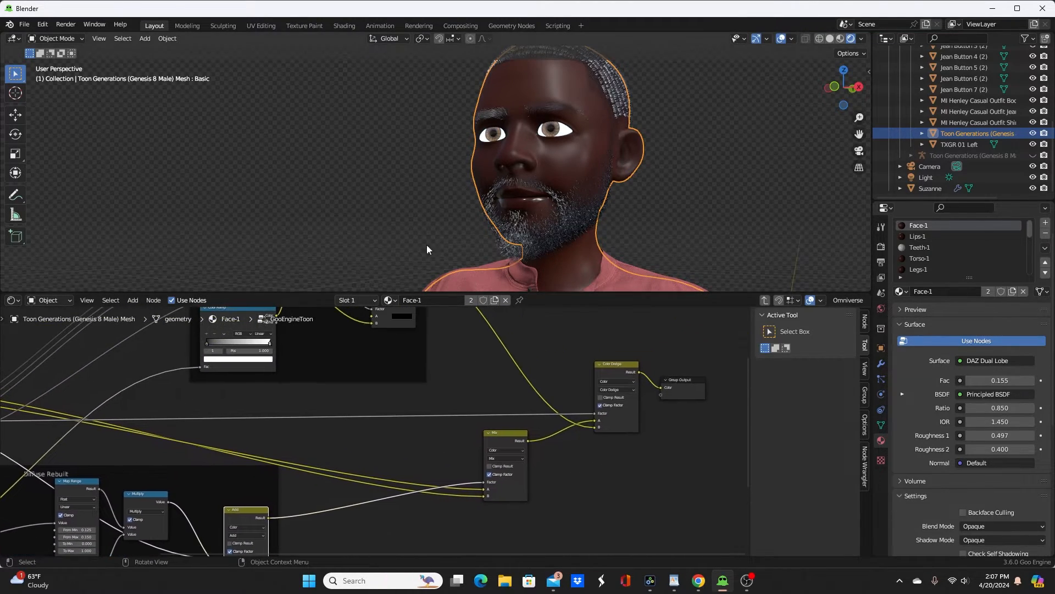
pyautogui.press('Tab')
# Step: Enlarge the shader editor and copy the dark brown A color of the Multiply node feeding Base Color onto GooEngineToon's LitColor
pyautogui.scroll(4, 429, 445)
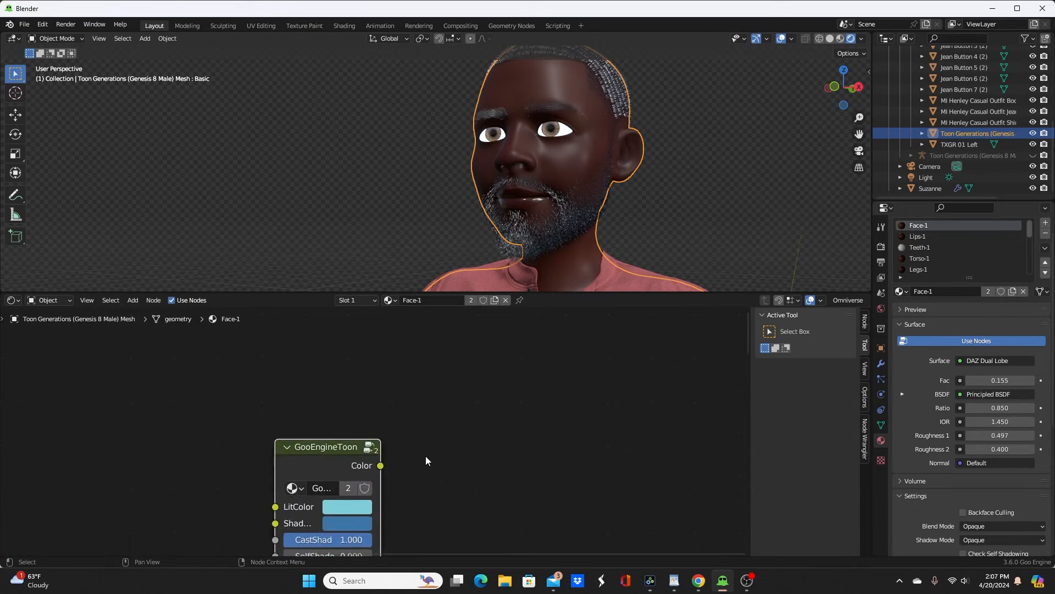
pyautogui.moveTo(427, 460); pyautogui.dragTo(570, 297, button='middle')
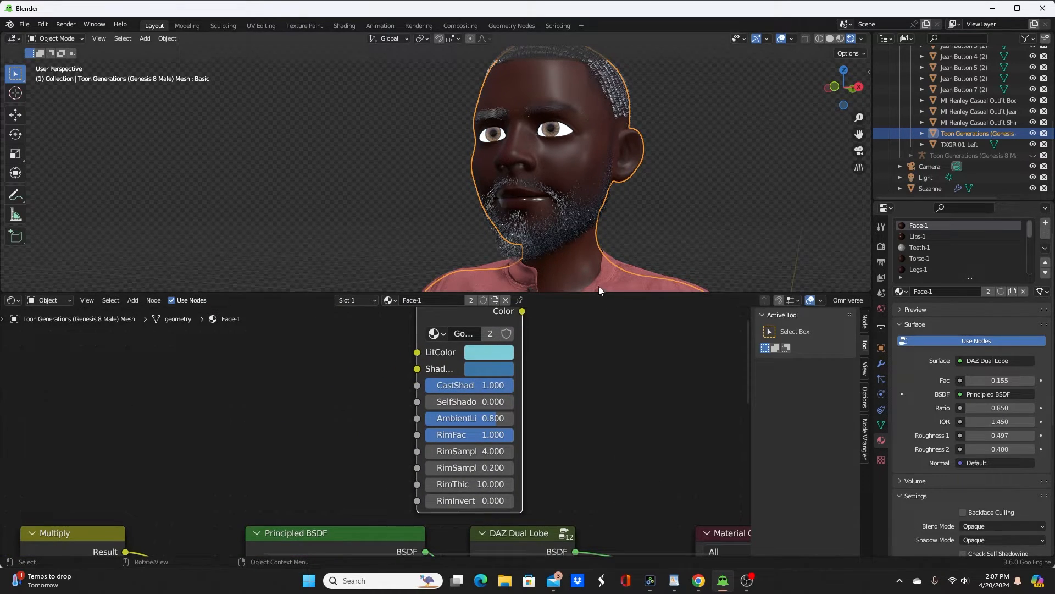
pyautogui.moveTo(596, 292); pyautogui.dragTo(595, 197)
pyautogui.scroll(-2, 493, 436)
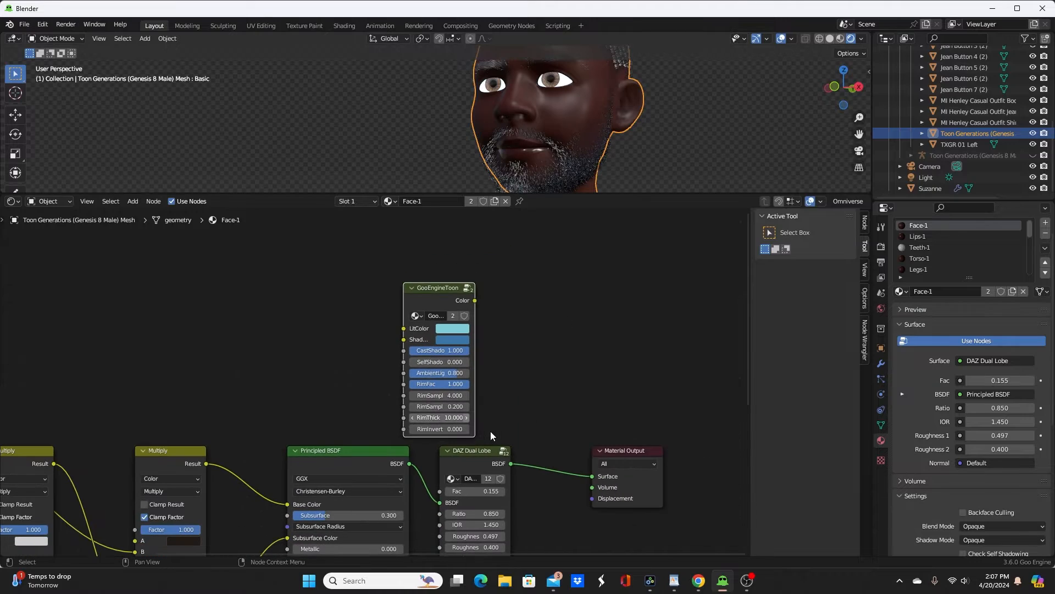
pyautogui.moveTo(421, 410); pyautogui.dragTo(523, 368, button='middle')
pyautogui.scroll(1, 352, 440)
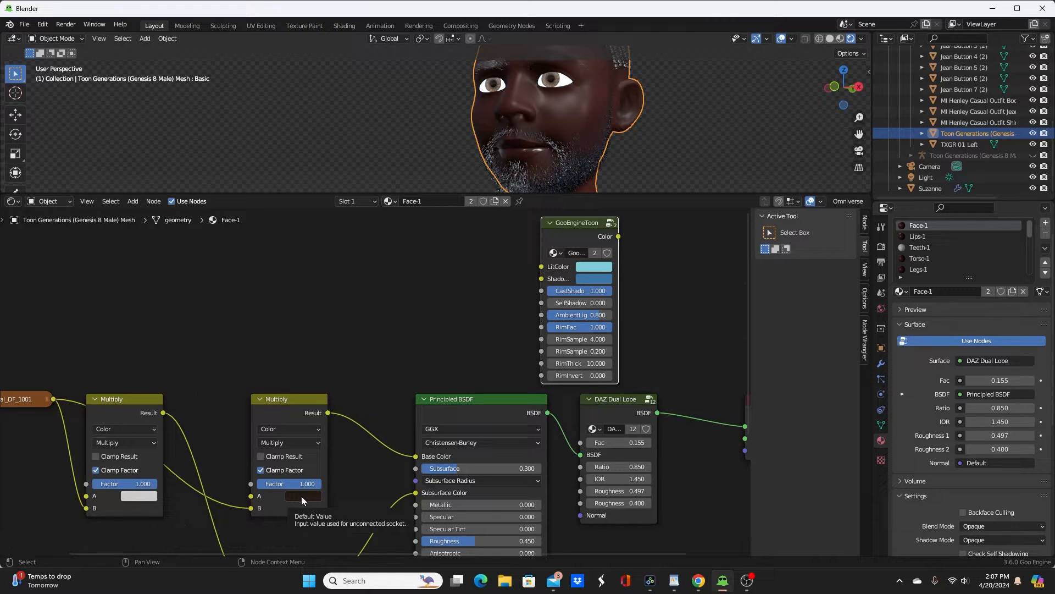
pyautogui.moveTo(302, 496); pyautogui.dragTo(590, 269)
pyautogui.scroll(3, 589, 269)
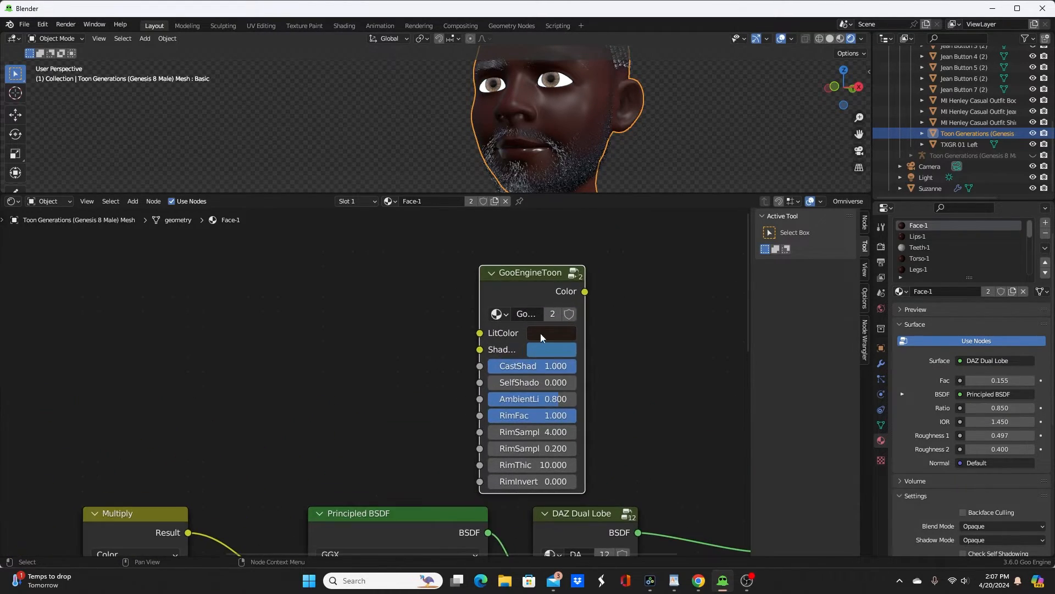
# Step: Connect GooEngineToon's Color output to the Face-1 Material Output surface and enlarge the 3D viewport
pyautogui.moveTo(602, 352); pyautogui.dragTo(506, 361, button='middle')
pyautogui.keyDown('ctrl'); pyautogui.keyDown('shift'); pyautogui.click(447, 282); pyautogui.keyUp('shift'); pyautogui.keyUp('ctrl')
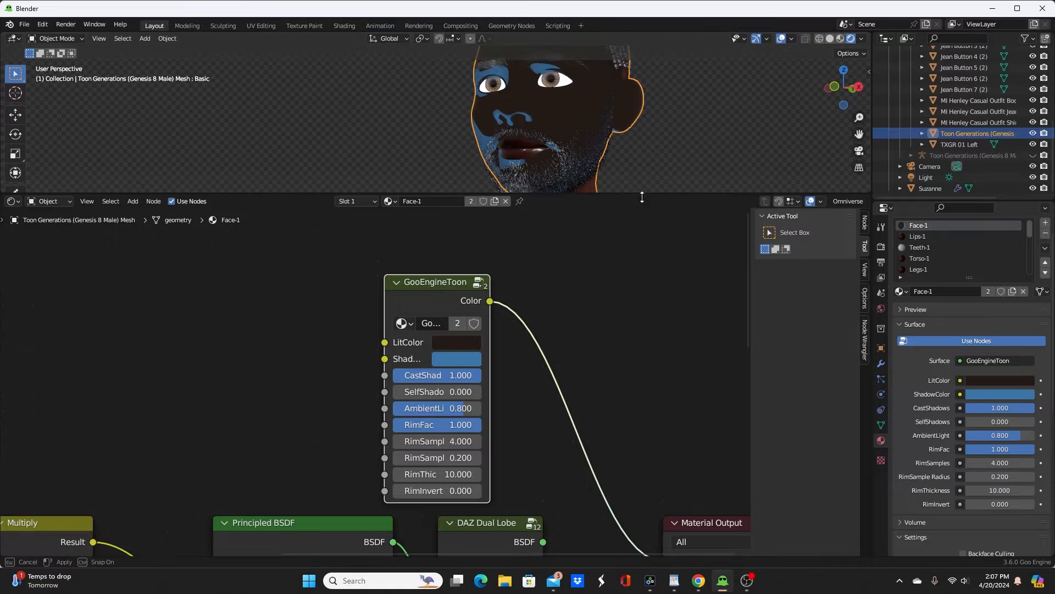
pyautogui.moveTo(644, 193); pyautogui.dragTo(644, 295)
# Step: Brighten GooEngineToon's LitColor to a value of about 0.126 and shift it to a more saturated brown
pyautogui.click(469, 394)
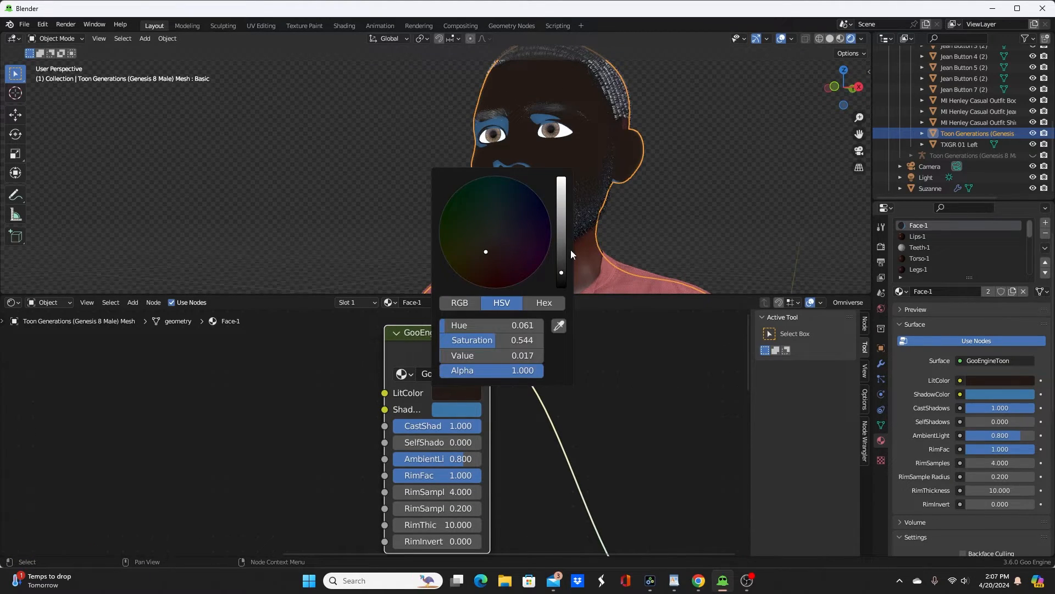
pyautogui.moveTo(559, 266); pyautogui.dragTo(561, 244)
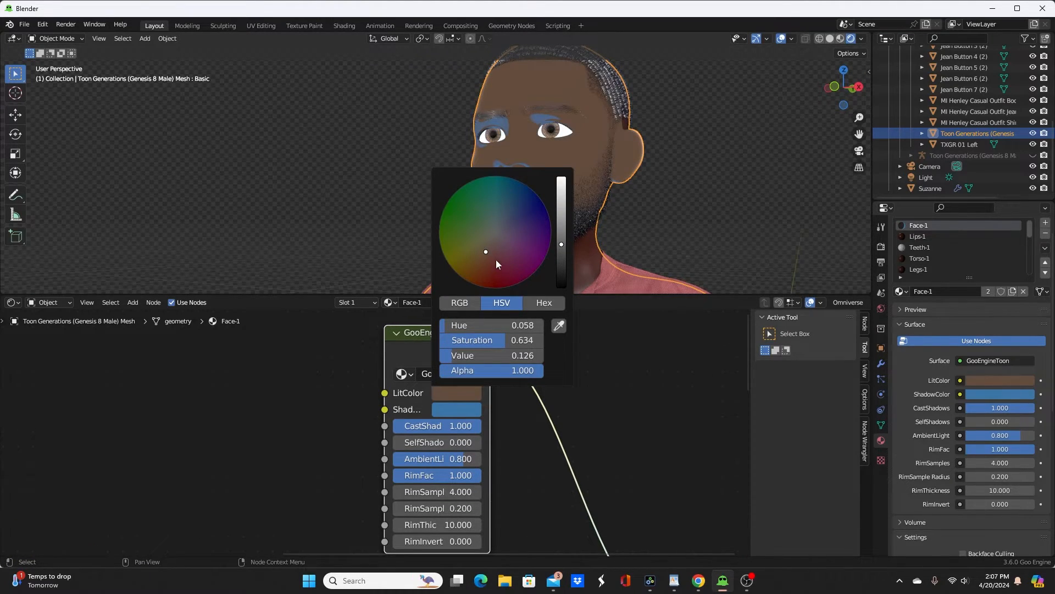
pyautogui.moveTo(496, 260); pyautogui.dragTo(481, 260)
# Step: Sample GooEngineToon's LitColor from the skin of the character's neck
pyautogui.click(468, 395)
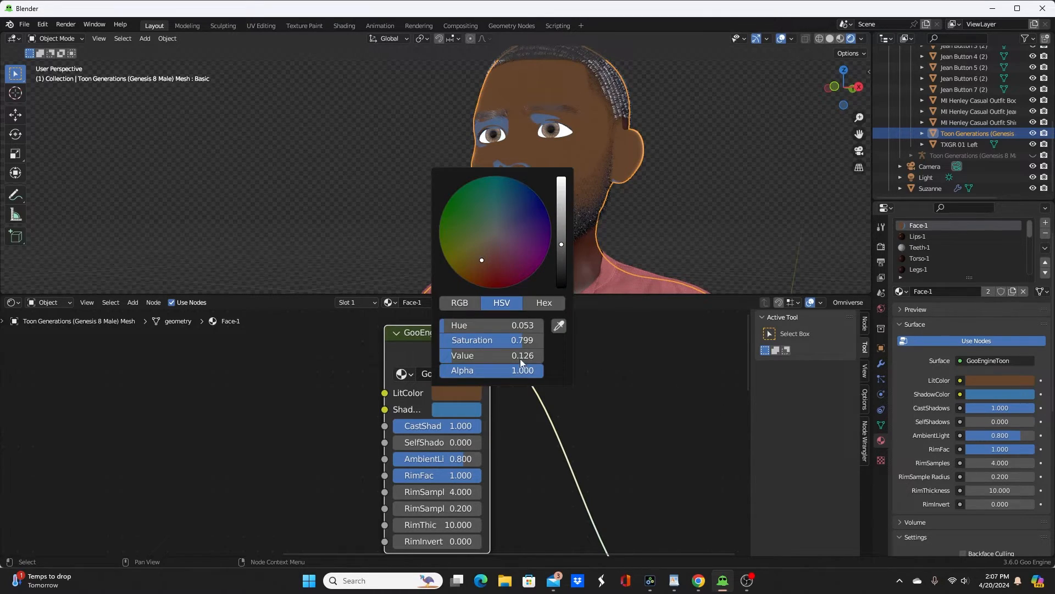
pyautogui.click(559, 326)
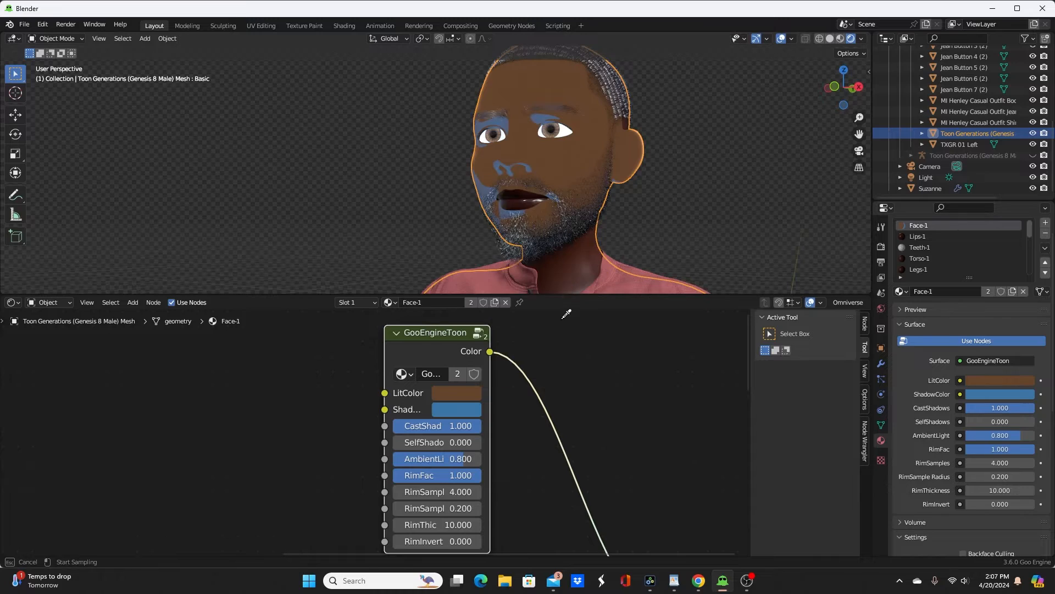
pyautogui.click(588, 238)
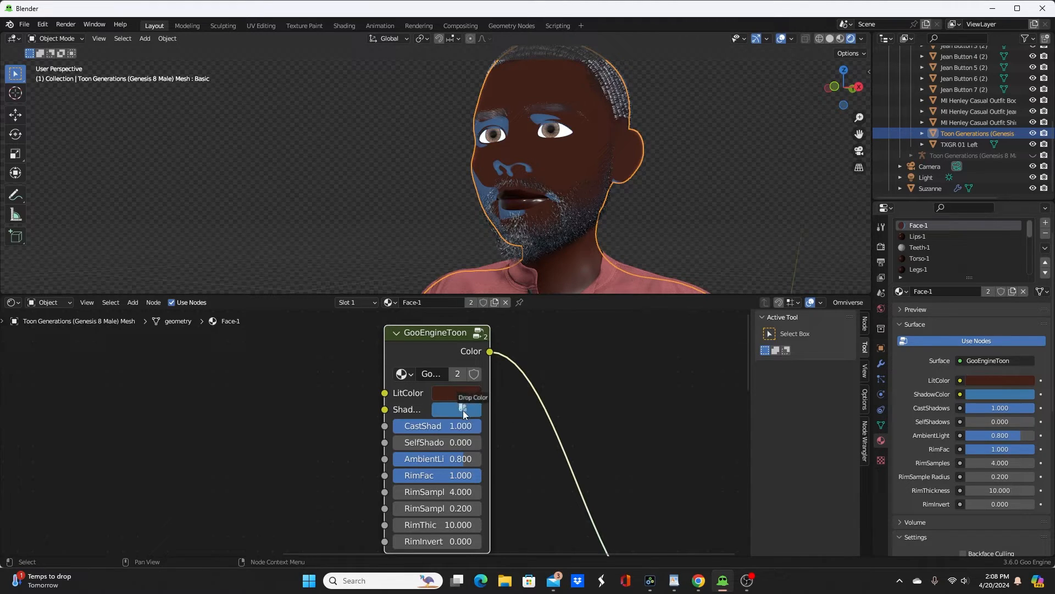
# Step: Copy GooEngineToon's LitColor onto its ShadowColor and darken the shadow color slightly
pyautogui.moveTo(463, 410); pyautogui.dragTo(464, 410)
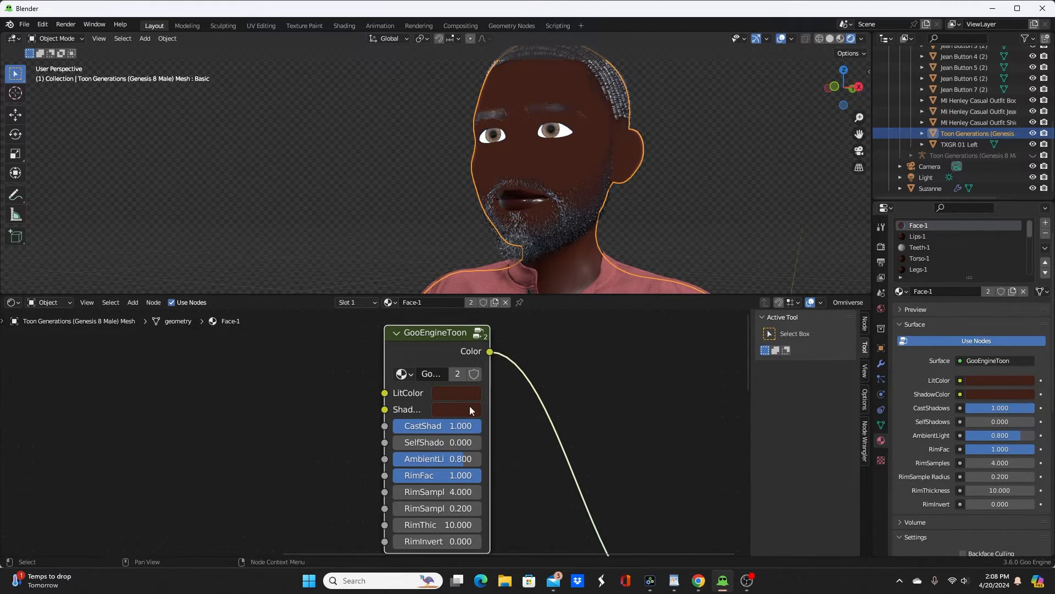
pyautogui.click(458, 410)
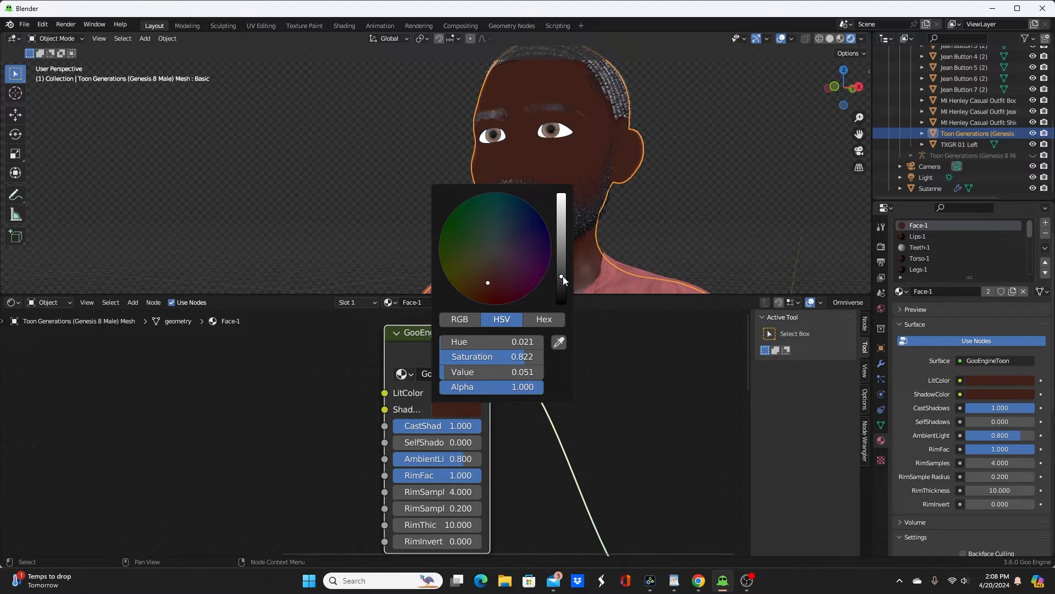
pyautogui.moveTo(563, 281); pyautogui.dragTo(561, 285)
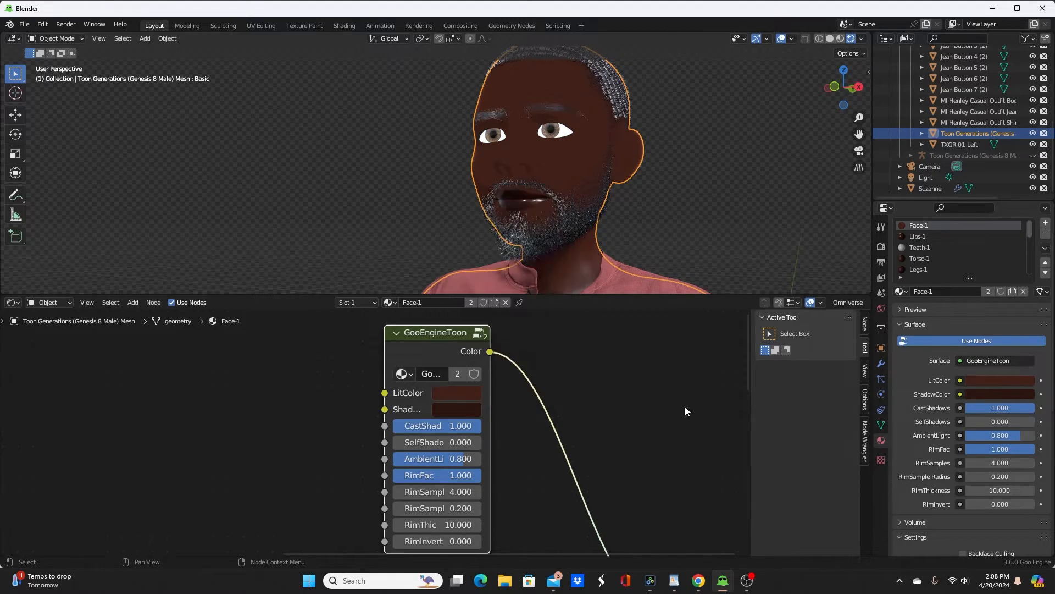
# Step: Paste the GooEngineToon node into the Lips-1 material and connect its Color output to the Material Output surface
pyautogui.moveTo(514, 438); pyautogui.dragTo(579, 417, button='middle')
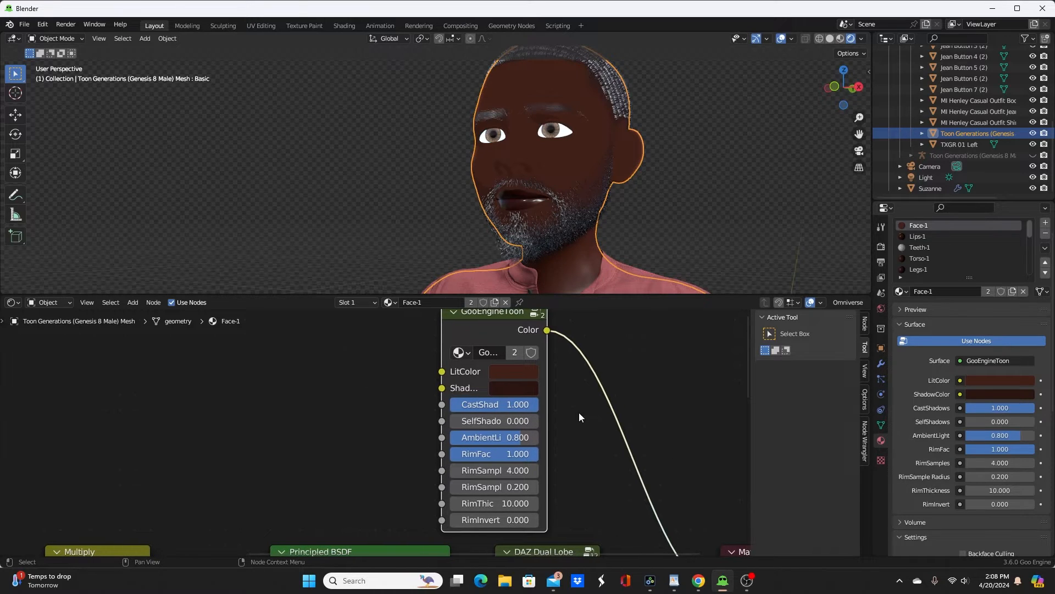
pyautogui.moveTo(569, 209); pyautogui.dragTo(544, 286, button='middle')
pyautogui.scroll(-2, 635, 376)
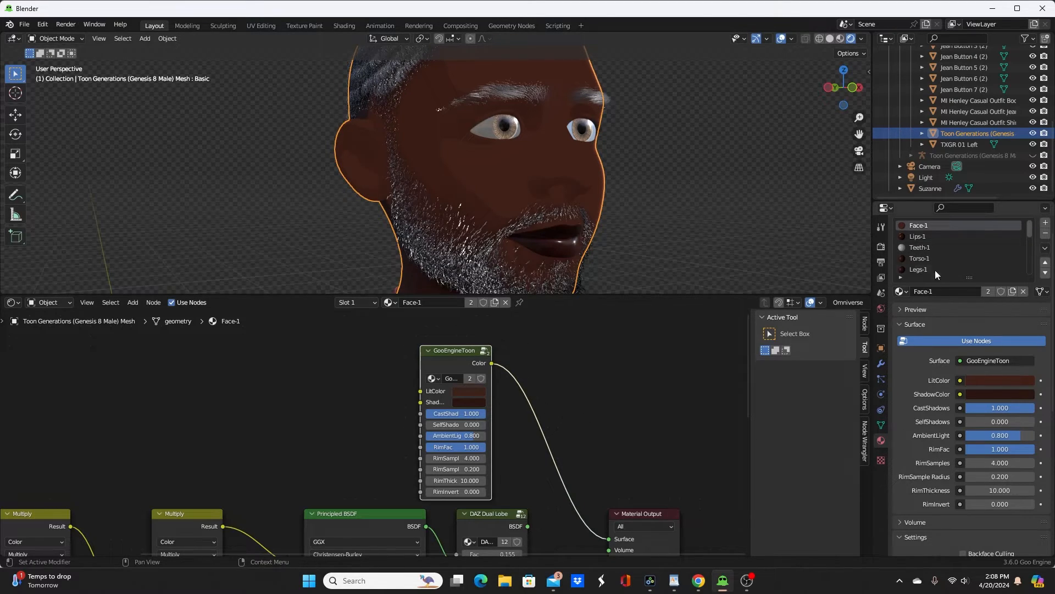
pyautogui.click(932, 237)
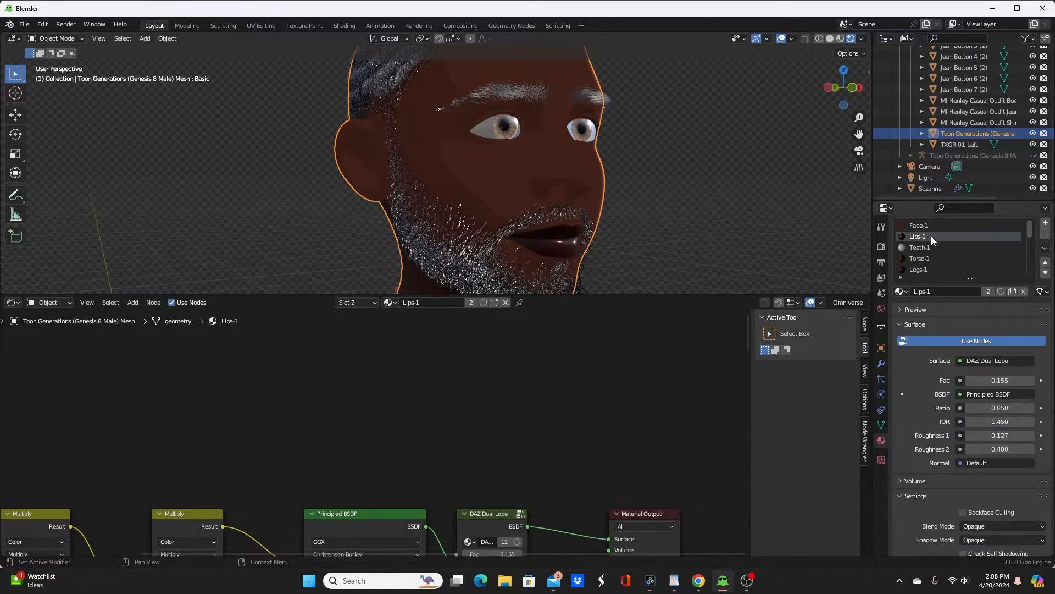
pyautogui.press('g')
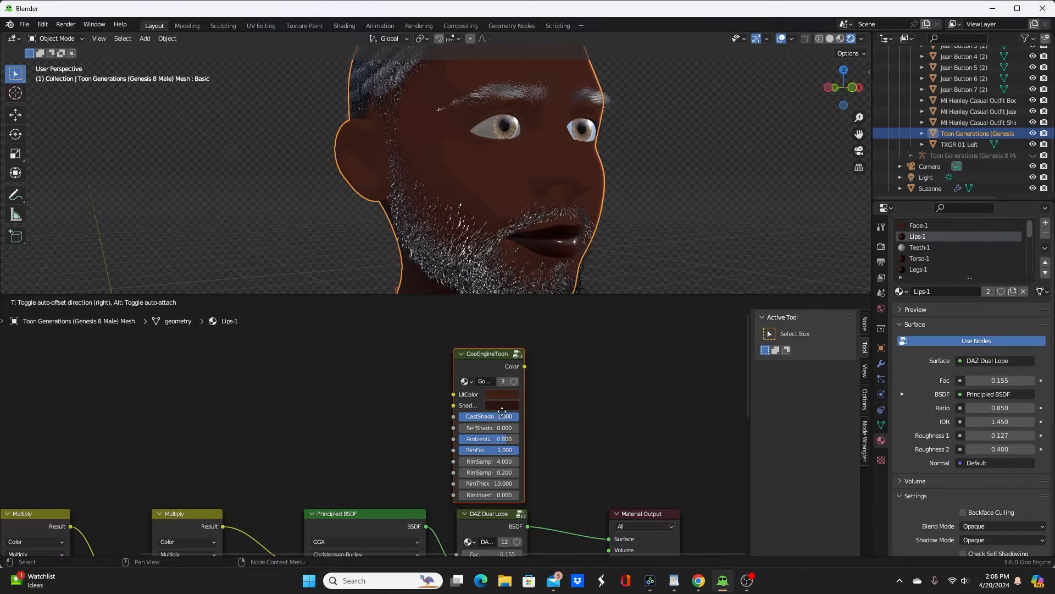
pyautogui.click(483, 398)
pyautogui.keyDown('ctrl'); pyautogui.keyDown('shift'); pyautogui.click(461, 352); pyautogui.keyUp('shift'); pyautogui.keyUp('ctrl')
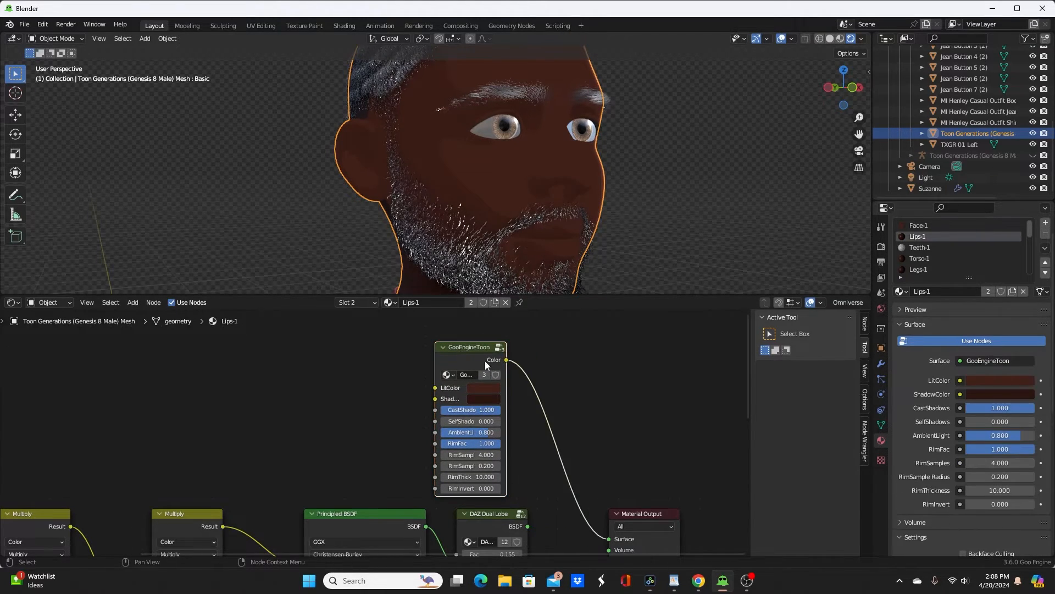
# Step: Darken the LitColor of the Lips-1 GooEngineToon node slightly so the lips stand apart from the face
pyautogui.scroll(2, 519, 384)
pyautogui.click(531, 369)
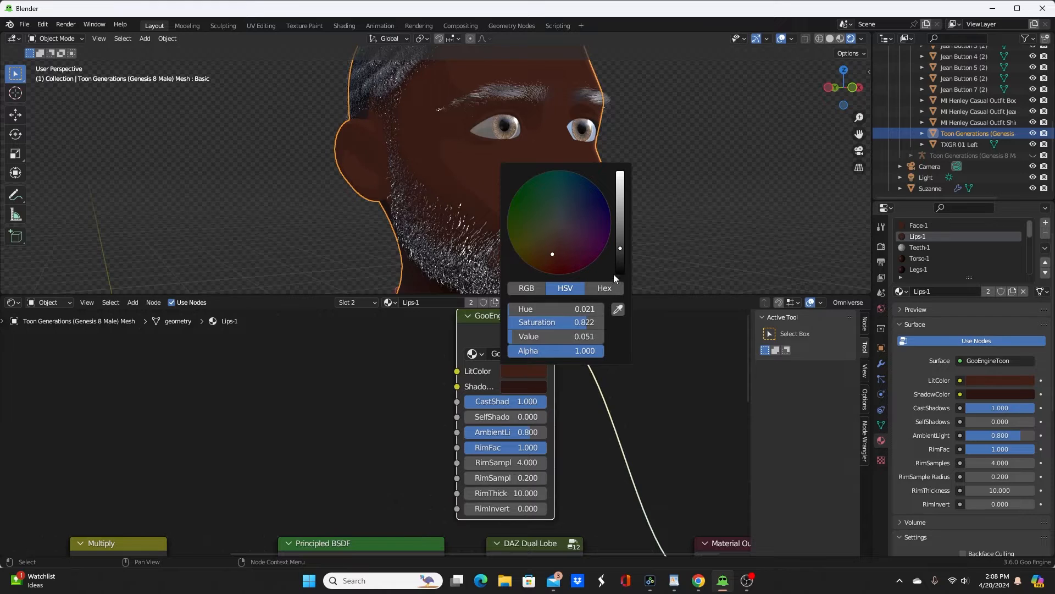
pyautogui.moveTo(620, 248); pyautogui.dragTo(620, 249)
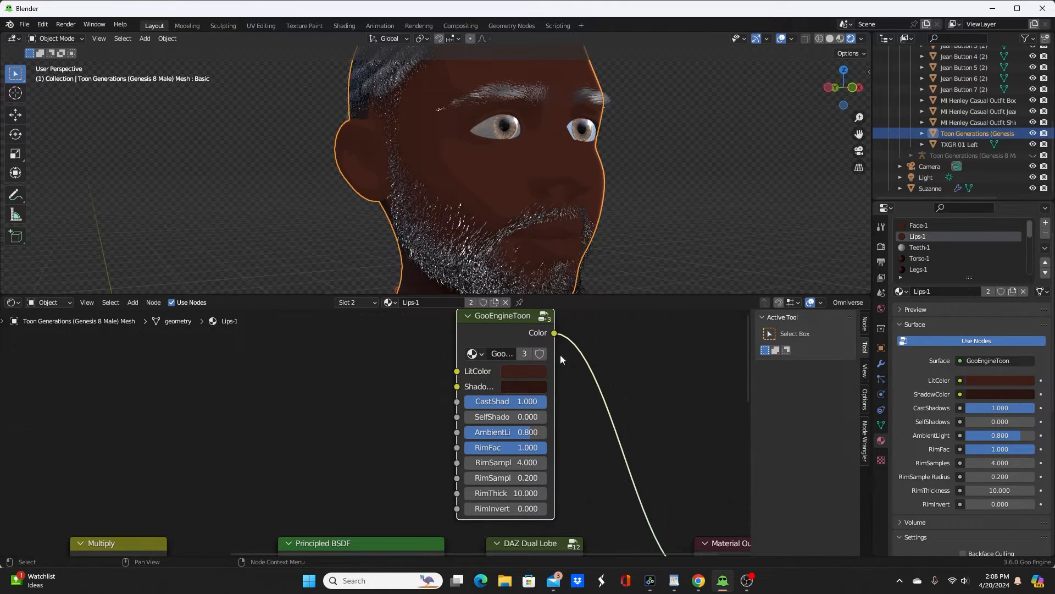
pyautogui.click(538, 370)
pyautogui.moveTo(619, 252); pyautogui.dragTo(620, 253)
pyautogui.moveTo(616, 253)
pyautogui.mouseDown(button='middle')
pyautogui.moveTo(582, 245)
pyautogui.moveTo(621, 243)
pyautogui.mouseUp(button='middle')
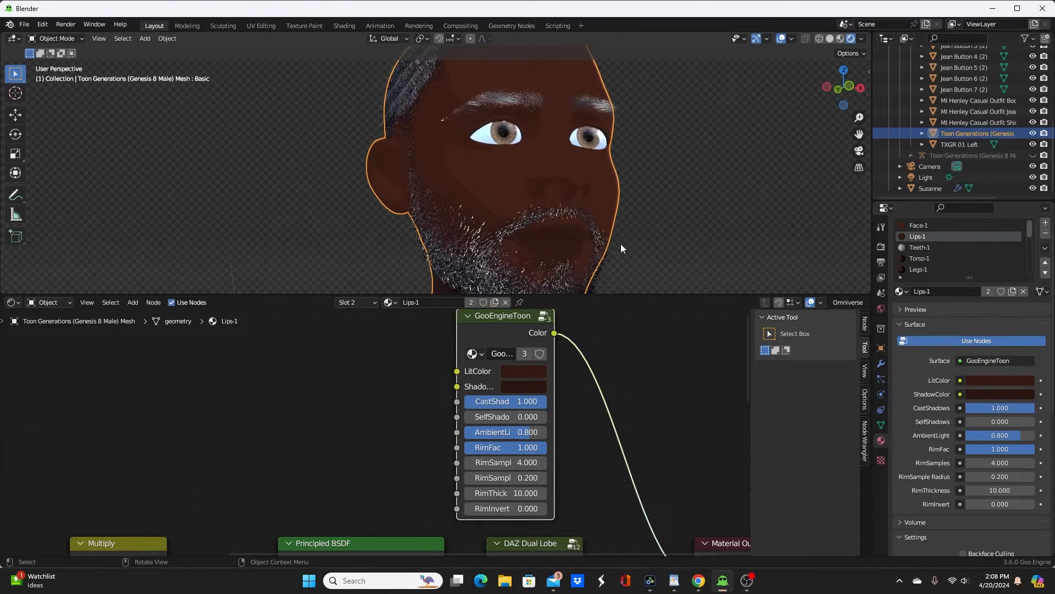
# Step: Paste the GooEngineToon node into the Teeth-1 material above its existing DAZ nodes
pyautogui.click(920, 247)
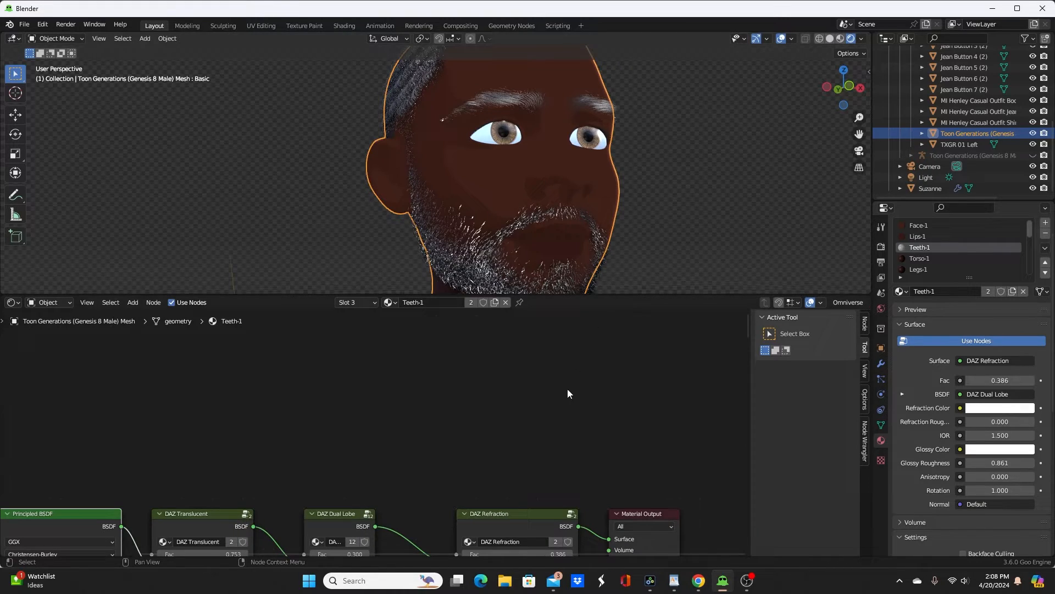
pyautogui.scroll(-1, 566, 390)
pyautogui.moveTo(552, 223); pyautogui.dragTo(425, 276, button='middle')
pyautogui.scroll(6, 601, 236)
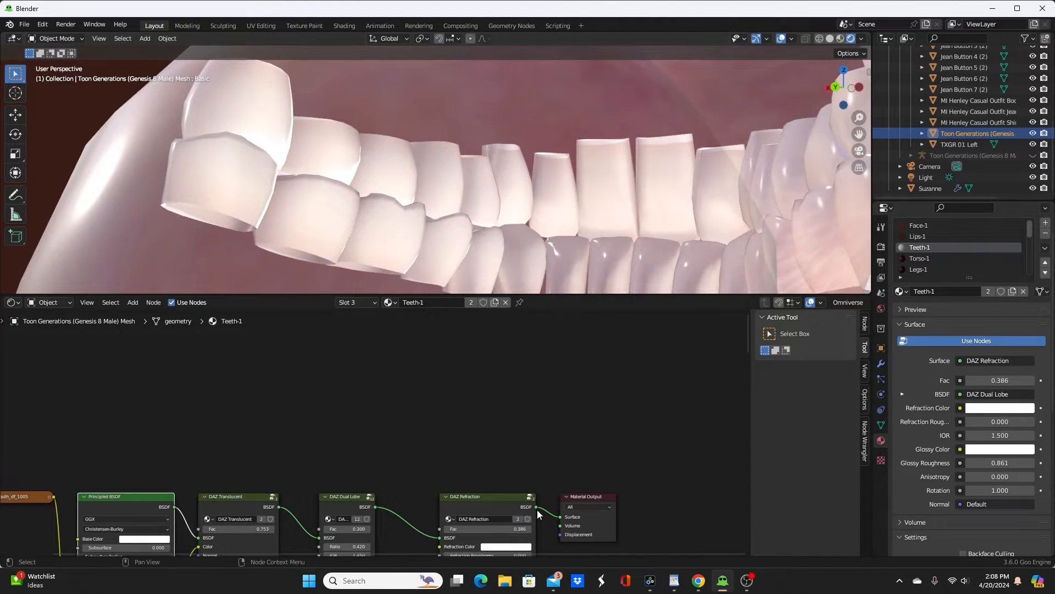
pyautogui.scroll(-2, 490, 449)
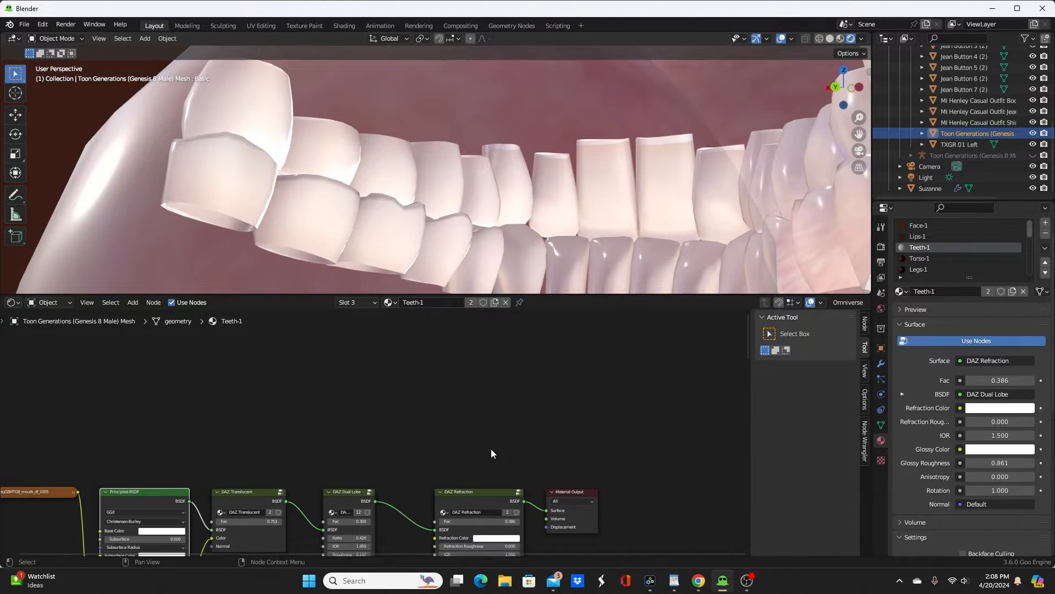
pyautogui.hotkey('ctrl', 'v')
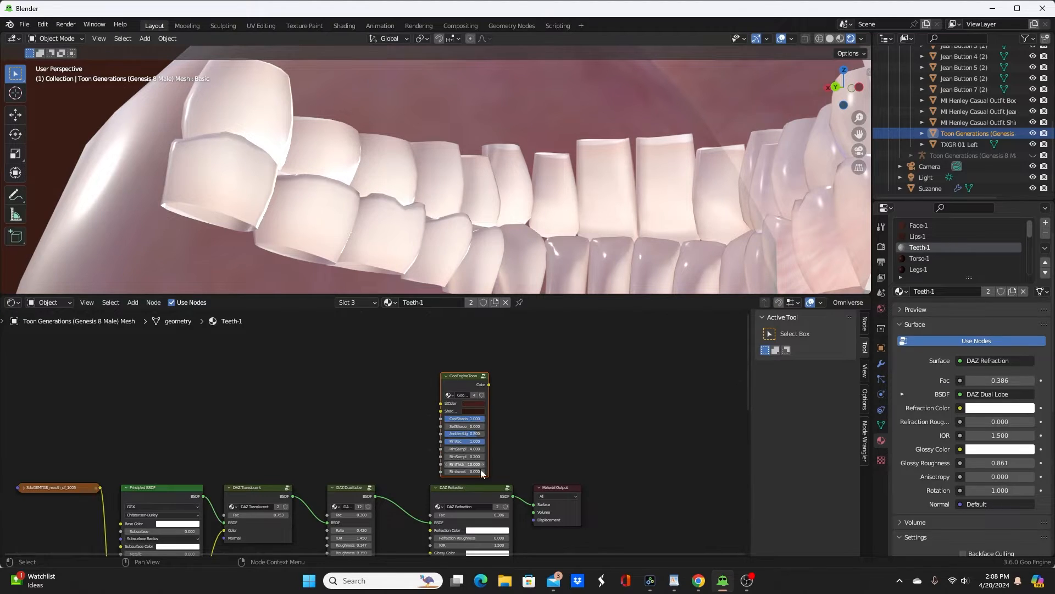
# Step: Copy the white of the DAZ Refraction node onto GooEngineToon's LitColor and ShadowColor, and connect GooEngineToon to the Teeth-1 Material Output surface
pyautogui.moveTo(502, 532); pyautogui.dragTo(480, 404)
pyautogui.moveTo(484, 531); pyautogui.dragTo(476, 412)
pyautogui.keyDown('ctrl'); pyautogui.keyDown('shift'); pyautogui.click(466, 378); pyautogui.keyUp('shift'); pyautogui.keyUp('ctrl')
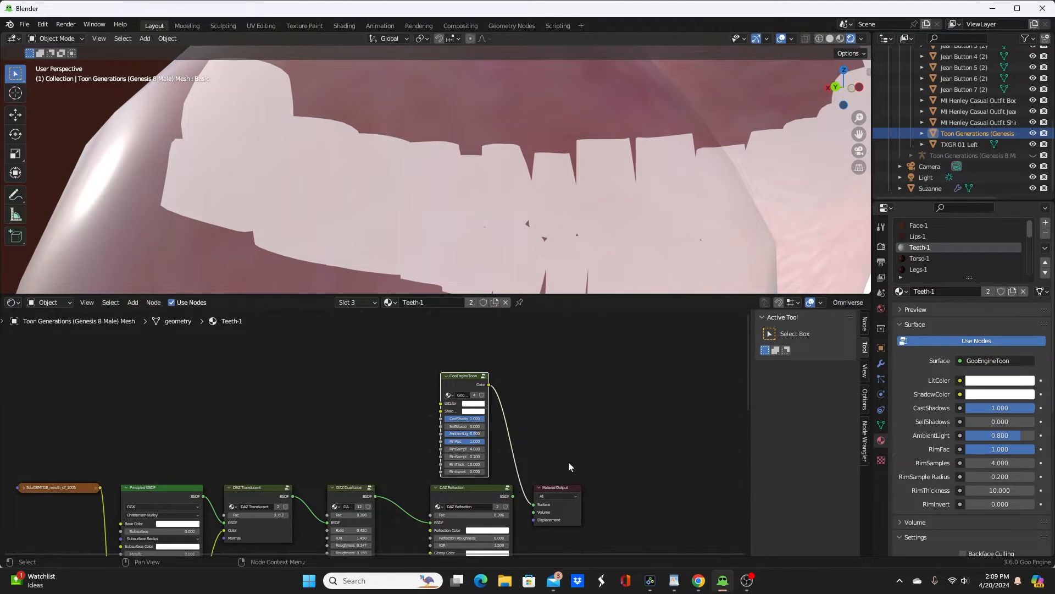
# Step: Delete the unused nodes from the Teeth-1 material
pyautogui.moveTo(569, 462); pyautogui.dragTo(589, 350, button='middle')
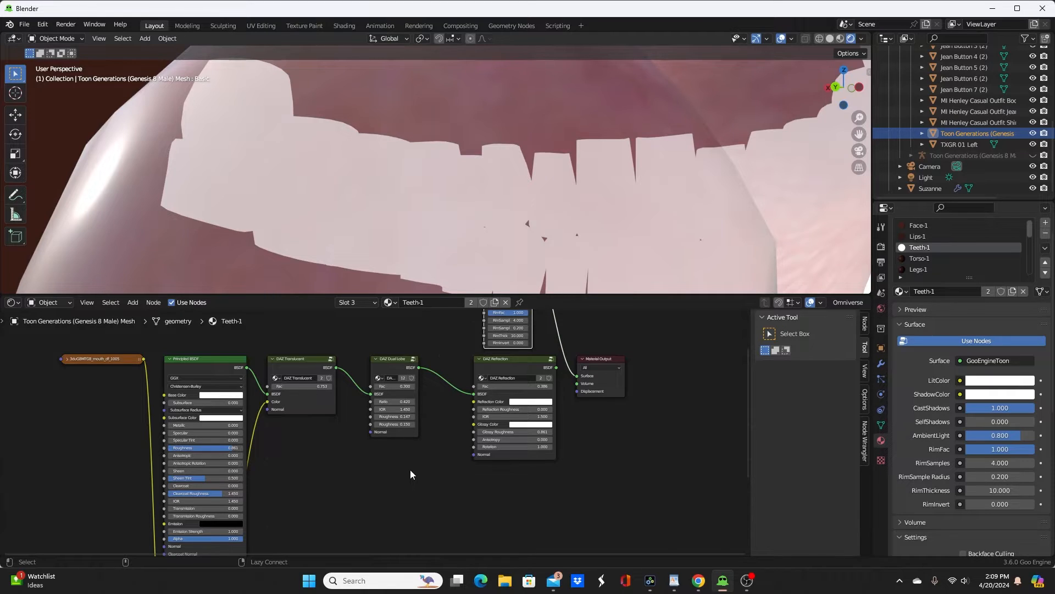
pyautogui.moveTo(435, 456); pyautogui.dragTo(431, 487, button='middle')
pyautogui.hotkey('alt', 'x')
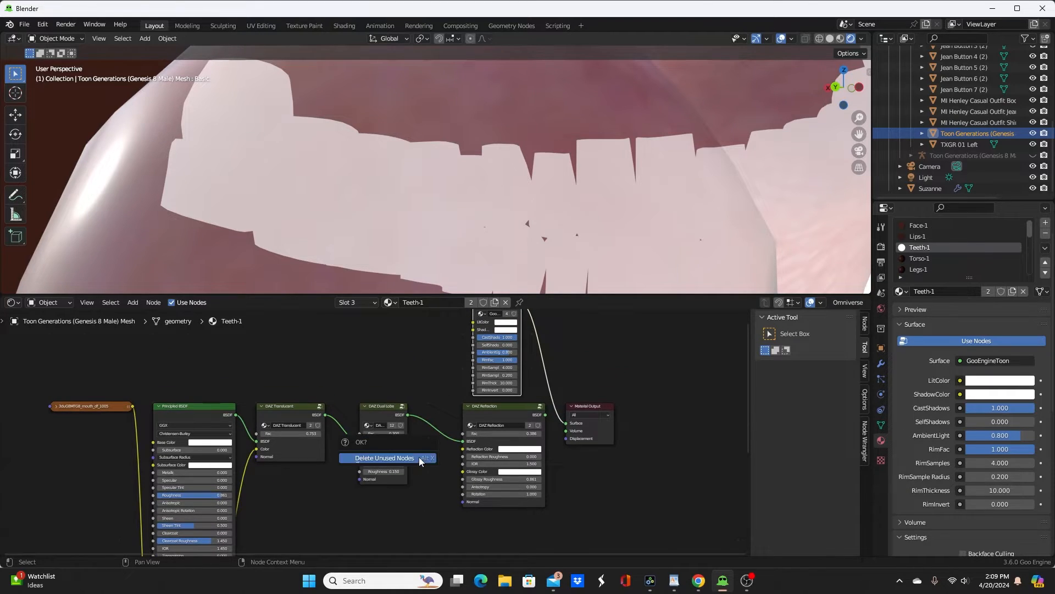
pyautogui.click(409, 459)
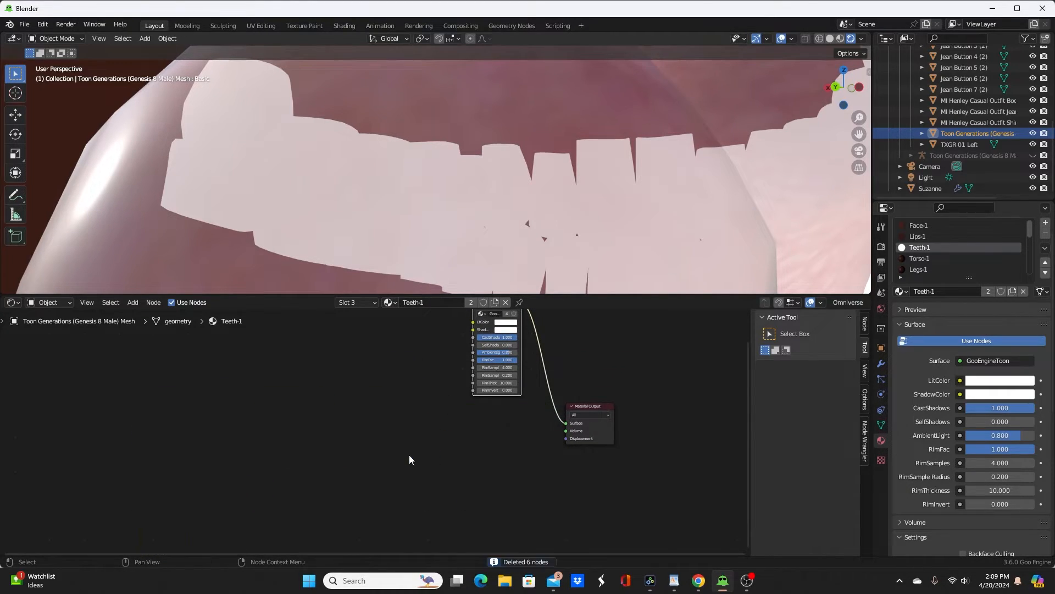
pyautogui.moveTo(614, 352); pyautogui.dragTo(577, 435, button='middle')
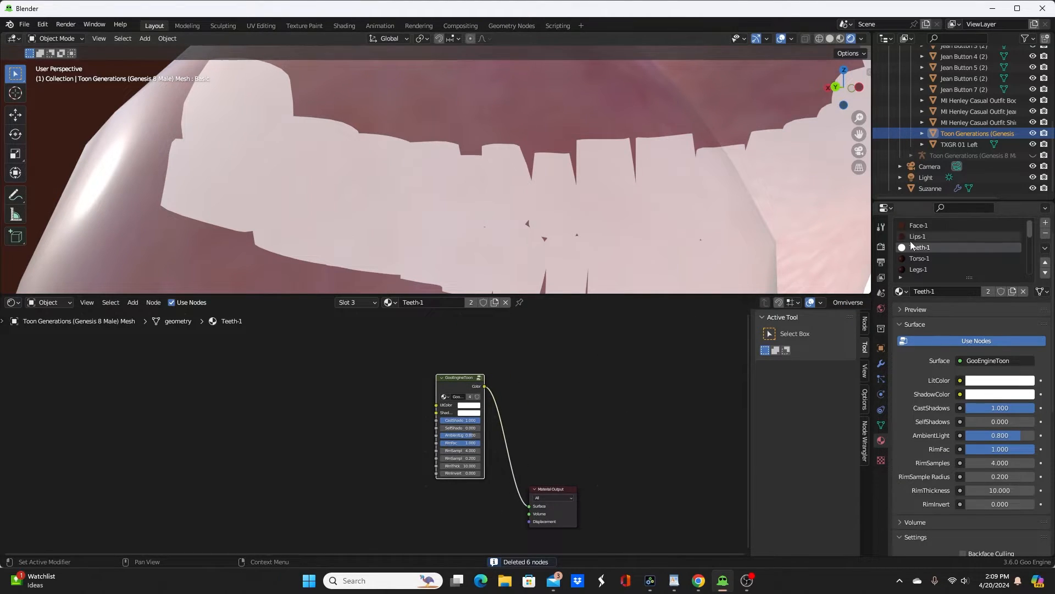
# Step: Paste the GooEngineToon node into the Torso-1 material and connect its Color output to the Material Output surface
pyautogui.click(925, 258)
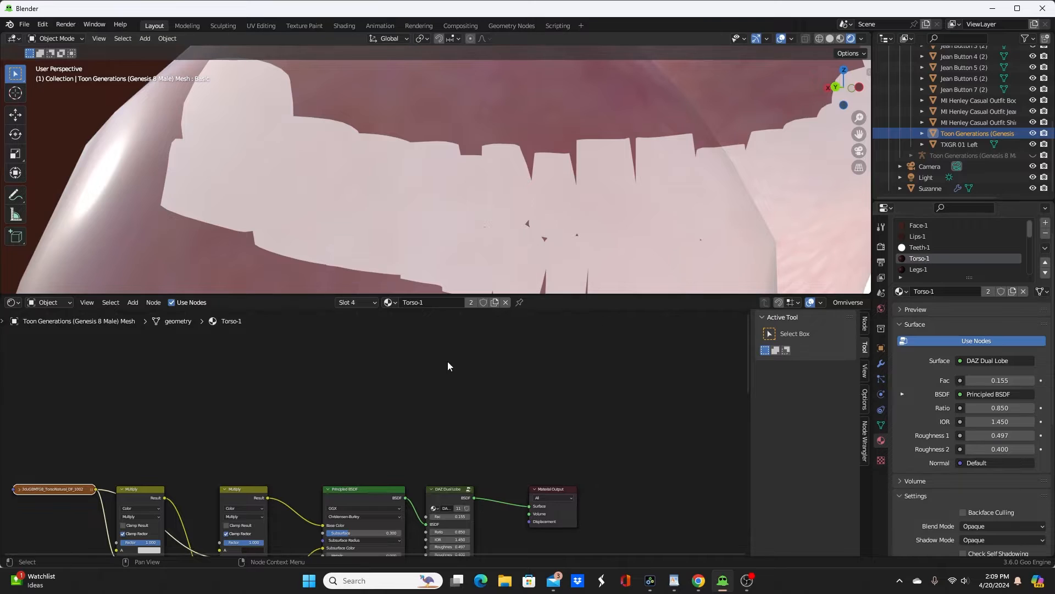
pyautogui.scroll(-10, 585, 197)
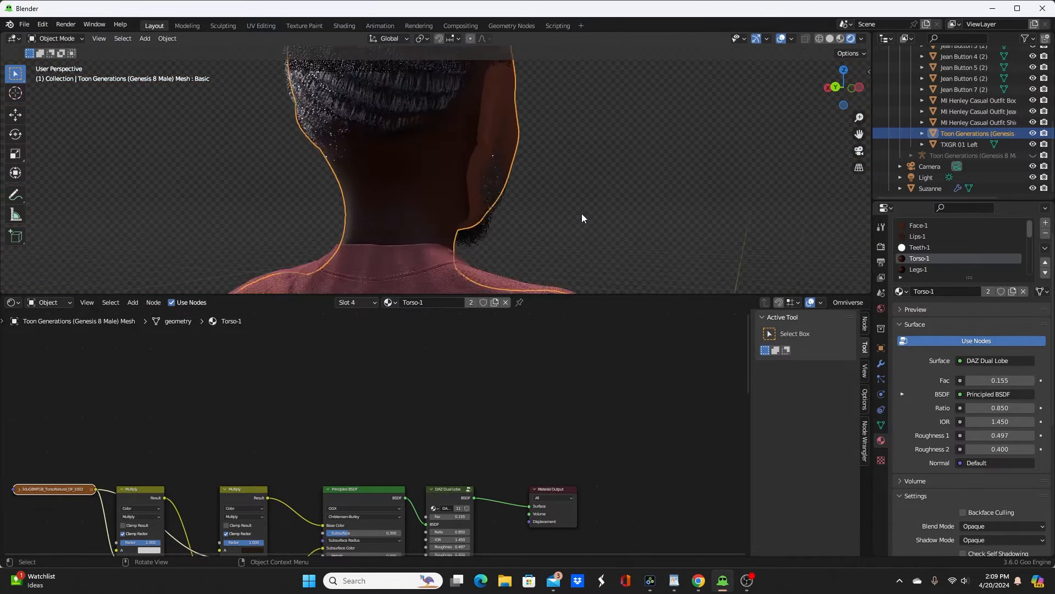
pyautogui.moveTo(581, 213); pyautogui.dragTo(431, 352, button='middle')
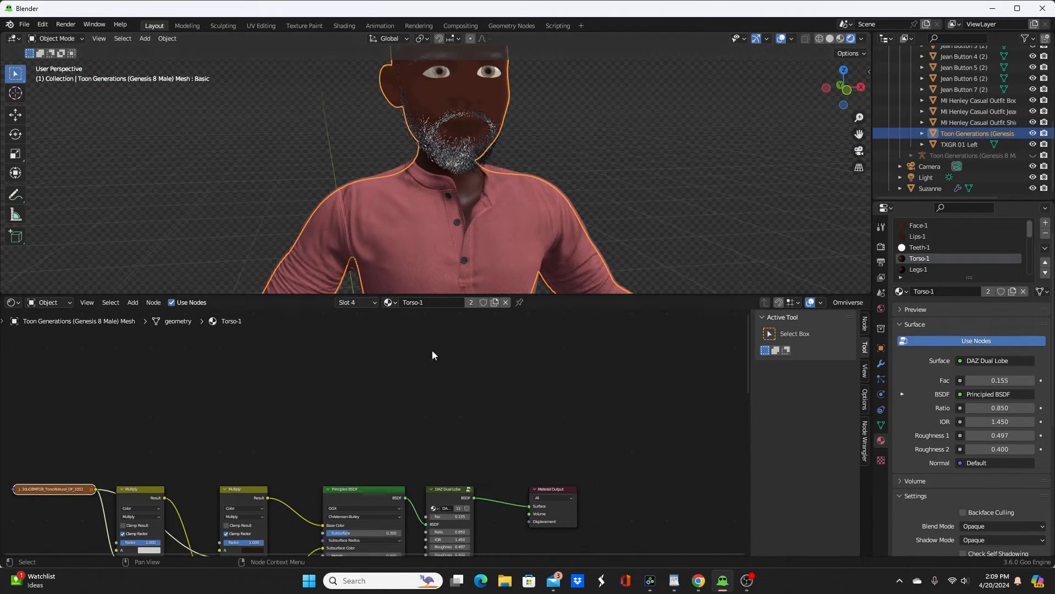
pyautogui.hotkey('ctrl', 'v')
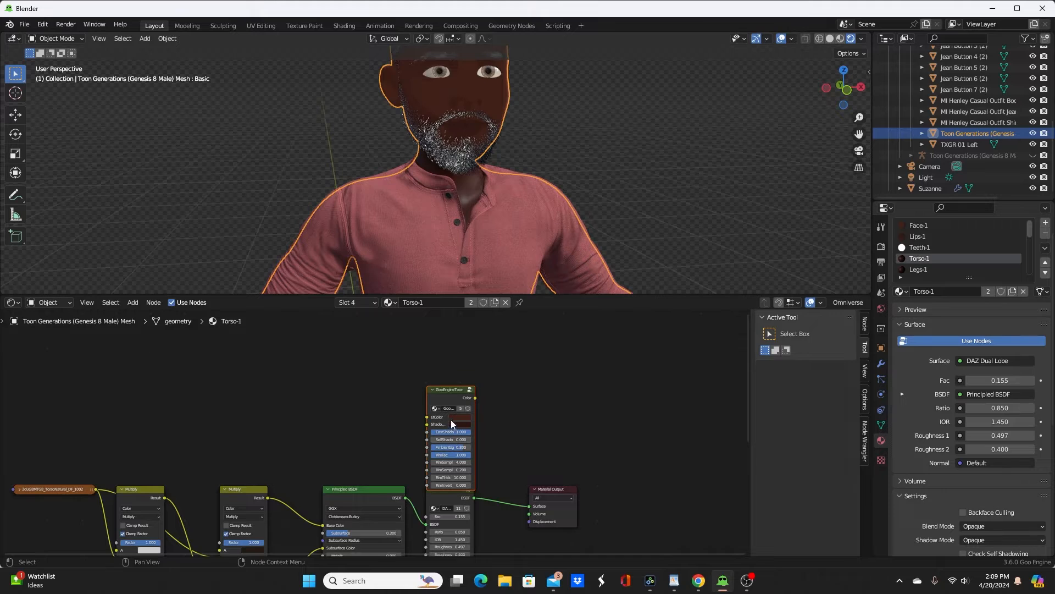
pyautogui.keyDown('ctrl'); pyautogui.keyDown('shift'); pyautogui.click(449, 388); pyautogui.keyUp('shift'); pyautogui.keyUp('ctrl')
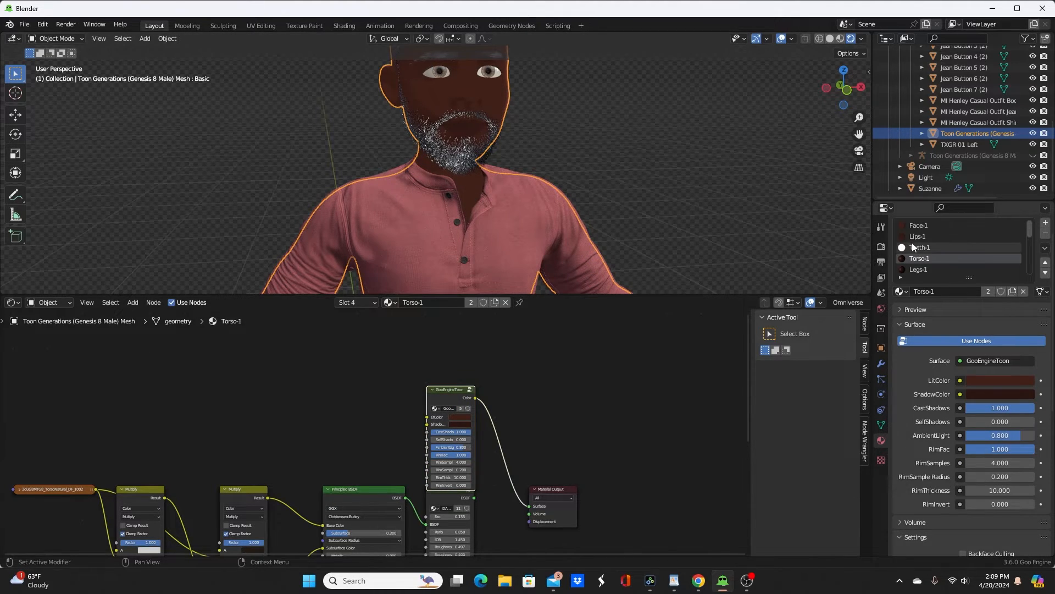
# Step: Paste the GooEngineToon node into the Legs-1 material and connect its Color output to the Material Output surface
pyautogui.click(919, 269)
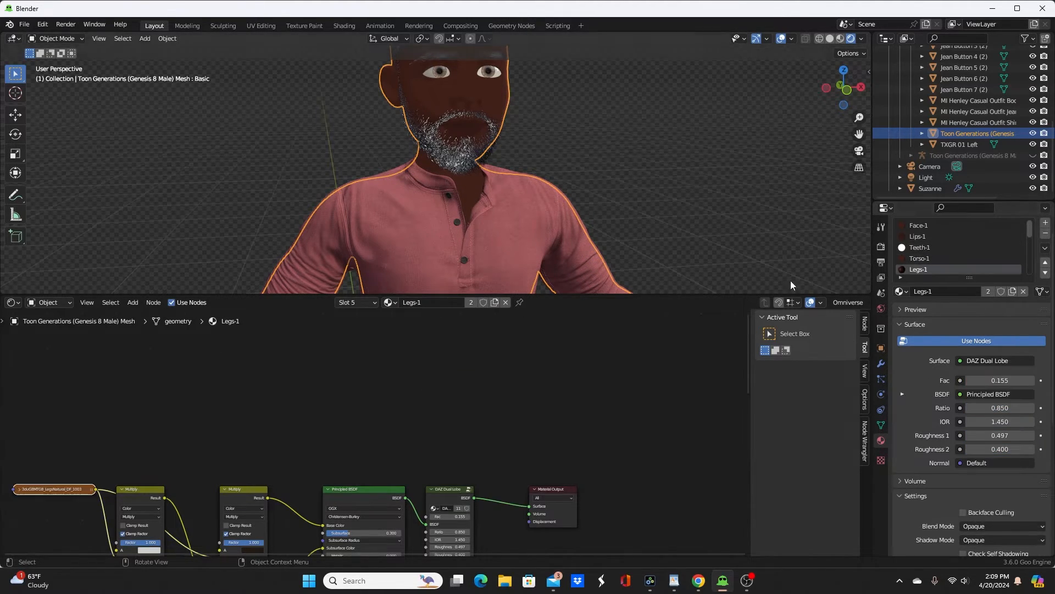
pyautogui.scroll(-5, 530, 210)
pyautogui.keyDown('shift'); pyautogui.moveTo(543, 229); pyautogui.dragTo(532, 133, button='middle'); pyautogui.keyUp('shift')
pyautogui.hotkey('ctrl', 'v')
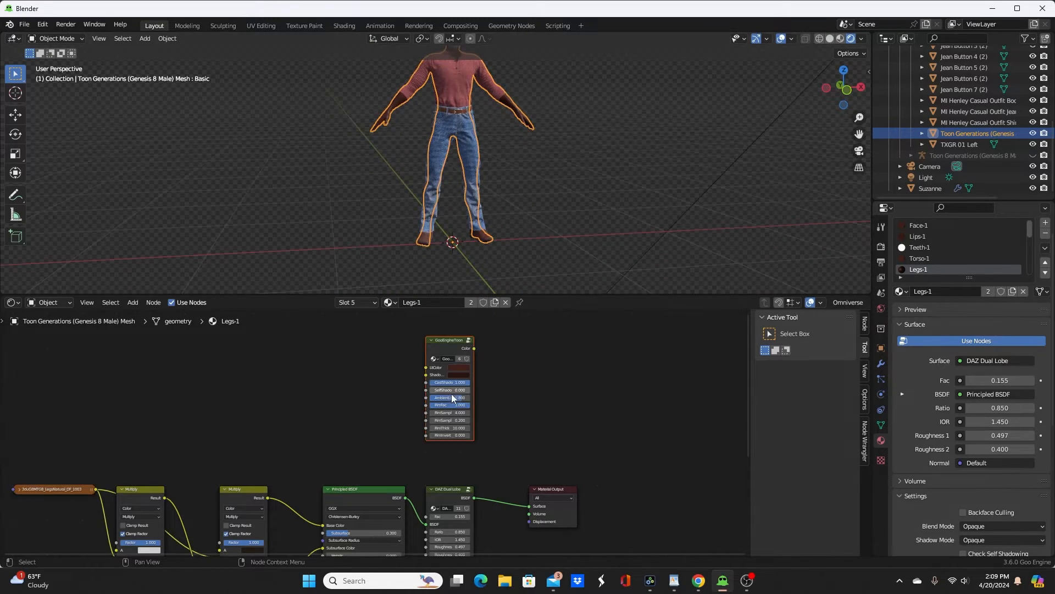
pyautogui.keyDown('ctrl'); pyautogui.keyDown('shift'); pyautogui.click(448, 345); pyautogui.keyUp('shift'); pyautogui.keyUp('ctrl')
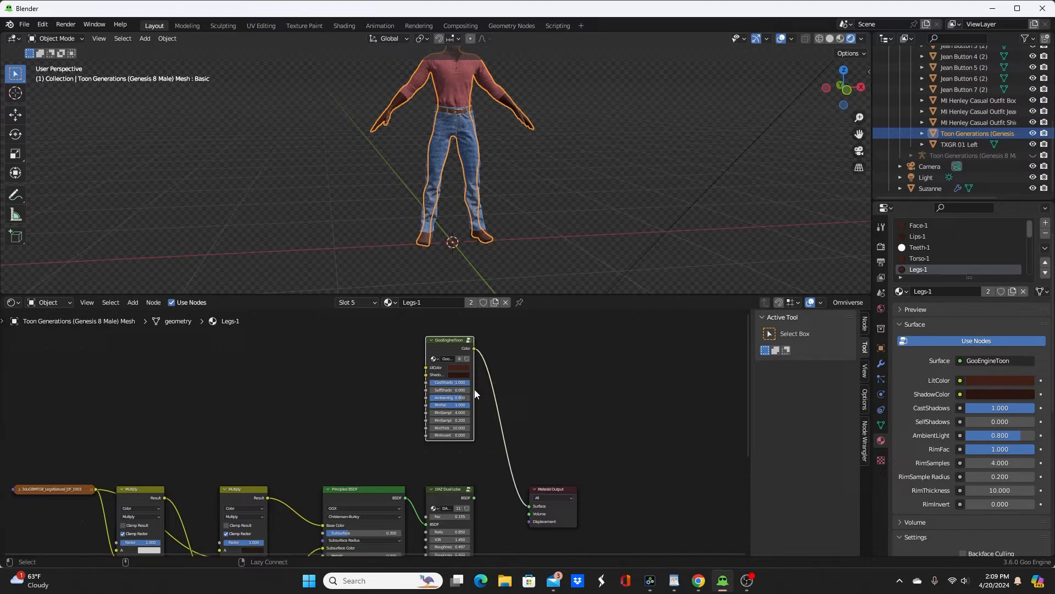
# Step: Delete the unused nodes from Legs-1 and purge the file's recursive unused data-blocks
pyautogui.press('x')
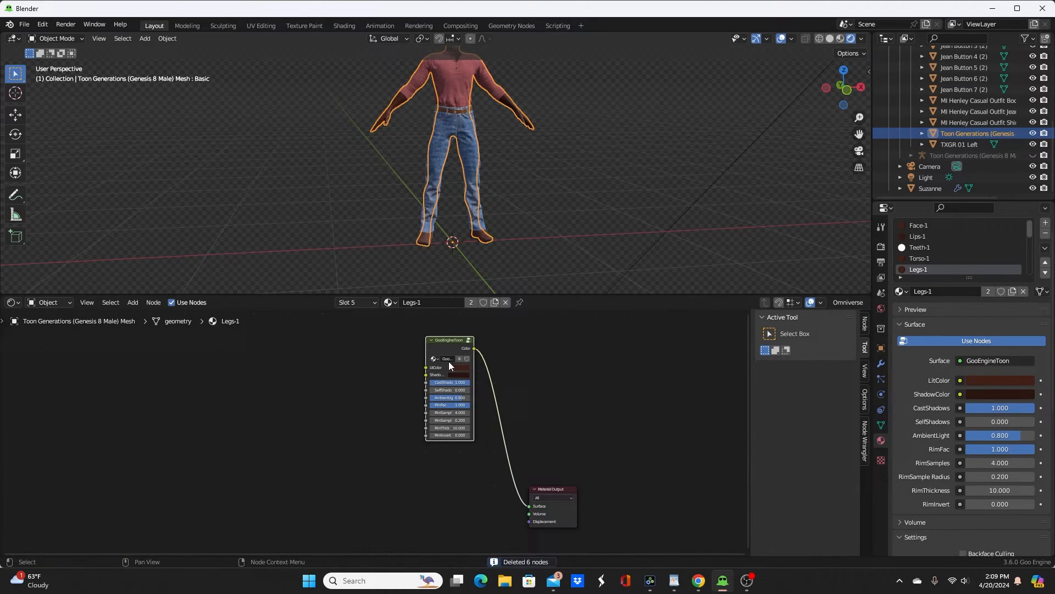
pyautogui.click(24, 25)
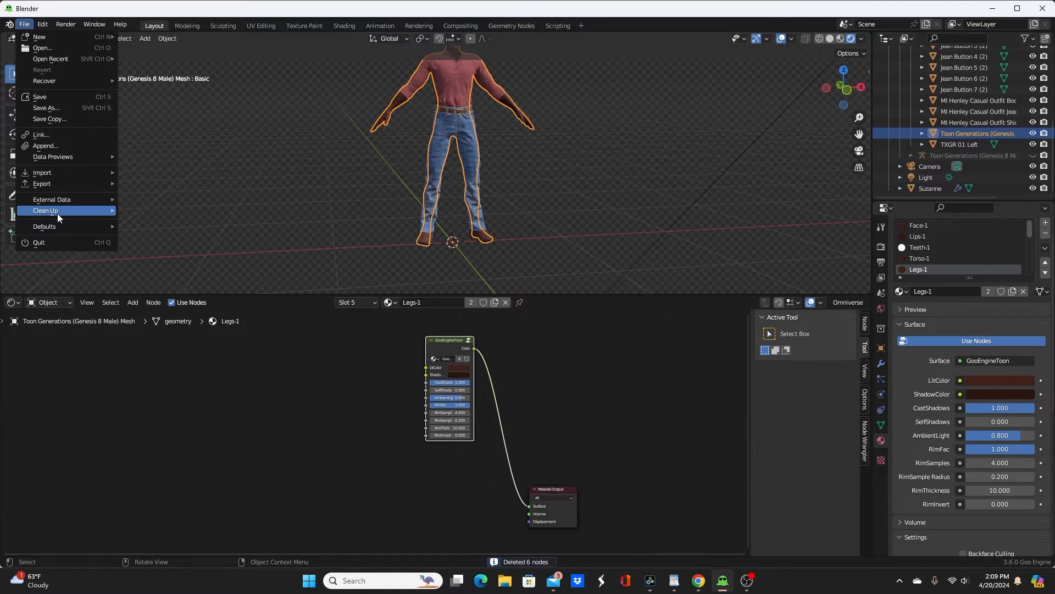
pyautogui.moveTo(90, 210)
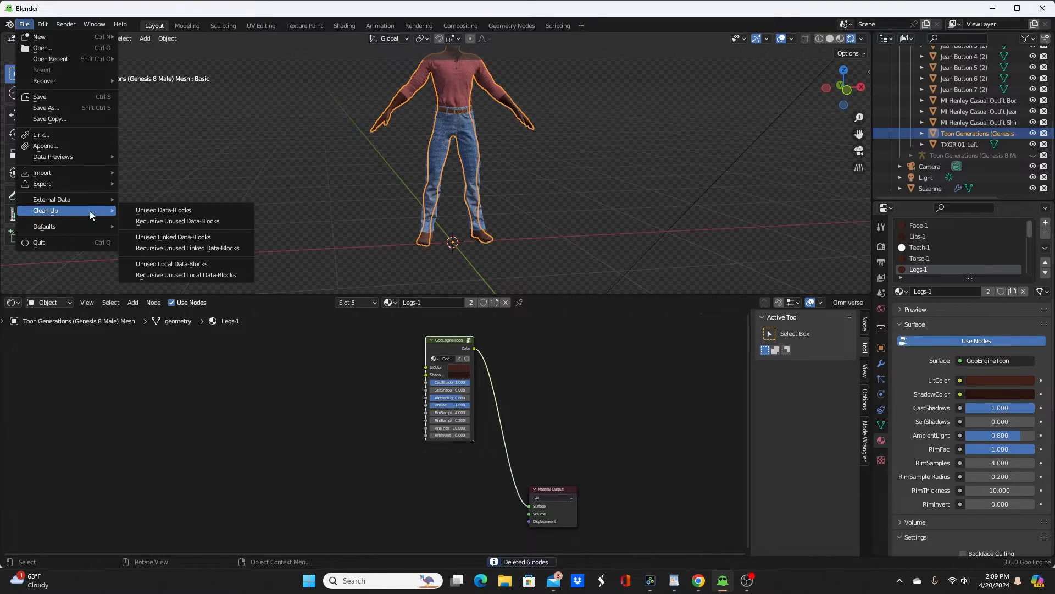
pyautogui.click(192, 223)
# Step: Paste the GooEngineToon node into the EyeSocket-1 material and connect its Color output to the Material Output surface
pyautogui.scroll(5, 507, 222)
pyautogui.keyDown('shift'); pyautogui.moveTo(490, 194); pyautogui.dragTo(461, 109, button='middle'); pyautogui.keyUp('shift')
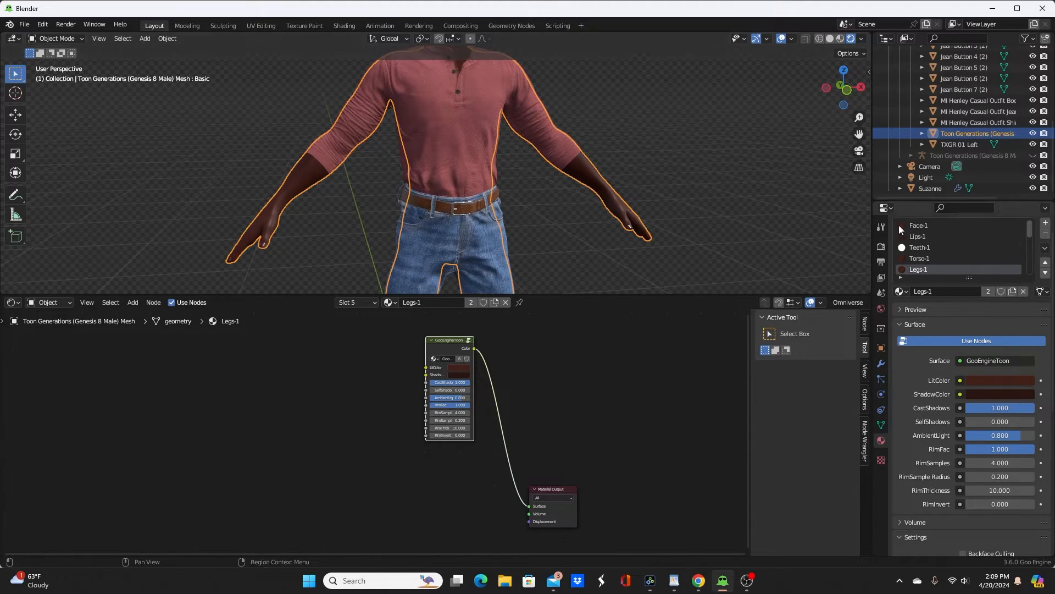
pyautogui.scroll(-4, 934, 240)
pyautogui.click(925, 235)
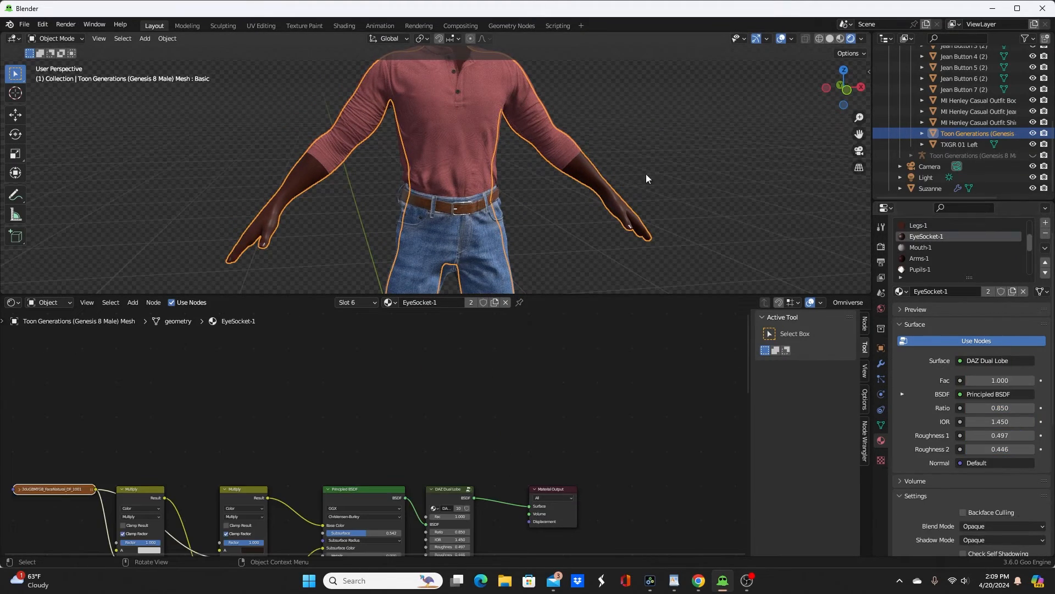
pyautogui.keyDown('shift'); pyautogui.moveTo(511, 165); pyautogui.dragTo(533, 225, button='middle'); pyautogui.keyUp('shift')
pyautogui.hotkey('ctrl', 'v')
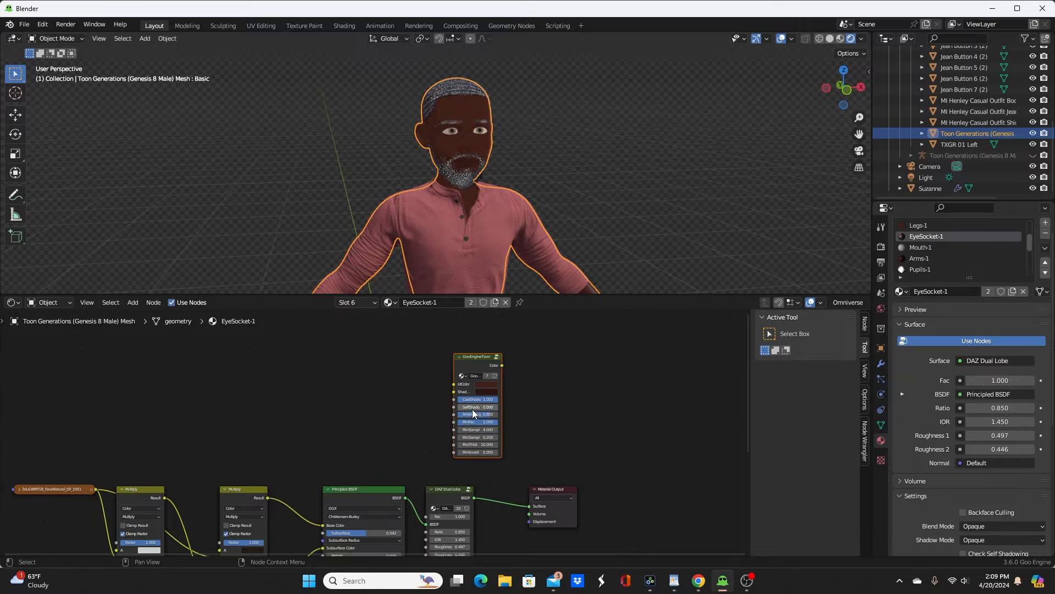
pyautogui.keyDown('ctrl'); pyautogui.keyDown('shift'); pyautogui.click(473, 358); pyautogui.keyUp('shift'); pyautogui.keyUp('ctrl')
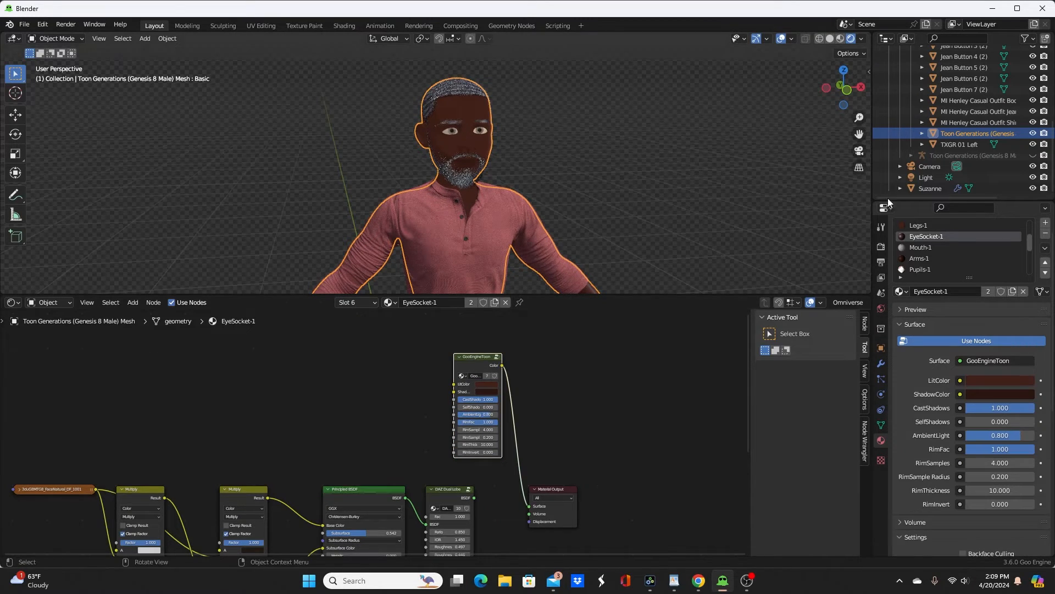
pyautogui.click(959, 143)
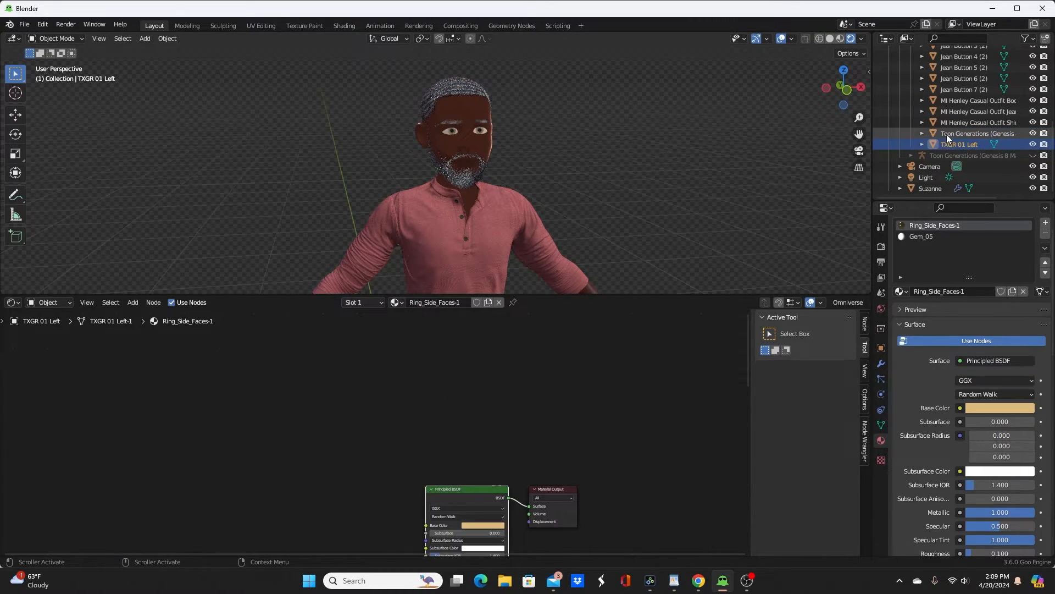
pyautogui.click(946, 134)
pyautogui.scroll(3, 938, 253)
# Step: Paste the GooEngineToon node into the Mouth-1 material of the Toon Generations body mesh
pyautogui.scroll(-4, 938, 253)
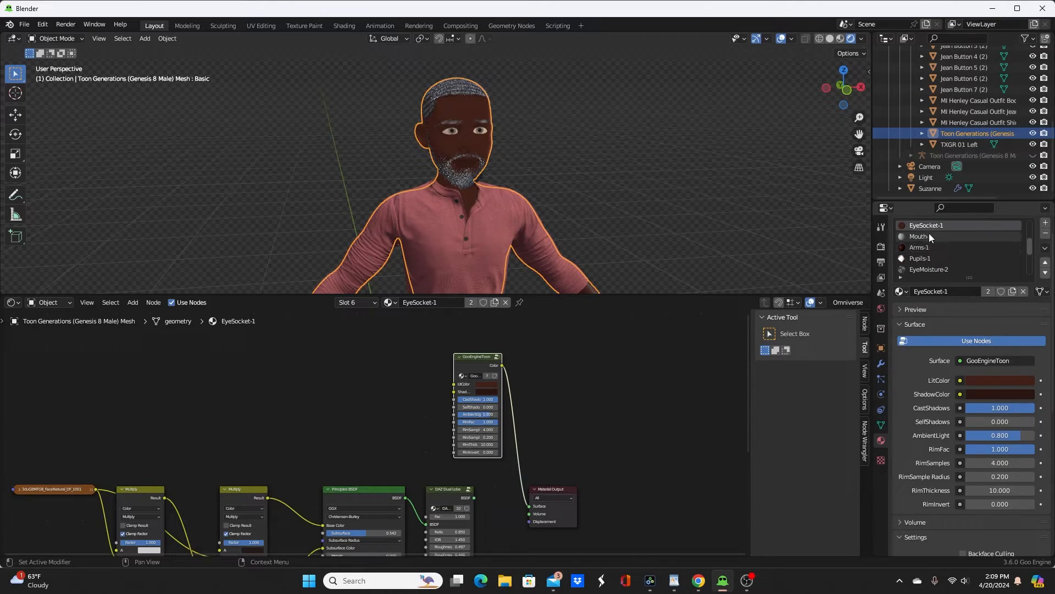
pyautogui.click(929, 234)
pyautogui.scroll(1, 440, 140)
pyautogui.scroll(6, 439, 142)
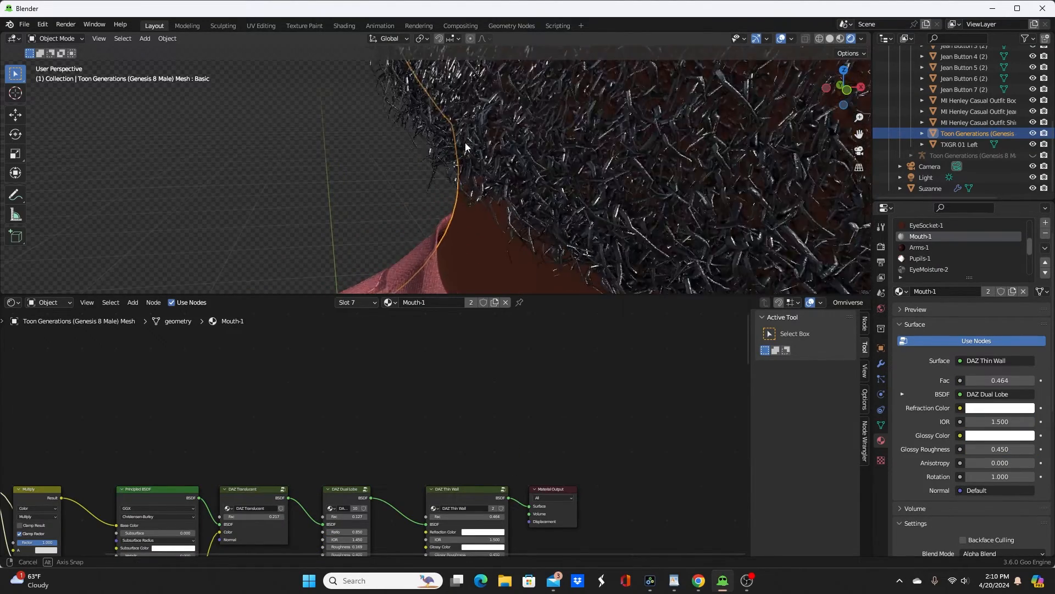
pyautogui.moveTo(440, 142); pyautogui.dragTo(532, 206, button='middle')
pyautogui.scroll(-5, 523, 193)
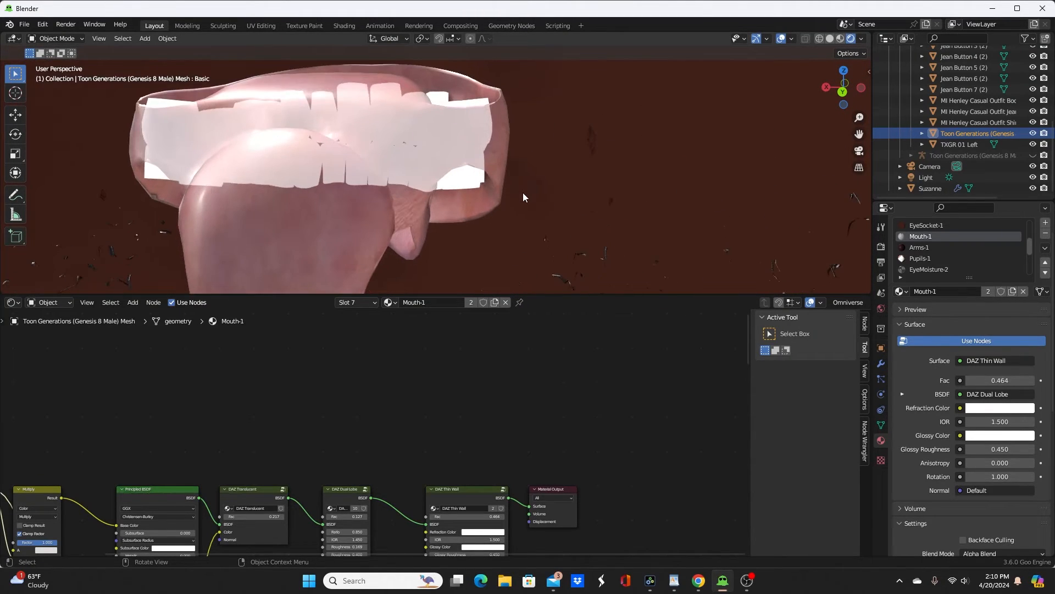
pyautogui.hotkey('ctrl', 'v')
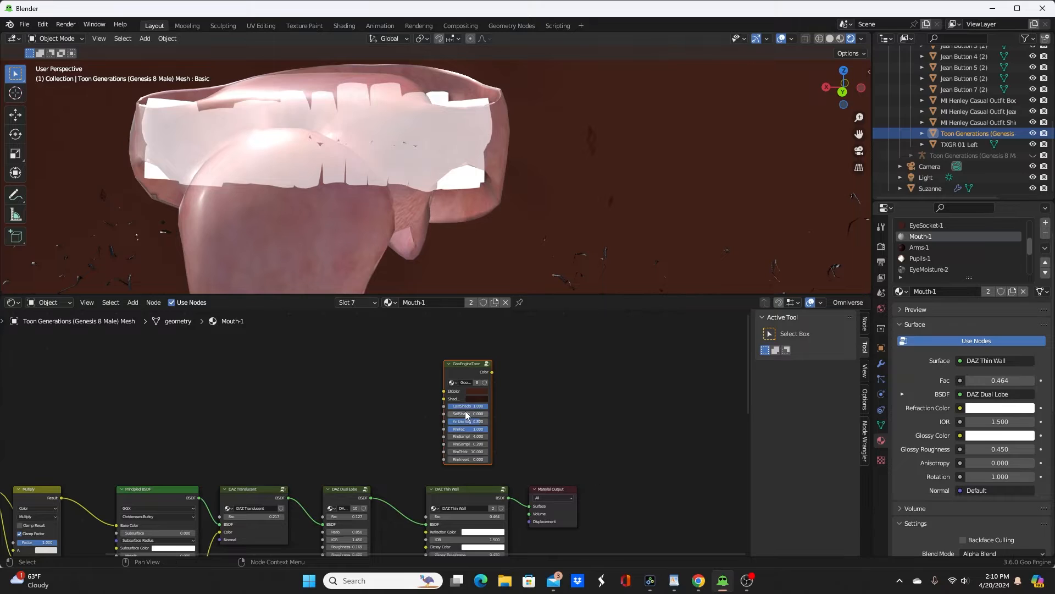
# Step: Set the Mouth-1 toon node's LitColor by sampling the pink of the upper gums in the viewport
pyautogui.click(474, 391)
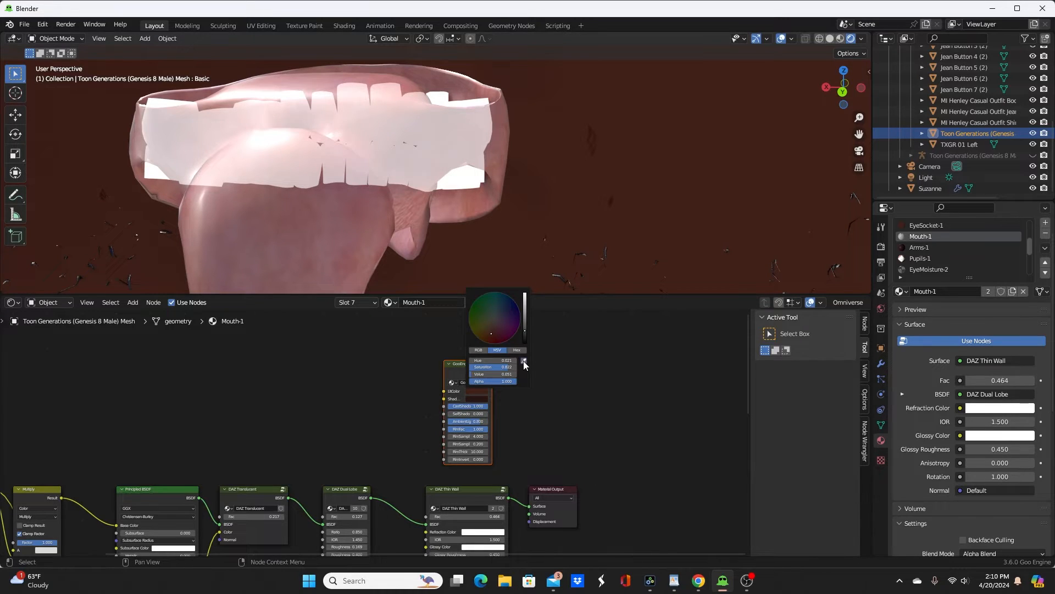
pyautogui.click(523, 361)
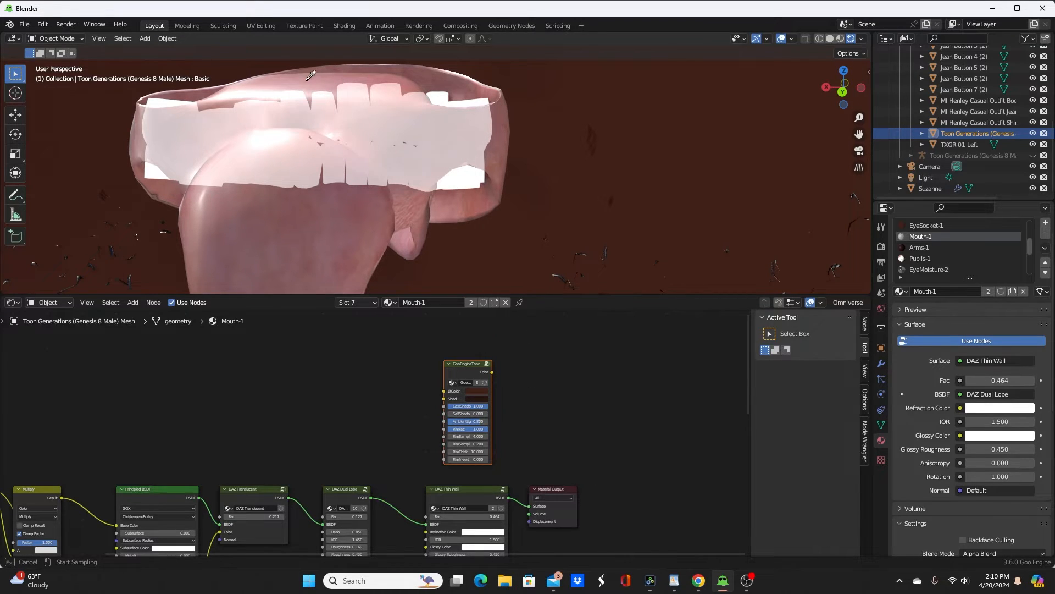
pyautogui.click(397, 73)
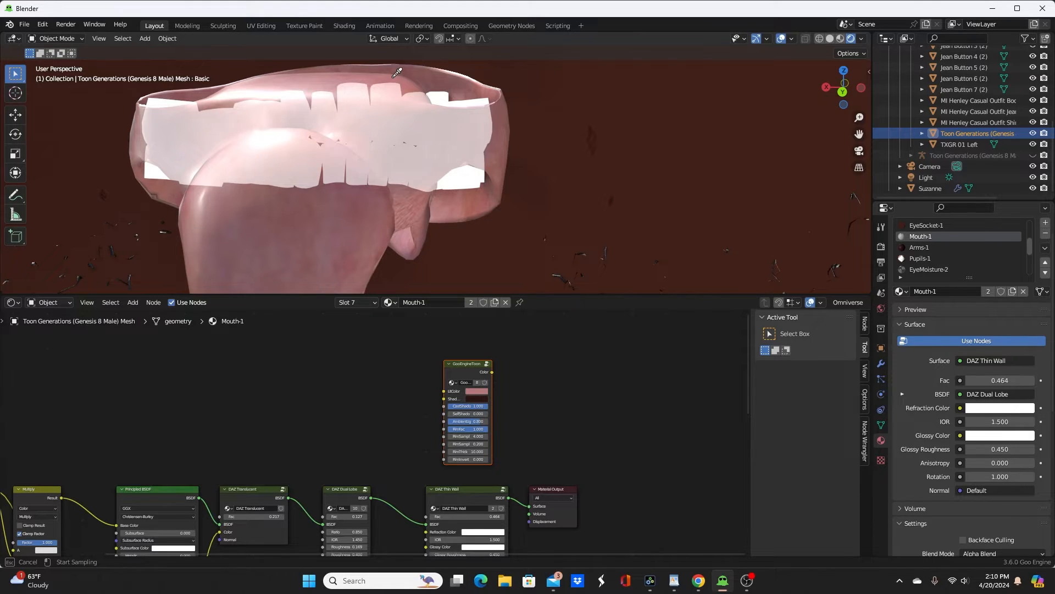
# Step: Set the Mouth-1 toon node's ShadowColor to a slightly darker pink and connect its Color output to the Material Output surface
pyautogui.click(476, 397)
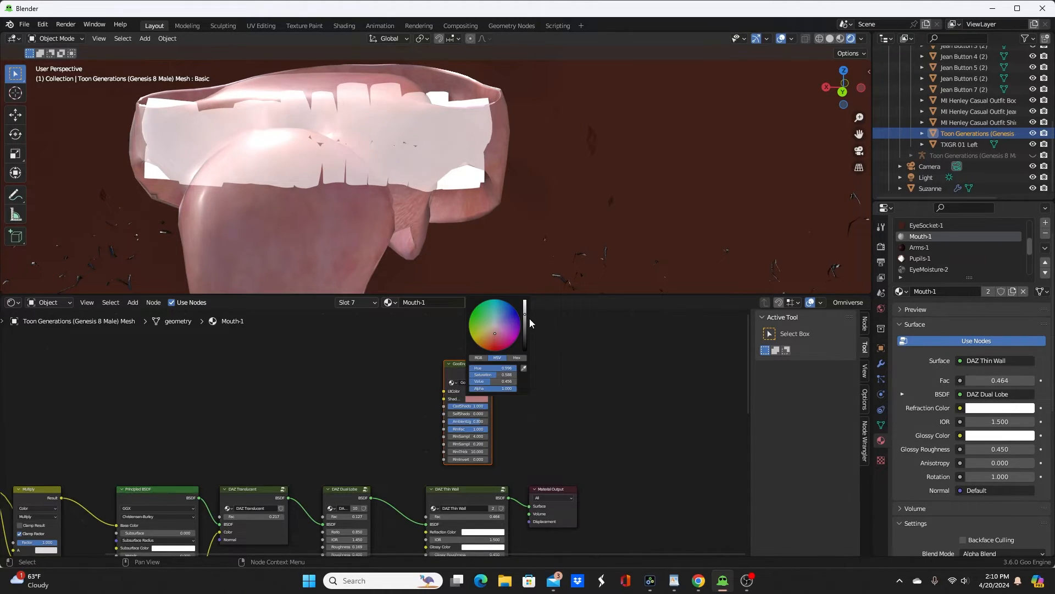
pyautogui.moveTo(526, 315); pyautogui.dragTo(525, 317)
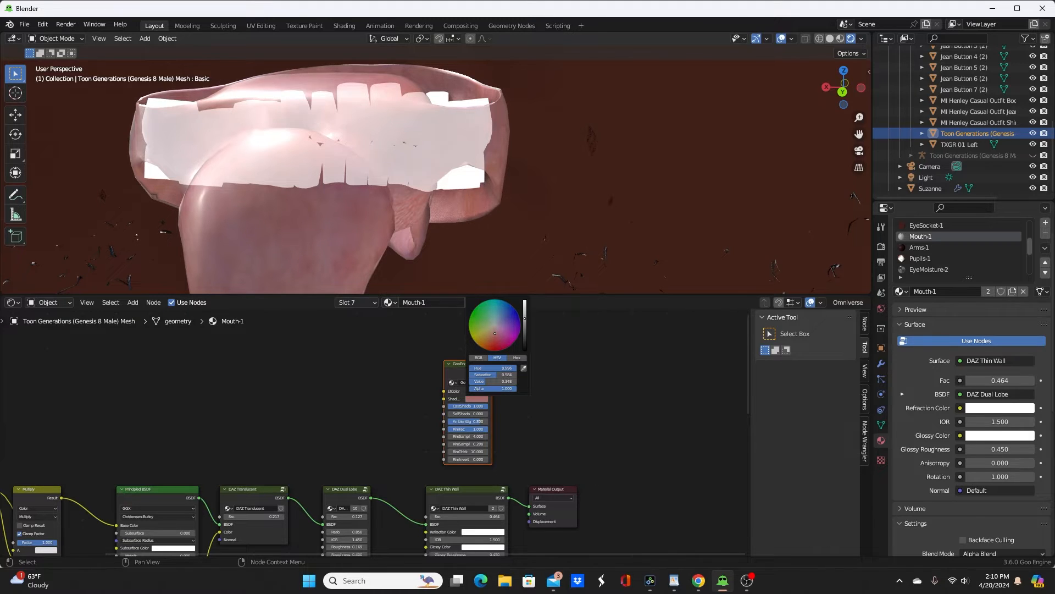
pyautogui.keyDown('ctrl'); pyautogui.keyDown('shift'); pyautogui.click(460, 366); pyautogui.keyUp('shift'); pyautogui.keyUp('ctrl')
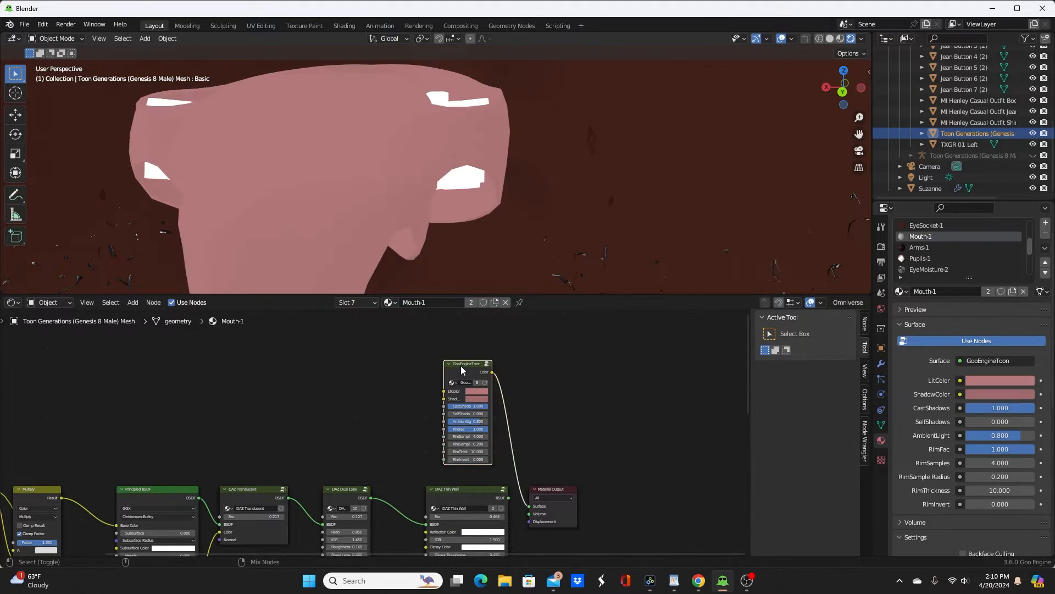
# Step: Paste the GooEngineToon node into the Arms-1 material and connect its Color output to the Material Output surface
pyautogui.scroll(8, 525, 177)
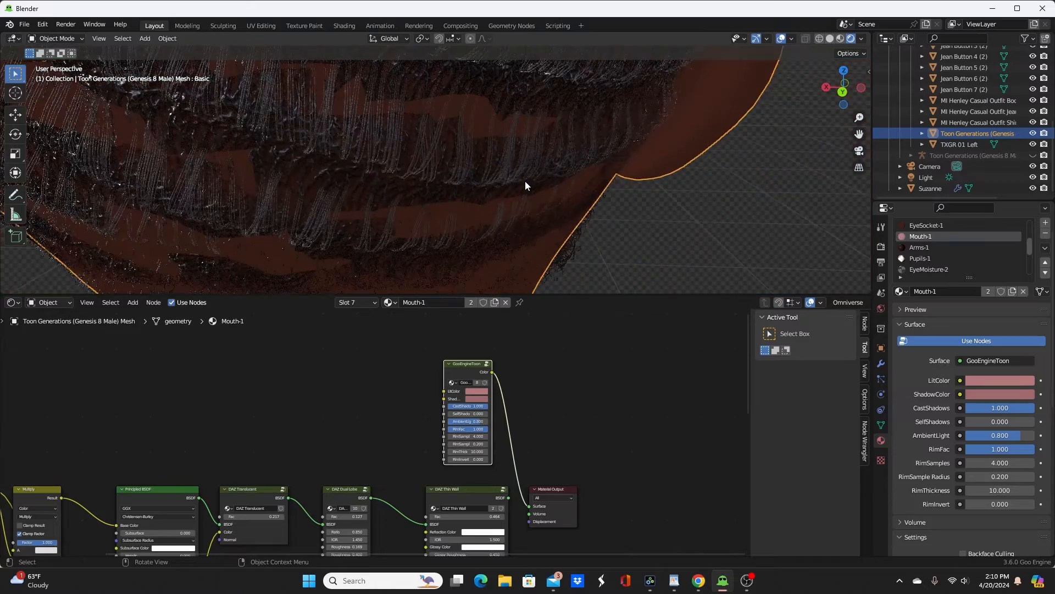
pyautogui.moveTo(526, 180); pyautogui.dragTo(396, 175, button='middle')
pyautogui.scroll(-7, 439, 175)
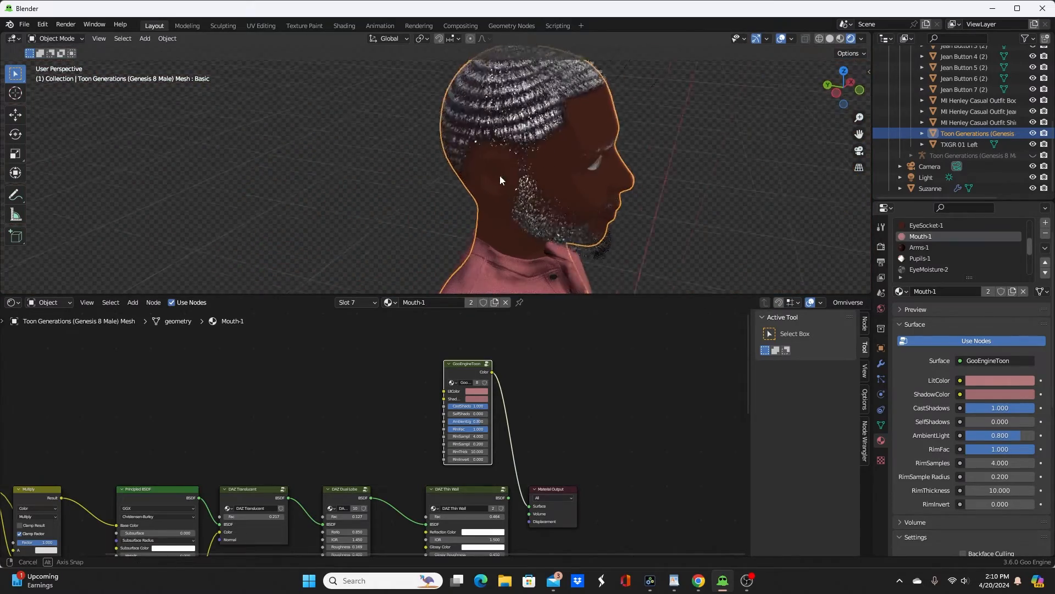
pyautogui.moveTo(499, 175); pyautogui.dragTo(404, 136, button='middle')
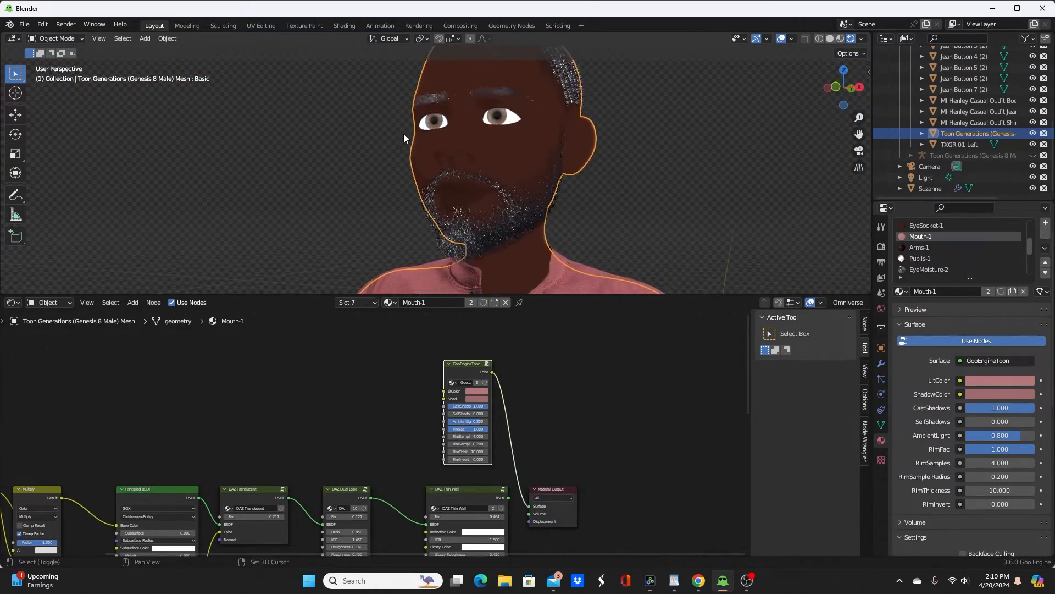
pyautogui.scroll(2, 406, 136)
pyautogui.click(927, 246)
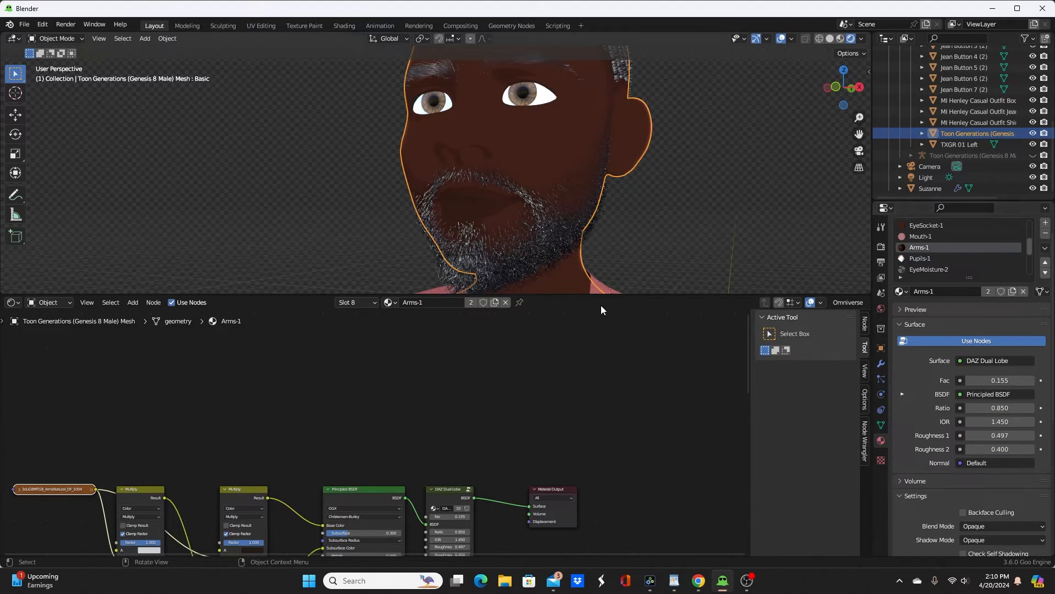
pyautogui.hotkey('ctrl', 'v')
pyautogui.moveTo(463, 400); pyautogui.dragTo(450, 382)
pyautogui.keyDown('ctrl'); pyautogui.keyDown('shift'); pyautogui.click(447, 377); pyautogui.keyUp('shift'); pyautogui.keyUp('ctrl')
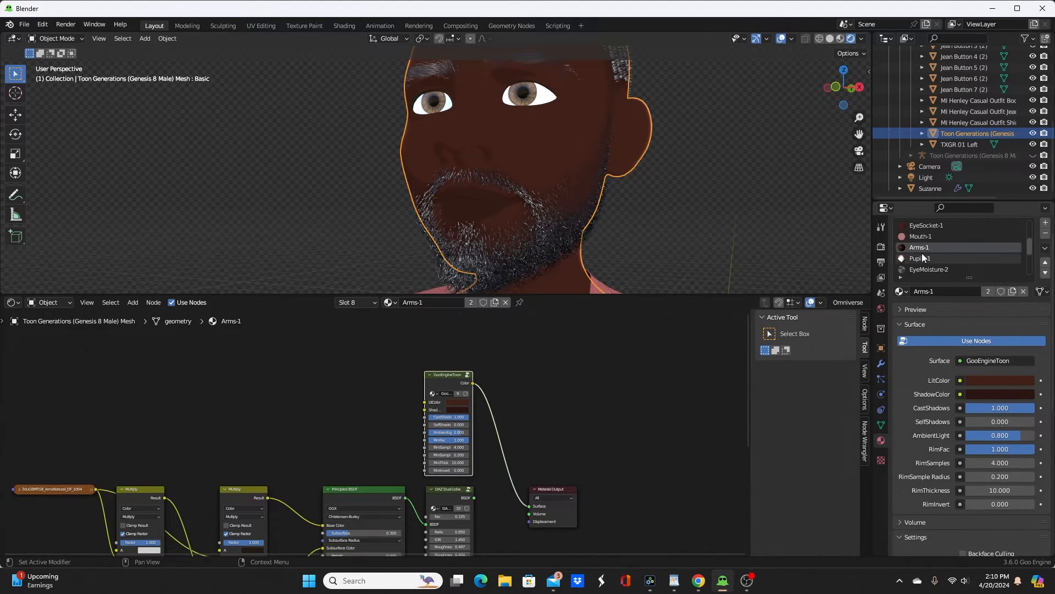
# Step: Paste the GooEngineToon node into the Pupils-1 material and connect its Color output to the Material Output surface
pyautogui.click(970, 258)
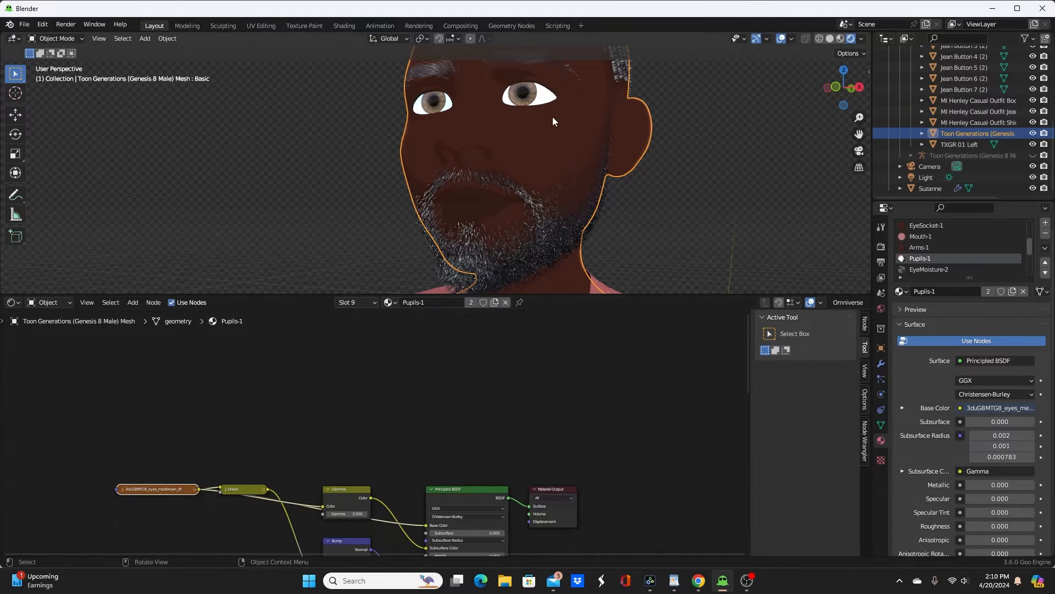
pyautogui.scroll(5, 572, 132)
pyautogui.keyDown('shift'); pyautogui.moveTo(569, 135); pyautogui.dragTo(539, 278, button='middle'); pyautogui.keyUp('shift')
pyautogui.scroll(3, 569, 259)
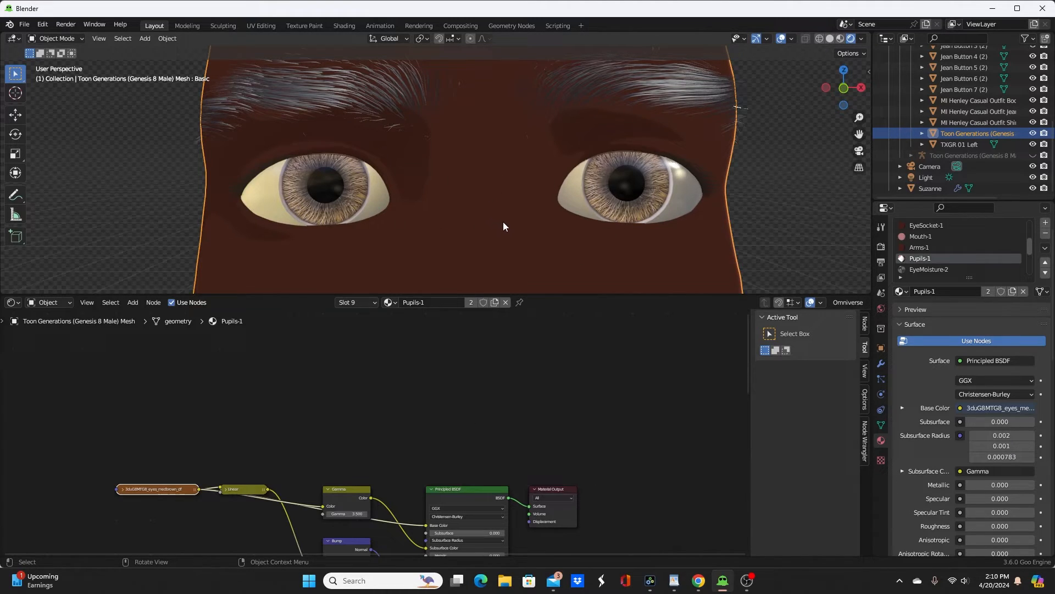
pyautogui.scroll(-4, 519, 209)
pyautogui.scroll(2, 519, 209)
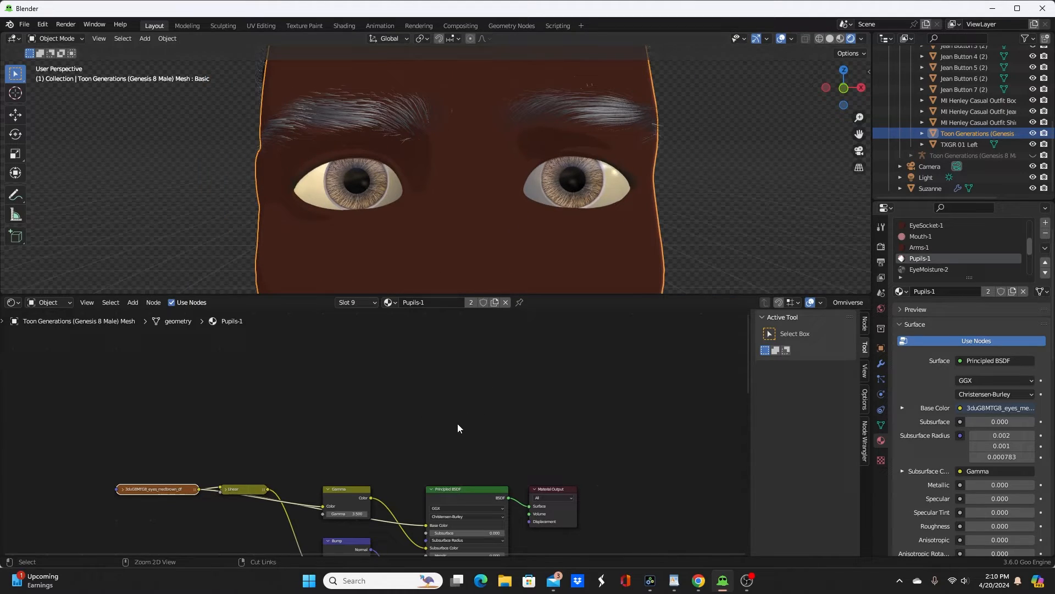
pyautogui.hotkey('ctrl', 'v')
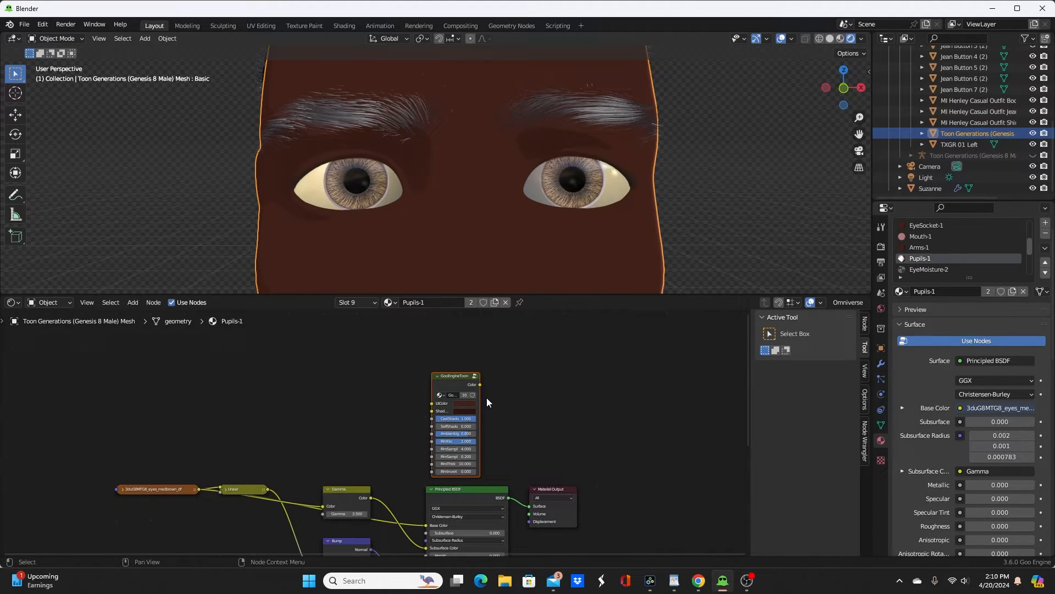
pyautogui.keyDown('ctrl'); pyautogui.keyDown('shift'); pyautogui.click(454, 374); pyautogui.keyUp('shift'); pyautogui.keyUp('ctrl')
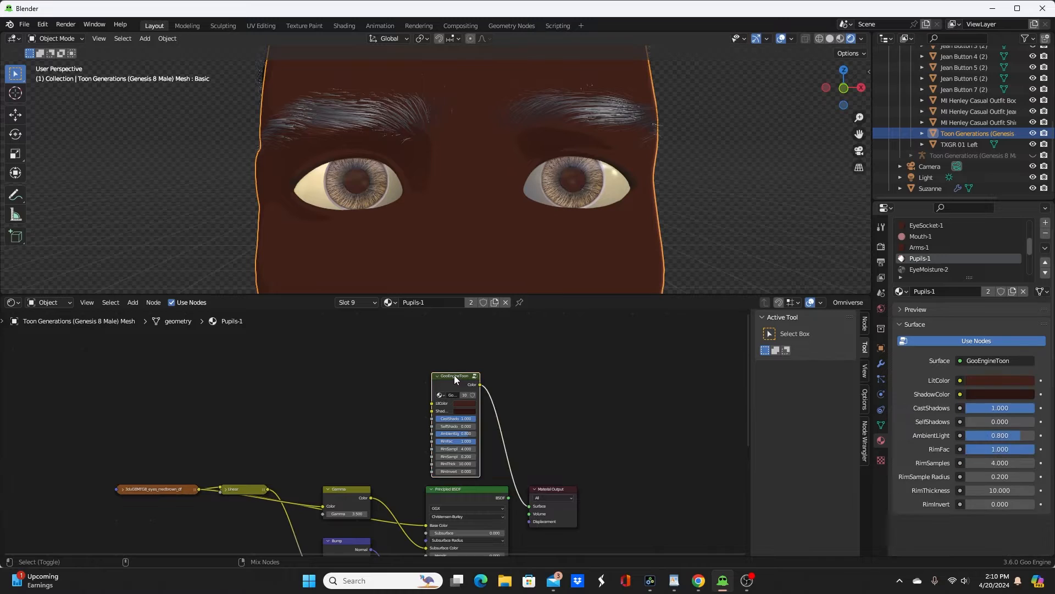
# Step: Set the Pupils-1 toon node's LitColor to dark green with hue 0.310 and saturation 0.854, and its ShadowColor to a dark olive
pyautogui.scroll(3, 480, 383)
pyautogui.scroll(1, 426, 379)
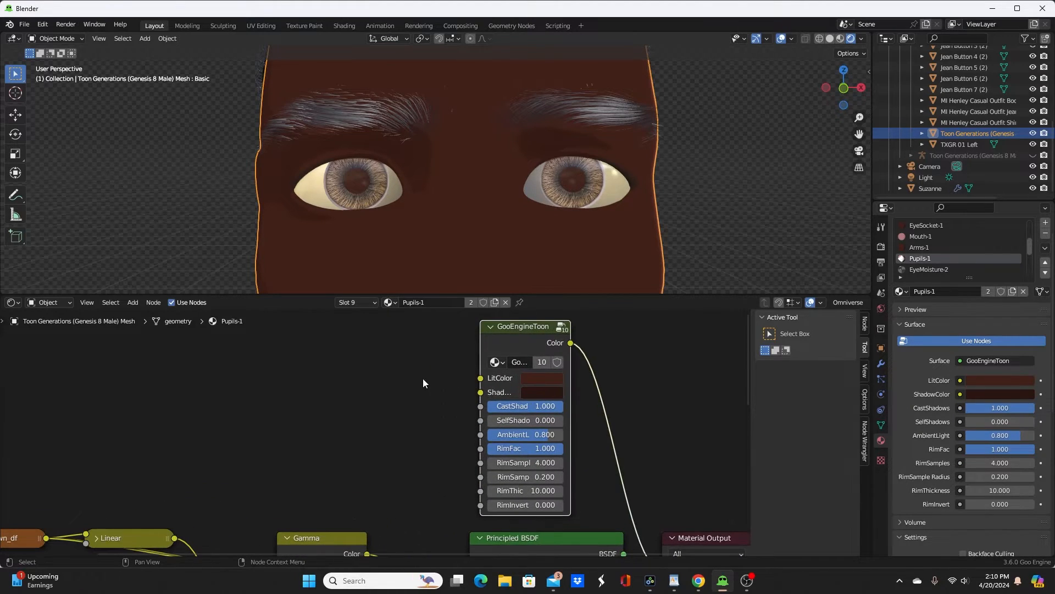
pyautogui.moveTo(423, 378); pyautogui.dragTo(347, 430, button='middle')
pyautogui.scroll(5, 352, 430)
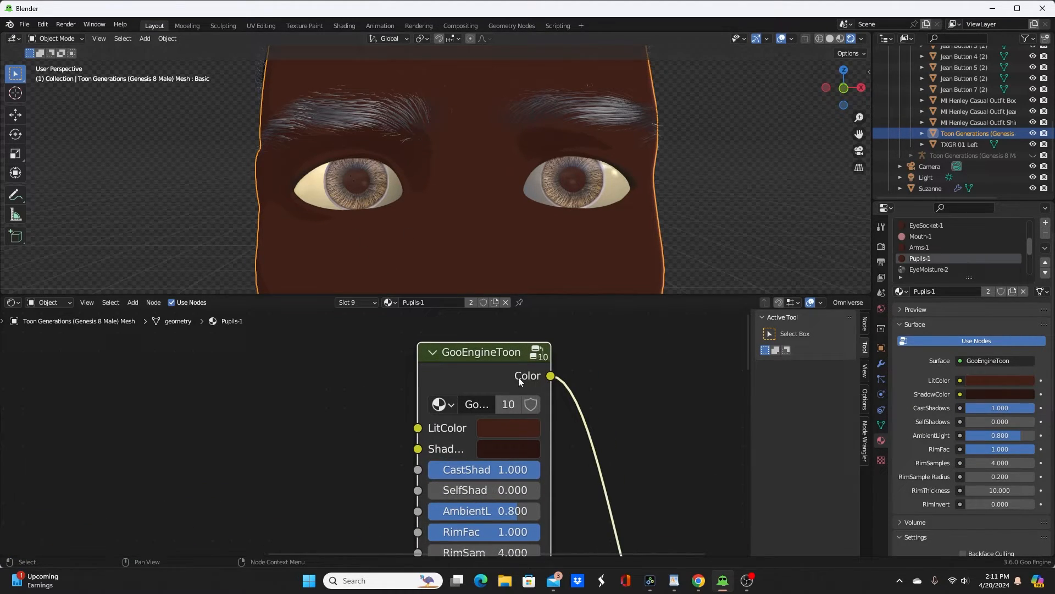
pyautogui.click(497, 427)
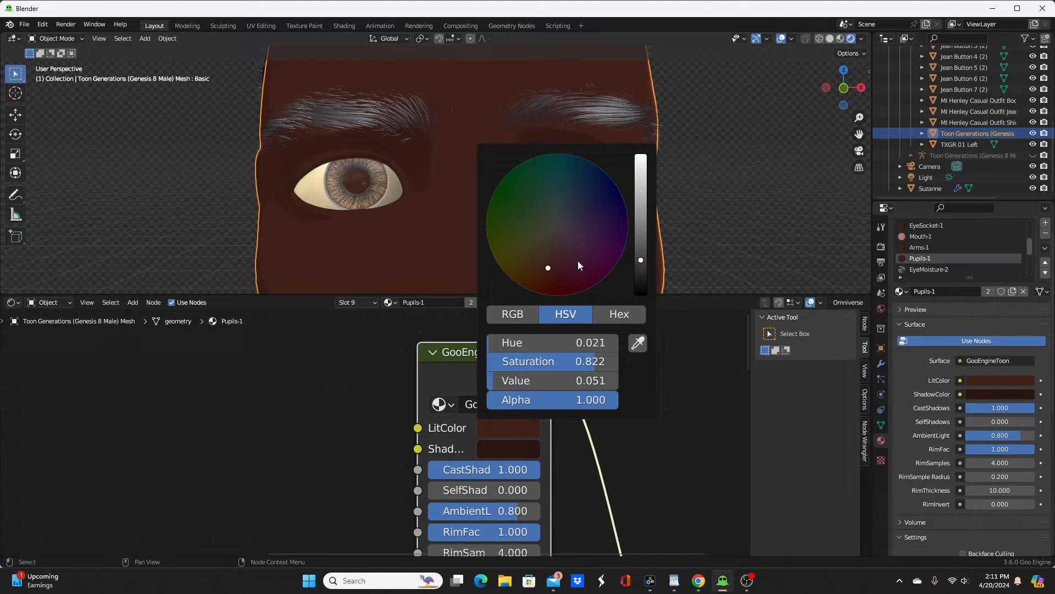
pyautogui.moveTo(541, 266); pyautogui.dragTo(511, 211)
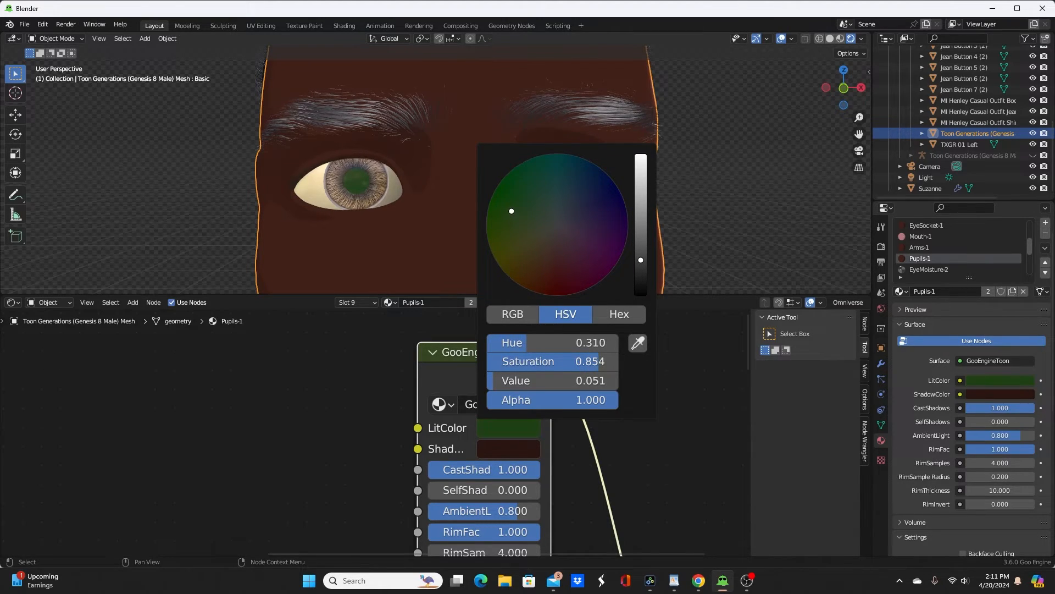
pyautogui.click(510, 451)
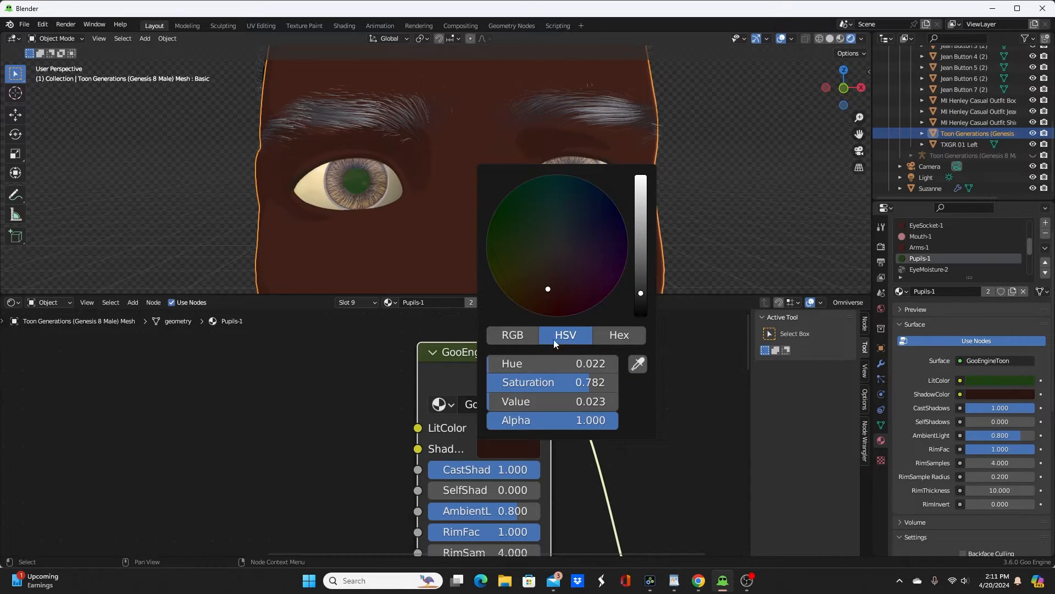
pyautogui.moveTo(549, 295); pyautogui.dragTo(528, 261)
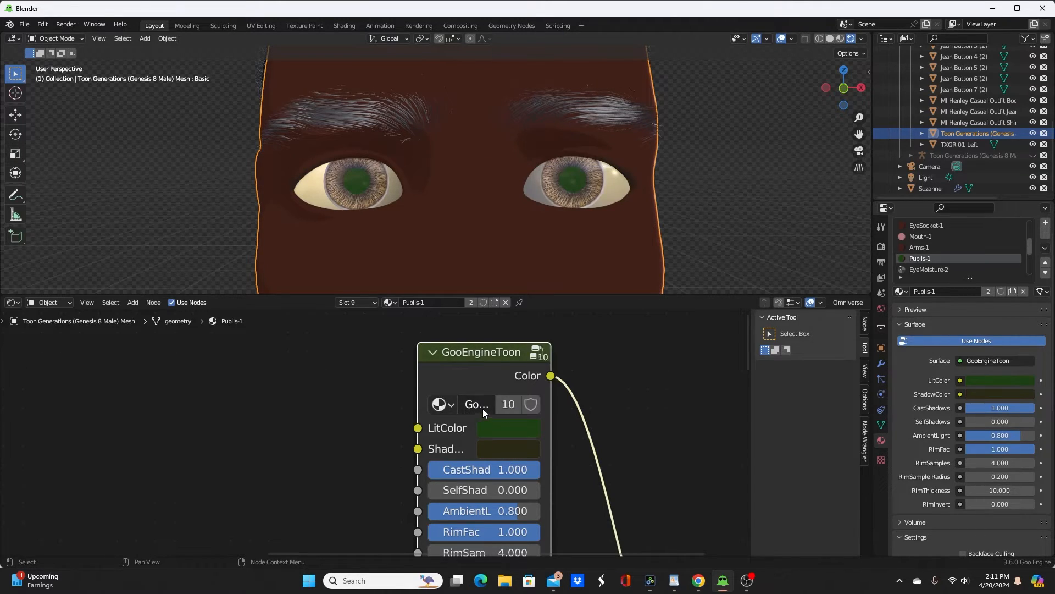
pyautogui.scroll(-3, 941, 255)
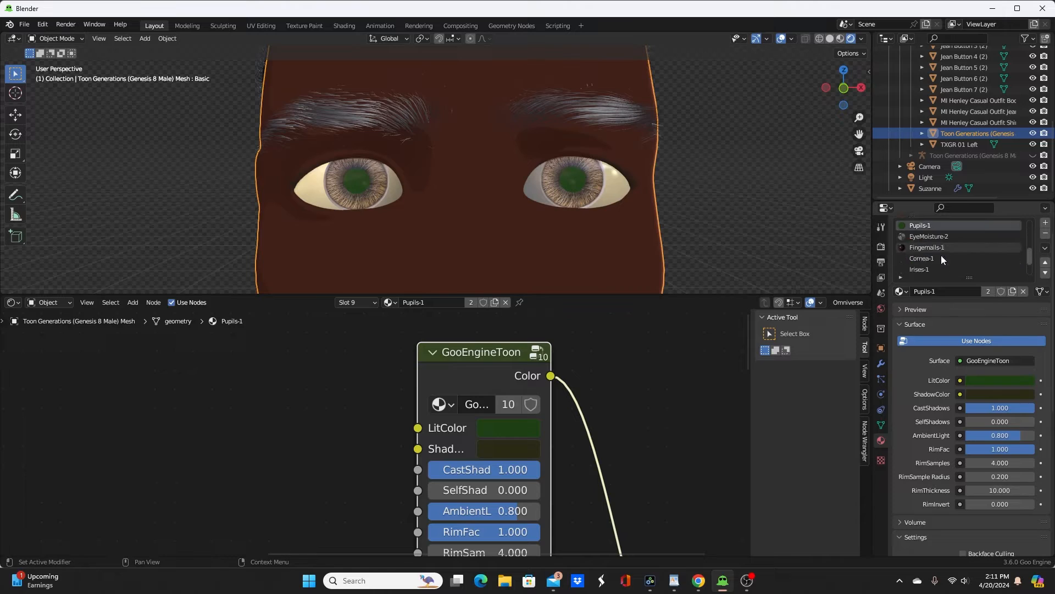
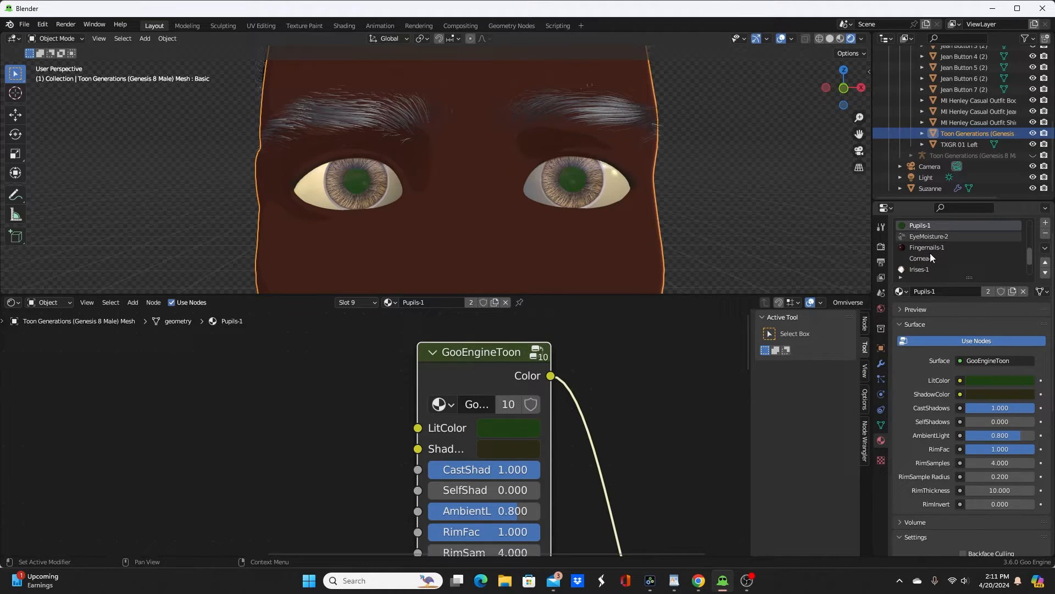
# Step: Add a Transparent BSDF to the EyeMoisture-2 material and connect its BSDF output to the Material Output surface
pyautogui.click(914, 236)
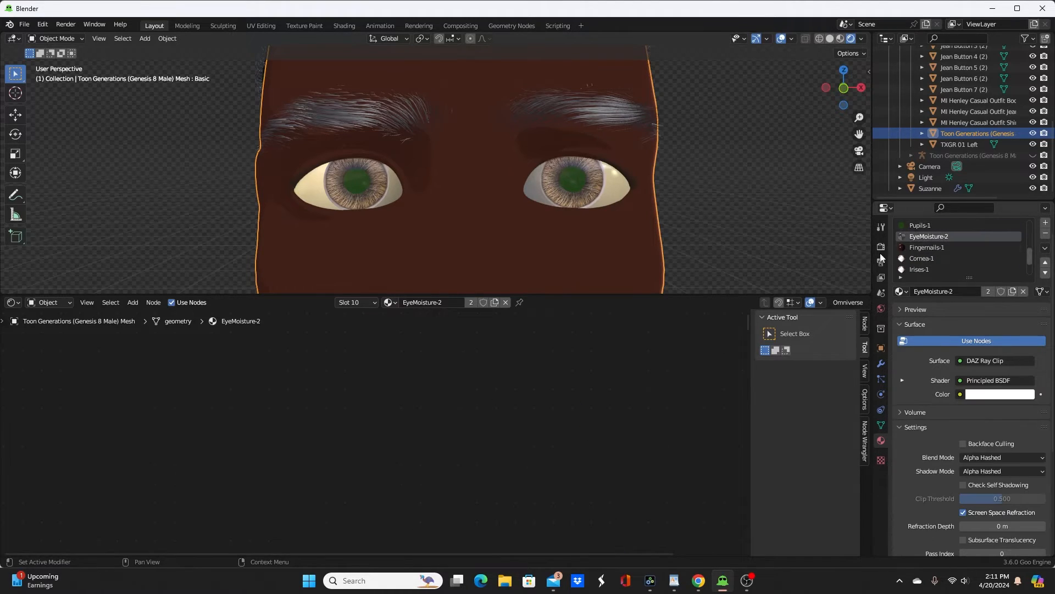
pyautogui.scroll(-10, 572, 447)
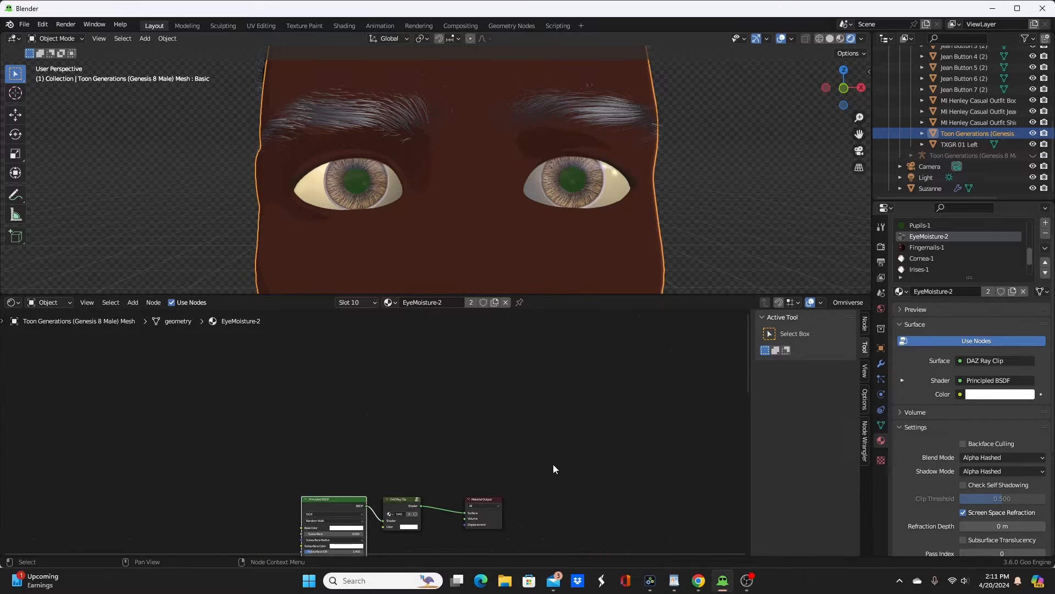
pyautogui.moveTo(467, 452); pyautogui.dragTo(519, 400, button='middle')
pyautogui.scroll(7, 541, 407)
pyautogui.hotkey('shift', 'a')
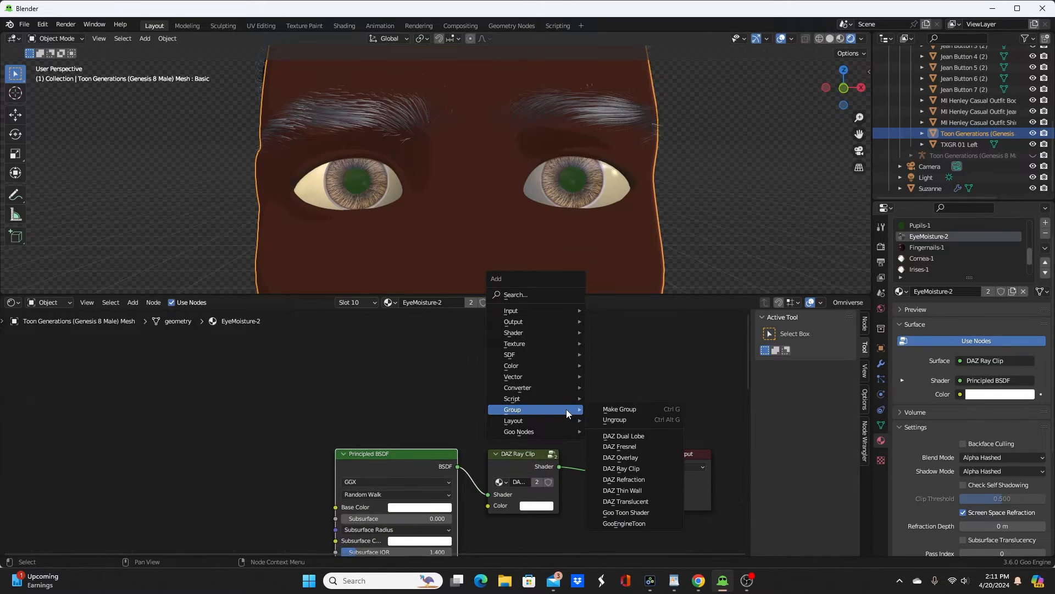
pyautogui.moveTo(568, 333)
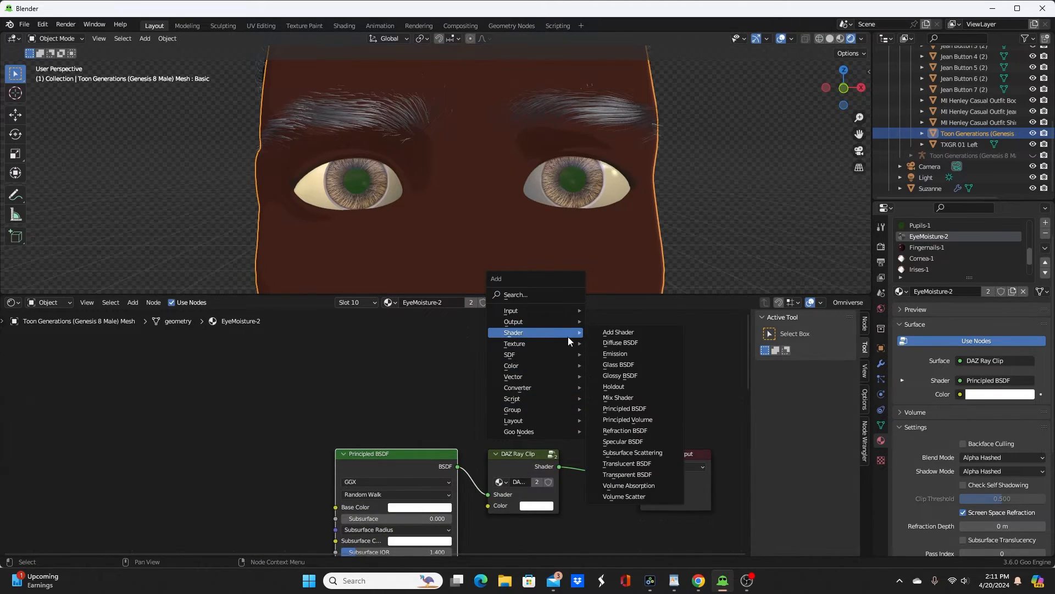
pyautogui.click(628, 474)
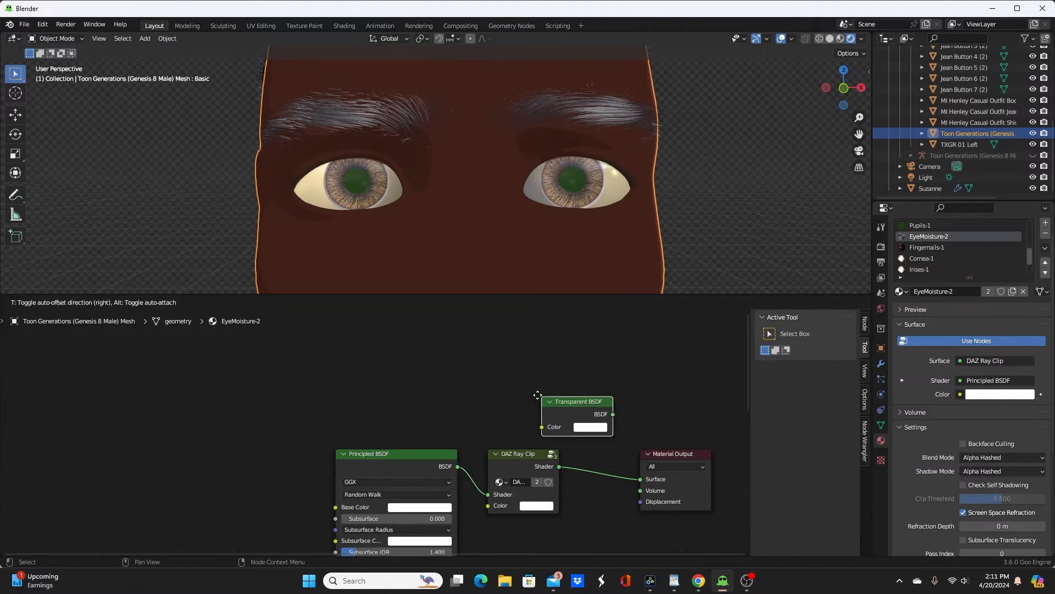
pyautogui.click(542, 391)
pyautogui.keyDown('ctrl'); pyautogui.keyDown('shift'); pyautogui.click(543, 389); pyautogui.keyUp('shift'); pyautogui.keyUp('ctrl')
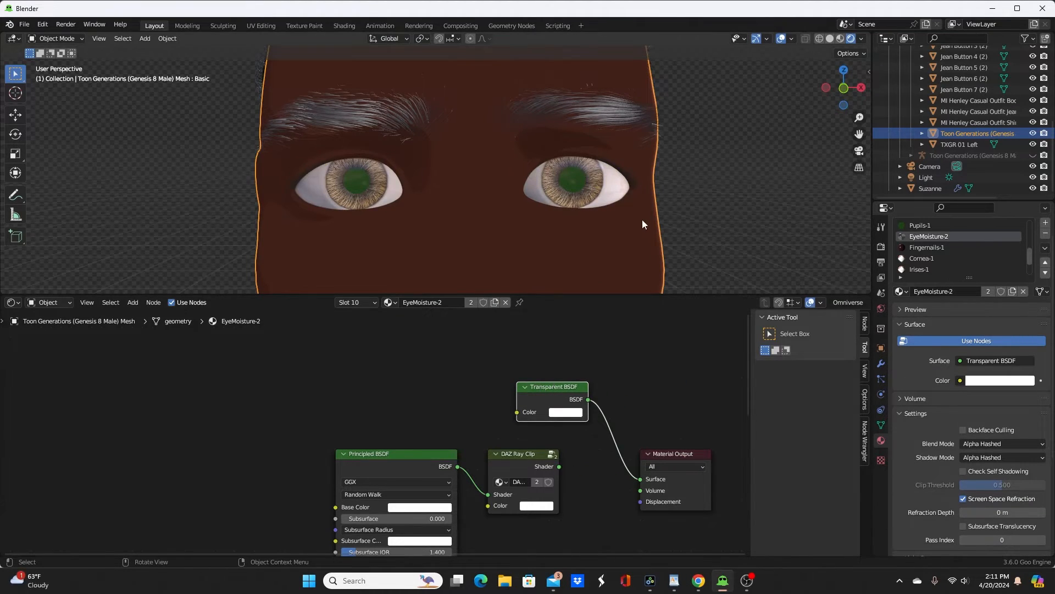
pyautogui.moveTo(642, 219); pyautogui.dragTo(610, 204, button='middle')
pyautogui.scroll(3, 610, 204)
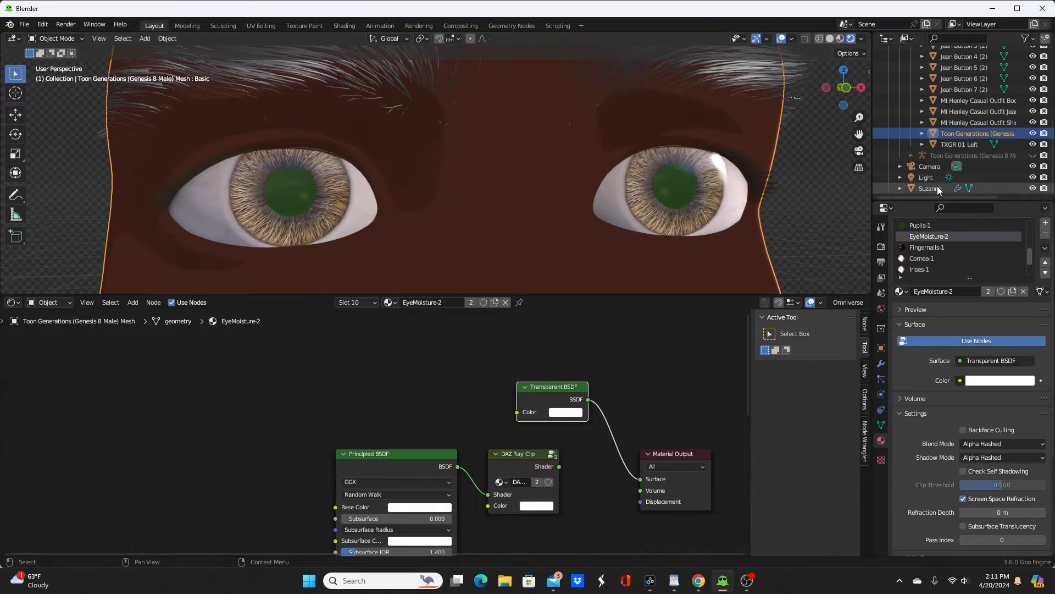
# Step: Paste the GooEngineToon node into the Fingernails-1 material and connect its Color output to the Material Output surface
pyautogui.click(934, 247)
pyautogui.scroll(-2, 566, 356)
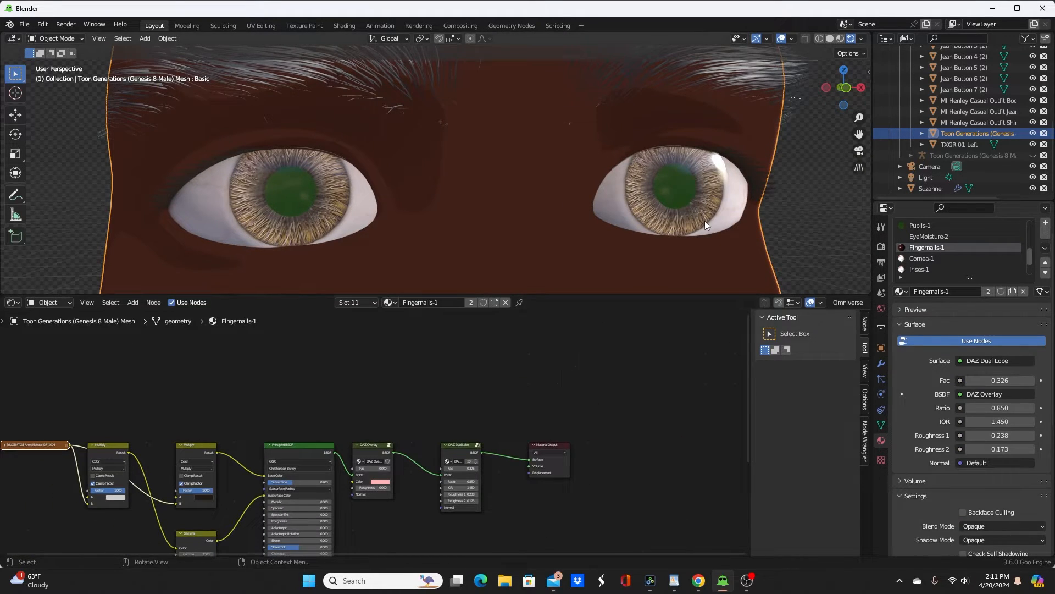
pyautogui.scroll(-5, 694, 229)
pyautogui.moveTo(693, 229); pyautogui.dragTo(329, 144, button='middle')
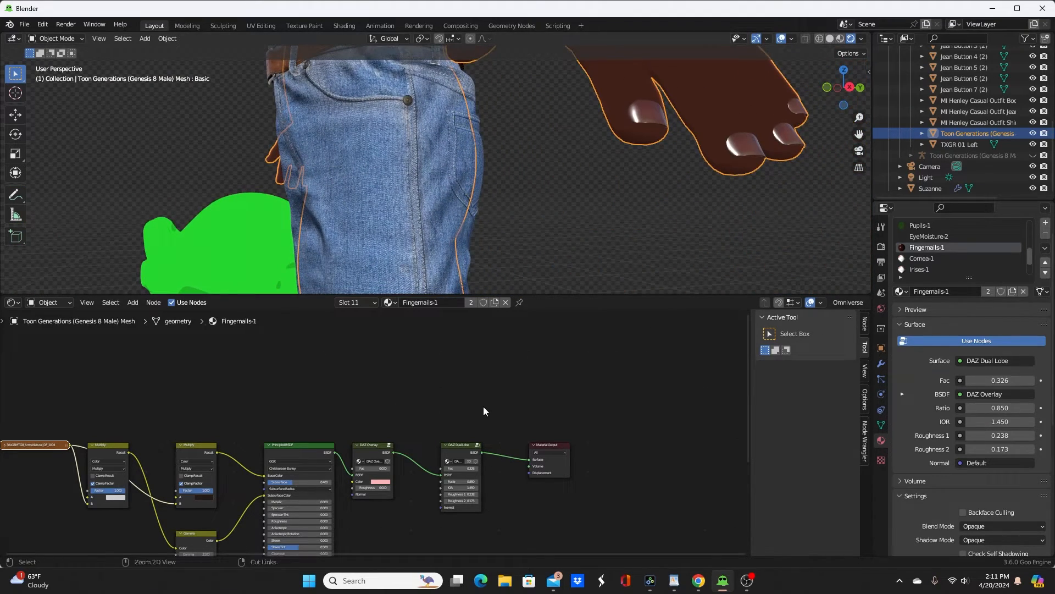
pyautogui.hotkey('ctrl', 'v')
pyautogui.moveTo(486, 368); pyautogui.dragTo(454, 351)
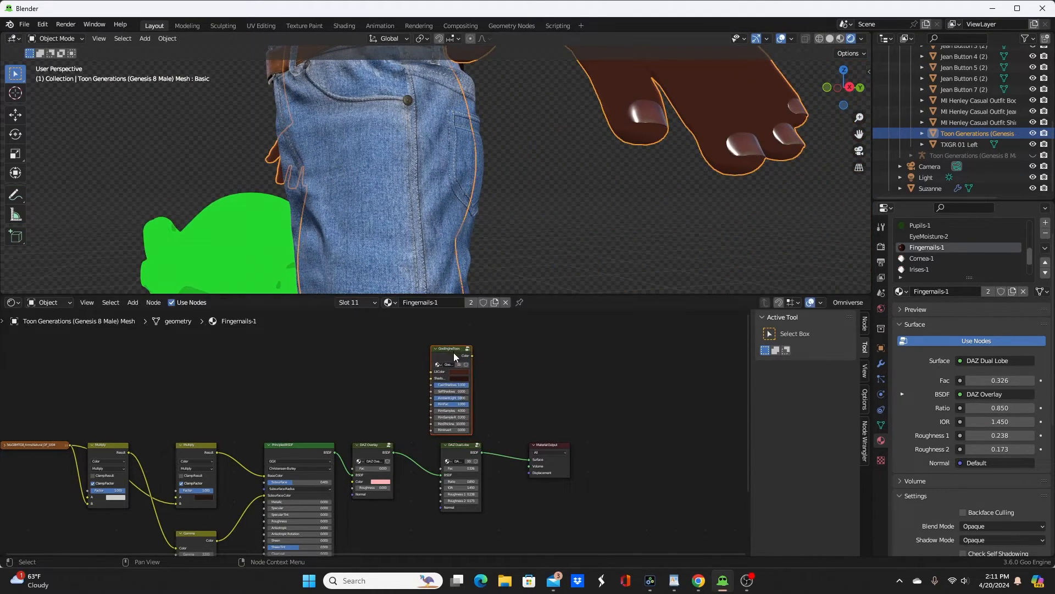
pyautogui.keyDown('ctrl'); pyautogui.keyDown('shift'); pyautogui.click(470, 384); pyautogui.keyUp('shift'); pyautogui.keyUp('ctrl')
# Step: Set the Fingernails-1 toon node's LitColor to a slightly lighter reddish brown with value 0.085
pyautogui.scroll(5, 519, 401)
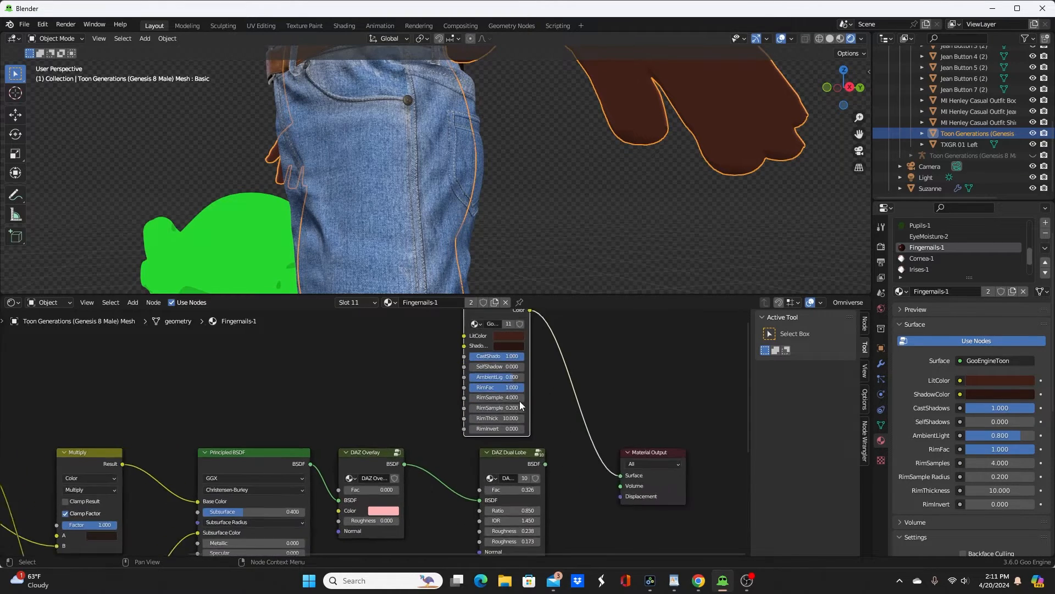
pyautogui.scroll(2, 492, 485)
pyautogui.click(577, 426)
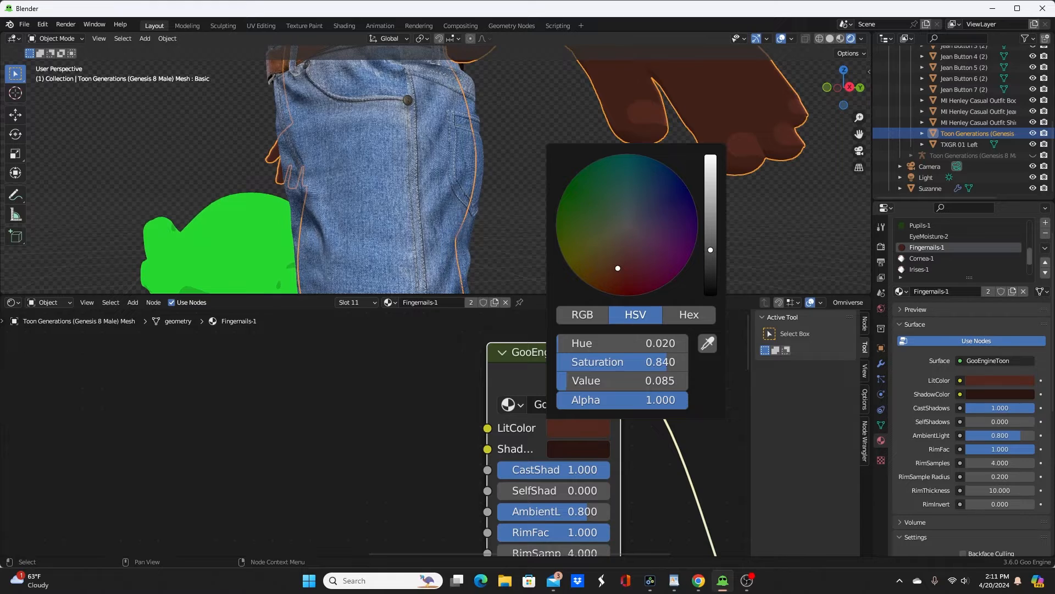
# Step: Paste the GooEngineToon node into the Cornea-1 material and connect its Color output to the Material Output surface
pyautogui.scroll(-5, 762, 212)
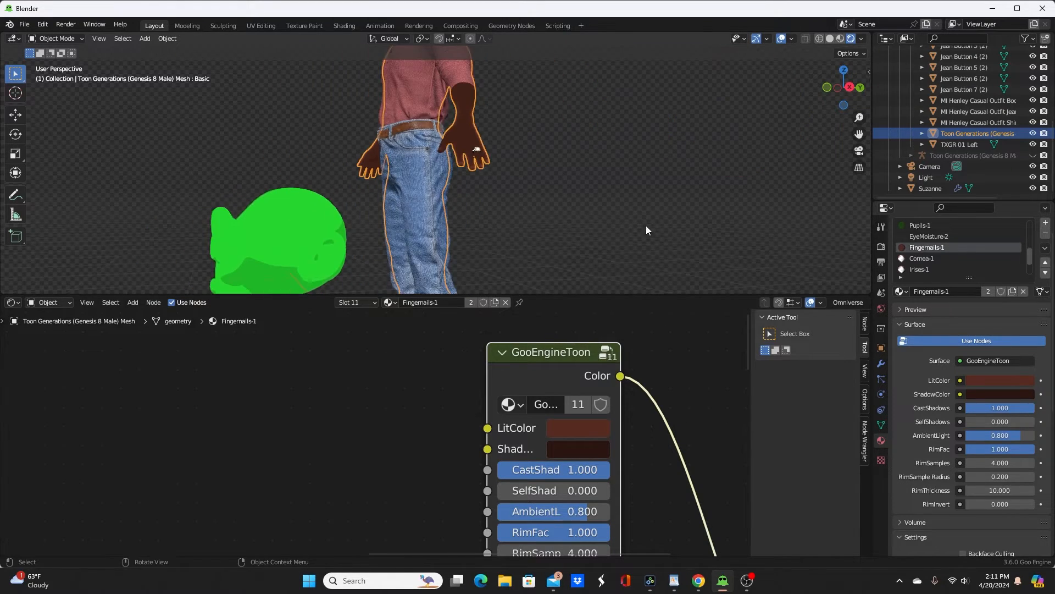
pyautogui.moveTo(616, 208); pyautogui.dragTo(569, 104, button='middle')
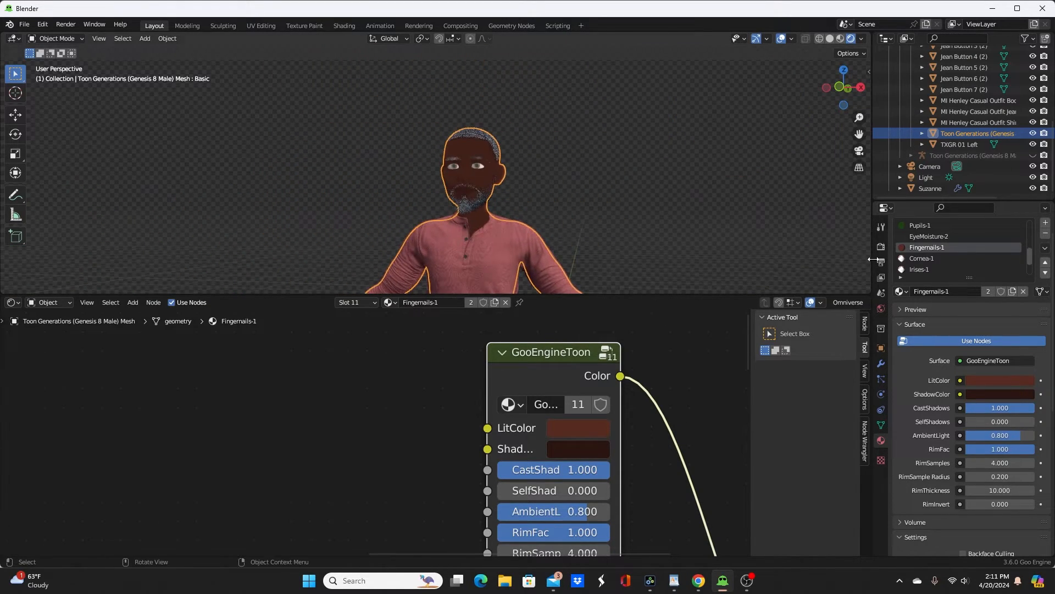
pyautogui.click(944, 256)
pyautogui.scroll(6, 525, 206)
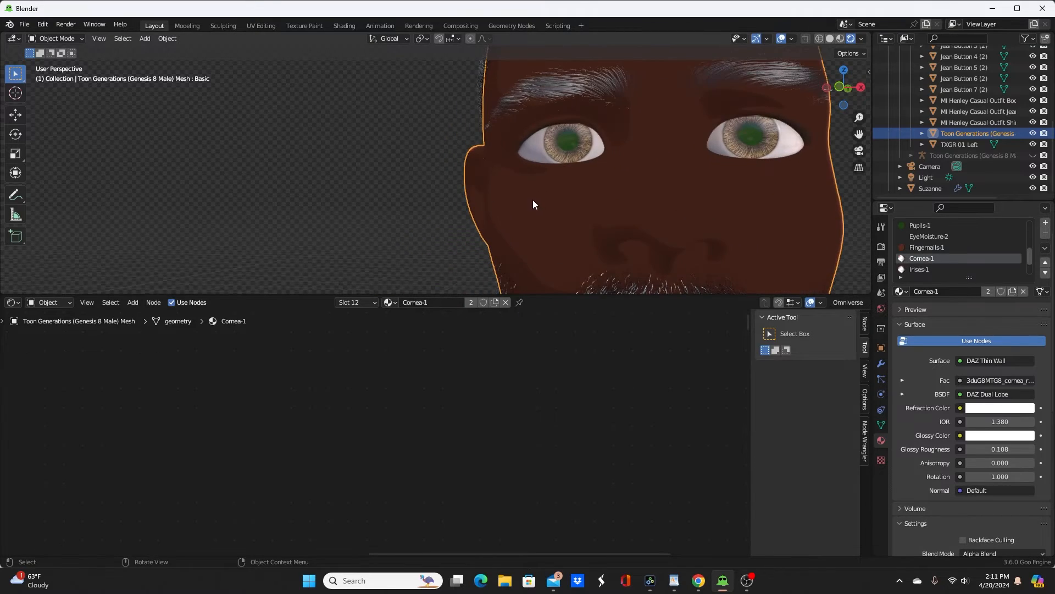
pyautogui.keyDown('shift'); pyautogui.moveTo(532, 200); pyautogui.dragTo(442, 229, button='middle'); pyautogui.keyUp('shift')
pyautogui.scroll(3, 444, 227)
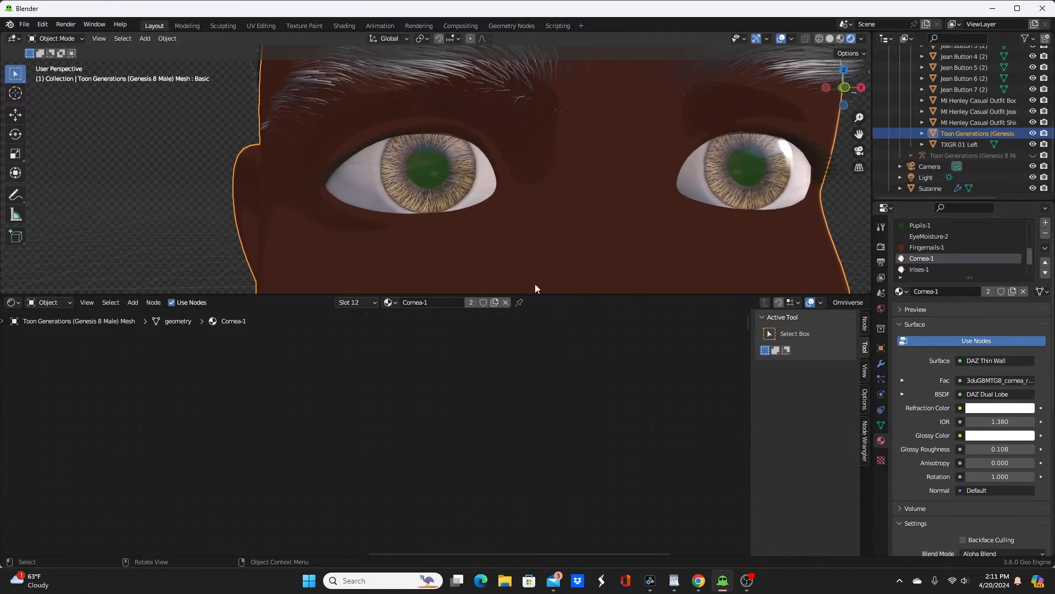
pyautogui.hotkey('ctrl', 'v')
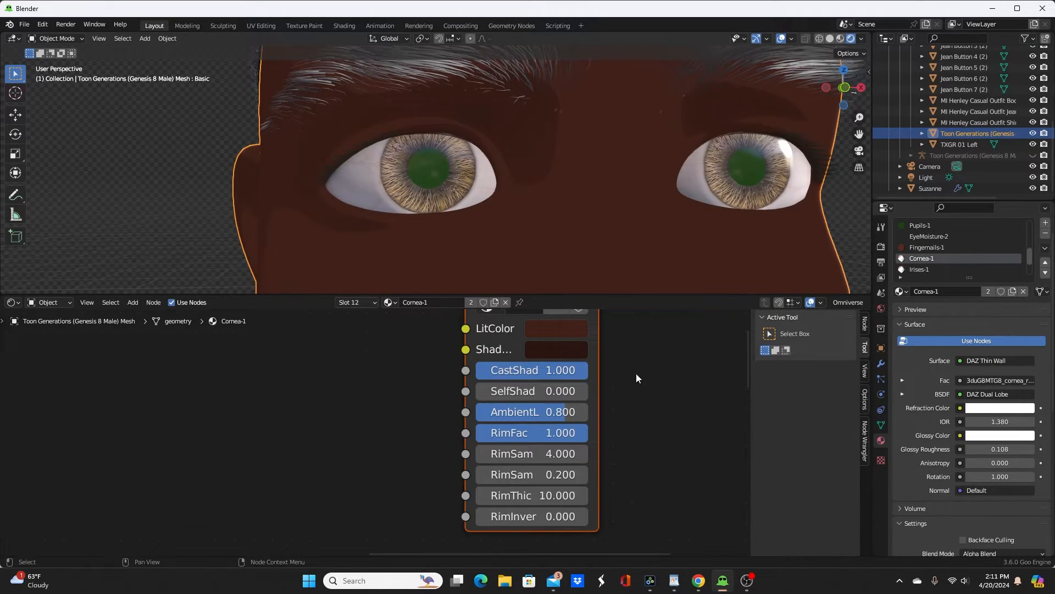
pyautogui.moveTo(624, 363); pyautogui.dragTo(563, 444, button='middle')
pyautogui.scroll(-7, 635, 426)
pyautogui.moveTo(629, 454); pyautogui.dragTo(593, 407, button='middle')
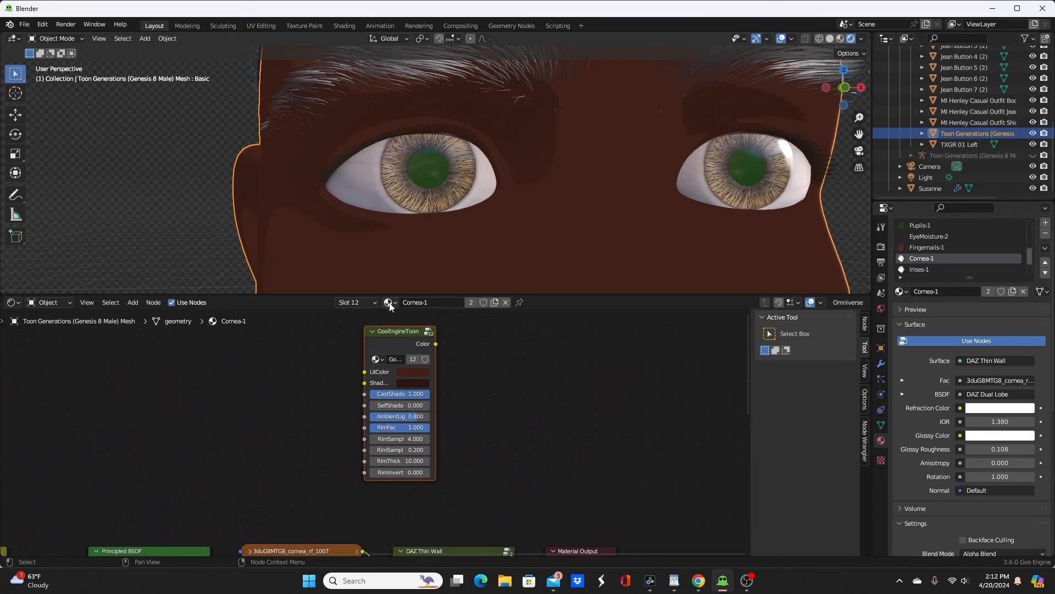
pyautogui.keyDown('ctrl'); pyautogui.keyDown('shift'); pyautogui.click(391, 338); pyautogui.keyUp('shift'); pyautogui.keyUp('ctrl')
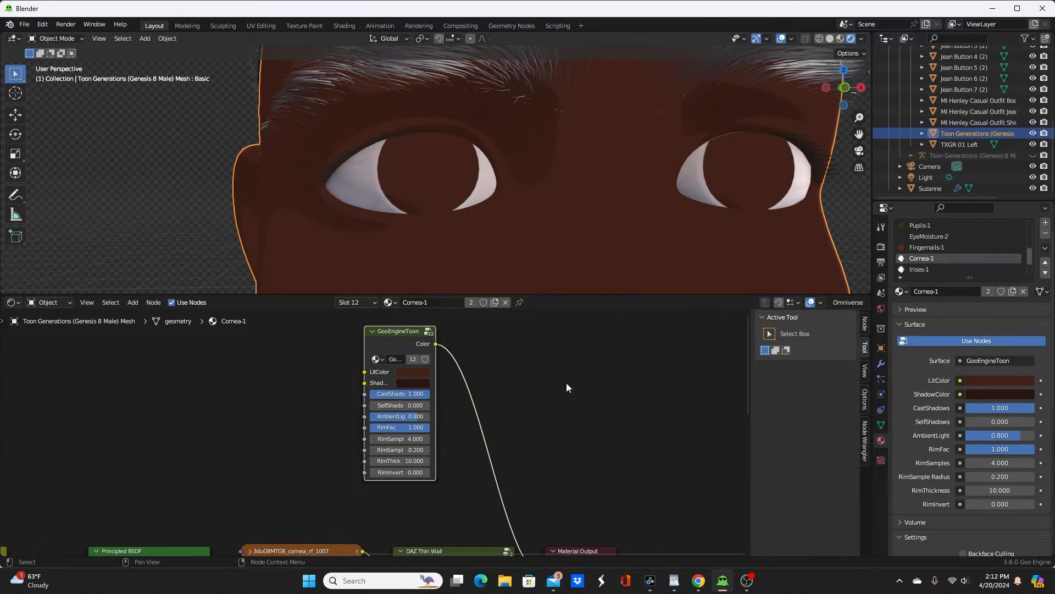
# Step: Insert a Mix Shader before the Cornea-1 Material Output and drive its Fac with the cornea refraction texture
pyautogui.scroll(-2, 568, 385)
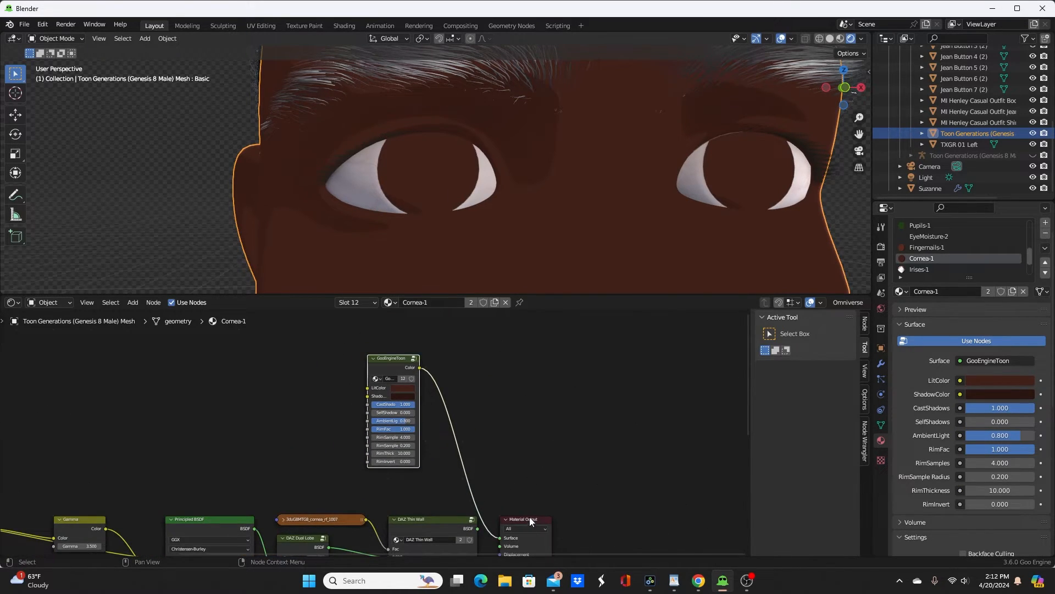
pyautogui.moveTo(528, 520); pyautogui.dragTo(679, 492)
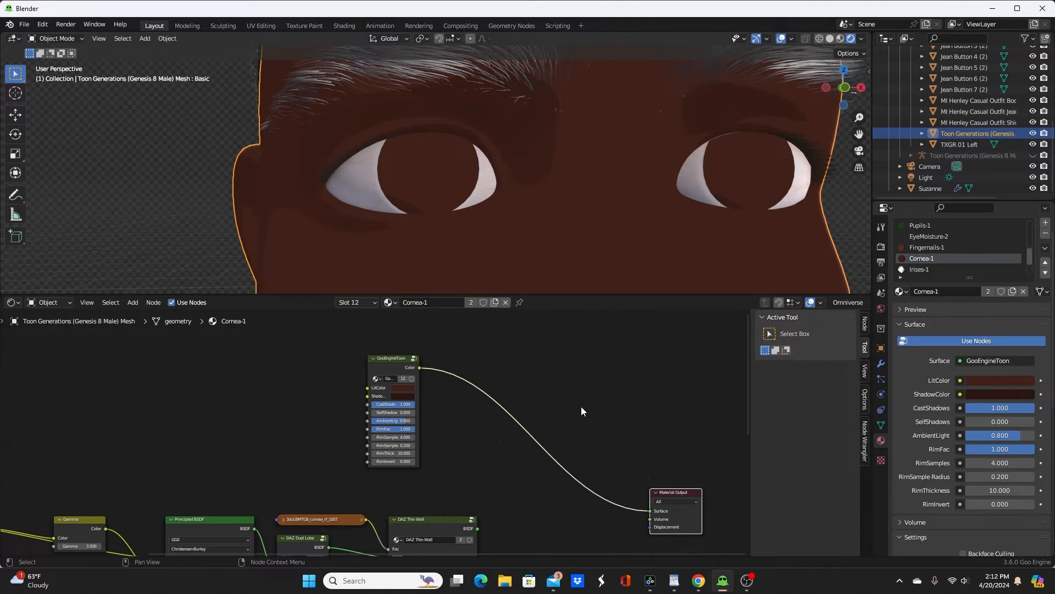
pyautogui.hotkey('shift', 'a')
pyautogui.moveTo(576, 394)
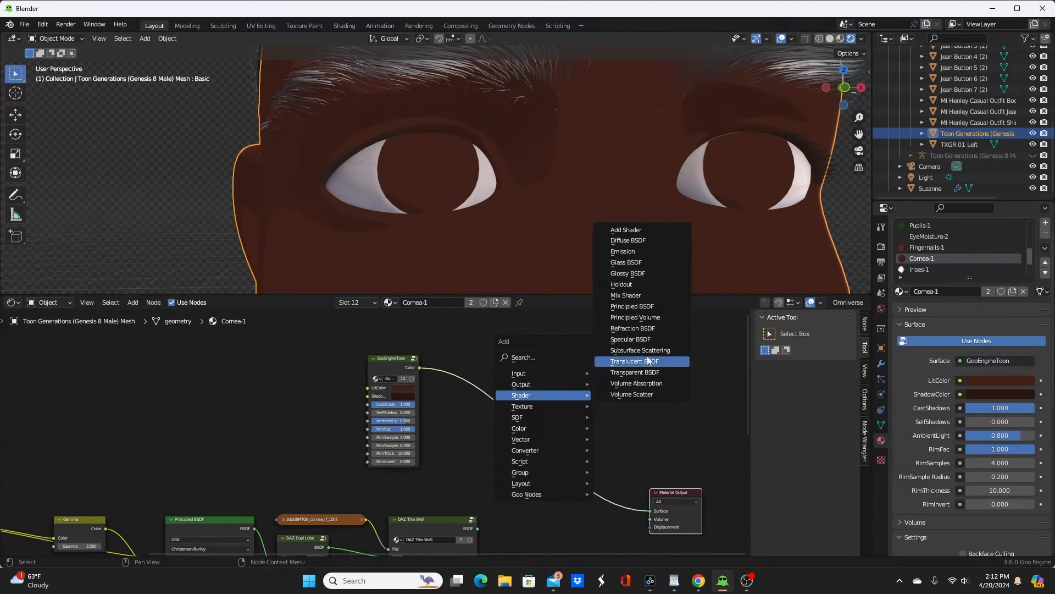
pyautogui.click(626, 295)
pyautogui.click(550, 466)
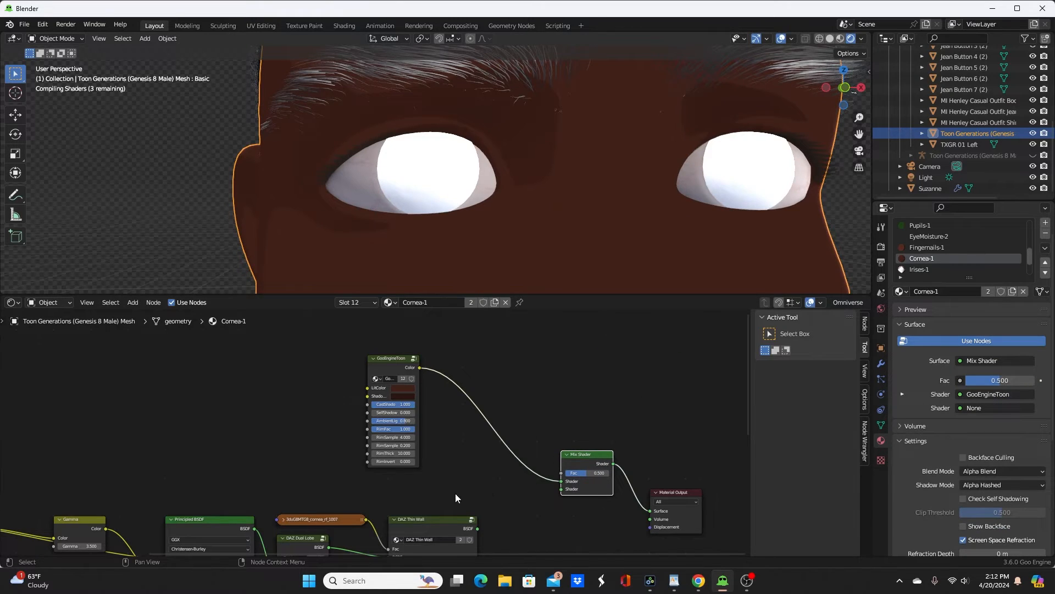
pyautogui.moveTo(365, 521); pyautogui.dragTo(563, 471)
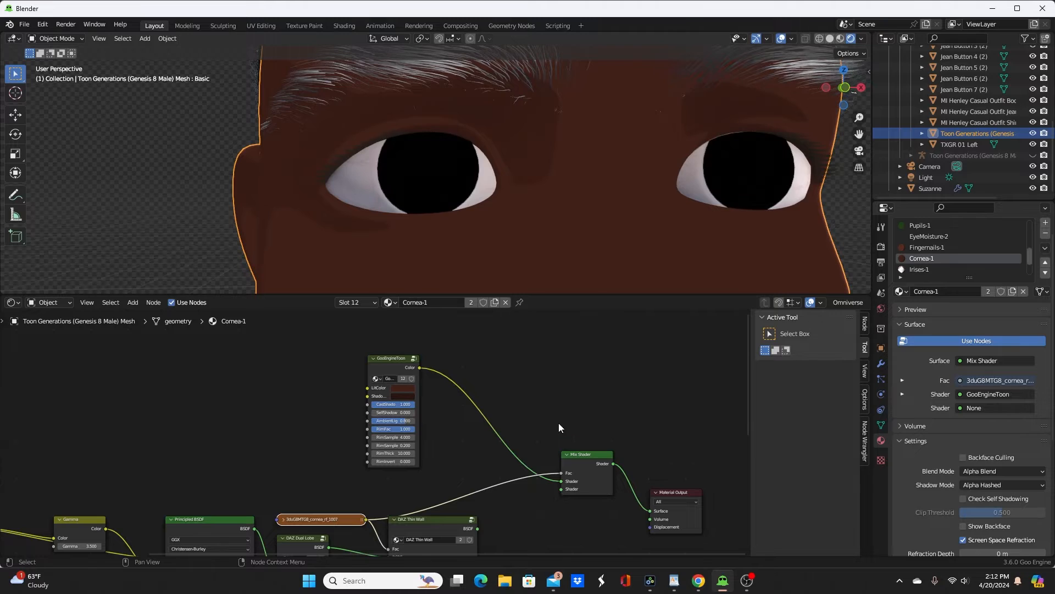
# Step: Add a Transparent BSDF to Cornea-1, feeding GooEngineToon into the Mix Shader's first Shader input and the transparent shader into its second
pyautogui.hotkey('shift', 'a')
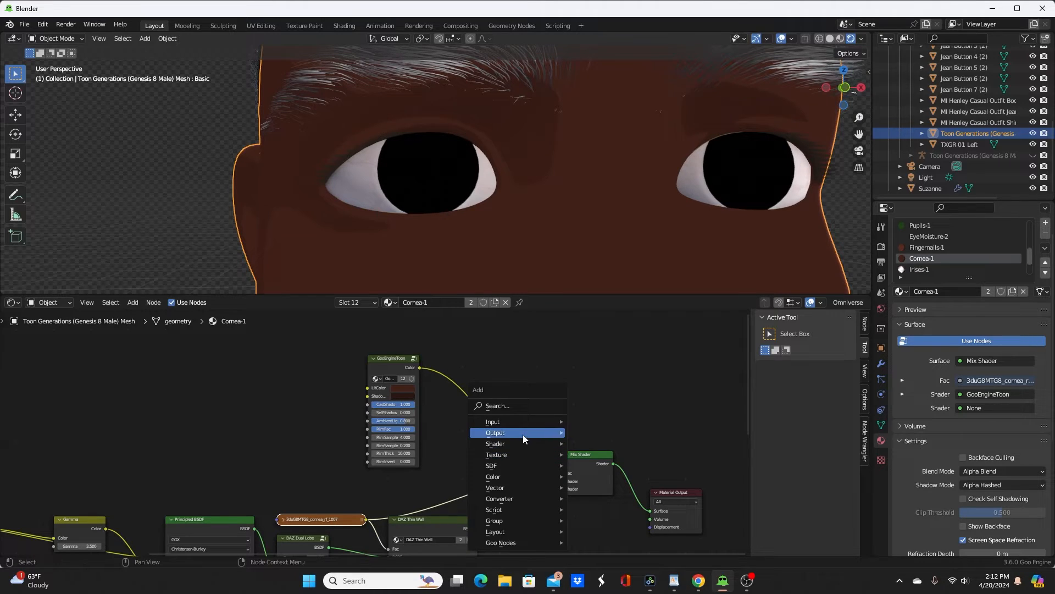
pyautogui.moveTo(525, 441)
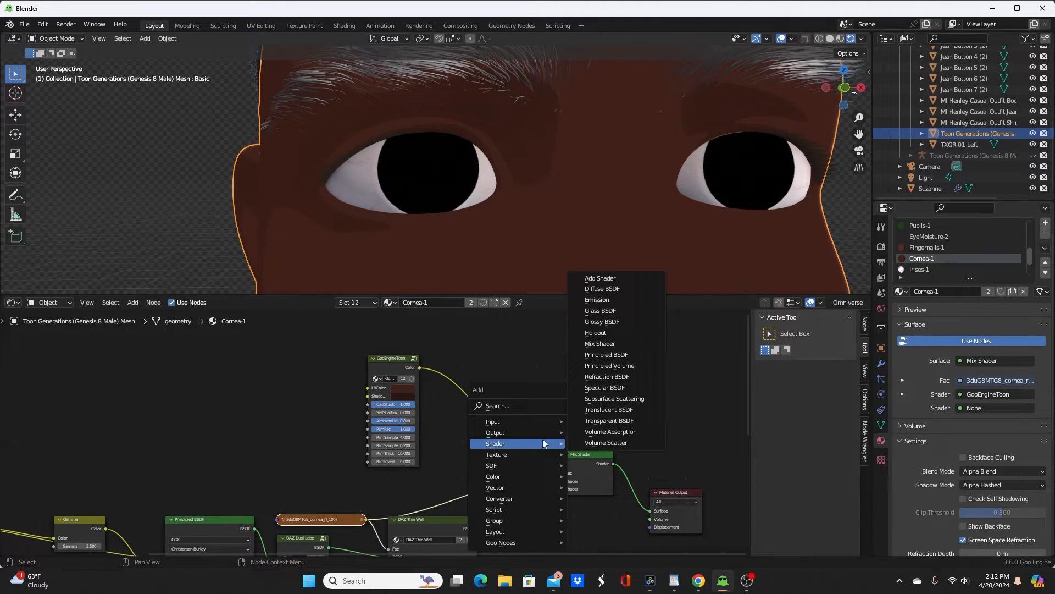
pyautogui.click(607, 422)
pyautogui.click(434, 440)
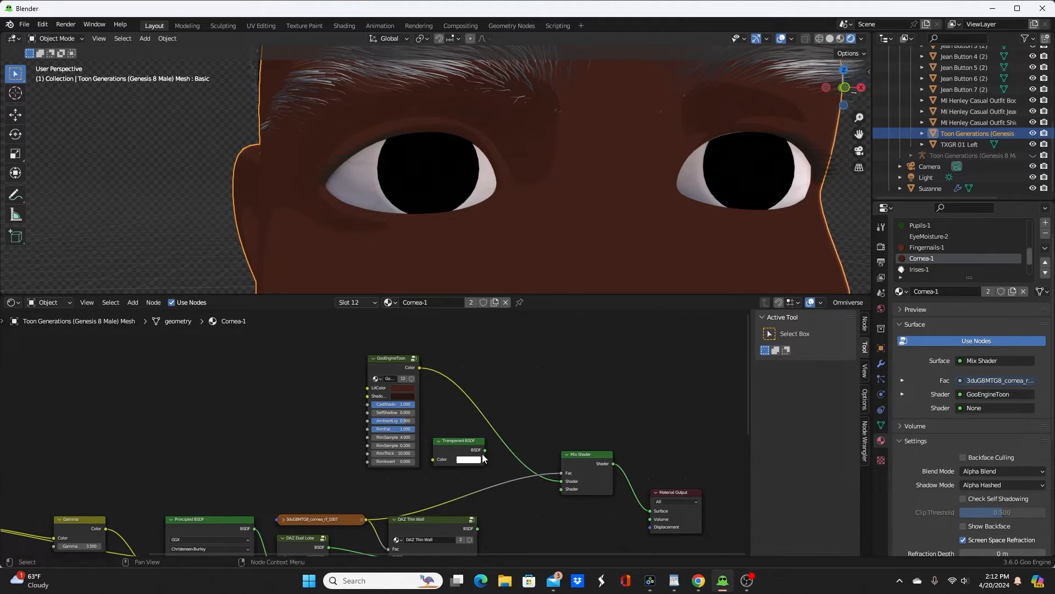
pyautogui.moveTo(486, 451); pyautogui.dragTo(561, 481)
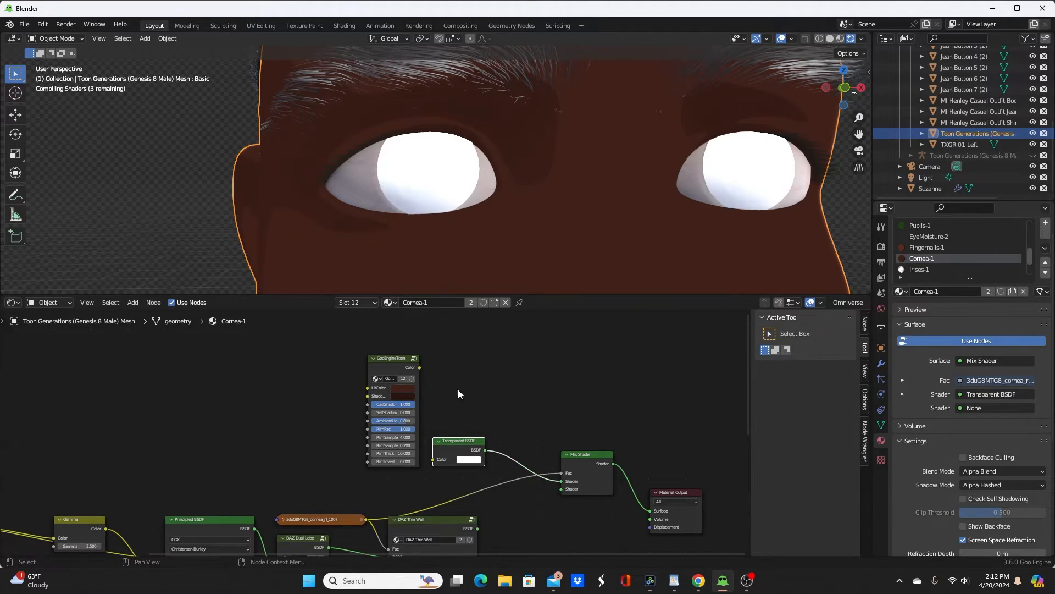
pyautogui.moveTo(421, 366); pyautogui.dragTo(556, 490)
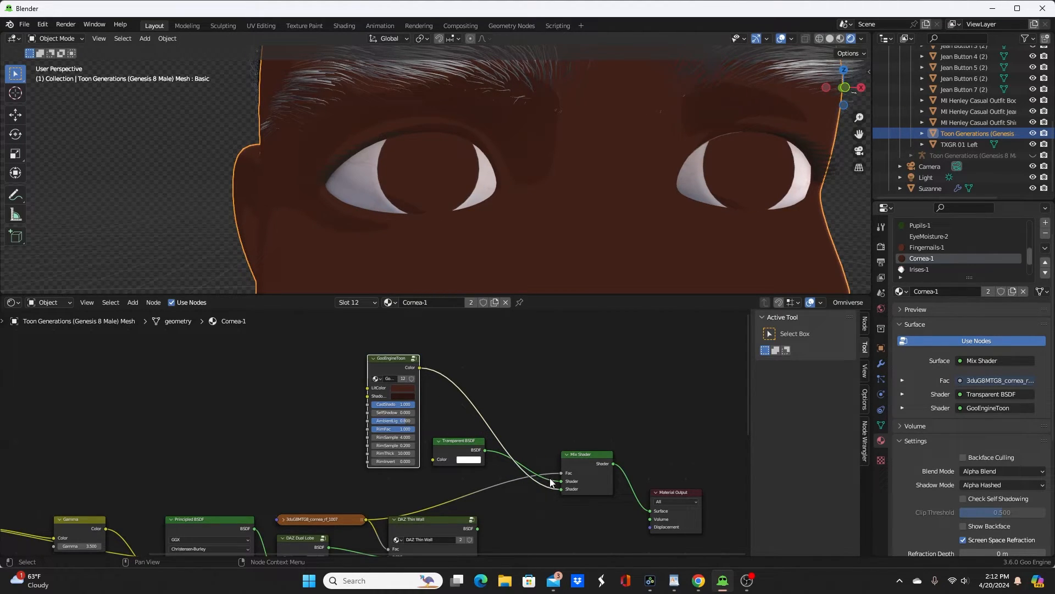
pyautogui.moveTo(557, 490); pyautogui.dragTo(561, 481)
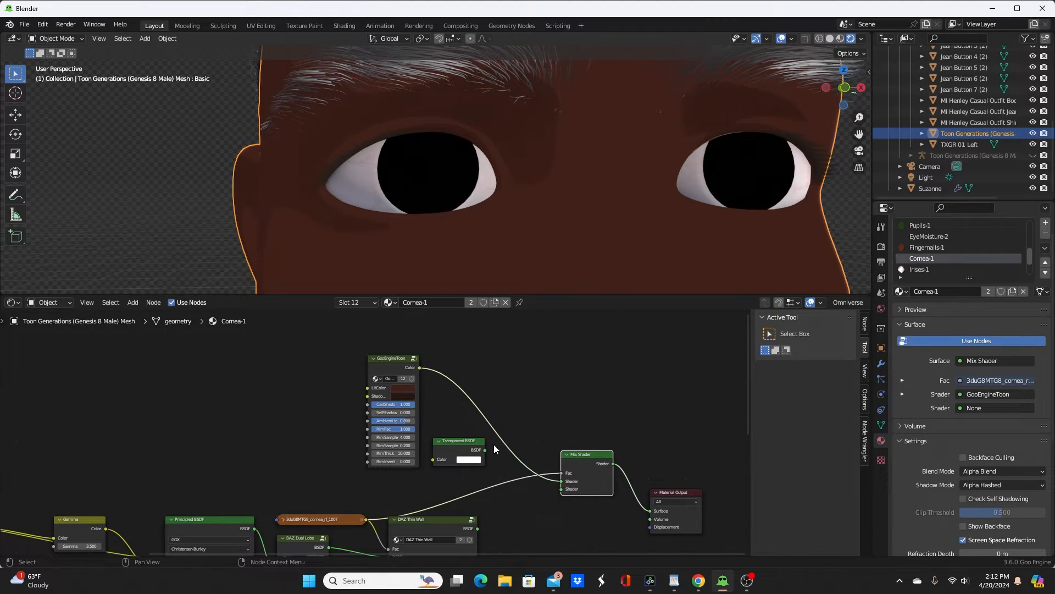
pyautogui.moveTo(485, 449); pyautogui.dragTo(556, 489)
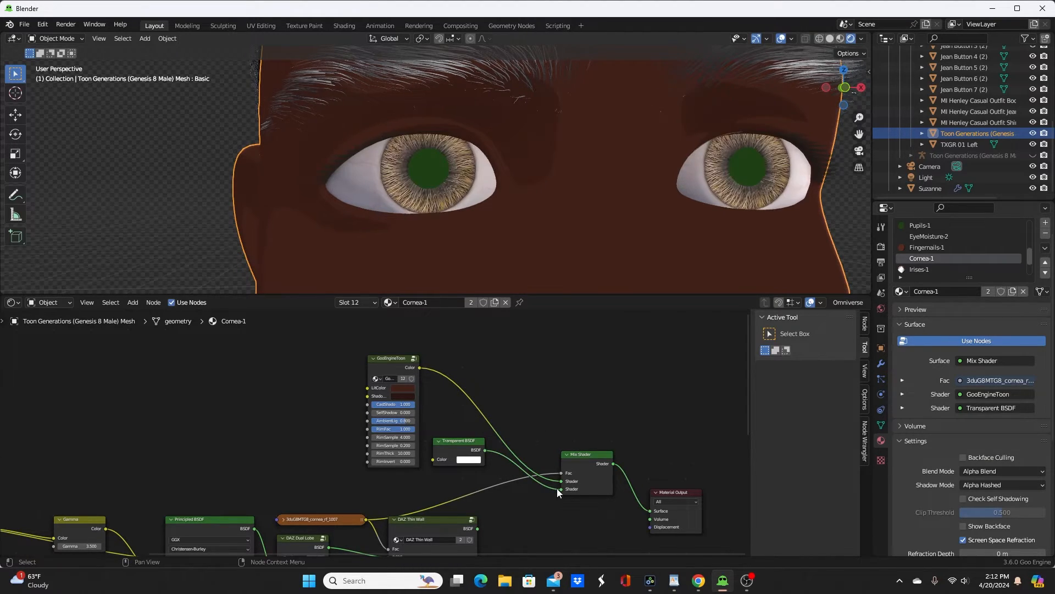
# Step: Open the Cornea-1 toon node's LitColor and examine the eyes from another angle
pyautogui.scroll(2, 551, 357)
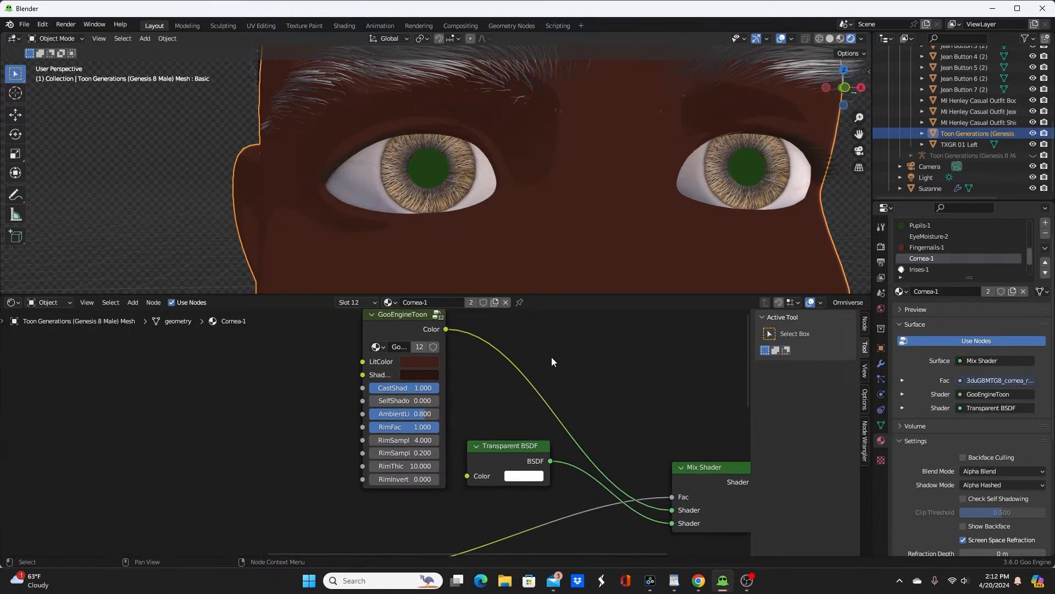
pyautogui.scroll(2, 597, 354)
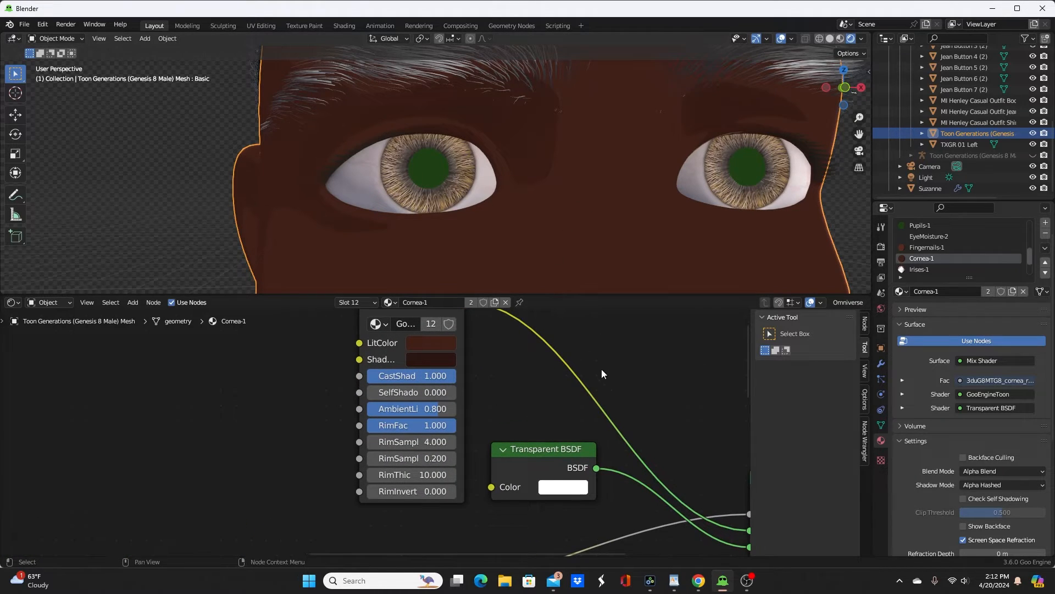
pyautogui.moveTo(583, 361); pyautogui.dragTo(489, 401, button='middle')
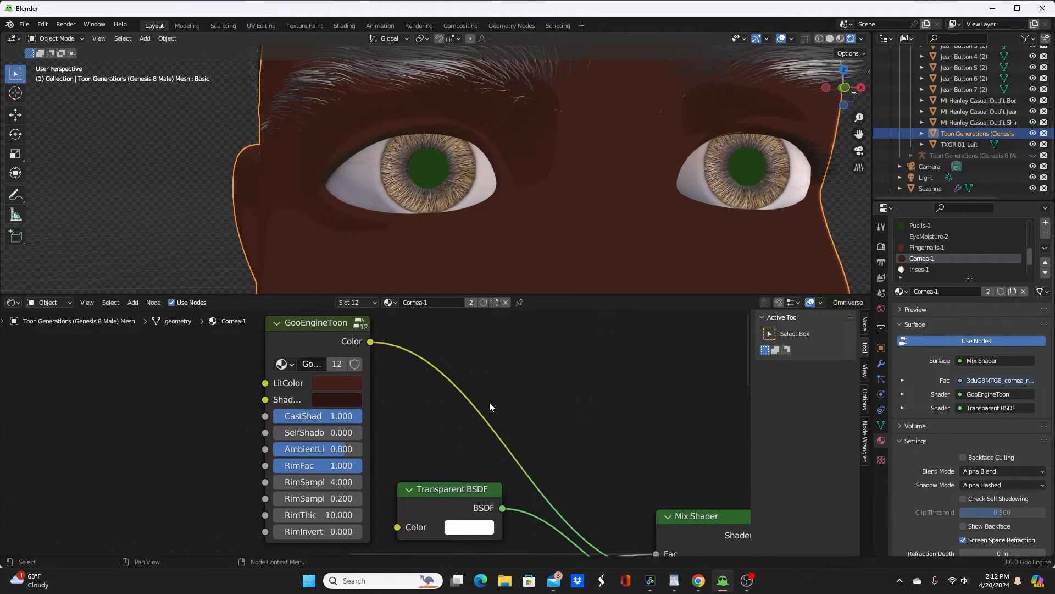
pyautogui.click(345, 383)
pyautogui.moveTo(463, 209); pyautogui.dragTo(408, 210, button='middle')
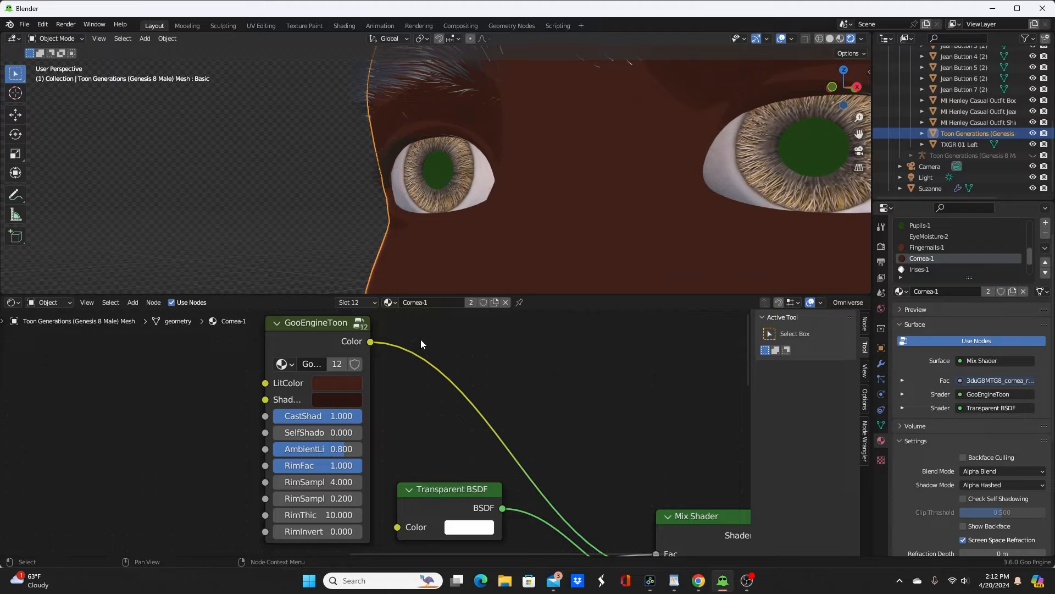
# Step: Paste the GooEngineToon node into the Irises-1 material and connect its Color output to the Material Output surface
pyautogui.click(934, 269)
pyautogui.press('Home')
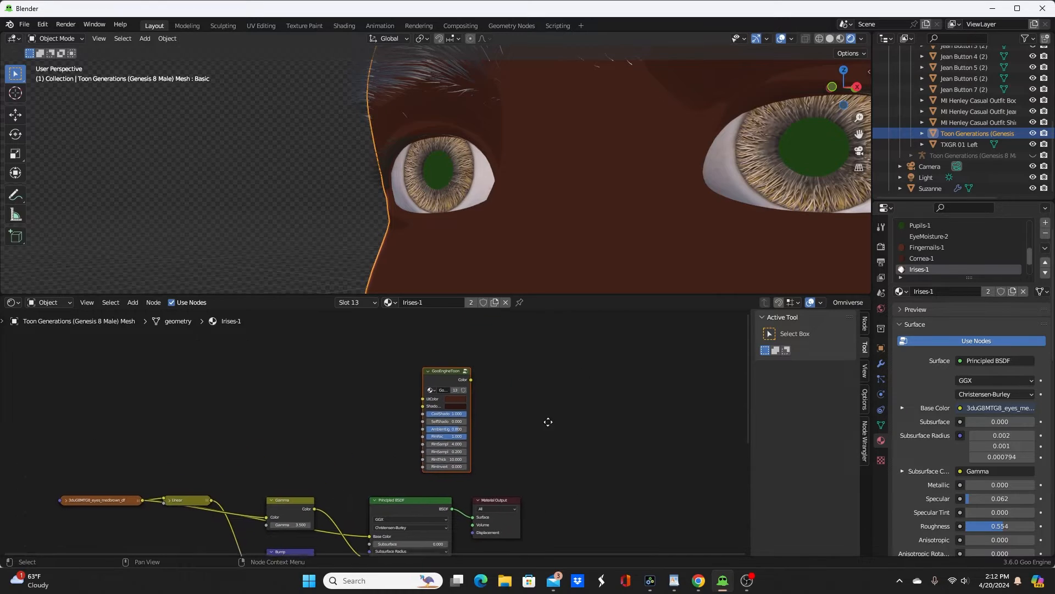
pyautogui.scroll(2, 494, 426)
pyautogui.keyDown('ctrl'); pyautogui.keyDown('shift'); pyautogui.click(400, 381); pyautogui.keyUp('shift'); pyautogui.keyUp('ctrl')
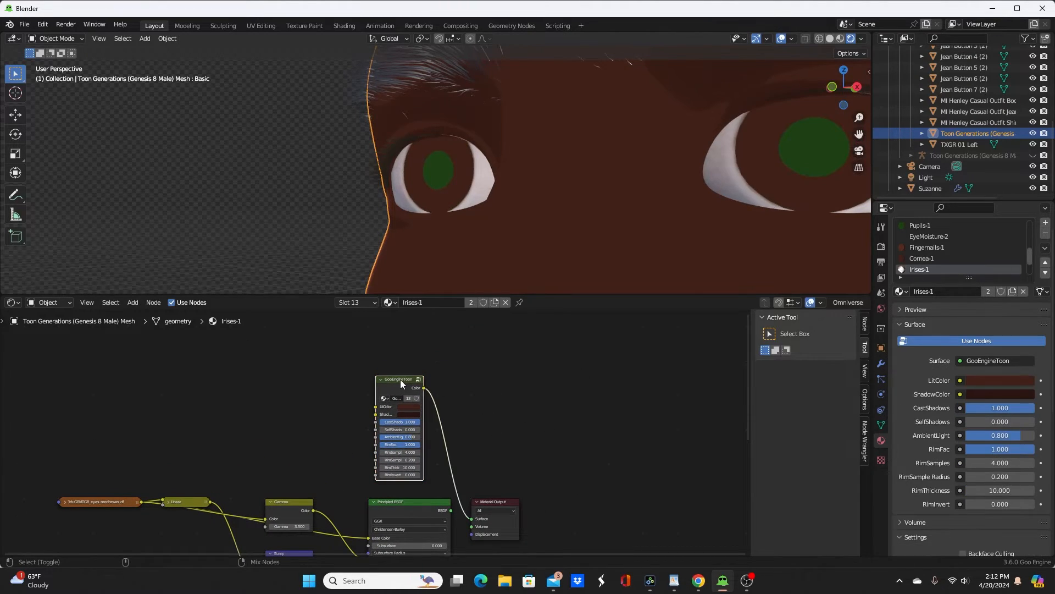
# Step: Set the Irises-1 toon node's LitColor to dark teal with hue 0.495, saturation 0.821 and value 0.051
pyautogui.scroll(2, 458, 374)
pyautogui.scroll(3, 520, 371)
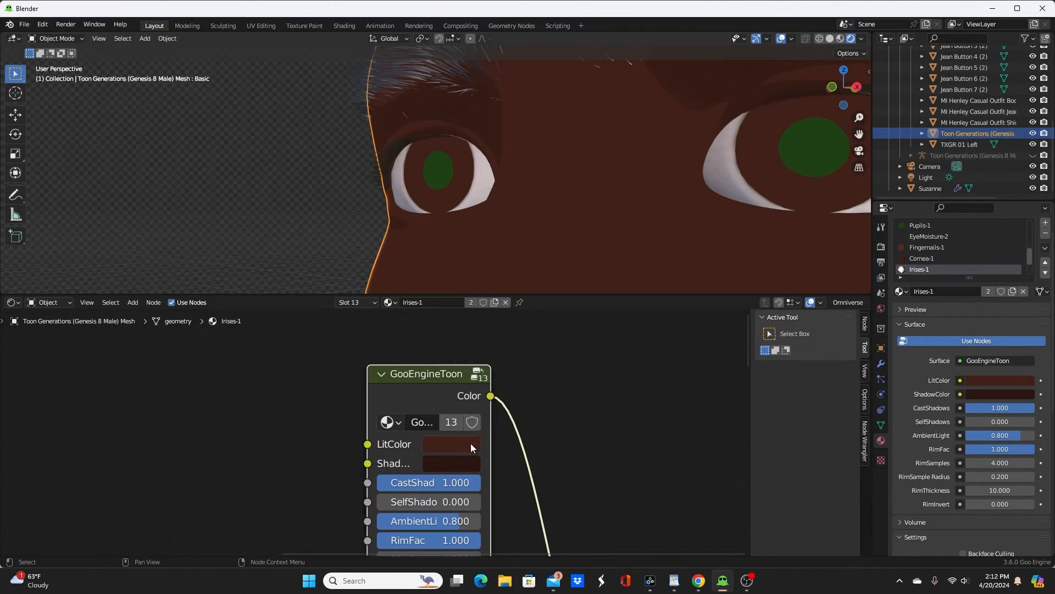
pyautogui.click(470, 443)
pyautogui.moveTo(529, 261)
pyautogui.mouseDown()
pyautogui.moveTo(464, 271)
pyautogui.moveTo(454, 232)
pyautogui.moveTo(452, 255)
pyautogui.moveTo(478, 259)
pyautogui.moveTo(442, 264)
pyautogui.moveTo(502, 215)
pyautogui.mouseUp()
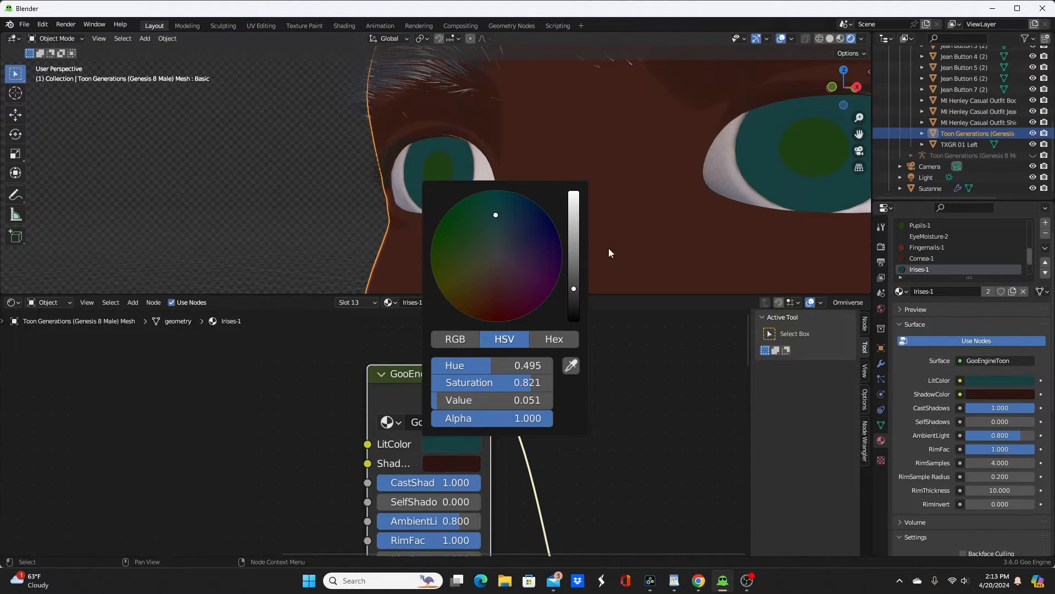
pyautogui.click(654, 450)
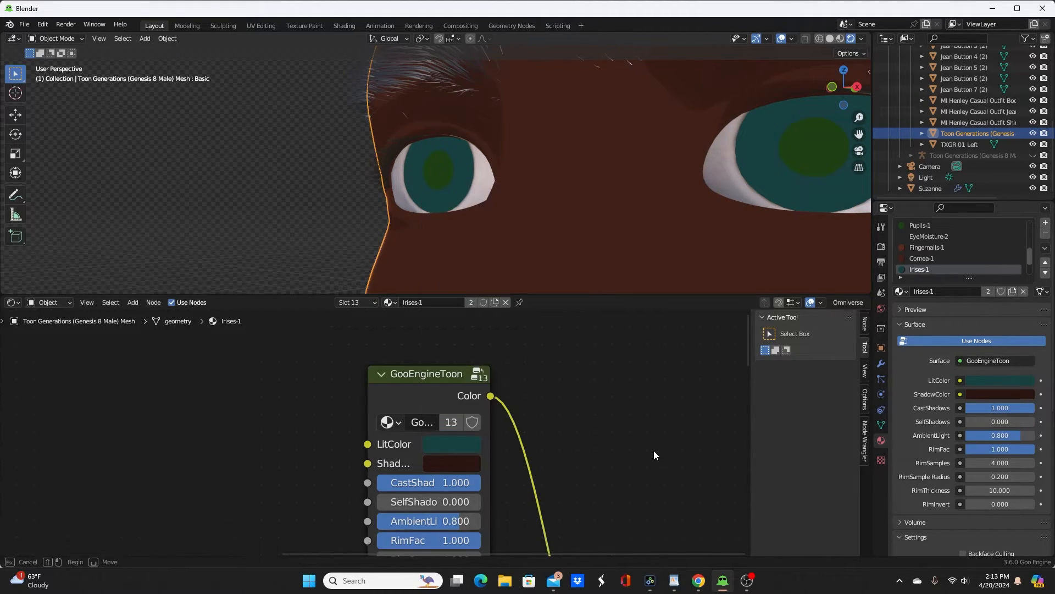
# Step: Copy the Irises-1 teal LitColor to ShadowColor and darken the shadow colour slightly
pyautogui.moveTo(459, 448); pyautogui.dragTo(462, 464)
pyautogui.click(461, 463)
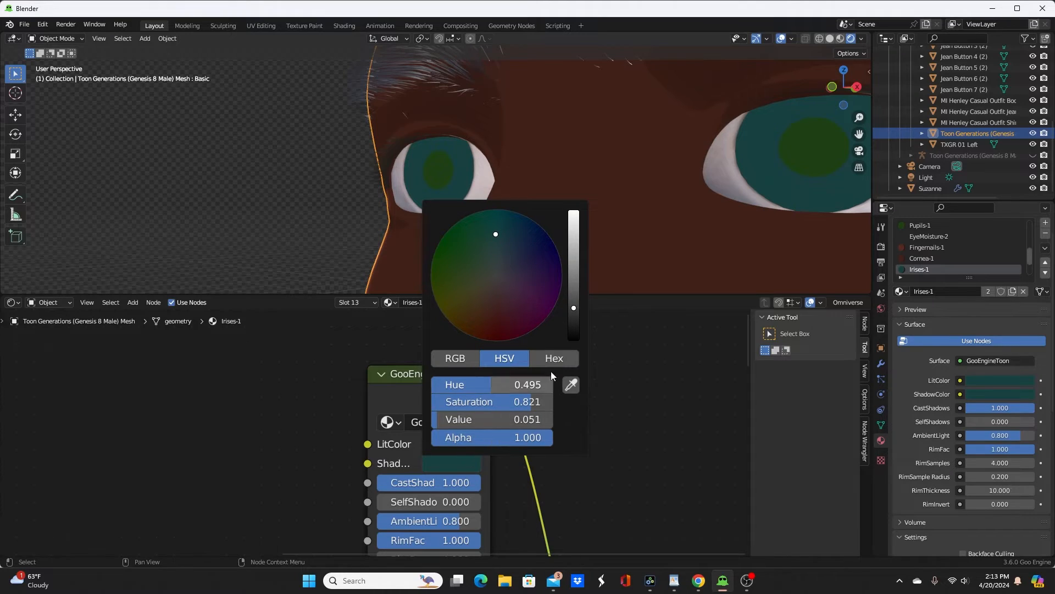
pyautogui.moveTo(574, 308); pyautogui.dragTo(574, 315)
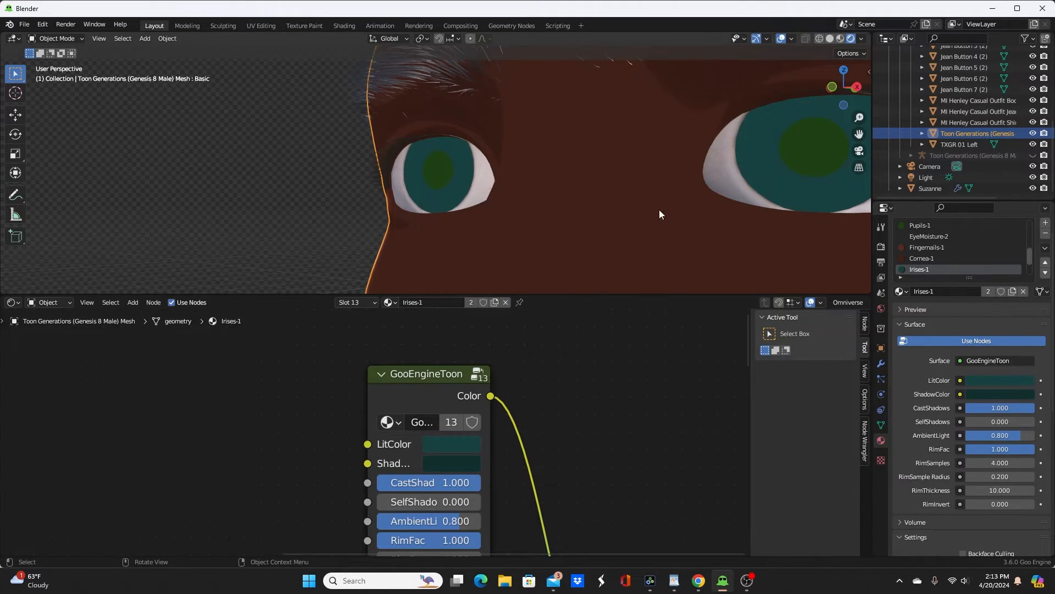
# Step: Change the Pupils-1 toon node's LitColor to dark red and check the eyes from the side of the head
pyautogui.click(923, 226)
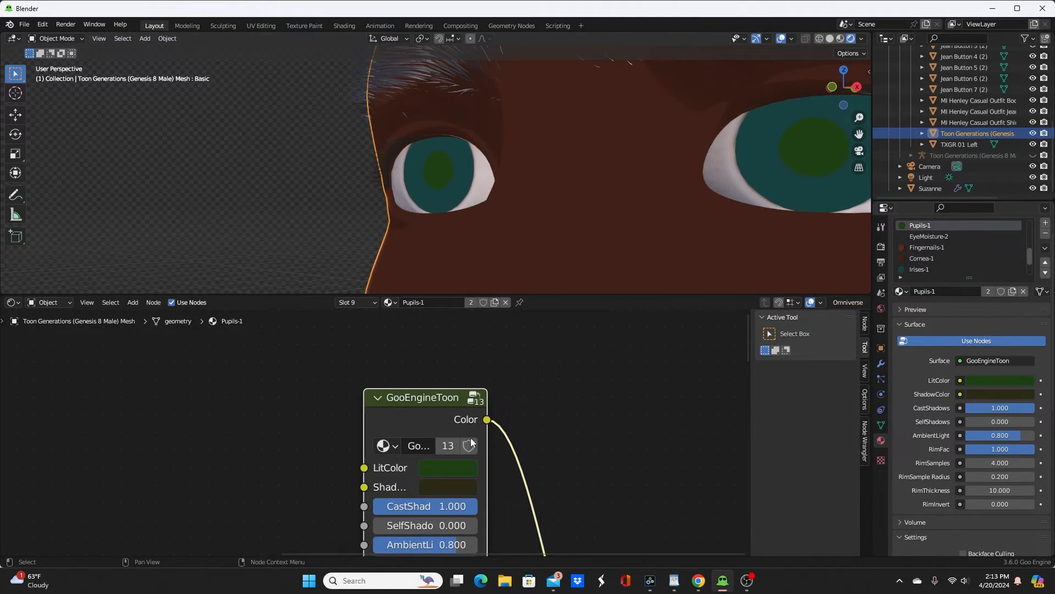
pyautogui.click(457, 470)
pyautogui.moveTo(451, 267); pyautogui.dragTo(489, 331)
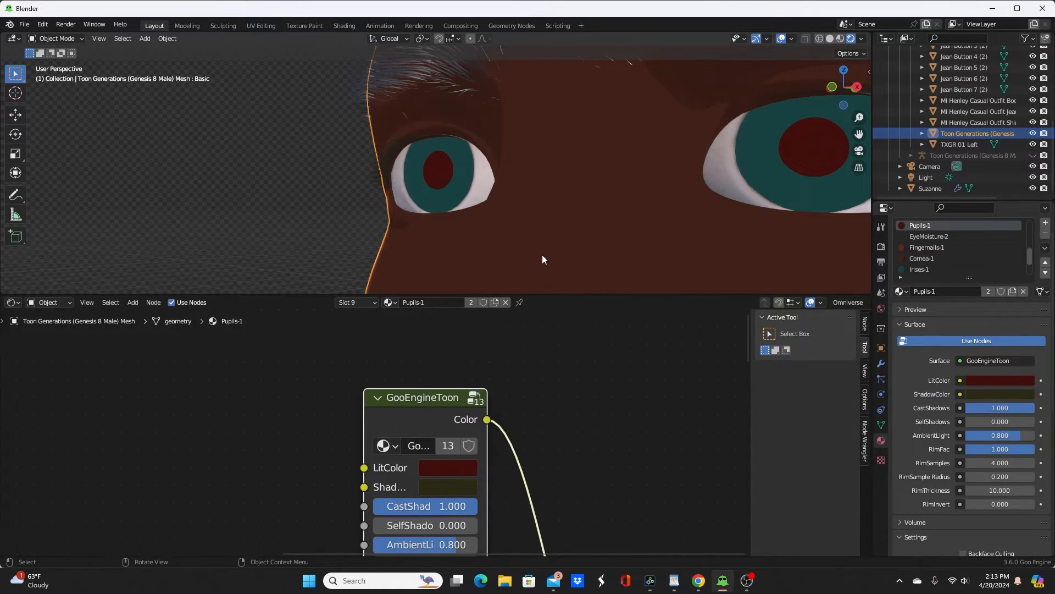
pyautogui.scroll(-5, 542, 255)
pyautogui.scroll(-4, 539, 249)
pyautogui.moveTo(541, 250); pyautogui.dragTo(638, 251, button='middle')
pyautogui.scroll(5, 602, 243)
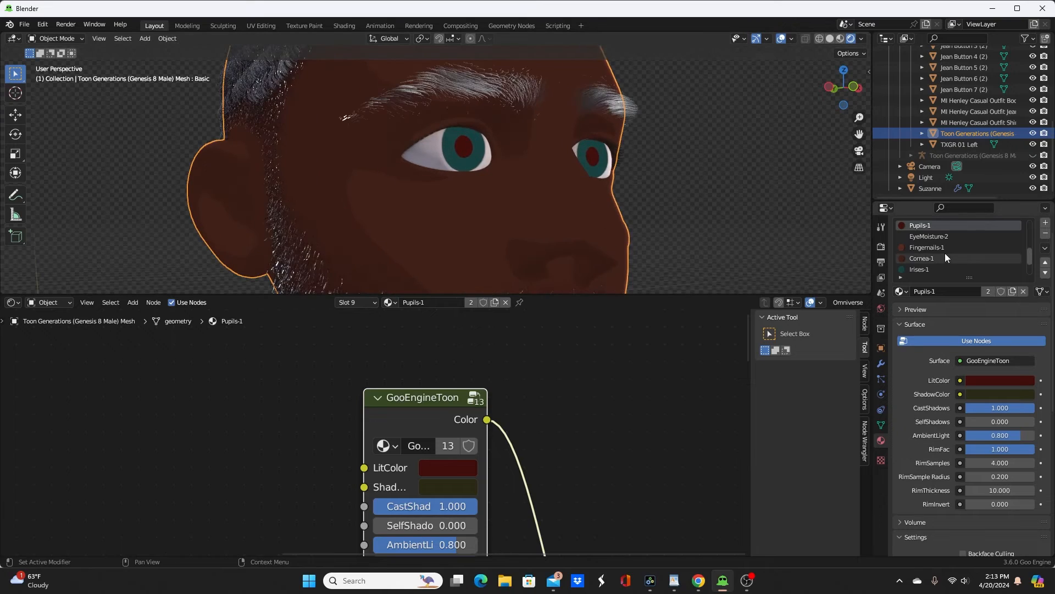
# Step: Paste the GooEngineToon node into the Sclera-1 material and place it above the Principled BSDF
pyautogui.scroll(-3, 945, 254)
pyautogui.click(924, 248)
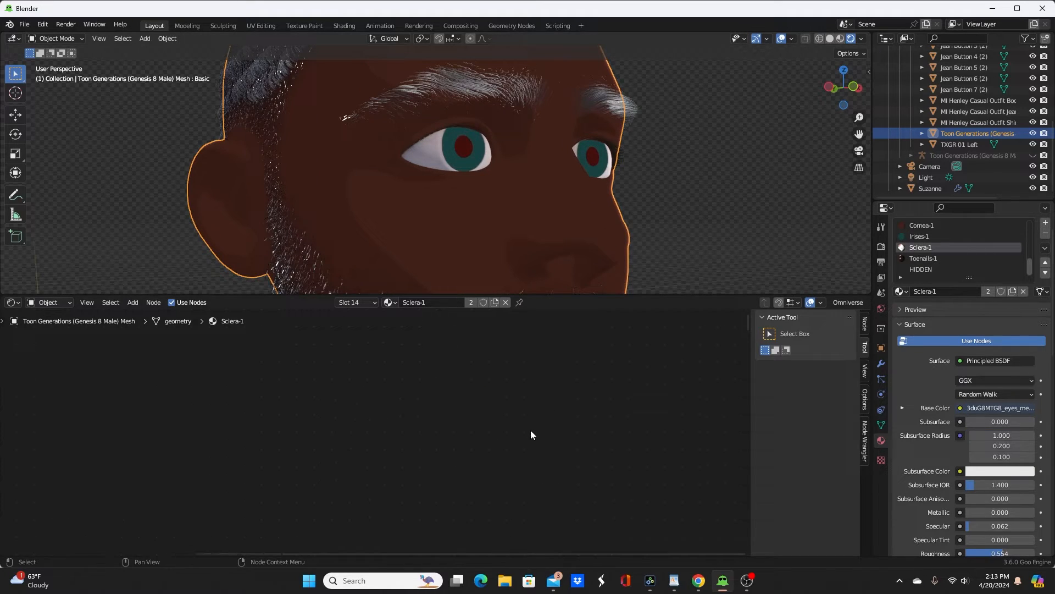
pyautogui.scroll(-4, 530, 432)
pyautogui.moveTo(529, 443); pyautogui.dragTo(548, 385, button='middle')
pyautogui.hotkey('ctrl', 'v')
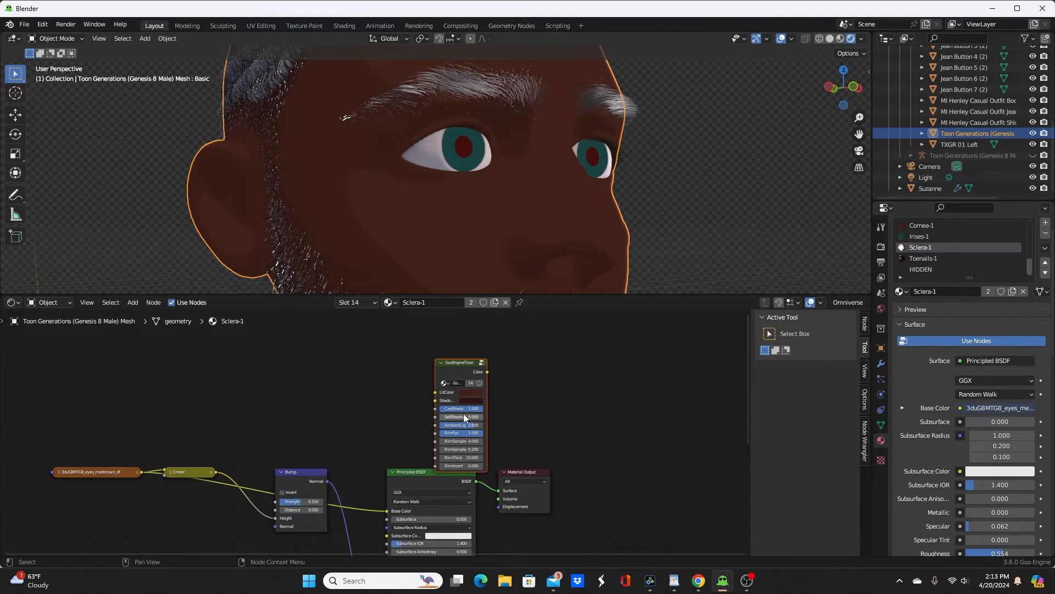
pyautogui.press('g')
pyautogui.click(441, 404)
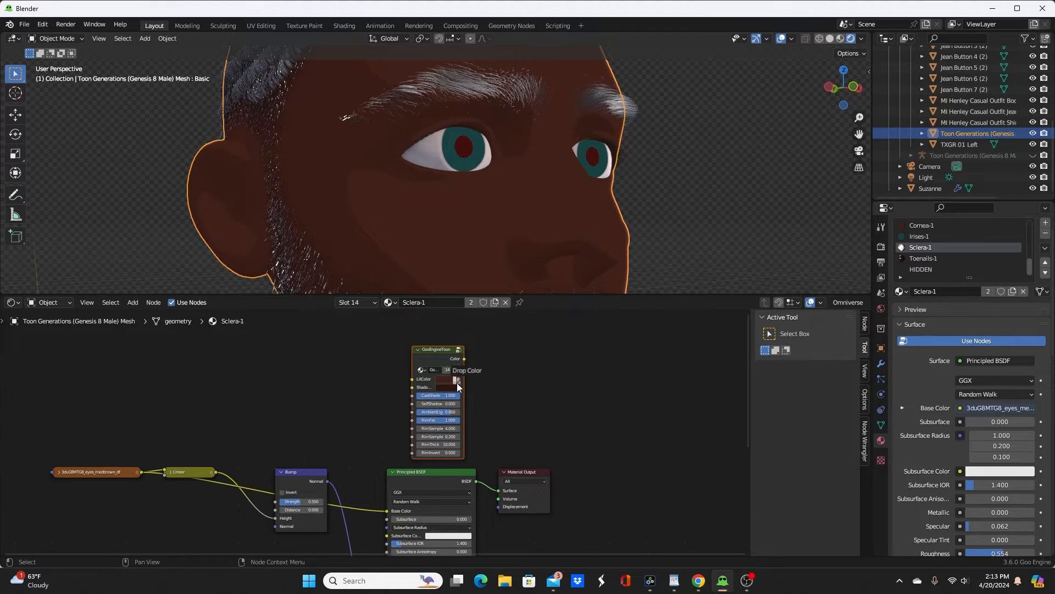
# Step: Set the Sclera-1 toon node's LitColor and ShadowColor to the same off-white and connect its Color output to the Material Output
pyautogui.moveTo(457, 383); pyautogui.dragTo(457, 384)
pyautogui.scroll(4, 550, 434)
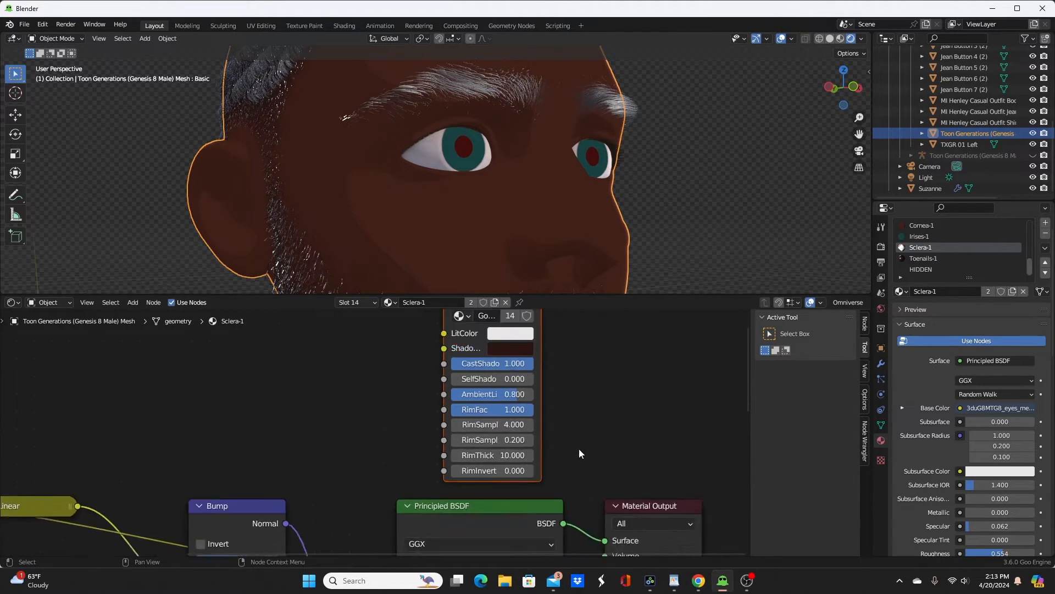
pyautogui.scroll(-3, 580, 454)
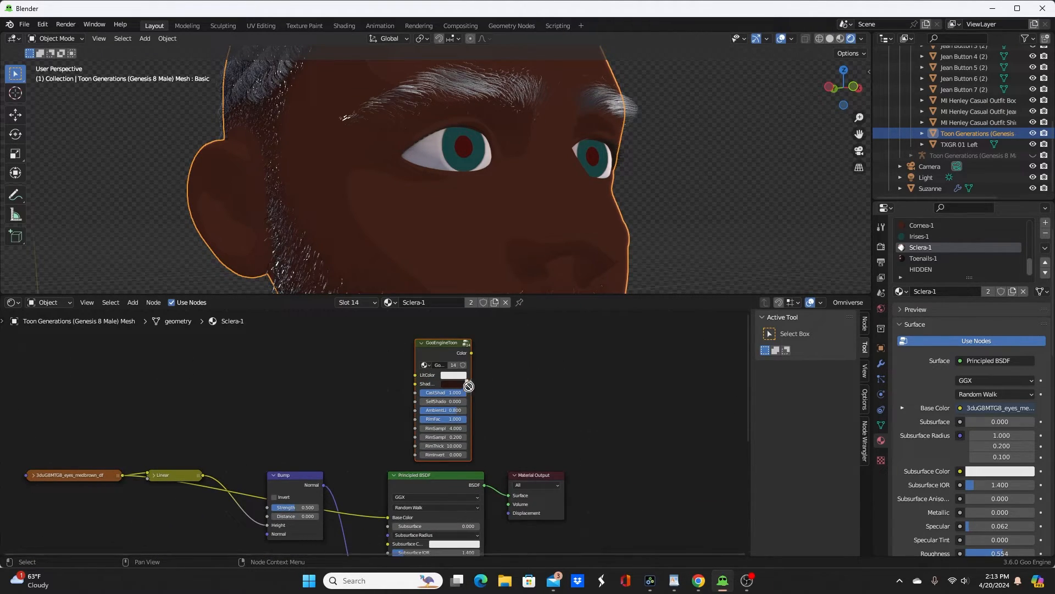
pyautogui.moveTo(468, 387); pyautogui.dragTo(454, 383)
pyautogui.scroll(3, 459, 351)
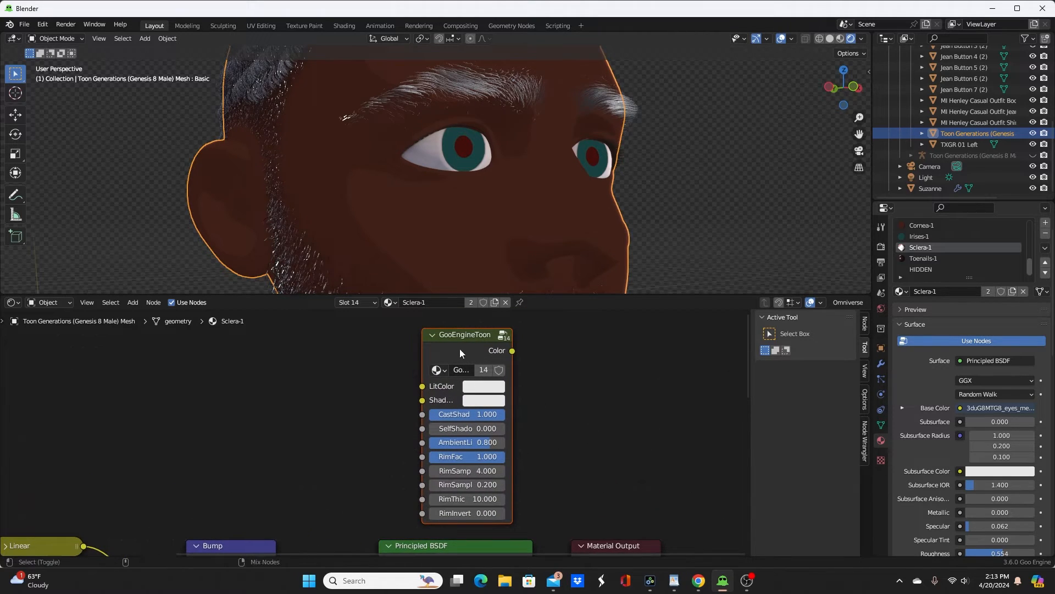
pyautogui.keyDown('ctrl'); pyautogui.keyDown('shift'); pyautogui.click(457, 345); pyautogui.keyUp('shift'); pyautogui.keyUp('ctrl')
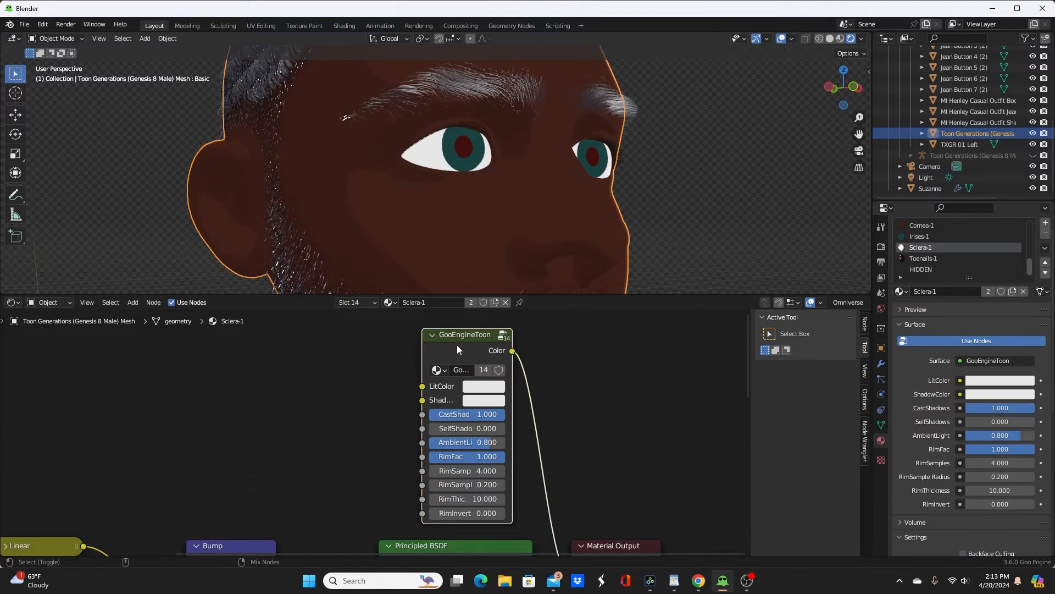
# Step: Paste the GooEngineToon node into the Toenails-1 material and connect its Color output to the Material Output surface
pyautogui.click(934, 259)
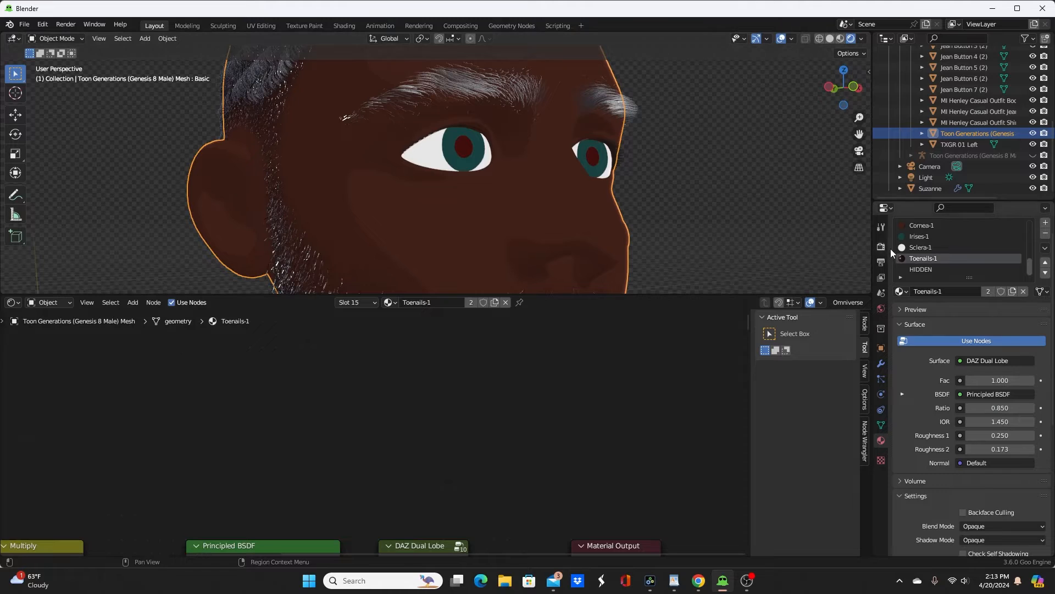
pyautogui.scroll(-1, 549, 418)
pyautogui.hotkey('ctrl', 'v')
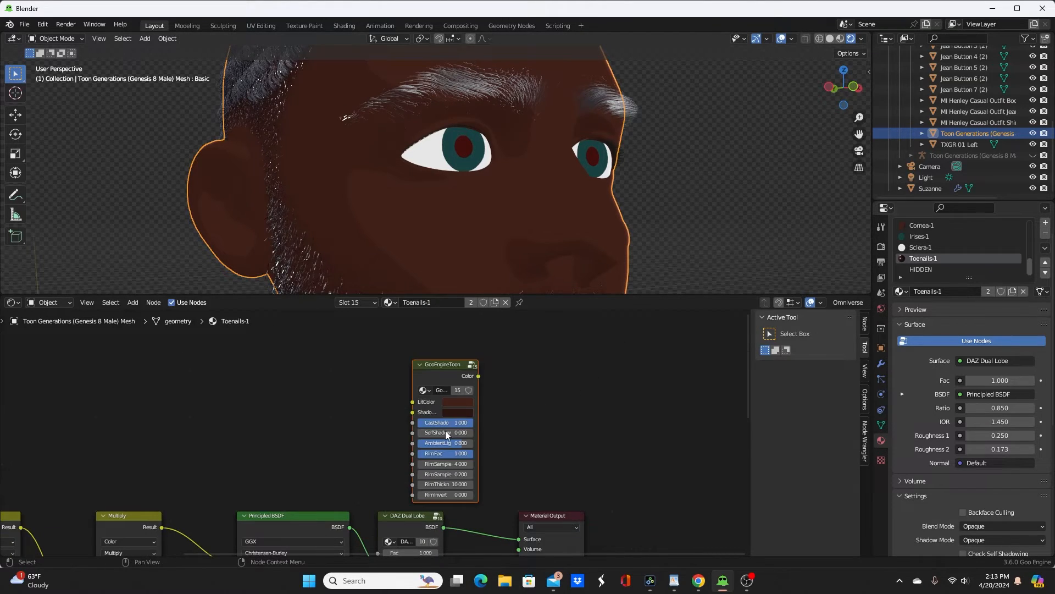
pyautogui.press('g')
pyautogui.click(424, 425)
pyautogui.keyDown('ctrl'); pyautogui.keyDown('shift'); pyautogui.click(418, 363); pyautogui.keyUp('shift'); pyautogui.keyUp('ctrl')
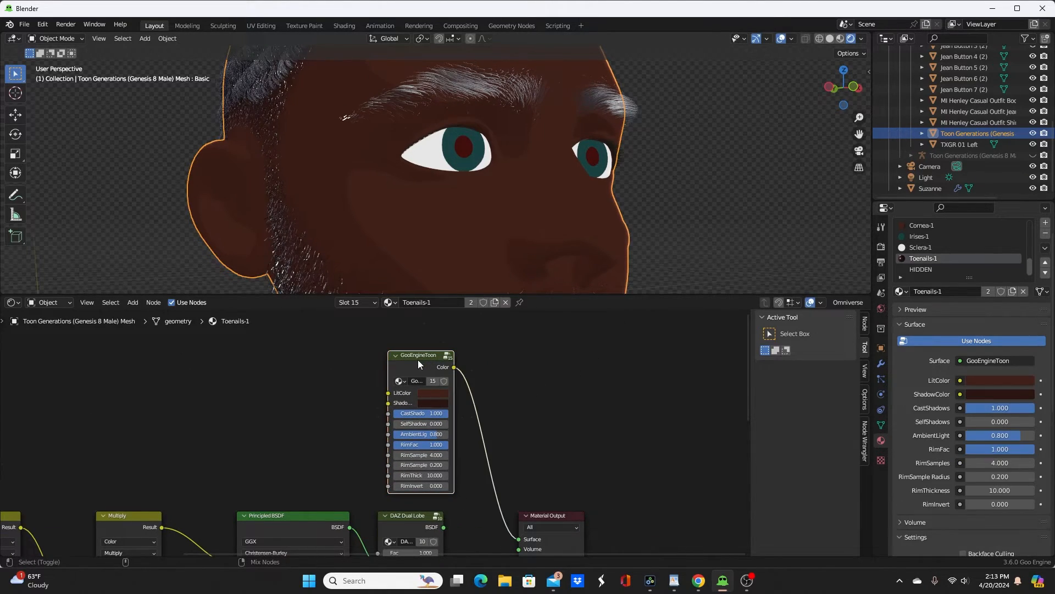
# Step: Select the Henley shirt and paste the GooEngineToon node into its Henley_Front-1 material
pyautogui.scroll(-11, 563, 228)
pyautogui.moveTo(547, 258); pyautogui.dragTo(490, 209, button='middle')
pyautogui.scroll(4, 490, 209)
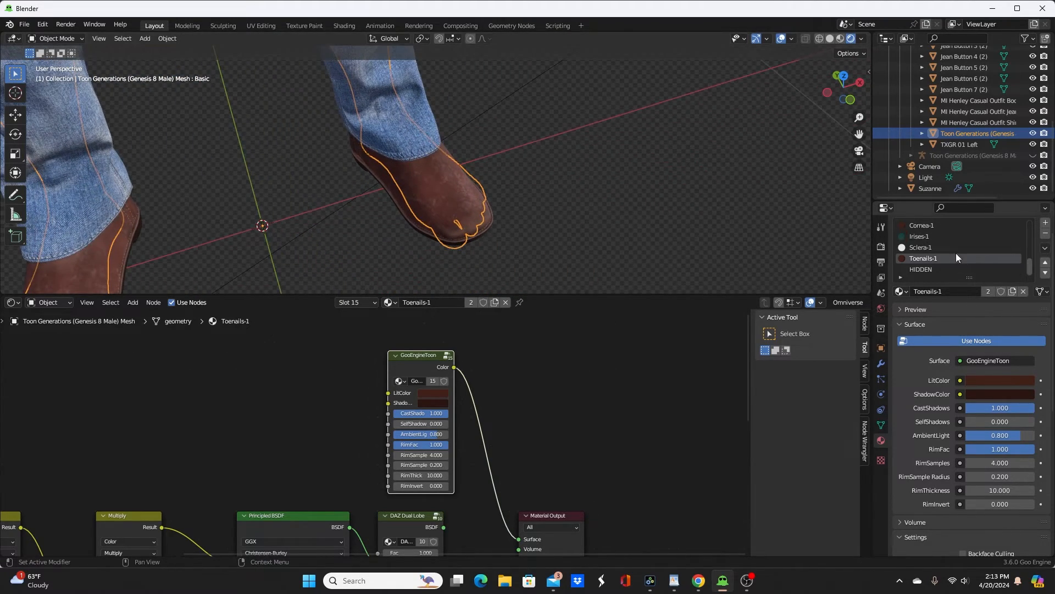
pyautogui.moveTo(519, 201); pyautogui.dragTo(509, 68, button='middle')
pyautogui.keyDown('shift'); pyautogui.moveTo(552, 121); pyautogui.dragTo(579, 293, button='middle'); pyautogui.keyUp('shift')
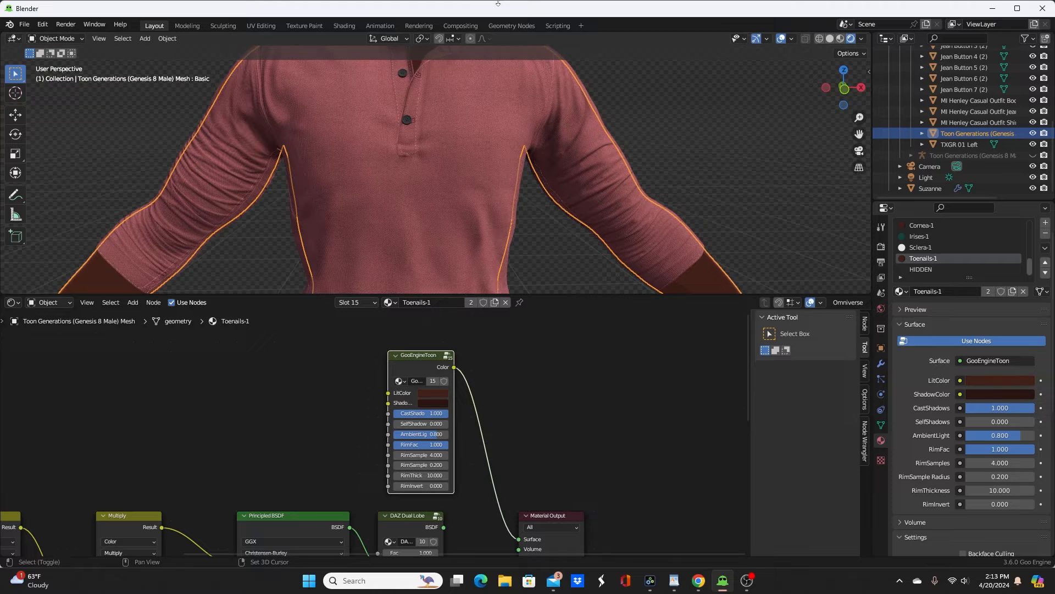
pyautogui.click(459, 130)
pyautogui.scroll(-4, 426, 342)
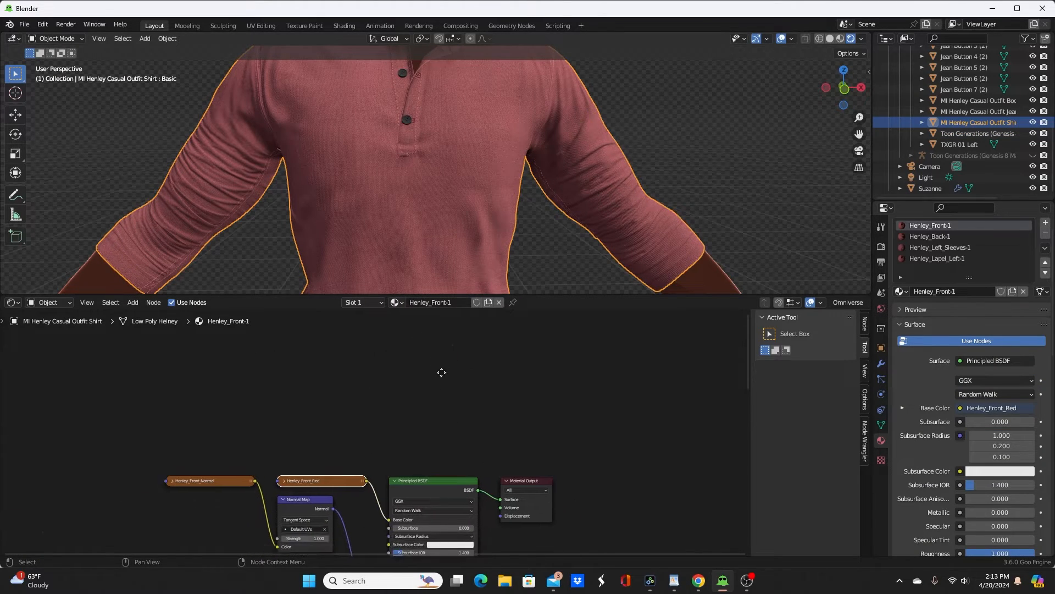
pyautogui.scroll(2, 462, 351)
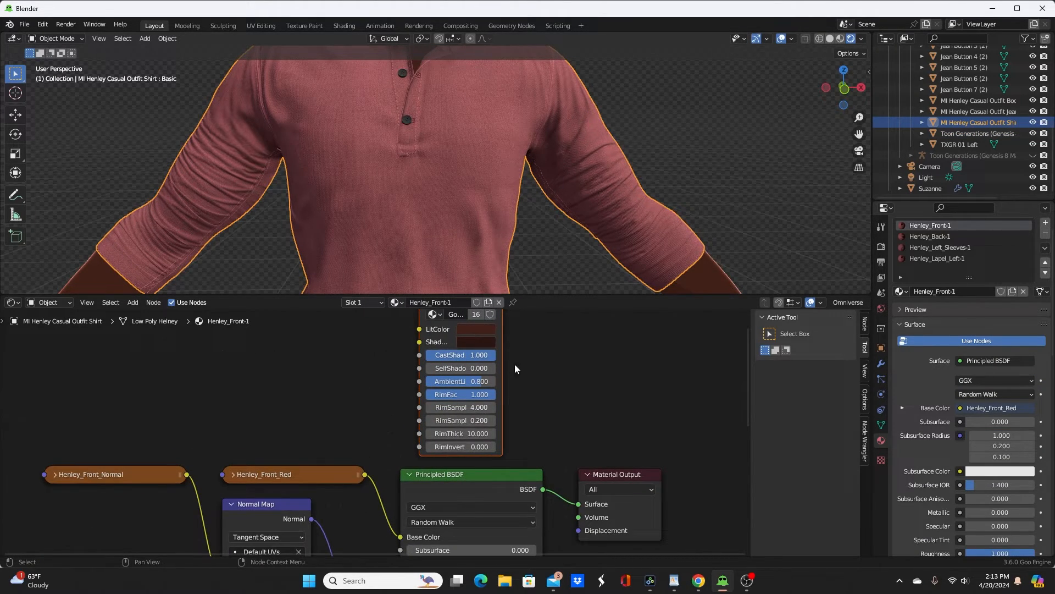
pyautogui.moveTo(514, 364); pyautogui.dragTo(510, 427, button='middle')
# Step: Sample the shirt's muted red from the model as the Henley_Front-1 toon node's LitColor
pyautogui.click(486, 392)
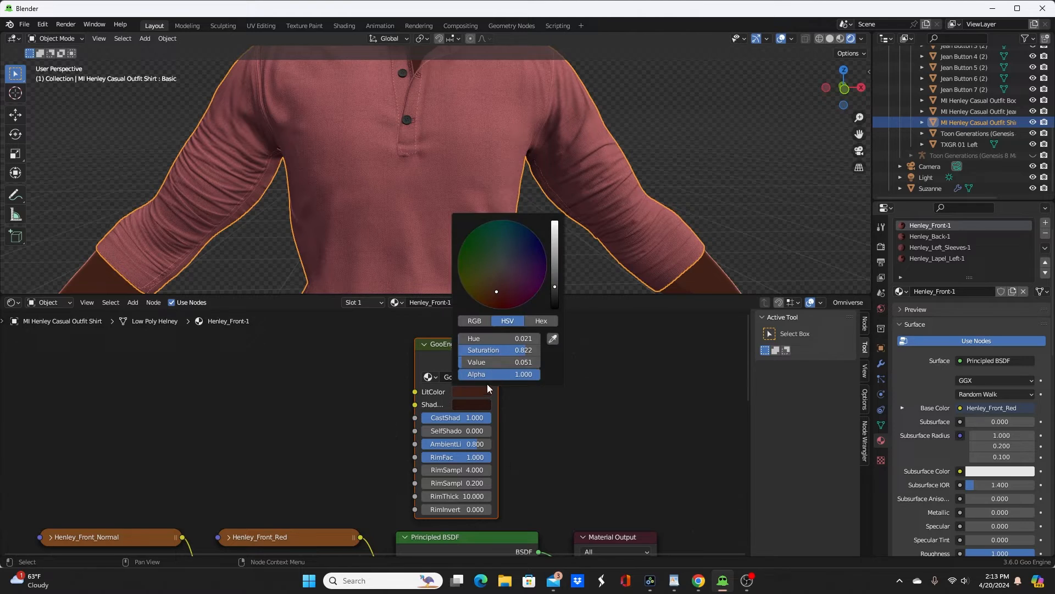
pyautogui.click(553, 339)
pyautogui.click(493, 95)
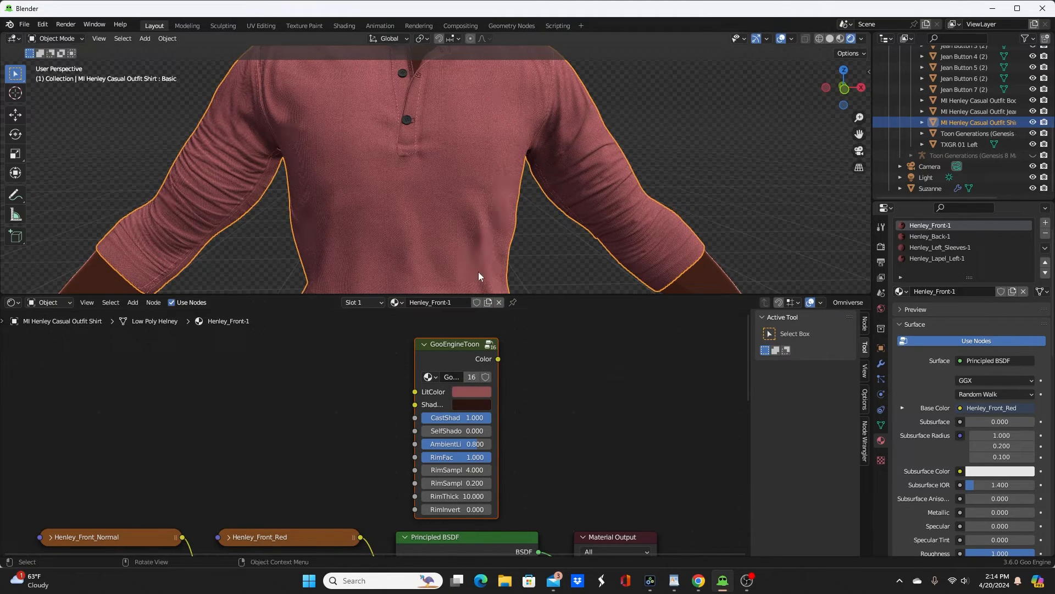
# Step: Copy LitColor to the Henley_Front-1 ShadowColor, darken it slightly, and connect the toon node to the Material Output
pyautogui.moveTo(470, 404); pyautogui.dragTo(470, 402)
pyautogui.click(471, 404)
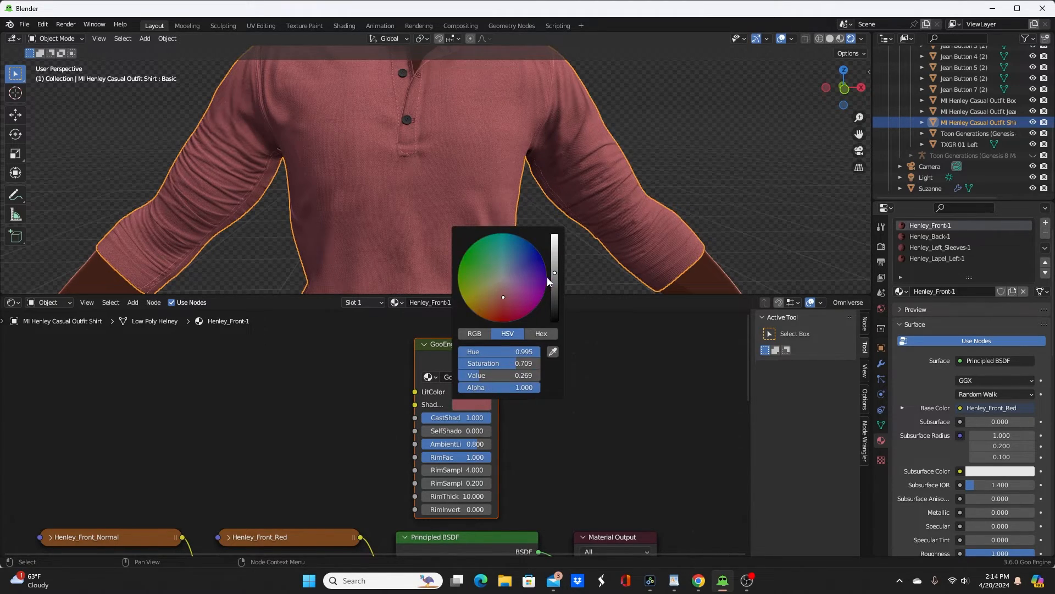
pyautogui.moveTo(554, 274); pyautogui.dragTo(555, 278)
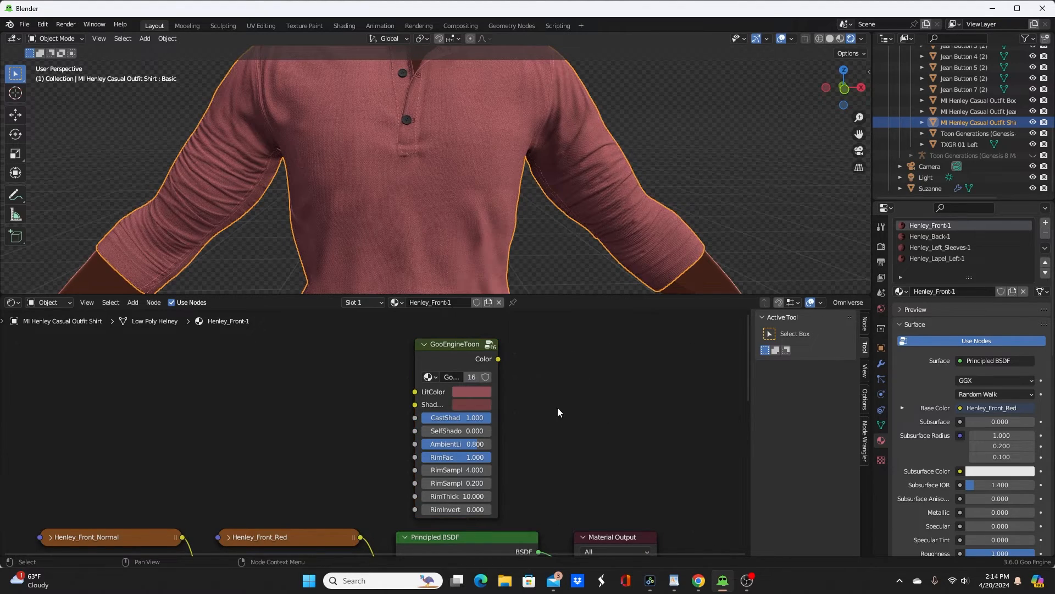
pyautogui.keyDown('ctrl'); pyautogui.keyDown('shift'); pyautogui.click(456, 352); pyautogui.keyUp('shift'); pyautogui.keyUp('ctrl')
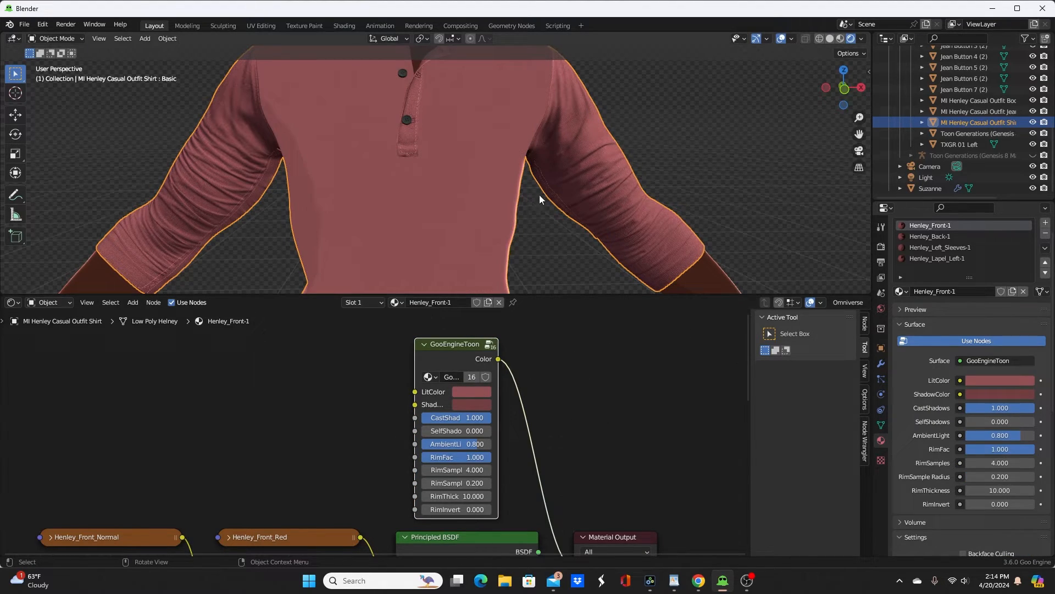
# Step: Paste the red GooEngineToon node into Henley_Back-1 and Henley_Left_Sleeves-1, connecting each to its Material Output
pyautogui.moveTo(527, 187); pyautogui.dragTo(507, 177, button='middle')
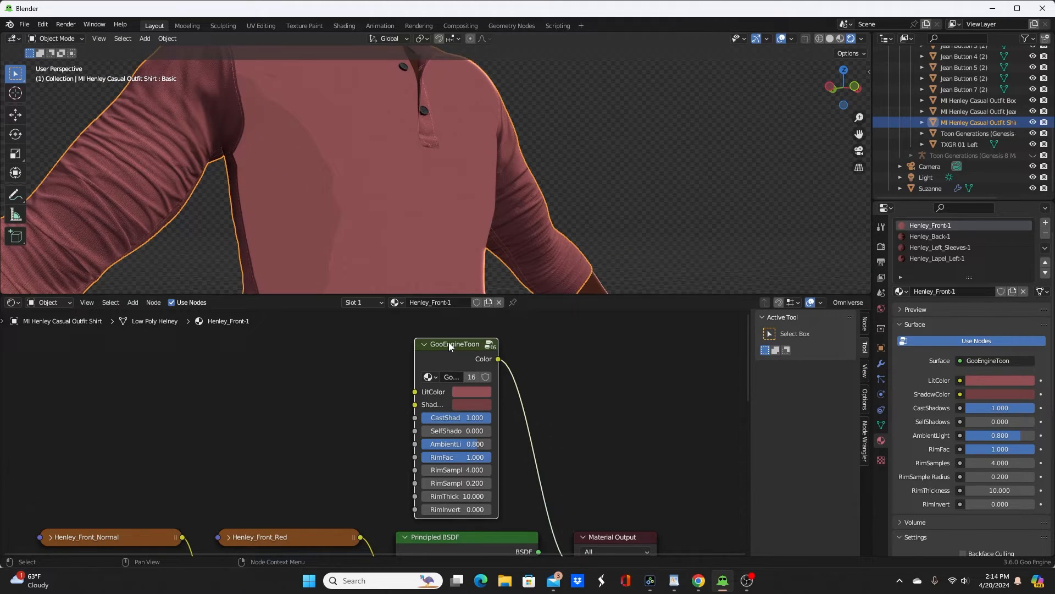
pyautogui.click(929, 237)
pyautogui.keyDown('ctrl'); pyautogui.keyDown('shift'); pyautogui.click(473, 363); pyautogui.keyUp('shift'); pyautogui.keyUp('ctrl')
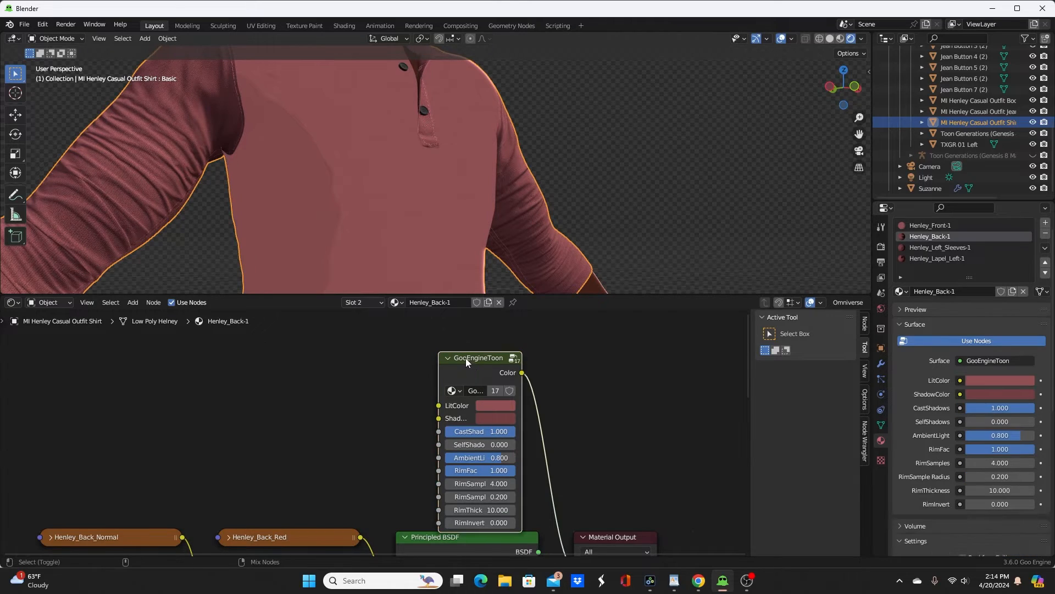
pyautogui.click(918, 246)
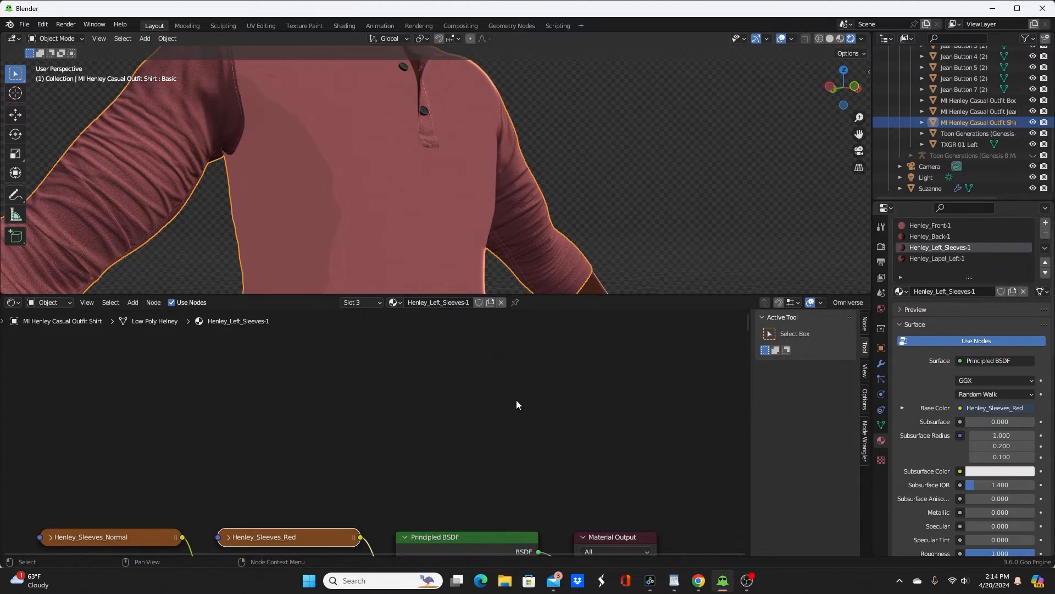
pyautogui.hotkey('ctrl', 'v')
pyautogui.keyDown('ctrl'); pyautogui.keyDown('shift'); pyautogui.click(472, 373); pyautogui.keyUp('shift'); pyautogui.keyUp('ctrl')
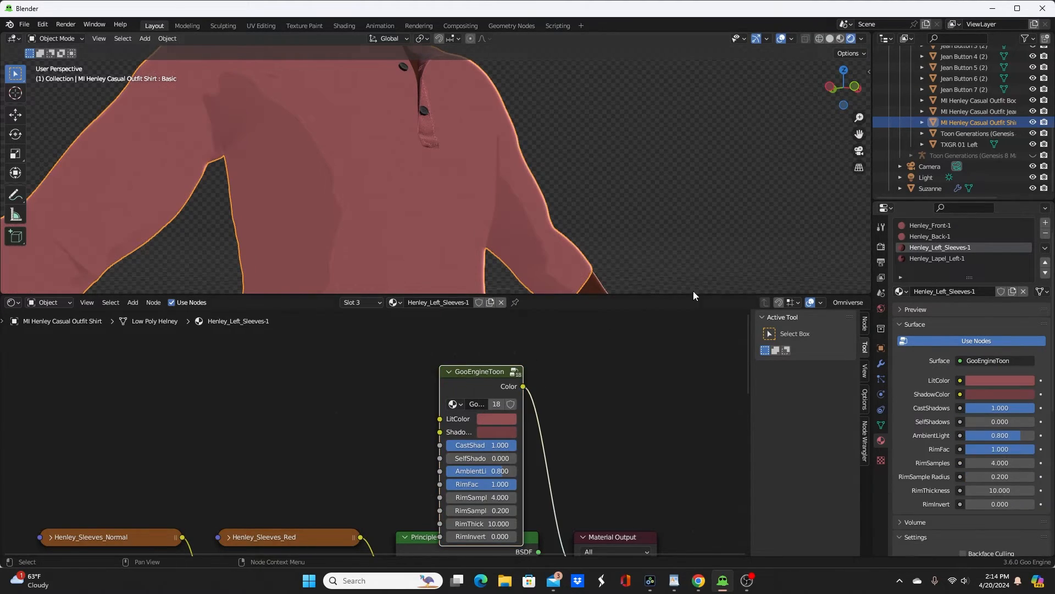
# Step: Paste the red GooEngineToon node into Henley_Lapel_Left-1 and connect its Color output to the Material Output surface
pyautogui.click(919, 257)
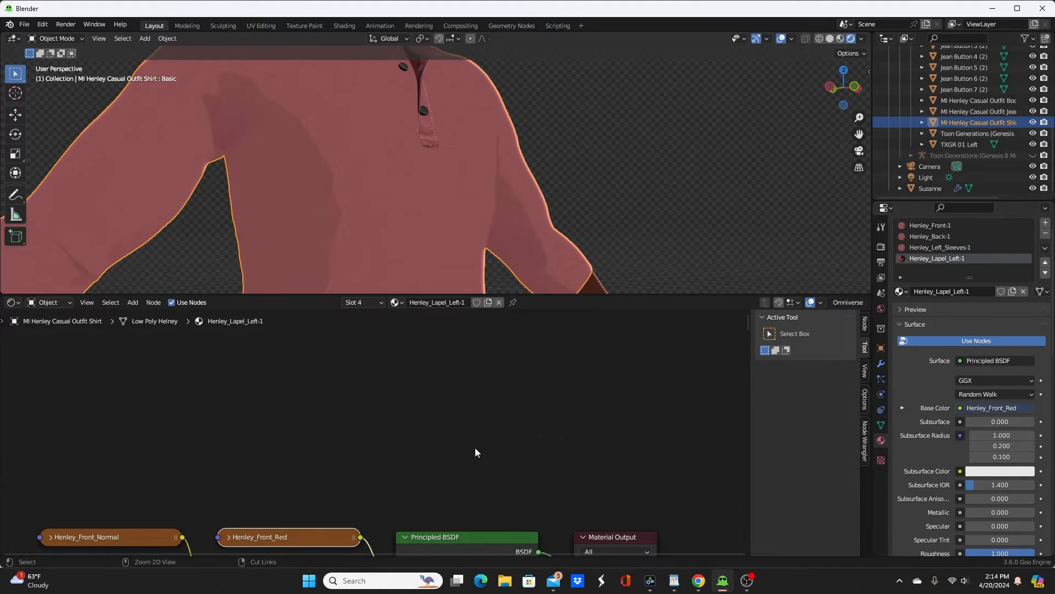
pyautogui.hotkey('ctrl', 'v')
pyautogui.keyDown('ctrl'); pyautogui.keyDown('shift'); pyautogui.click(477, 370); pyautogui.keyUp('shift'); pyautogui.keyUp('ctrl')
pyautogui.scroll(-5, 535, 266)
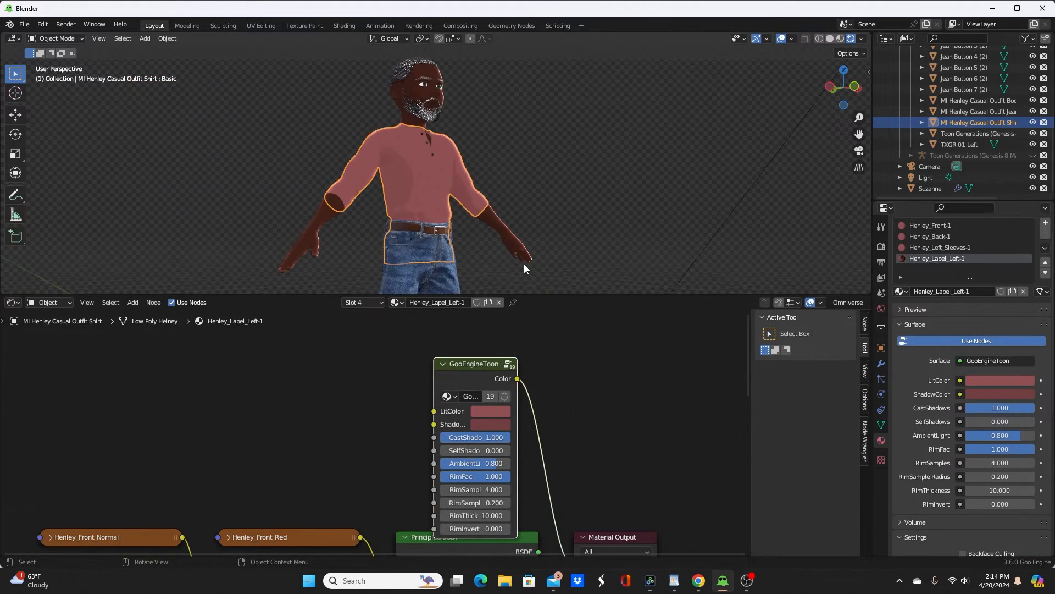
# Step: Paste a GooEngineToon node into the middle shirt button's Buttons-4 material, copying its black Base Color to LitColor and ShadowColor, and connect it to Material Output
pyautogui.moveTo(523, 264); pyautogui.dragTo(368, 234, button='middle')
pyautogui.scroll(5, 439, 232)
pyautogui.scroll(2, 440, 232)
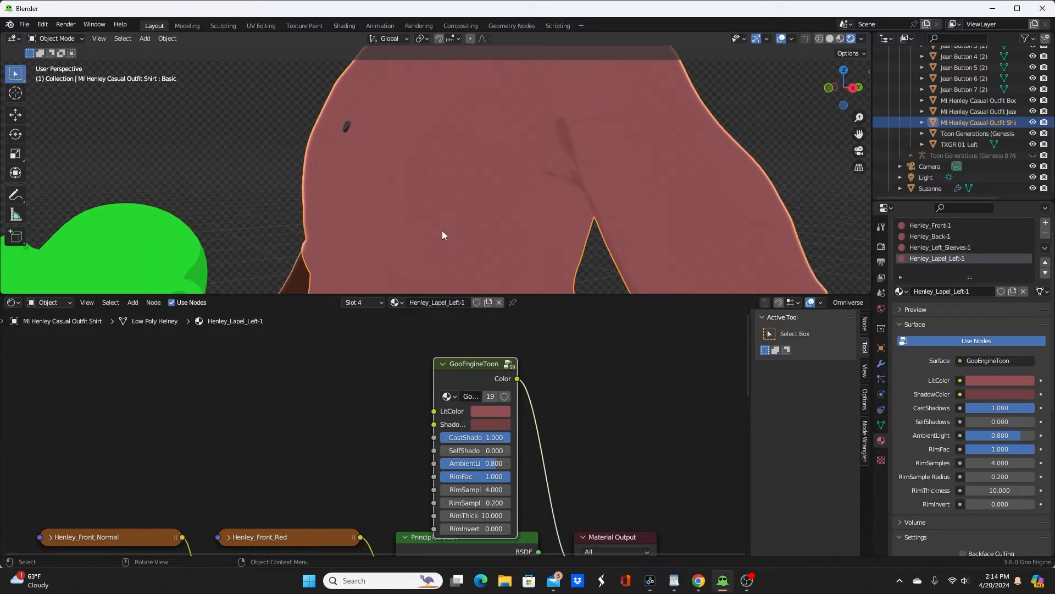
pyautogui.moveTo(444, 229); pyautogui.dragTo(532, 216, button='middle')
pyautogui.scroll(-4, 522, 217)
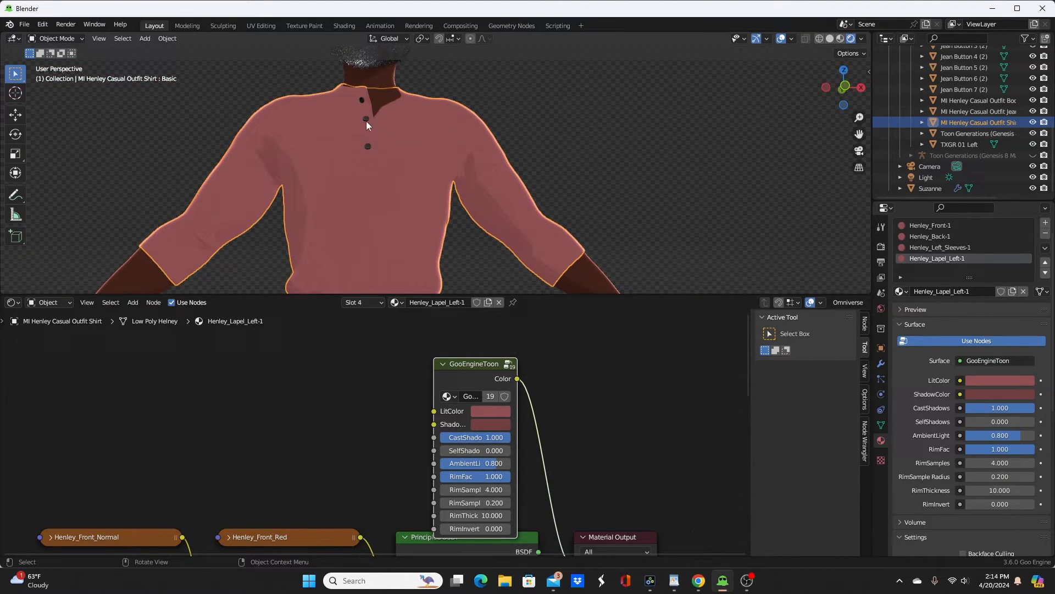
pyautogui.click(366, 119)
pyautogui.scroll(-2, 473, 379)
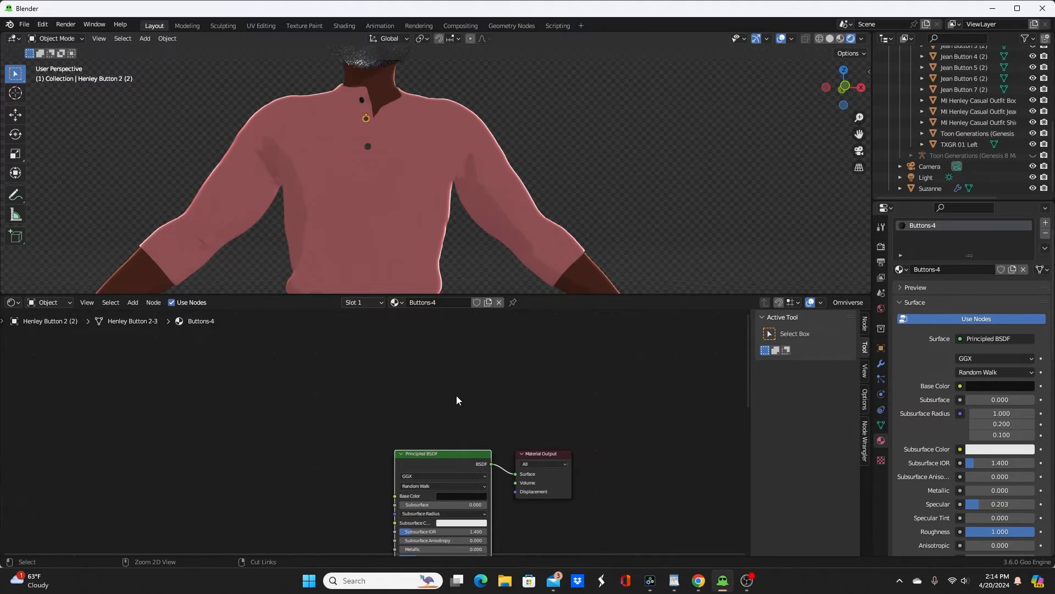
pyautogui.hotkey('ctrl', 'v')
pyautogui.moveTo(464, 494); pyautogui.dragTo(471, 374)
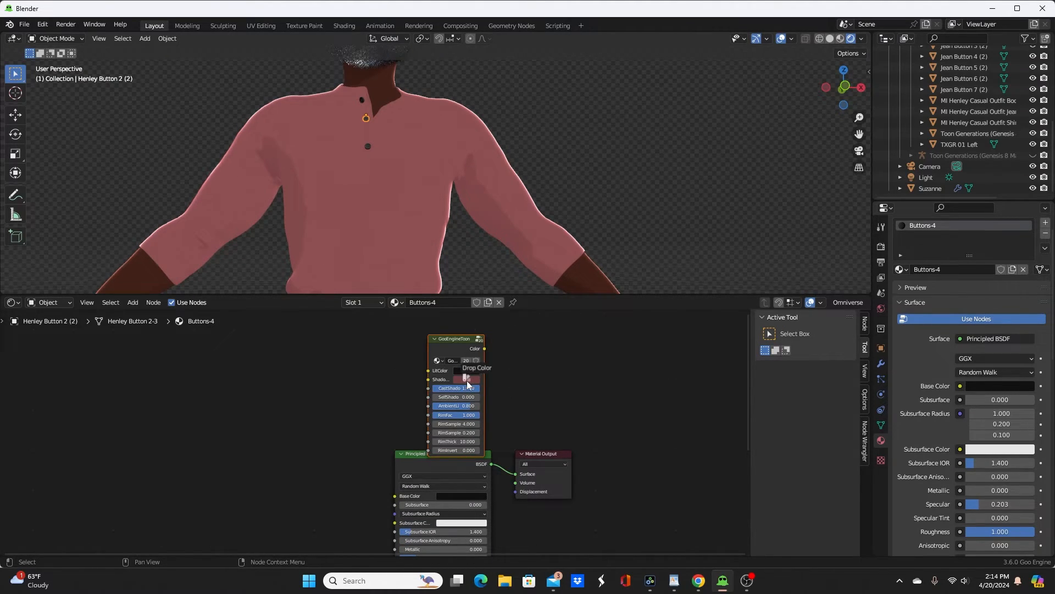
pyautogui.keyDown('ctrl'); pyautogui.keyDown('shift'); pyautogui.click(445, 339); pyautogui.keyUp('shift'); pyautogui.keyUp('ctrl')
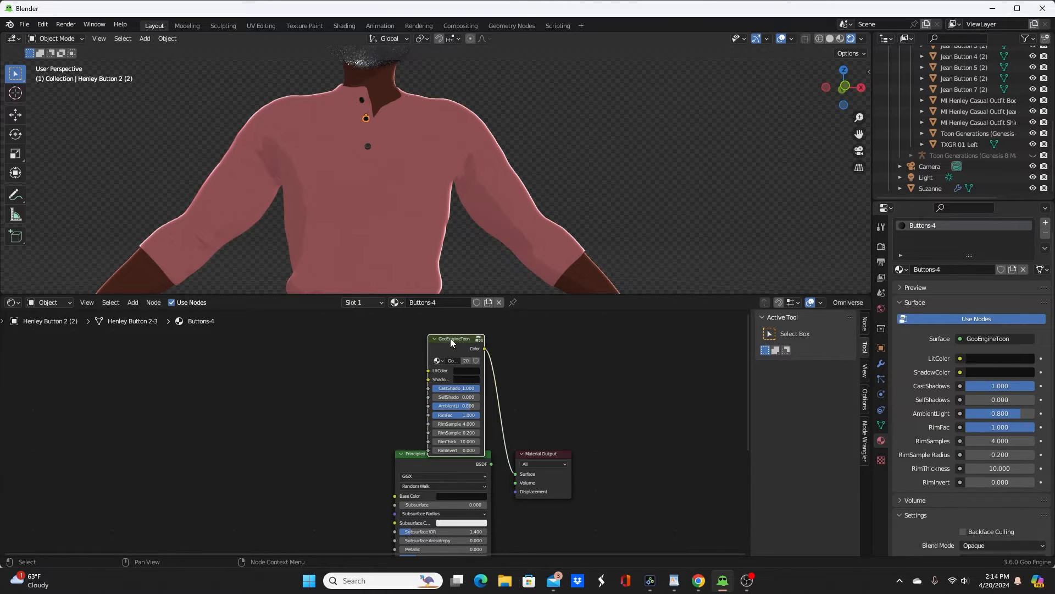
# Step: Paste the black GooEngineToon node into the other two shirt buttons' materials, Buttons-3 and Buttons-5, connecting each to its Material Output
pyautogui.scroll(4, 318, 129)
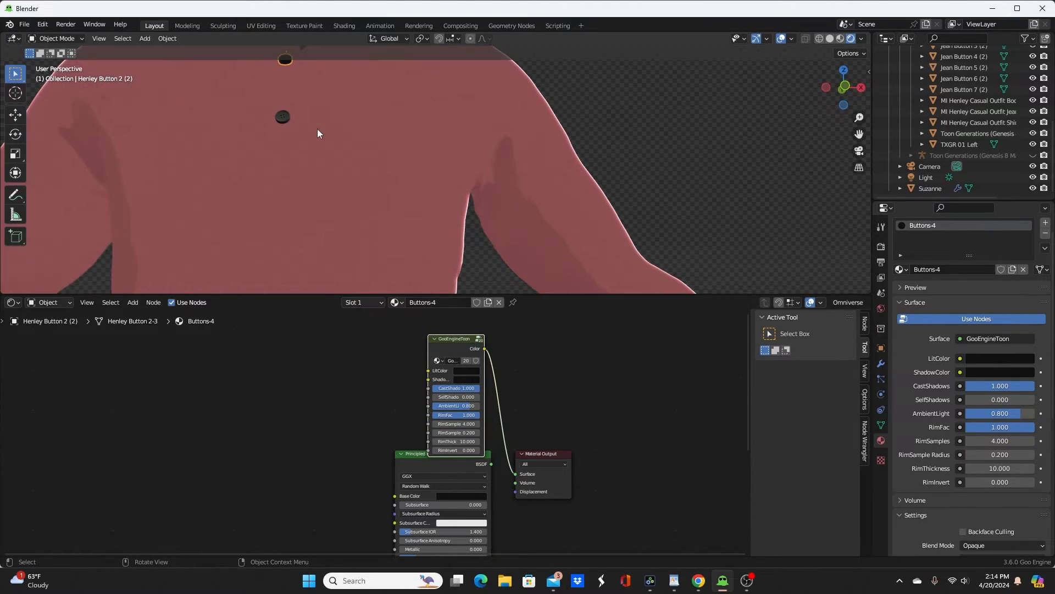
pyautogui.click(281, 117)
pyautogui.hotkey('ctrl', 'v')
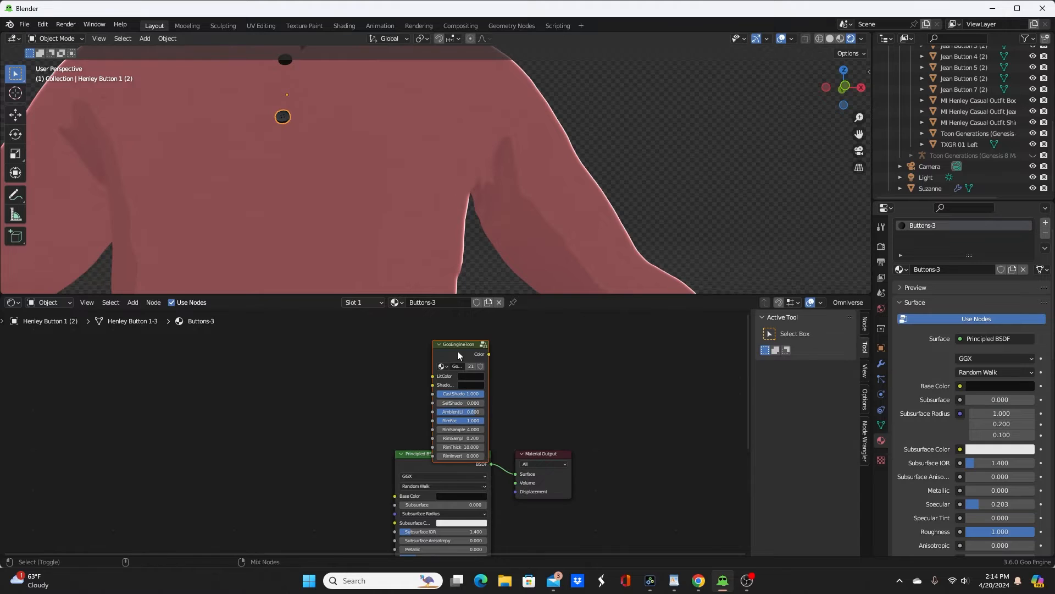
pyautogui.keyDown('ctrl'); pyautogui.keyDown('shift'); pyautogui.click(457, 351); pyautogui.keyUp('shift'); pyautogui.keyUp('ctrl')
pyautogui.moveTo(362, 164); pyautogui.dragTo(376, 54, button='middle')
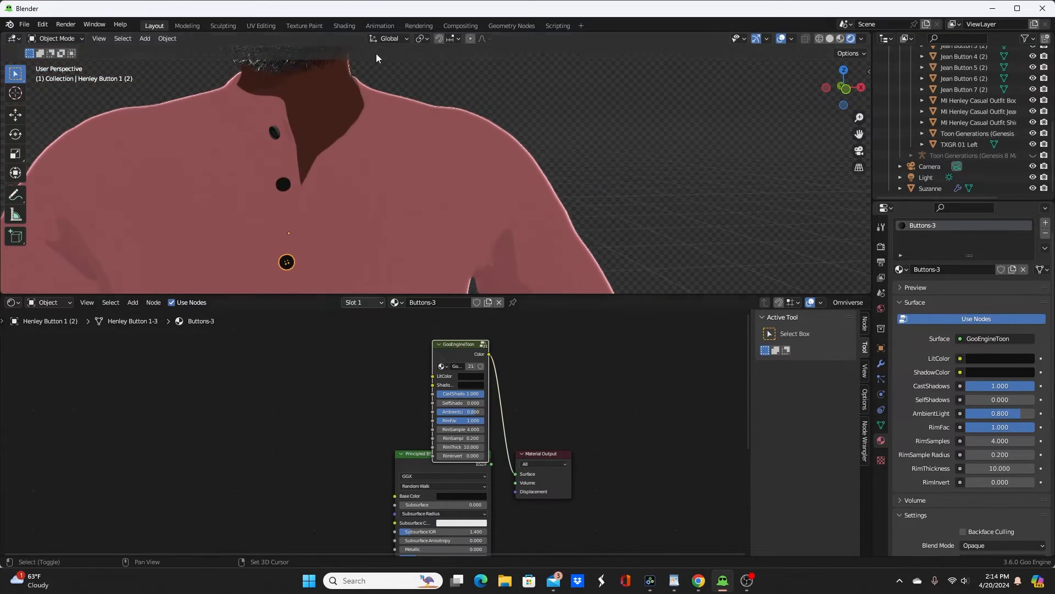
pyautogui.click(273, 133)
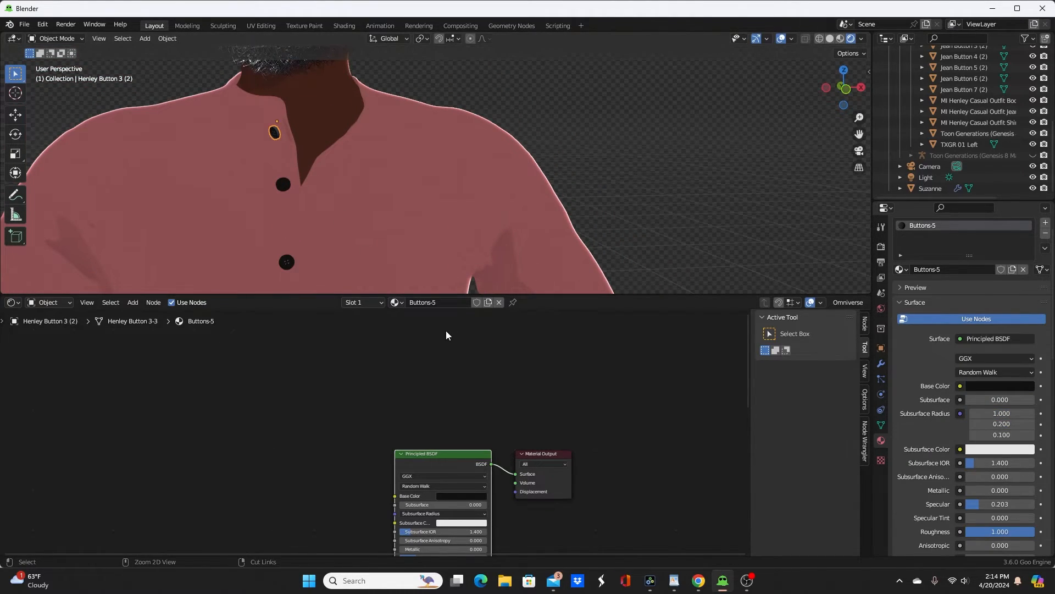
pyautogui.hotkey('ctrl', 'v')
pyautogui.click(448, 390)
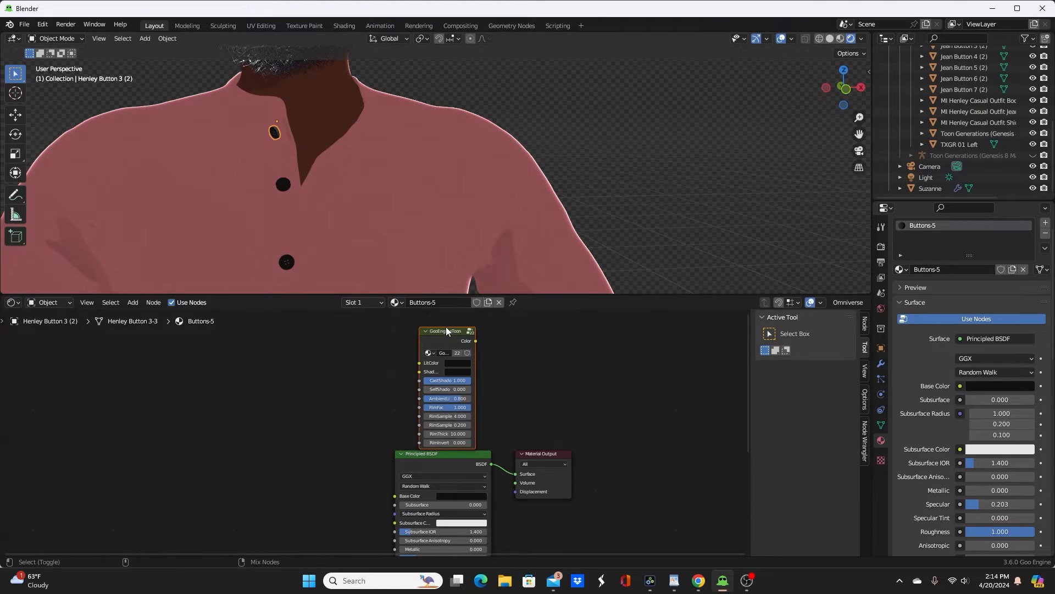
pyautogui.keyDown('ctrl'); pyautogui.keyDown('shift'); pyautogui.click(448, 336); pyautogui.keyUp('shift'); pyautogui.keyUp('ctrl')
# Step: Paste the GooEngineToon node into the jeans' Jeans_Front-1 material and place it above the Principled BSDF
pyautogui.scroll(-6, 622, 150)
pyautogui.keyDown('shift'); pyautogui.moveTo(477, 174); pyautogui.dragTo(471, 58, button='middle'); pyautogui.keyUp('shift')
pyautogui.click(405, 172)
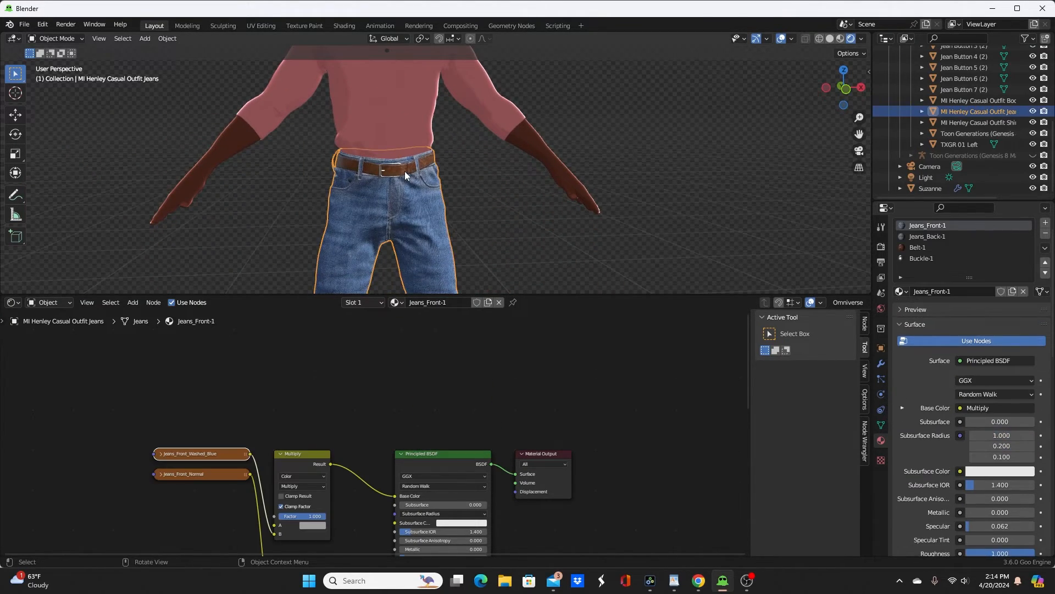
pyautogui.scroll(5, 479, 394)
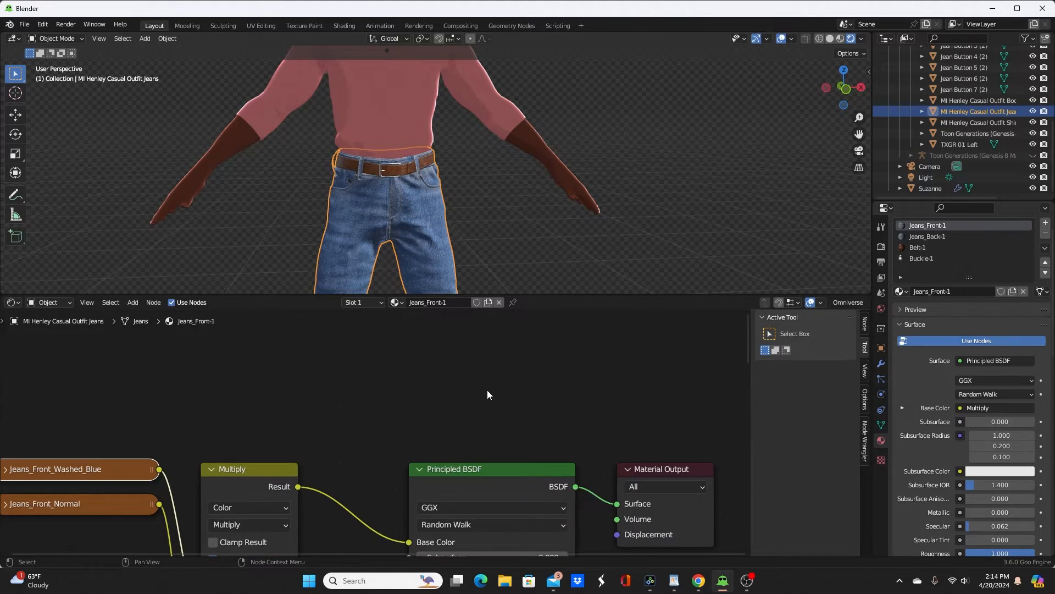
pyautogui.moveTo(499, 401); pyautogui.dragTo(468, 415, button='middle')
pyautogui.scroll(-7, 467, 395)
pyautogui.hotkey('ctrl', 'v')
pyautogui.press('g')
pyautogui.click(432, 353)
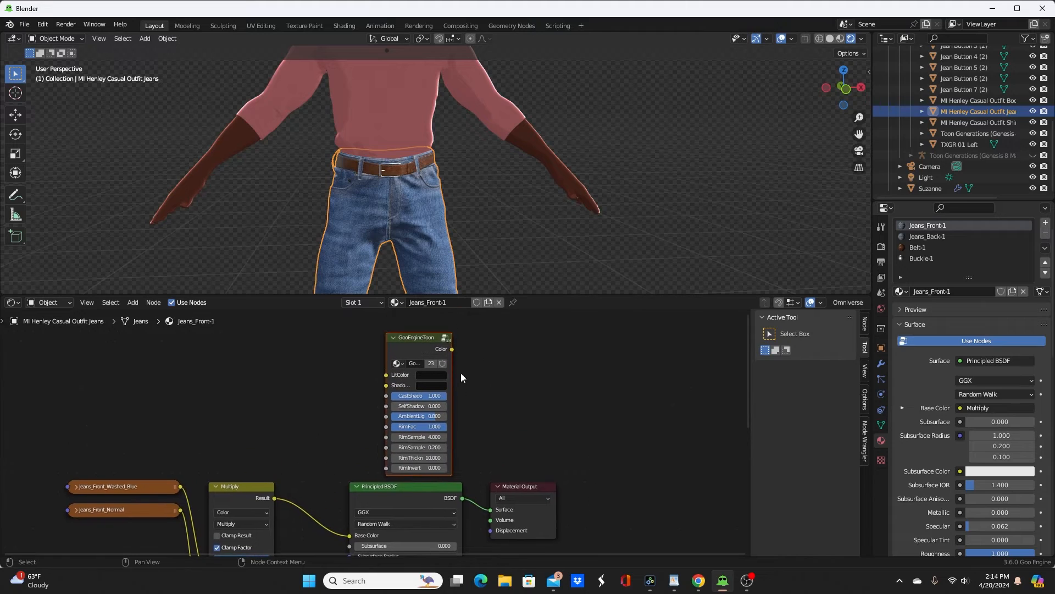
# Step: Sample a dark denim blue for the Jeans_Front-1 toon node's LitColor and ShadowColor, and connect the node to the Material Output
pyautogui.moveTo(470, 245); pyautogui.dragTo(378, 218, button='middle')
pyautogui.scroll(3, 378, 219)
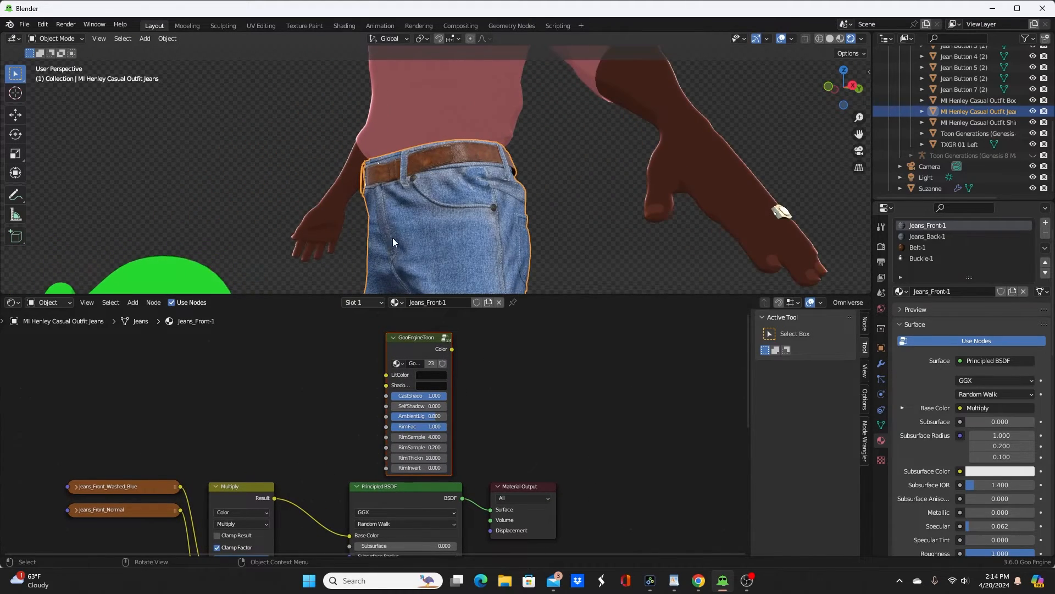
pyautogui.scroll(1, 440, 381)
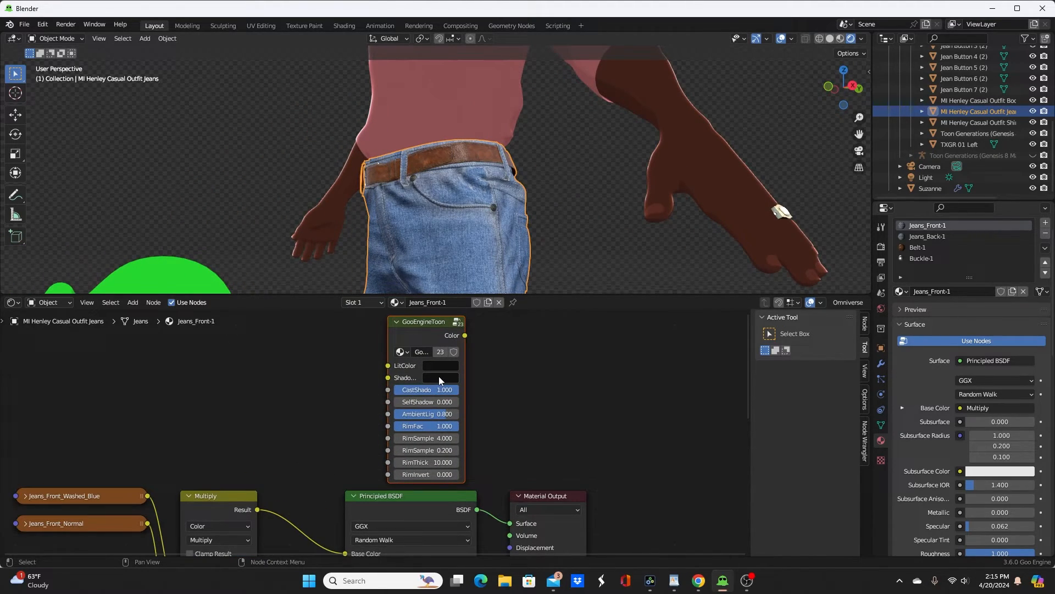
pyautogui.click(439, 377)
pyautogui.click(454, 365)
pyautogui.click(516, 317)
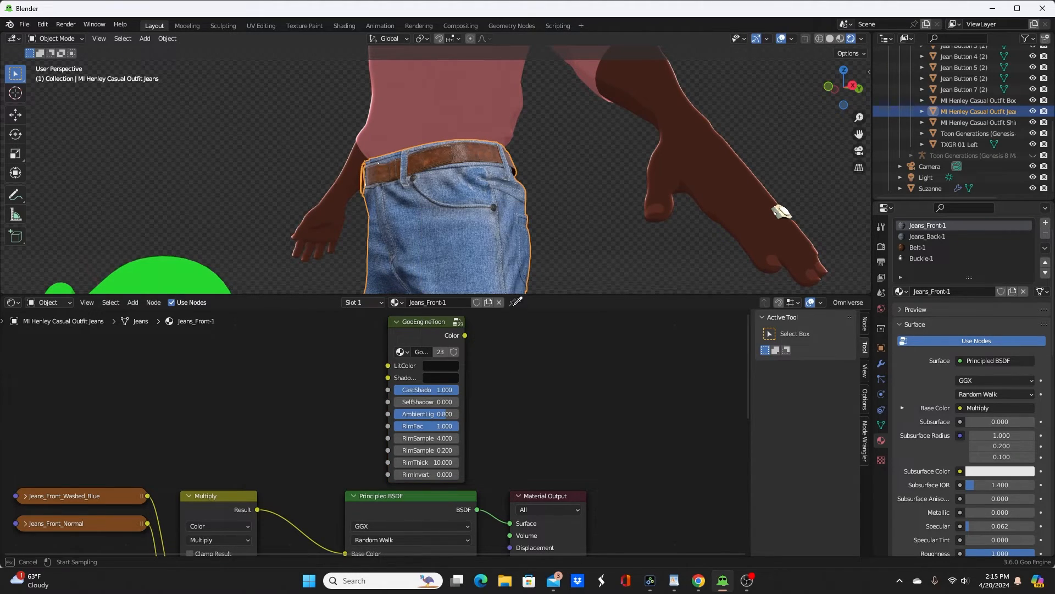
pyautogui.click(393, 281)
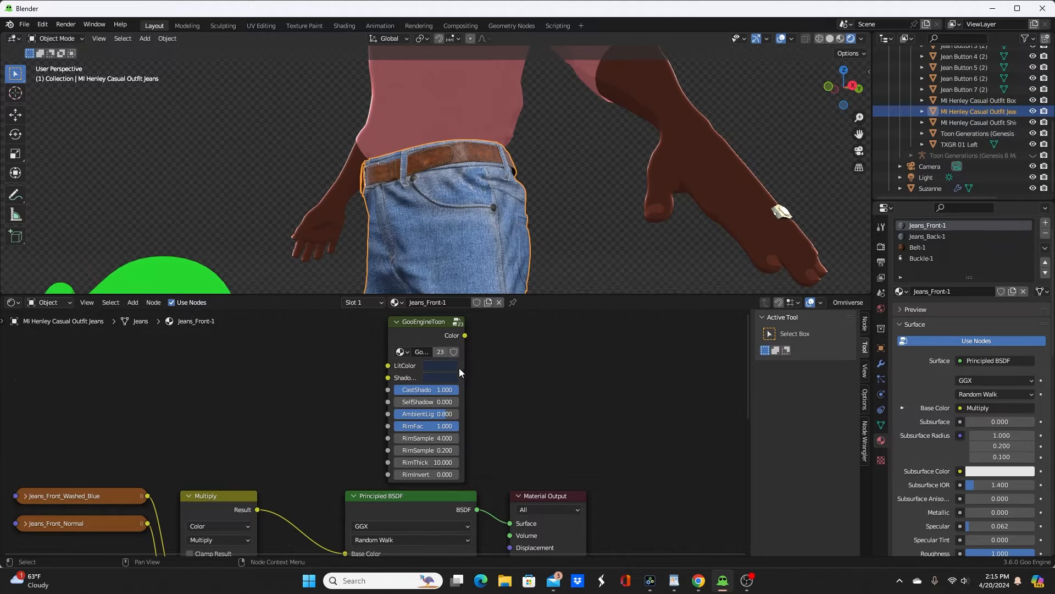
pyautogui.click(444, 377)
pyautogui.keyDown('ctrl'); pyautogui.keyDown('shift'); pyautogui.click(427, 328); pyautogui.keyUp('shift'); pyautogui.keyUp('ctrl')
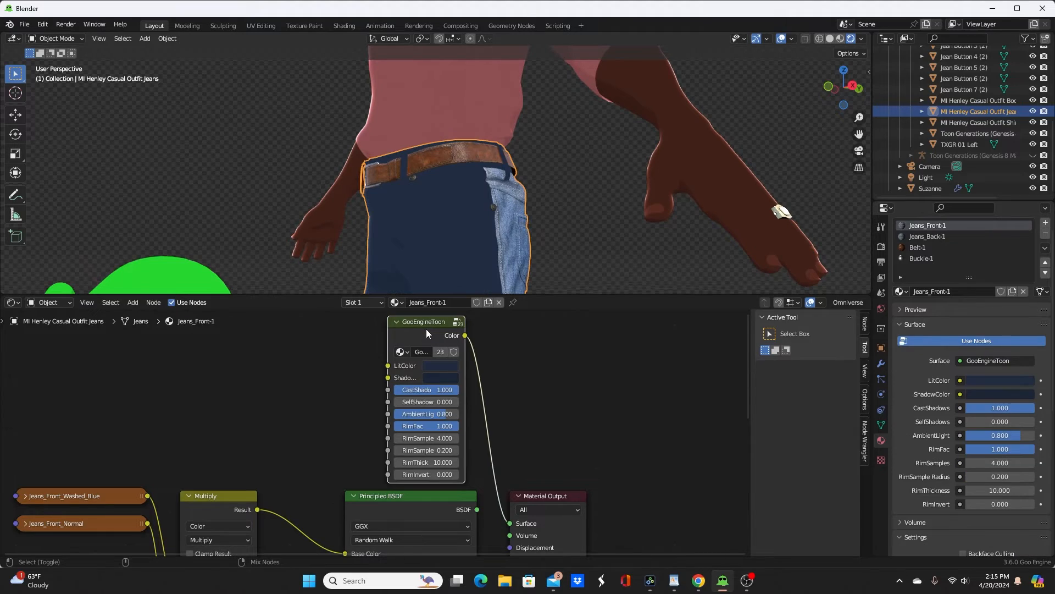
# Step: Sample a lighter denim blue from the back of the jeans as the Jeans_Front-1 toon node's LitColor
pyautogui.click(444, 365)
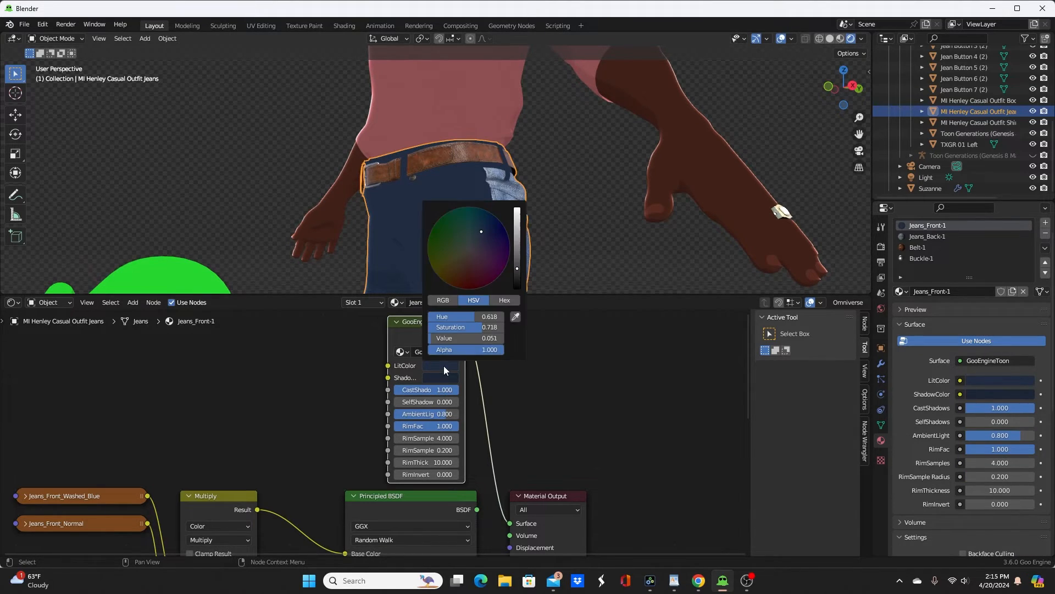
pyautogui.click(516, 317)
pyautogui.click(512, 222)
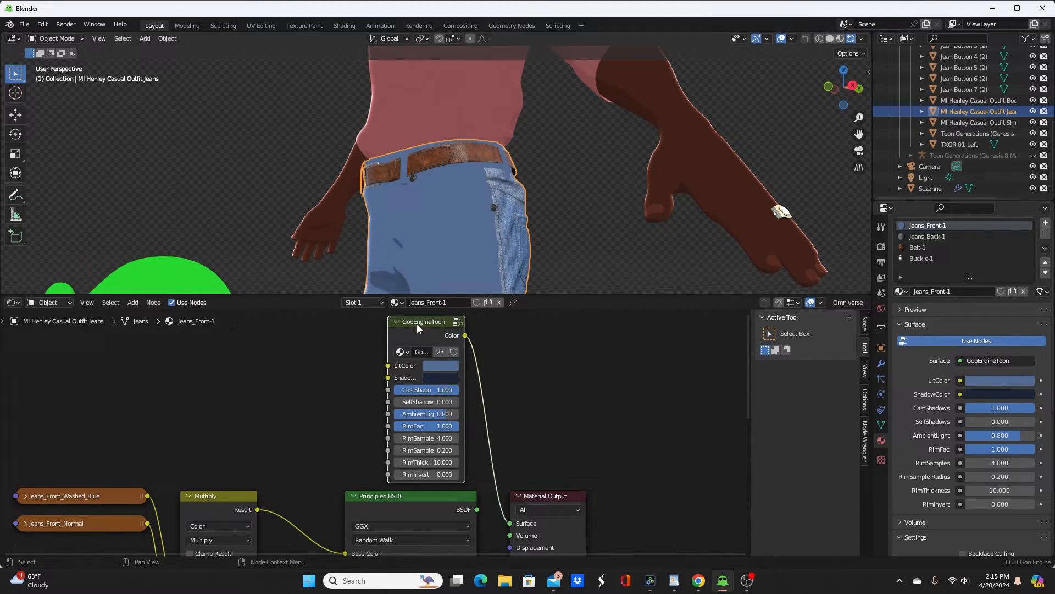
# Step: Paste the blue GooEngineToon node into the Jeans_Back-1 material and connect its Color output to the Material Output surface
pyautogui.click(926, 236)
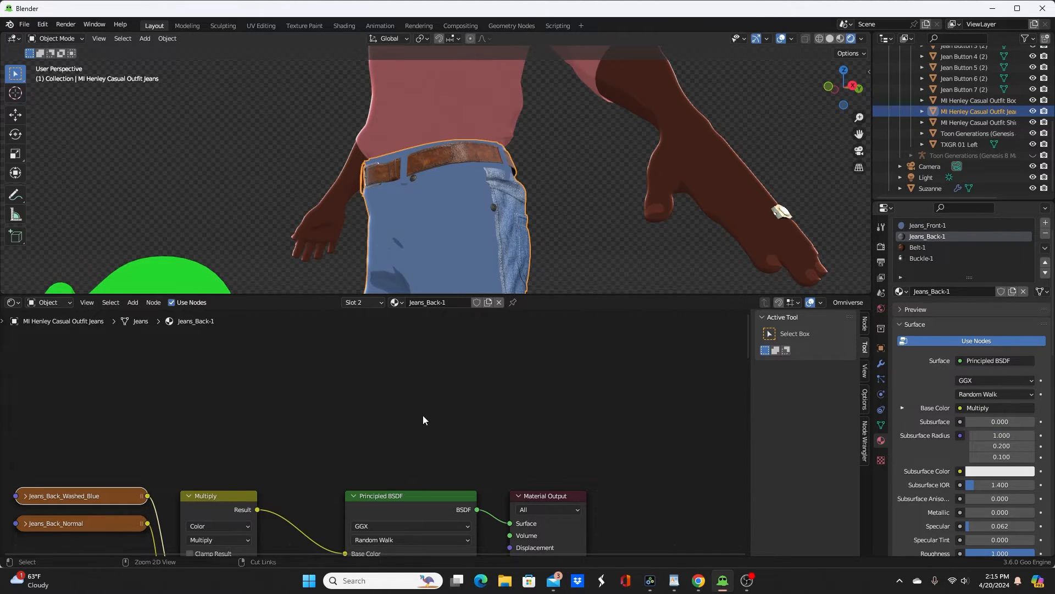
pyautogui.hotkey('ctrl', 'v')
pyautogui.keyDown('ctrl'); pyautogui.keyDown('shift'); pyautogui.click(421, 337); pyautogui.keyUp('shift'); pyautogui.keyUp('ctrl')
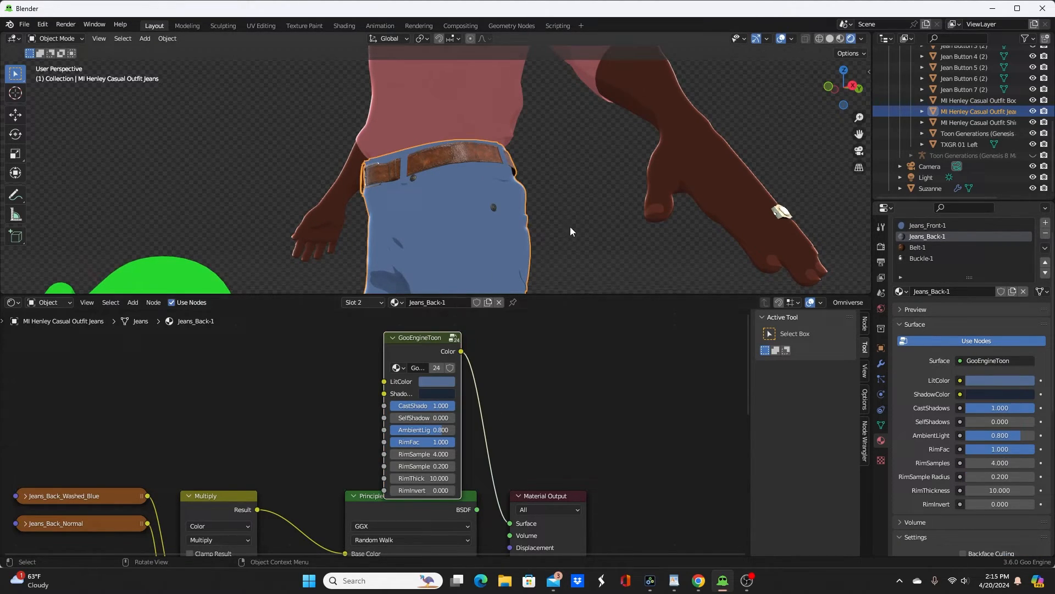
# Step: Paste the GooEngineToon node into the Belt-1 material and sample the belt's brown from the model as its LitColor
pyautogui.click(918, 248)
pyautogui.hotkey('ctrl', 'v')
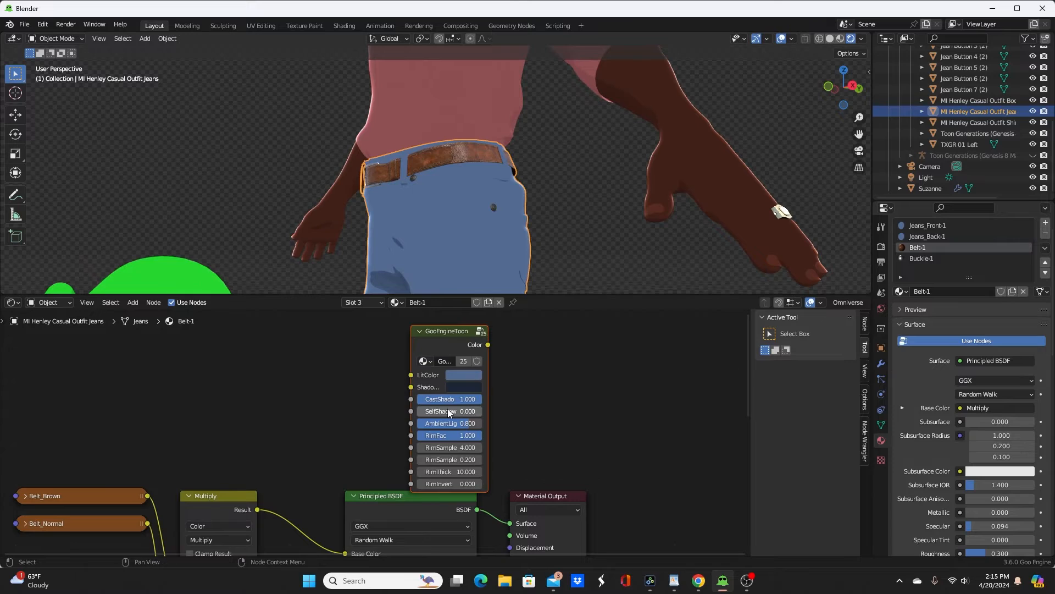
pyautogui.press('g')
pyautogui.click(412, 404)
pyautogui.click(437, 366)
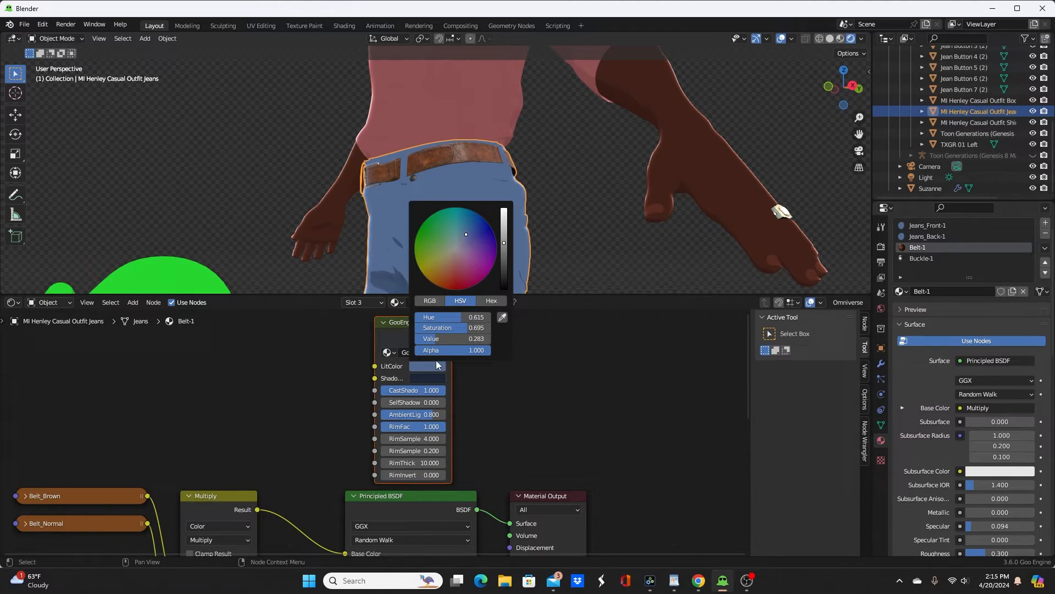
pyautogui.click(501, 317)
pyautogui.click(438, 159)
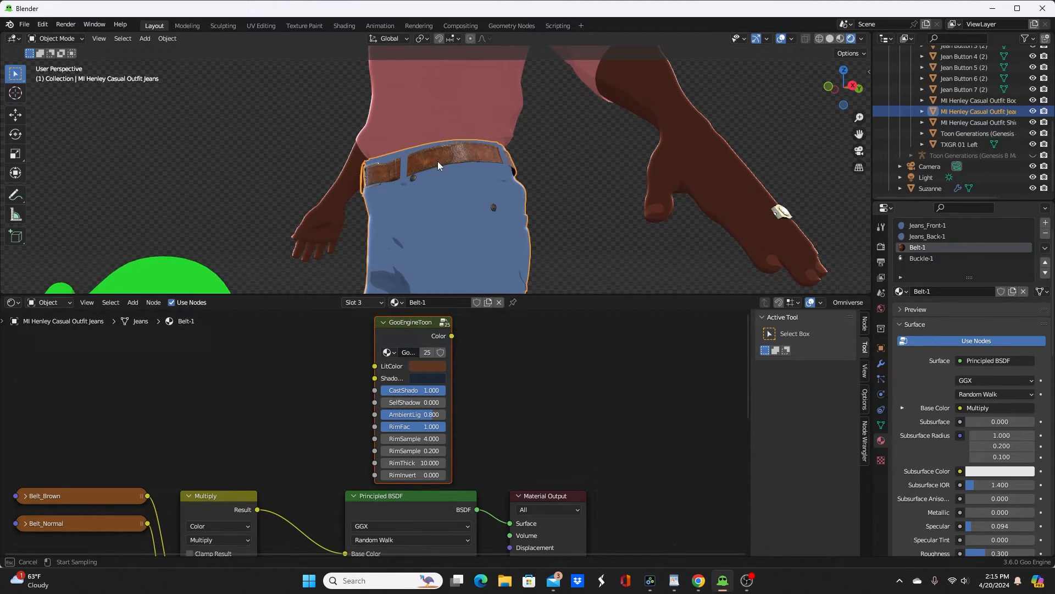
# Step: Copy the brown LitColor to the Belt-1 ShadowColor, darken it, and connect the toon node to the Material Output
pyautogui.hotkey('ctrl', 'c')
pyautogui.hotkey('ctrl', 'v')
pyautogui.click(427, 374)
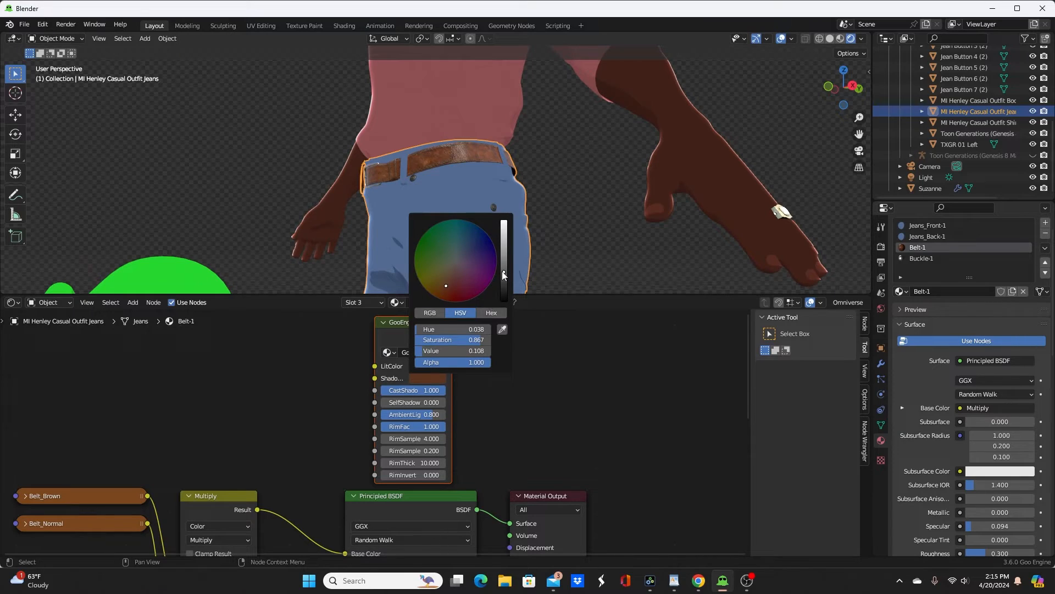
pyautogui.moveTo(502, 272); pyautogui.dragTo(505, 286)
pyautogui.keyDown('ctrl'); pyautogui.keyDown('shift'); pyautogui.click(404, 331); pyautogui.keyUp('shift'); pyautogui.keyUp('ctrl')
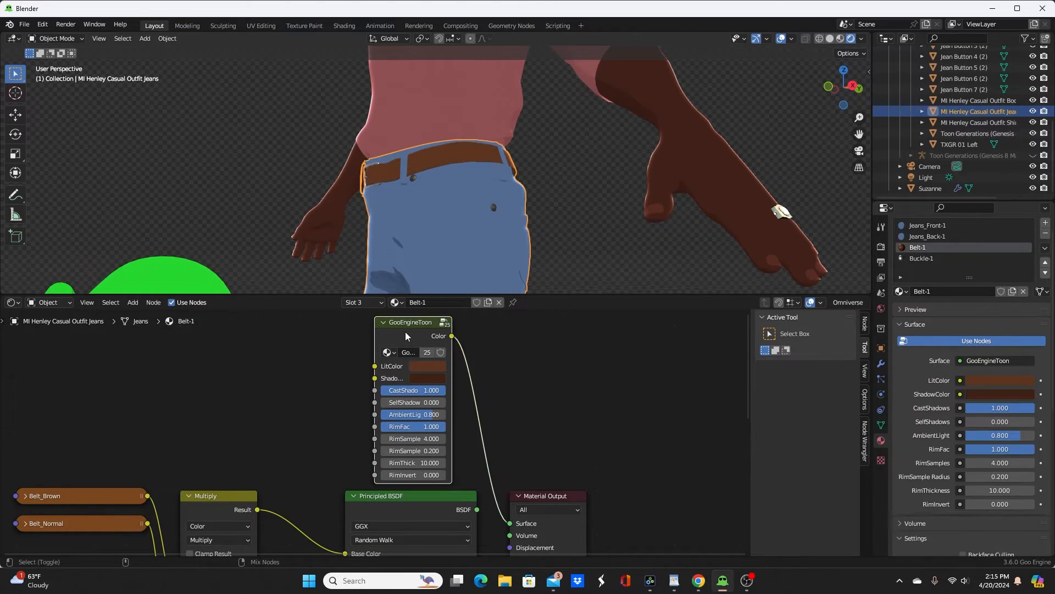
# Step: Examine the materials of the jeans button below the belt and of the lowest shirt button
pyautogui.click(412, 178)
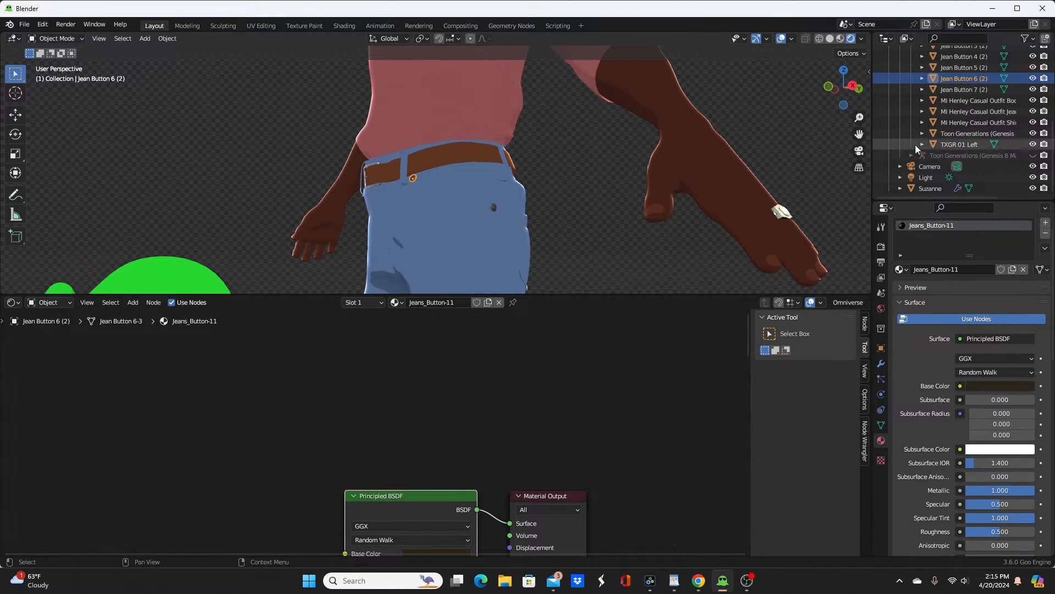
pyautogui.scroll(1, 480, 127)
pyautogui.scroll(-5, 463, 141)
pyautogui.keyDown('shift'); pyautogui.moveTo(440, 86); pyautogui.dragTo(438, 103, button='middle'); pyautogui.keyUp('shift')
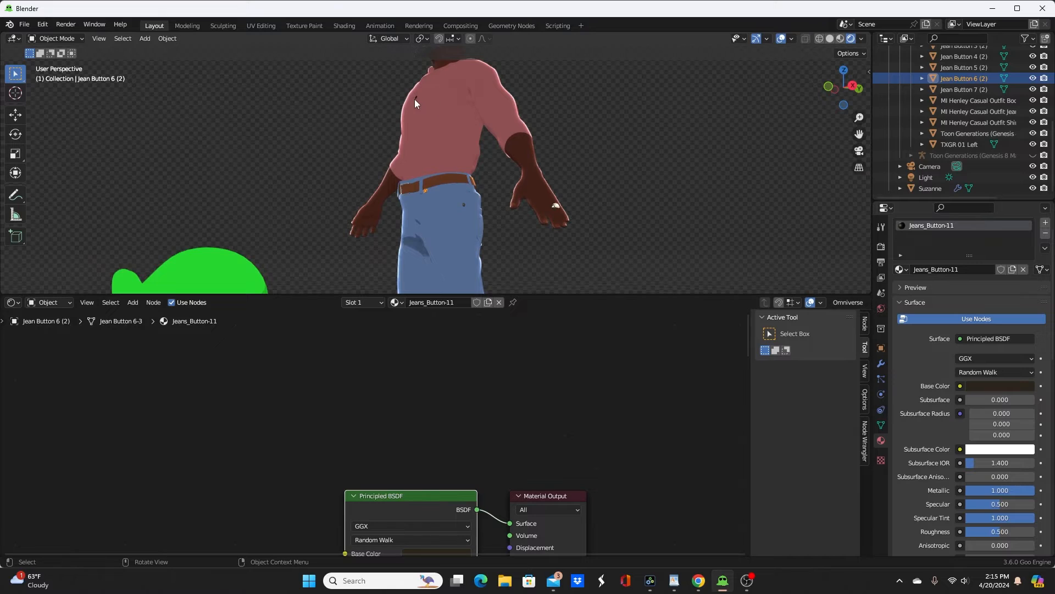
pyautogui.click(414, 98)
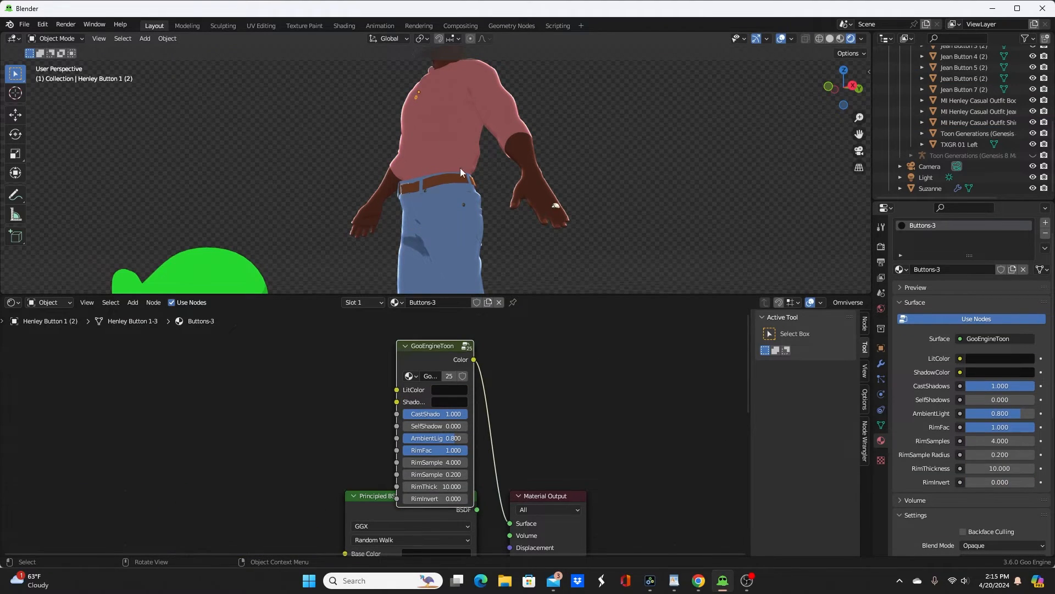
pyautogui.scroll(6, 468, 216)
pyautogui.moveTo(478, 242); pyautogui.dragTo(455, 180, button='middle')
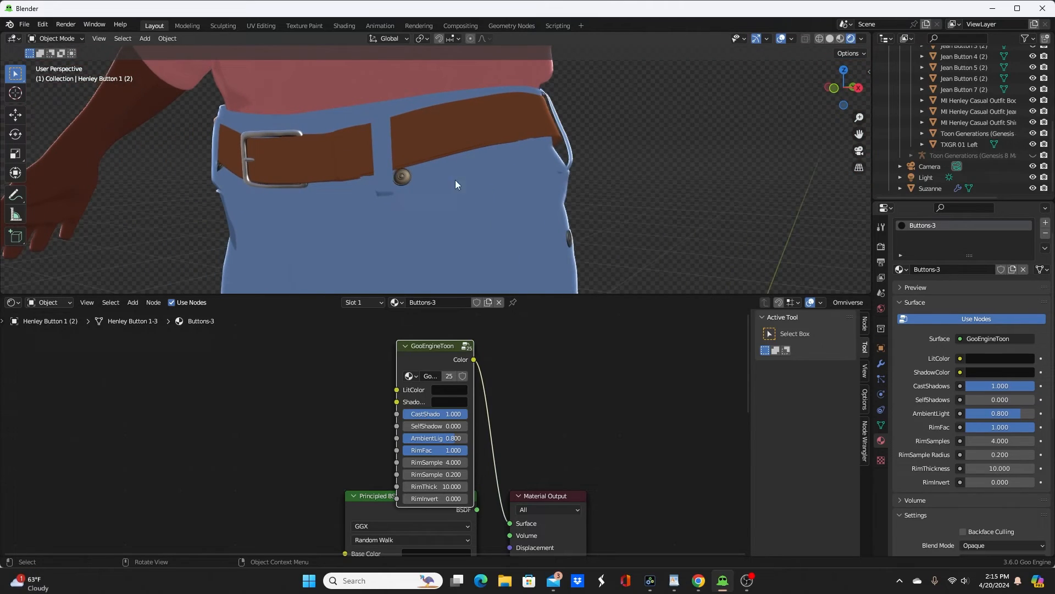
# Step: Paste a GooEngineToon node into Jeans_Button-11, copying its dark brown Base Color to LitColor and ShadowColor, and connect it to the Material Output
pyautogui.click(407, 177)
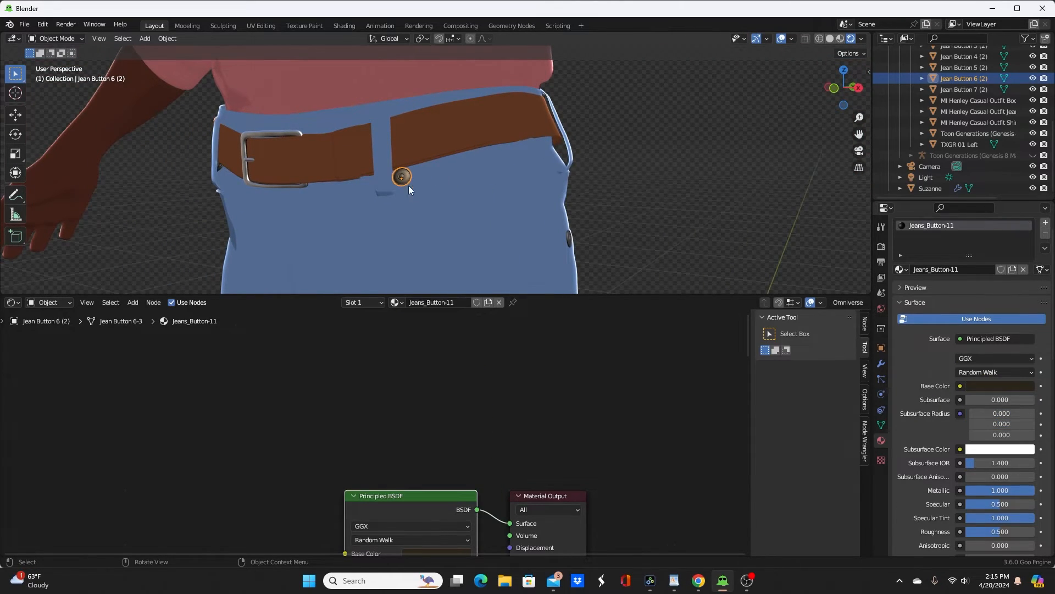
pyautogui.moveTo(457, 414); pyautogui.dragTo(463, 397, button='middle')
pyautogui.hotkey('ctrl', 'v')
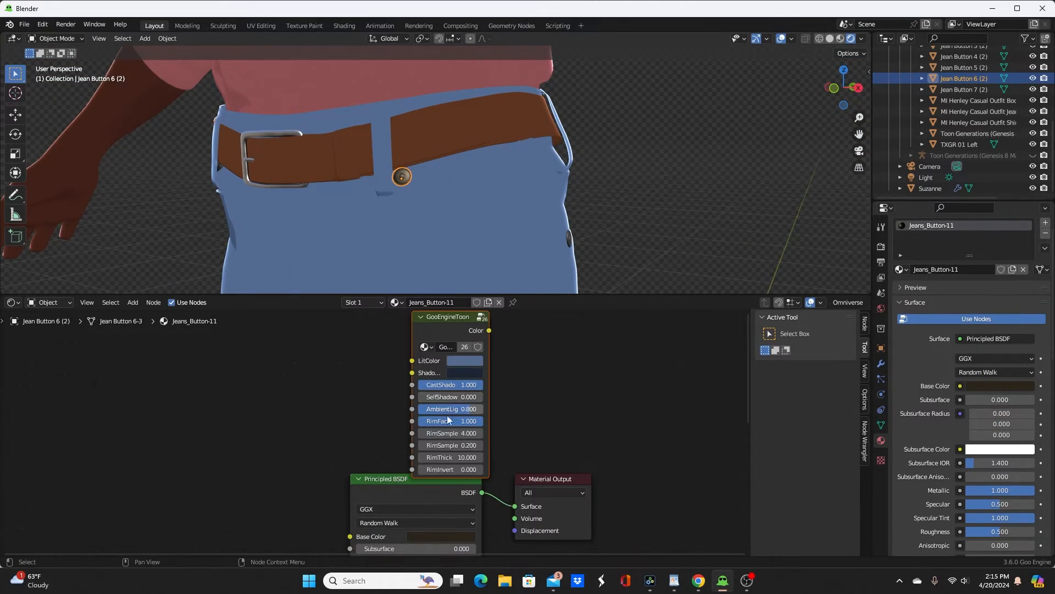
pyautogui.click(466, 359)
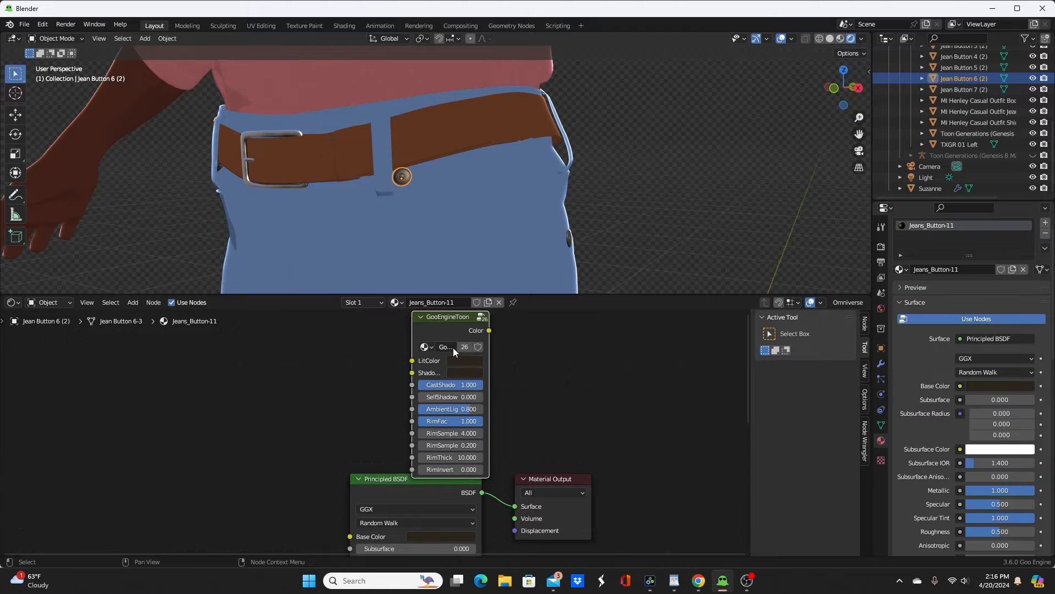
pyautogui.keyDown('ctrl'); pyautogui.keyDown('shift'); pyautogui.click(454, 326); pyautogui.keyUp('shift'); pyautogui.keyUp('ctrl')
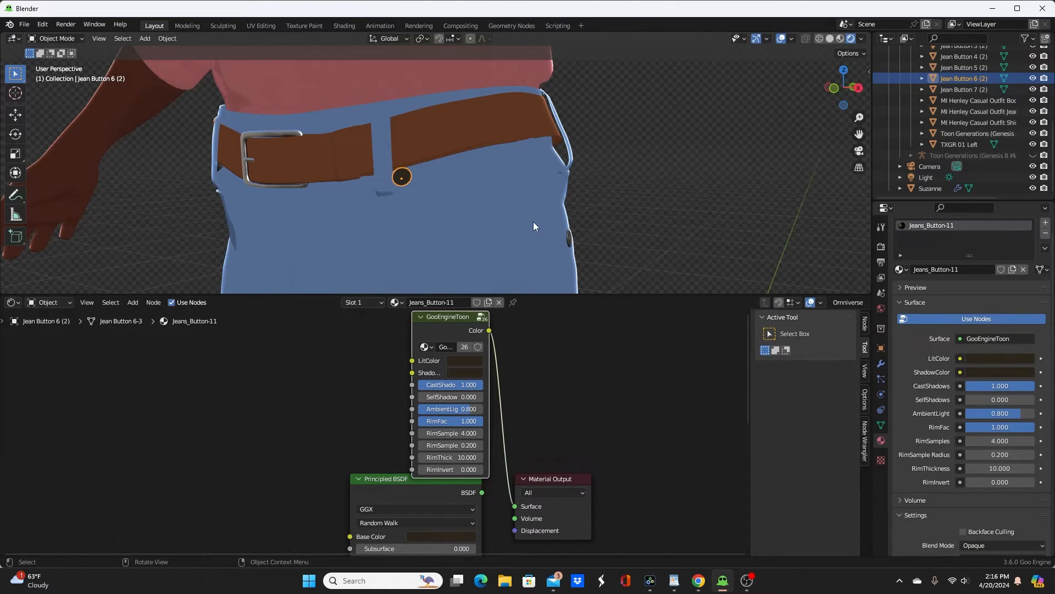
# Step: Paste the GooEngineToon node into the Jeans_Button-12 and Jeans_Button-8 materials and connect each to its Material Output
pyautogui.moveTo(533, 222); pyautogui.dragTo(479, 221, button='middle')
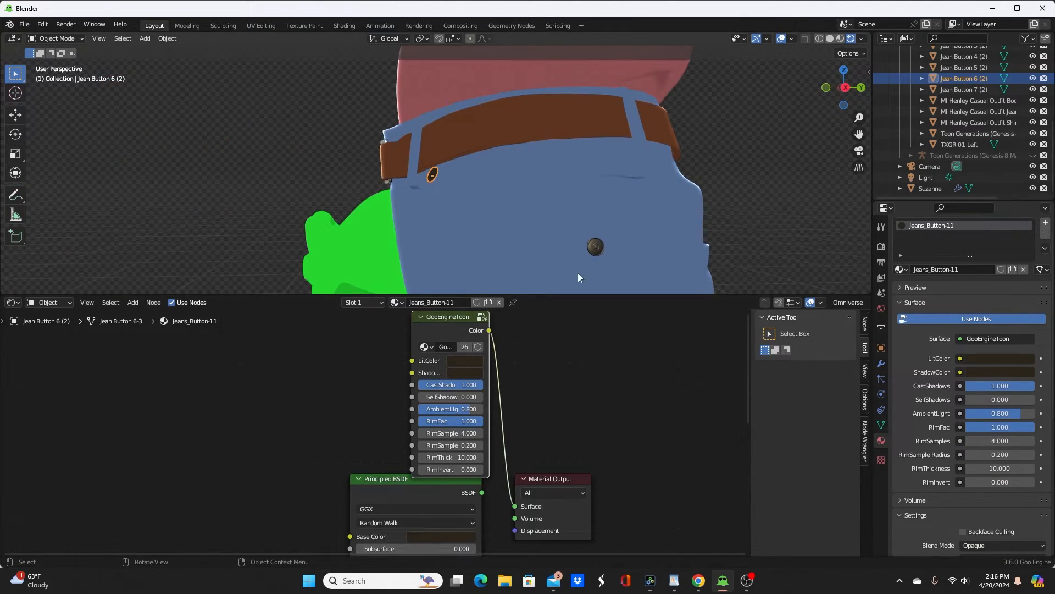
pyautogui.click(595, 247)
pyautogui.hotkey('ctrl', 'v')
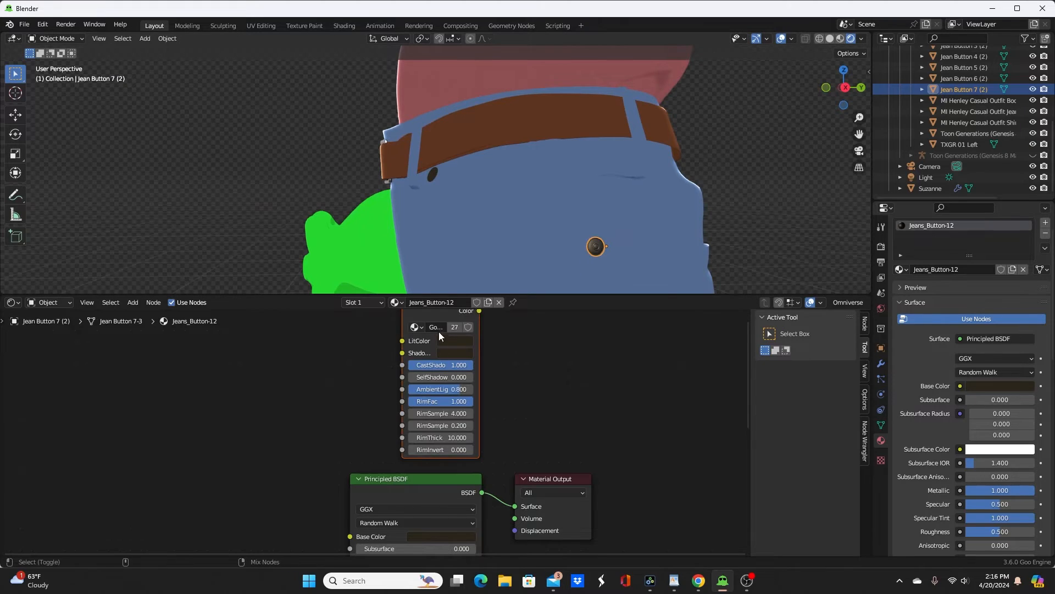
pyautogui.keyDown('ctrl'); pyautogui.keyDown('shift'); pyautogui.click(438, 311); pyautogui.keyUp('shift'); pyautogui.keyUp('ctrl')
pyautogui.moveTo(451, 242); pyautogui.dragTo(259, 285, button='middle')
pyautogui.click(137, 217)
pyautogui.hotkey('ctrl', 'v')
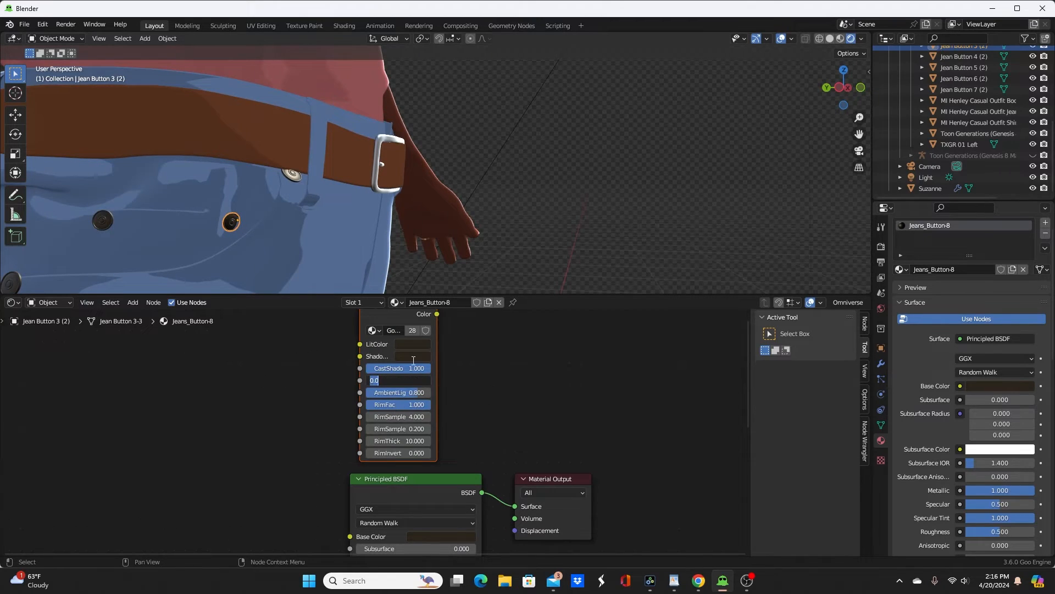
pyautogui.keyDown('ctrl'); pyautogui.keyDown('shift'); pyautogui.click(382, 316); pyautogui.keyUp('shift'); pyautogui.keyUp('ctrl')
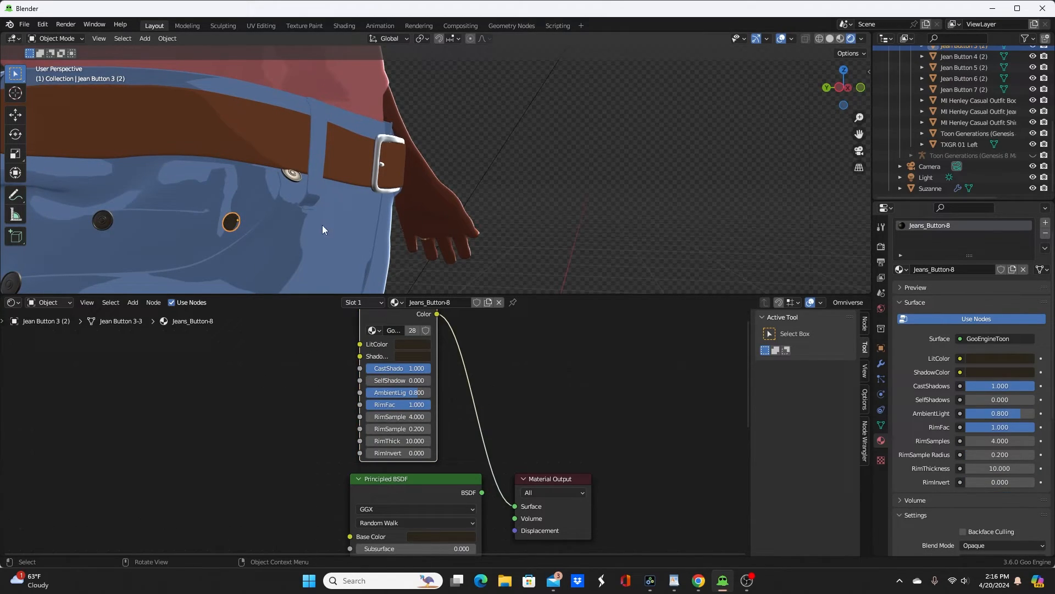
# Step: Paste the GooEngineToon node into Jeans_Button-7, Jeans_Button-9 and Jeans_Button-10 and connect each to its Material Output
pyautogui.click(293, 176)
pyautogui.hotkey('ctrl', 'v')
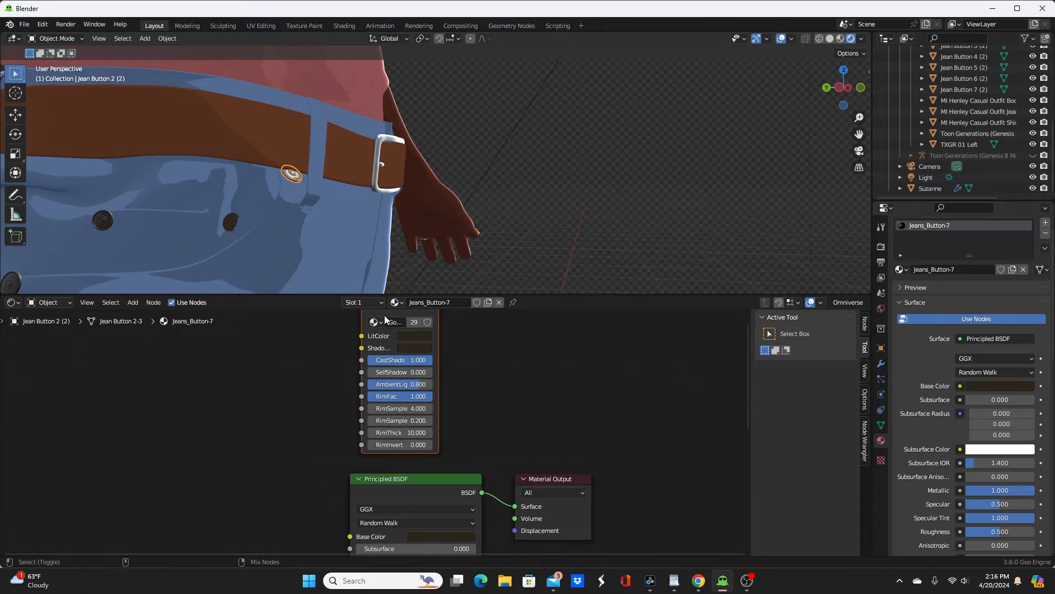
pyautogui.keyDown('ctrl'); pyautogui.keyDown('shift'); pyautogui.click(384, 316); pyautogui.keyUp('shift'); pyautogui.keyUp('ctrl')
pyautogui.click(106, 221)
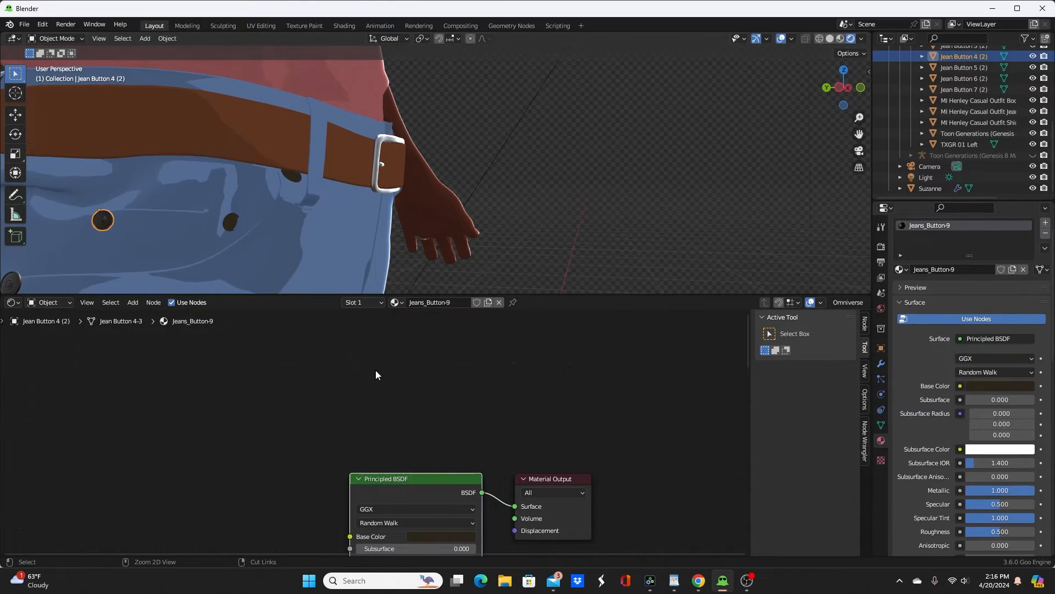
pyautogui.hotkey('ctrl', 'v')
pyautogui.keyDown('ctrl'); pyautogui.keyDown('shift'); pyautogui.click(382, 316); pyautogui.keyUp('shift'); pyautogui.keyUp('ctrl')
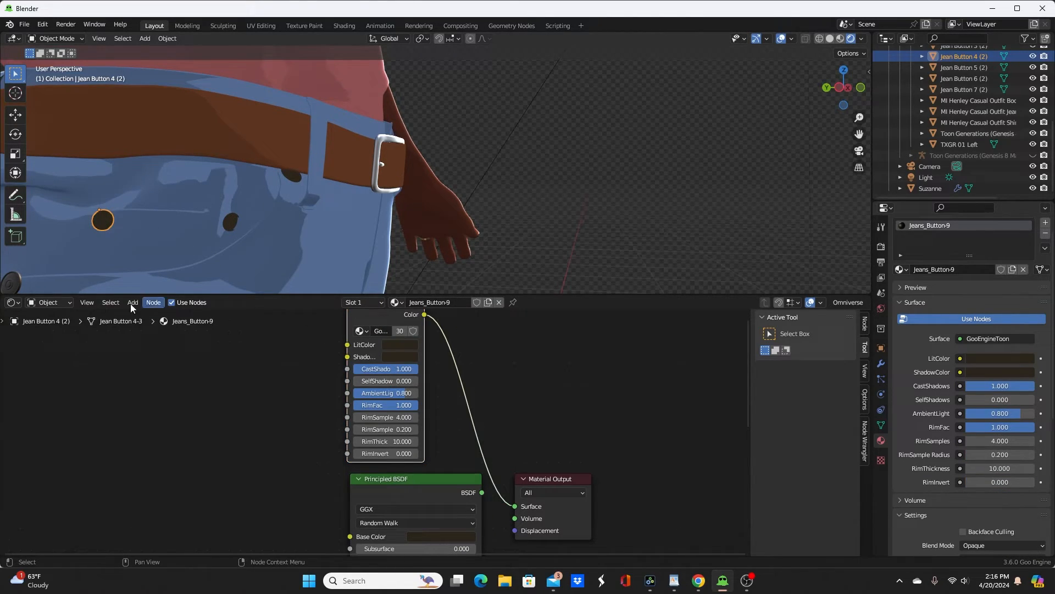
pyautogui.click(14, 284)
pyautogui.hotkey('ctrl', 'v')
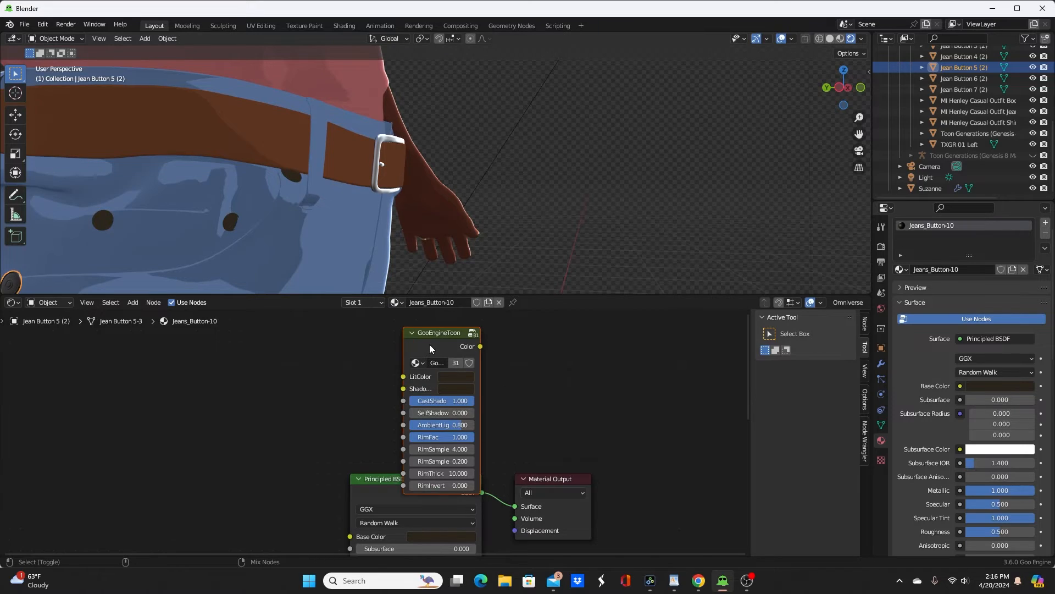
pyautogui.keyDown('ctrl'); pyautogui.keyDown('shift'); pyautogui.click(429, 344); pyautogui.keyUp('shift'); pyautogui.keyUp('ctrl')
# Step: Paste the GooEngineToon node into the boots' Shoes-1 material and sample the boot leather's brown from the model as its LitColor
pyautogui.scroll(-8, 454, 266)
pyautogui.moveTo(461, 257); pyautogui.dragTo(436, 153, button='middle')
pyautogui.scroll(3, 466, 252)
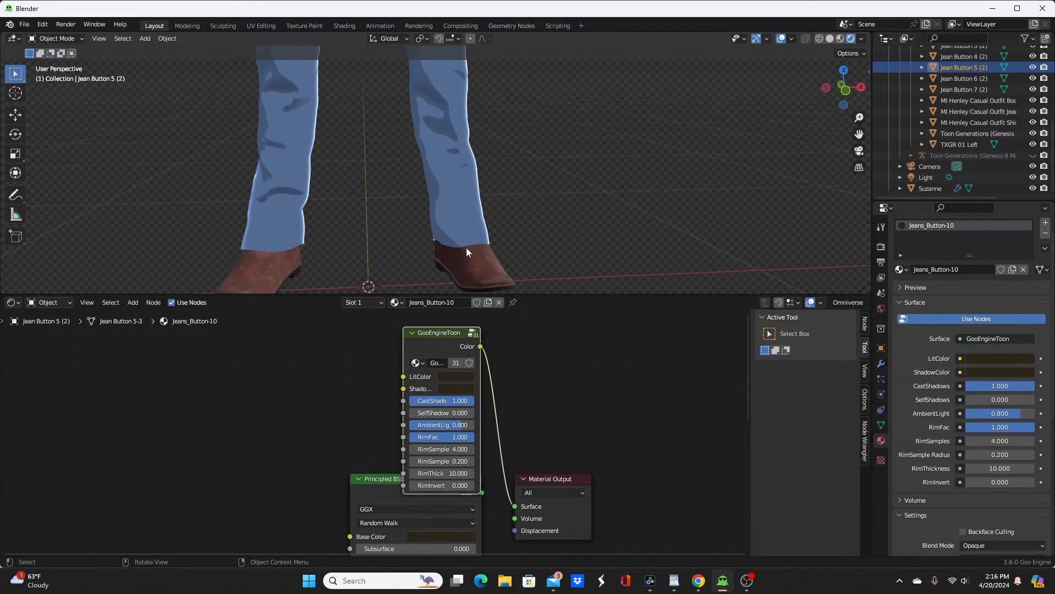
pyautogui.click(500, 271)
pyautogui.hotkey('ctrl', 'v')
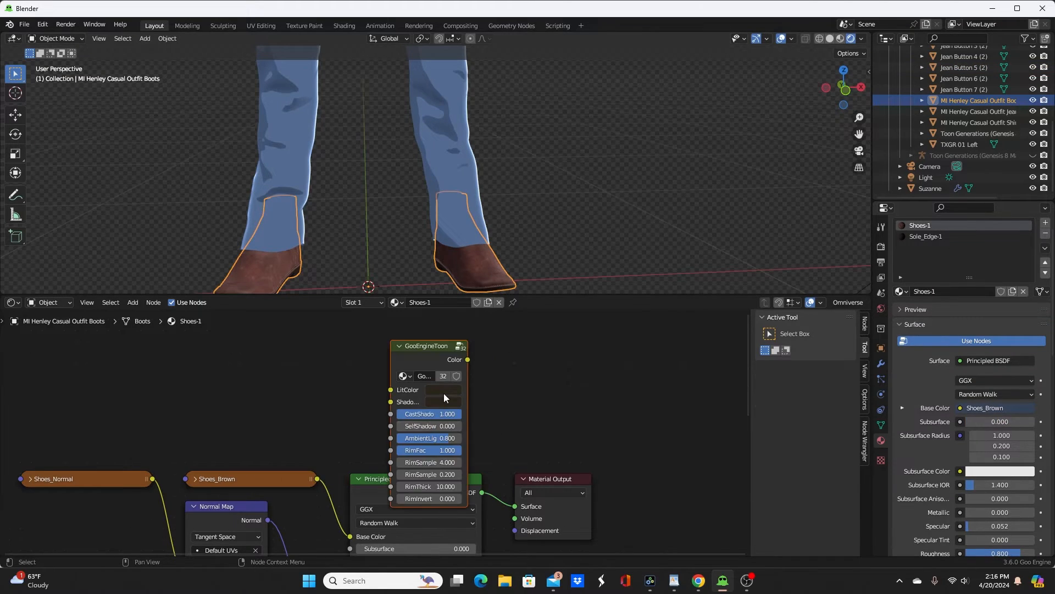
pyautogui.press('g')
pyautogui.click(448, 349)
pyautogui.moveTo(508, 374); pyautogui.dragTo(501, 416, button='middle')
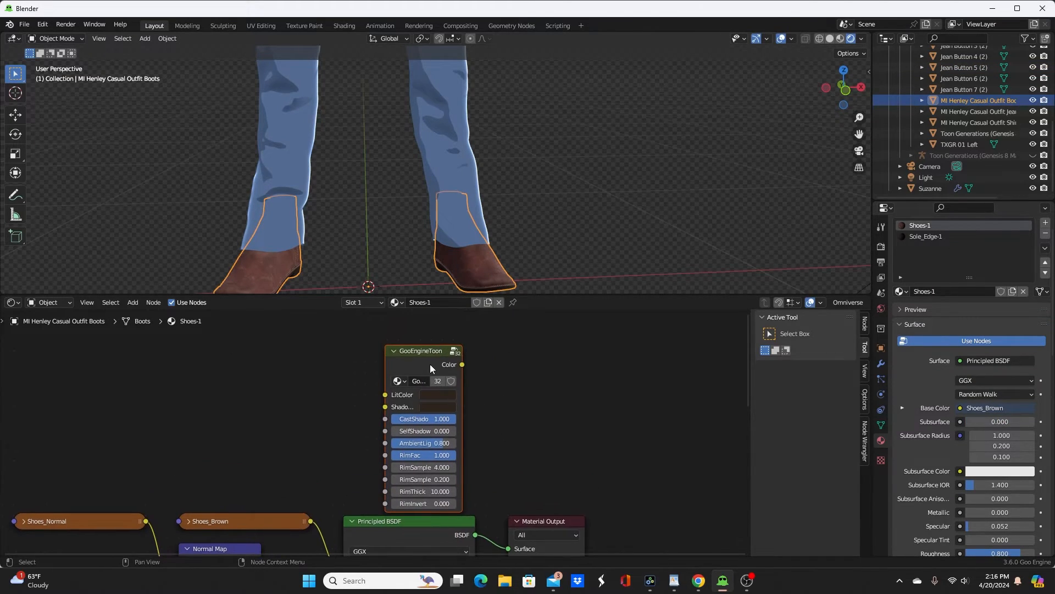
pyautogui.click(450, 402)
pyautogui.click(517, 344)
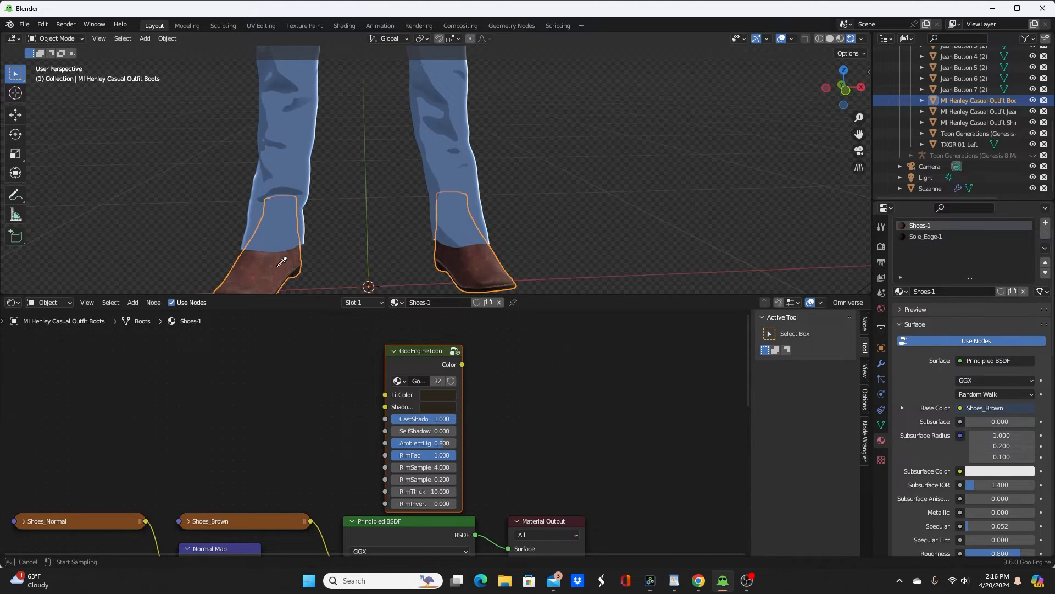
pyautogui.click(282, 261)
# Step: Copy the brown LitColor to the Shoes-1 ShadowColor, darken it to value 0.050, and connect the toon node to the Material Output
pyautogui.moveTo(431, 407); pyautogui.dragTo(432, 407)
pyautogui.click(433, 406)
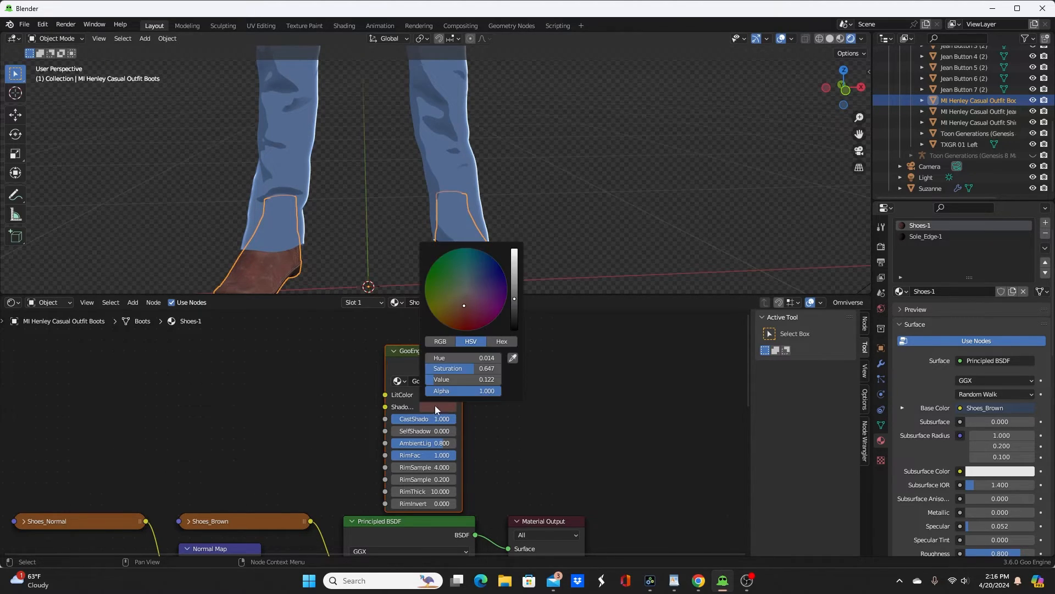
pyautogui.moveTo(513, 300); pyautogui.dragTo(514, 310)
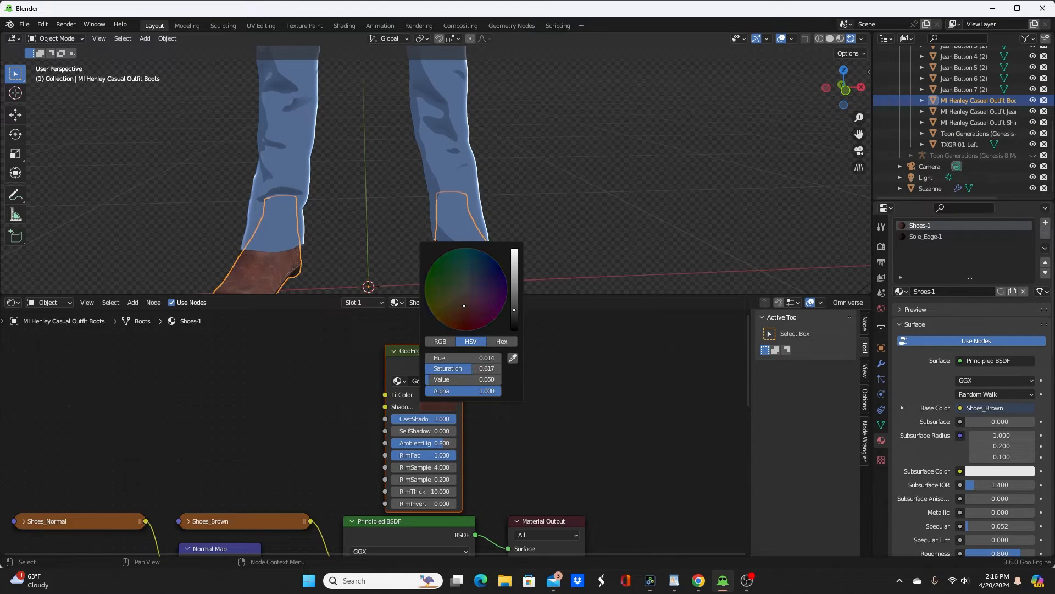
pyautogui.keyDown('ctrl'); pyautogui.keyDown('shift'); pyautogui.click(413, 355); pyautogui.keyUp('shift'); pyautogui.keyUp('ctrl')
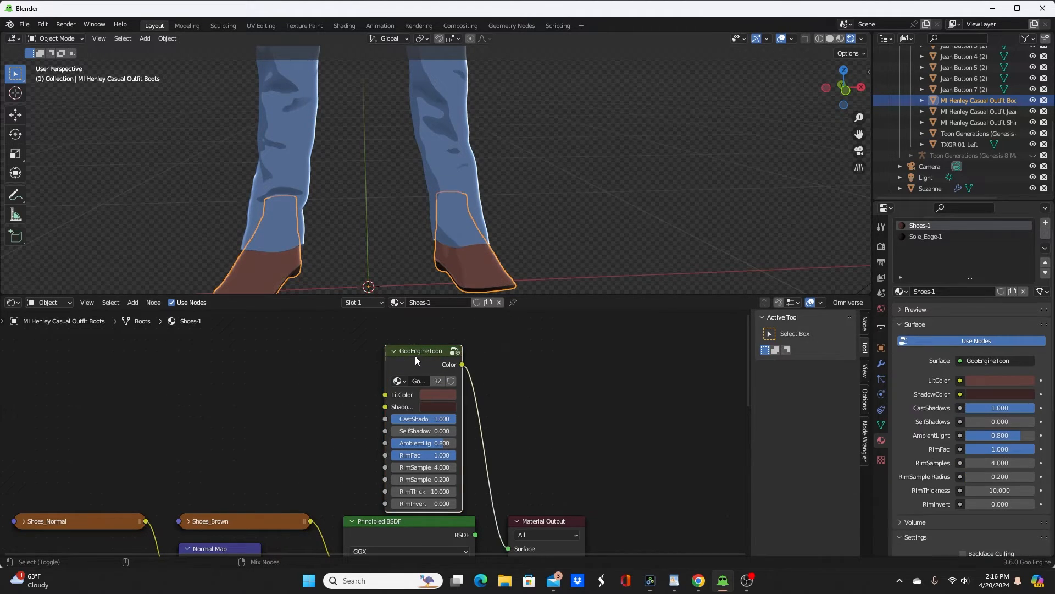
# Step: Paste the GooEngineToon node into the boots' Sole_Edge-1 material and connect it to the Material Output
pyautogui.click(916, 237)
pyautogui.hotkey('ctrl', 'v')
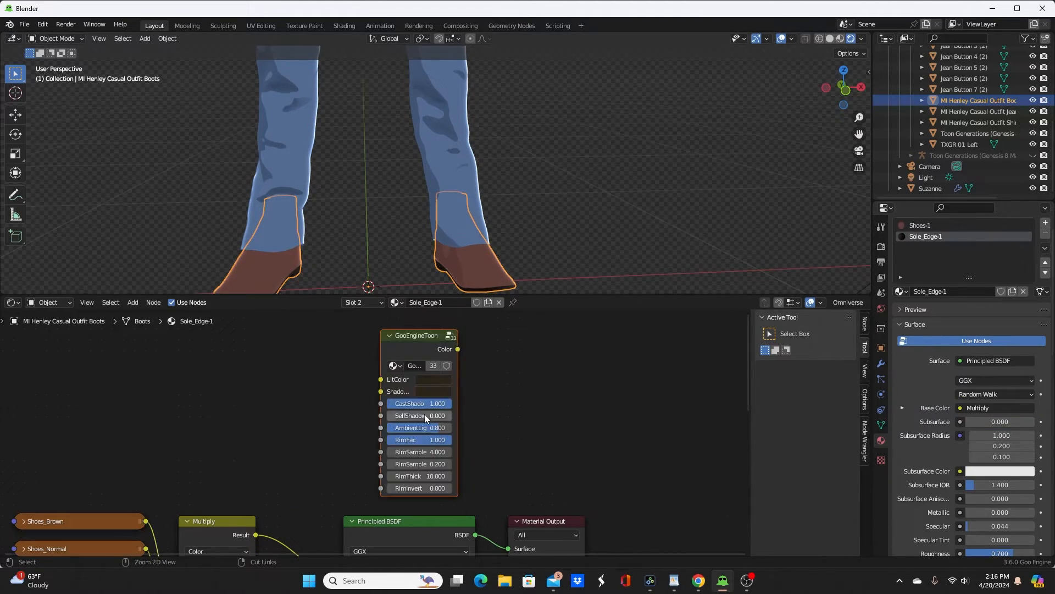
pyautogui.keyDown('ctrl'); pyautogui.keyDown('shift'); pyautogui.click(413, 346); pyautogui.keyUp('shift'); pyautogui.keyUp('ctrl')
# Step: Examine the node setup of the hair's 360_hair_scalp-1 material, including the Principled BSDF inputs down to Emission Strength and Alpha
pyautogui.moveTo(511, 253); pyautogui.dragTo(506, 112, button='middle')
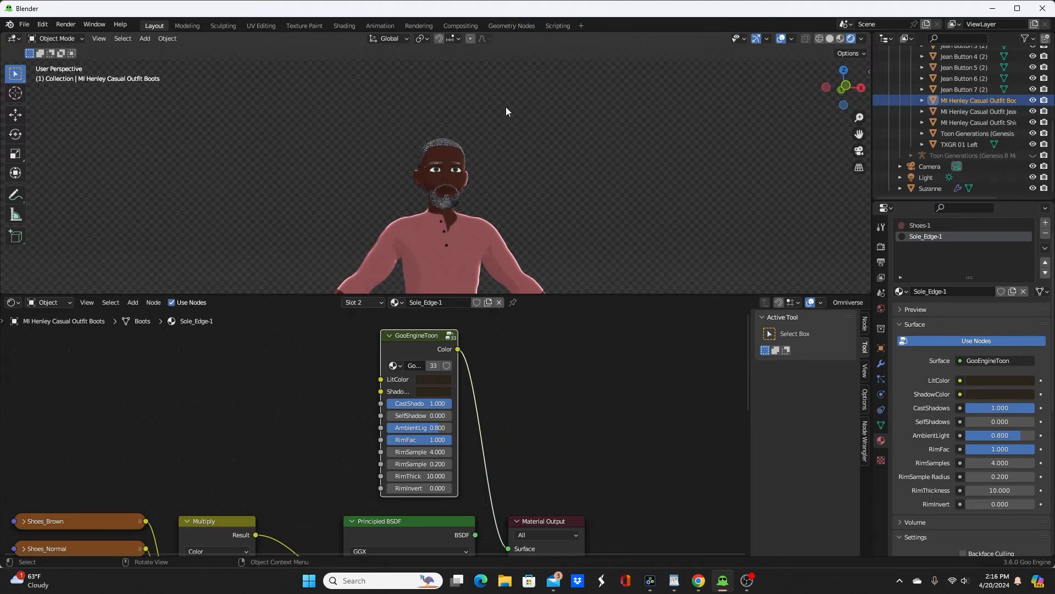
pyautogui.moveTo(451, 177); pyautogui.dragTo(450, 297, button='middle')
pyautogui.scroll(8, 509, 226)
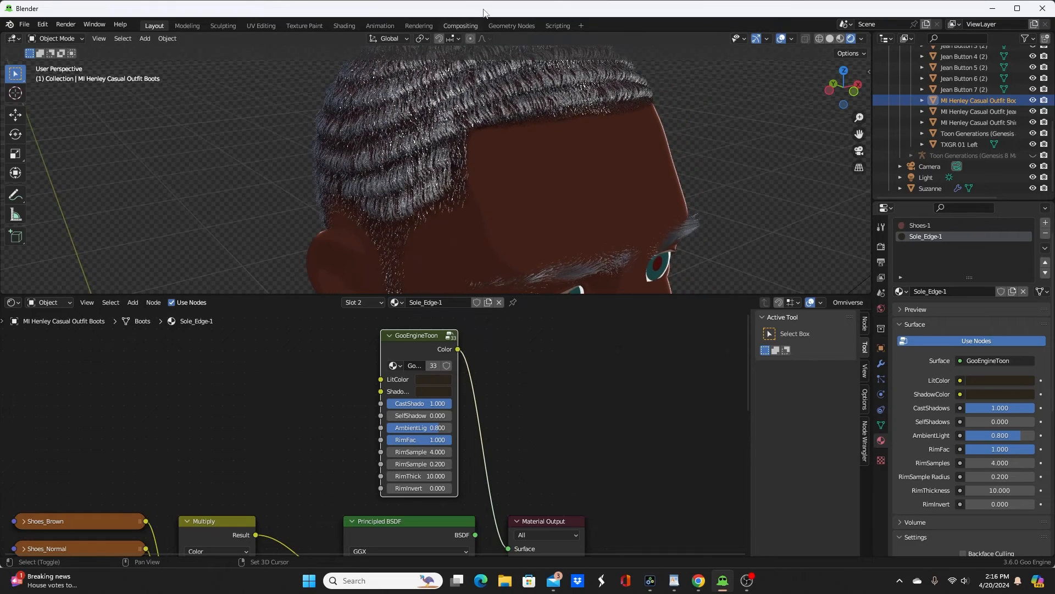
pyautogui.click(479, 103)
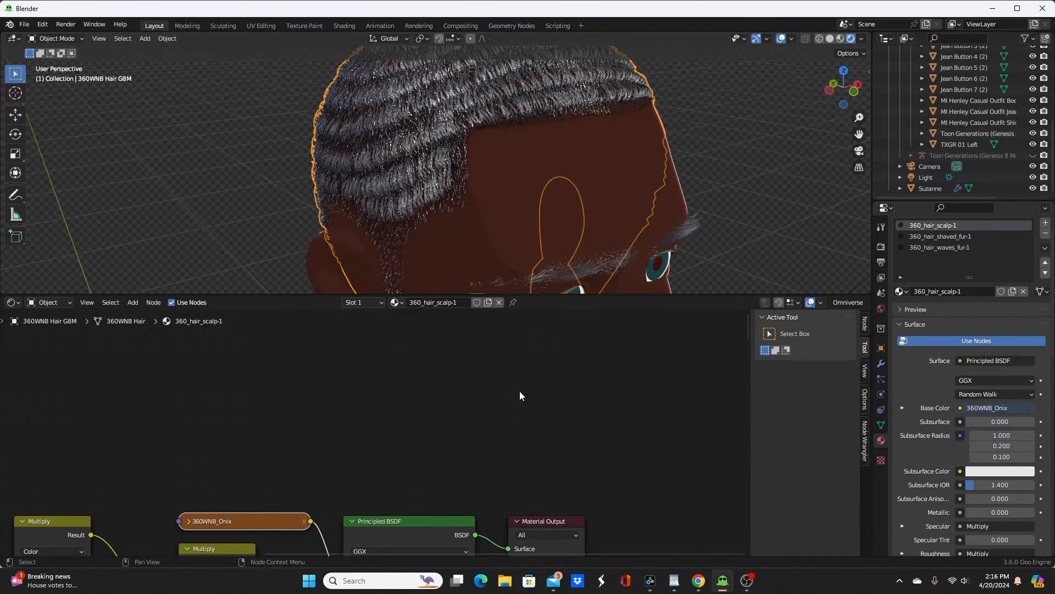
pyautogui.moveTo(549, 294); pyautogui.dragTo(549, 240)
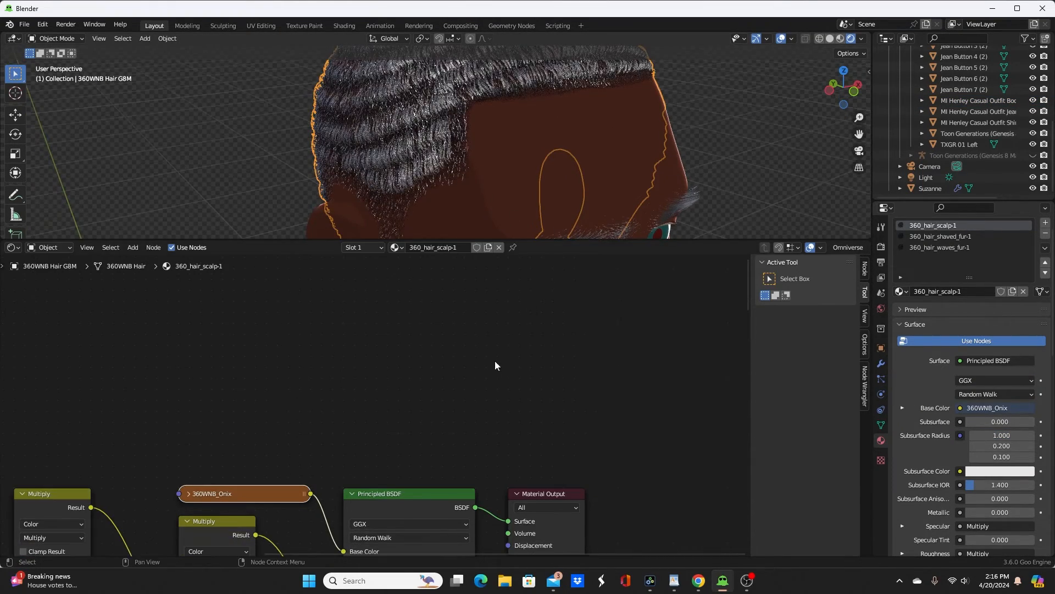
pyautogui.scroll(-4, 494, 365)
pyautogui.moveTo(505, 411); pyautogui.dragTo(517, 307, button='middle')
pyautogui.scroll(7, 477, 347)
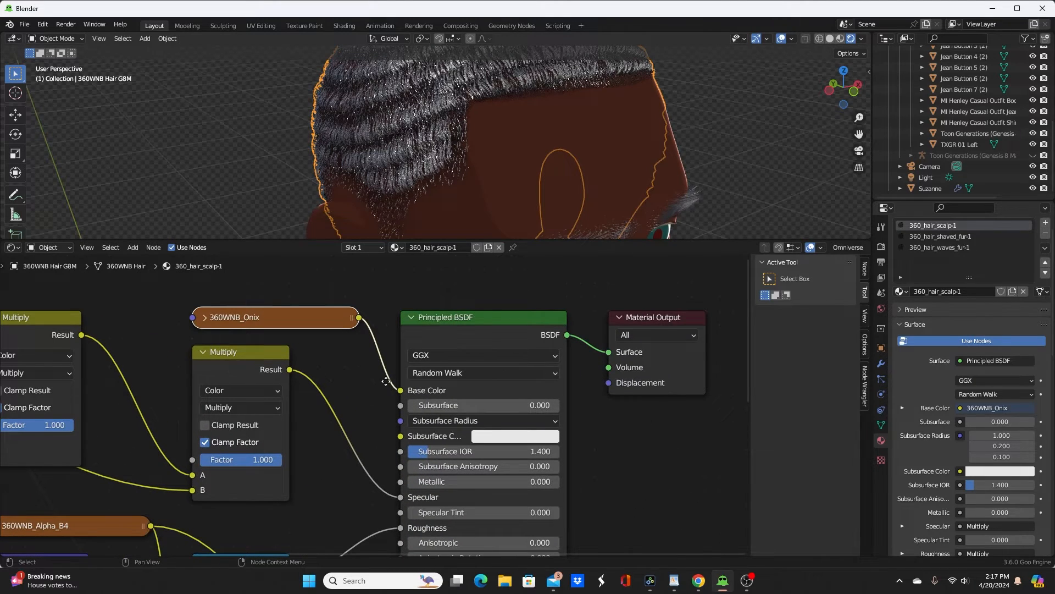
pyautogui.moveTo(387, 384); pyautogui.dragTo(404, 268, button='middle')
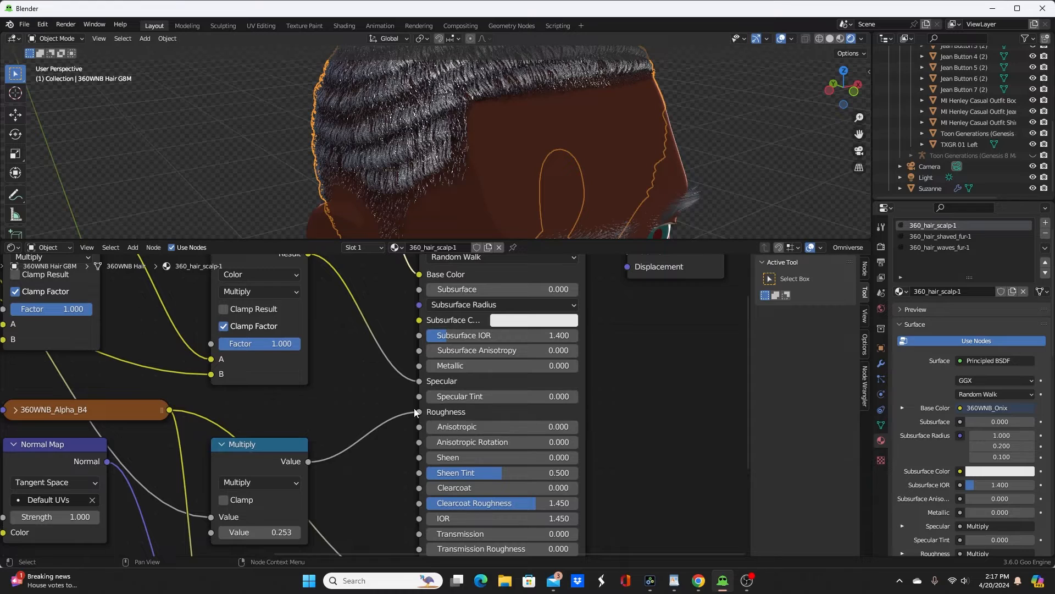
pyautogui.moveTo(549, 455); pyautogui.dragTo(538, 356, button='middle')
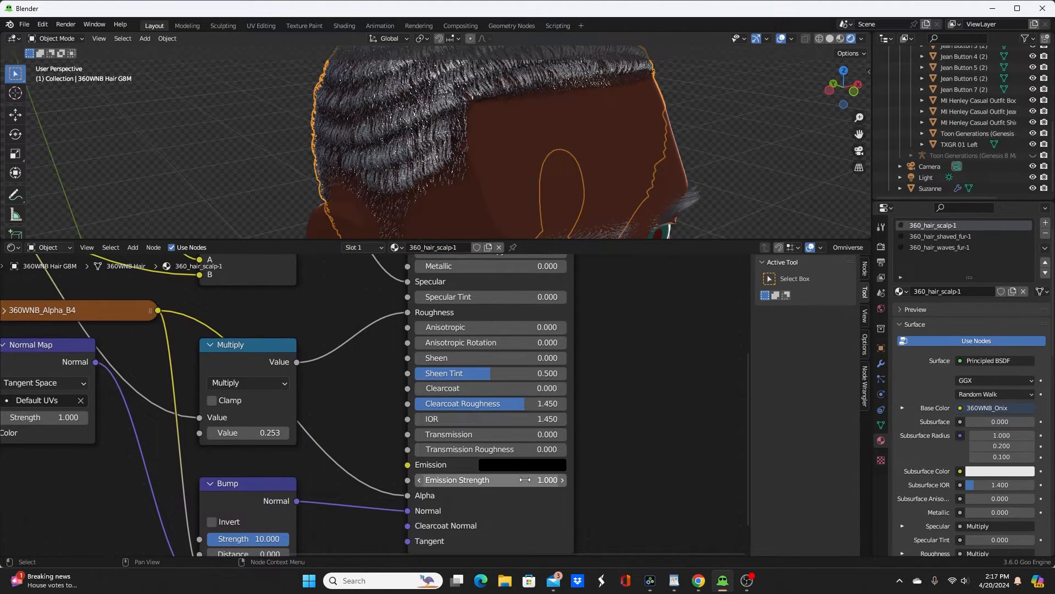
pyautogui.moveTo(525, 482); pyautogui.dragTo(649, 483)
pyautogui.press('Escape')
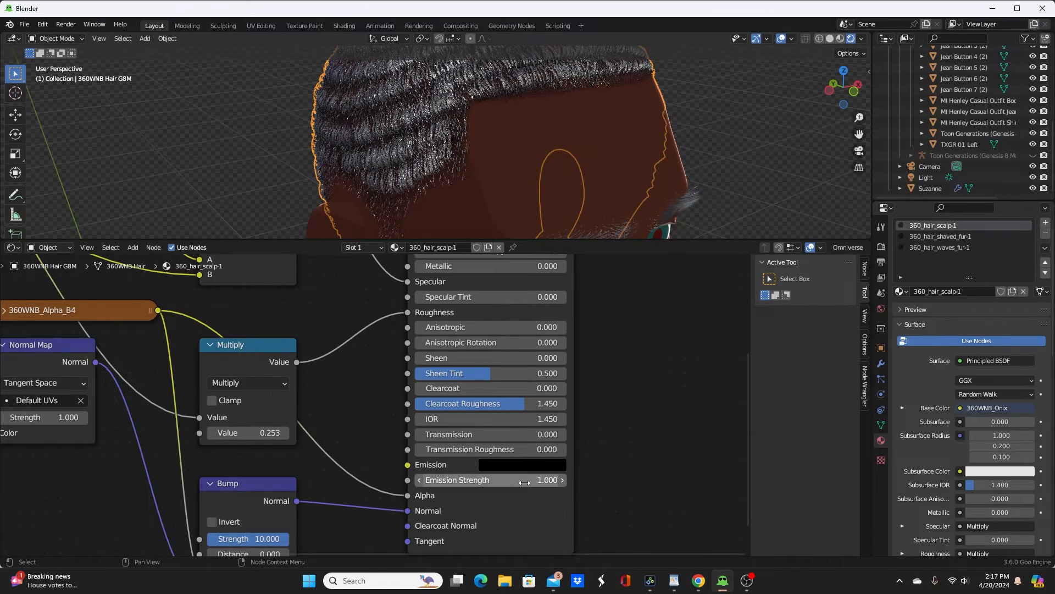
# Step: Set the Principled BSDF's Emission Strength to 0 in the hair's 360_hair_shaved_fur-1 material
pyautogui.click(955, 236)
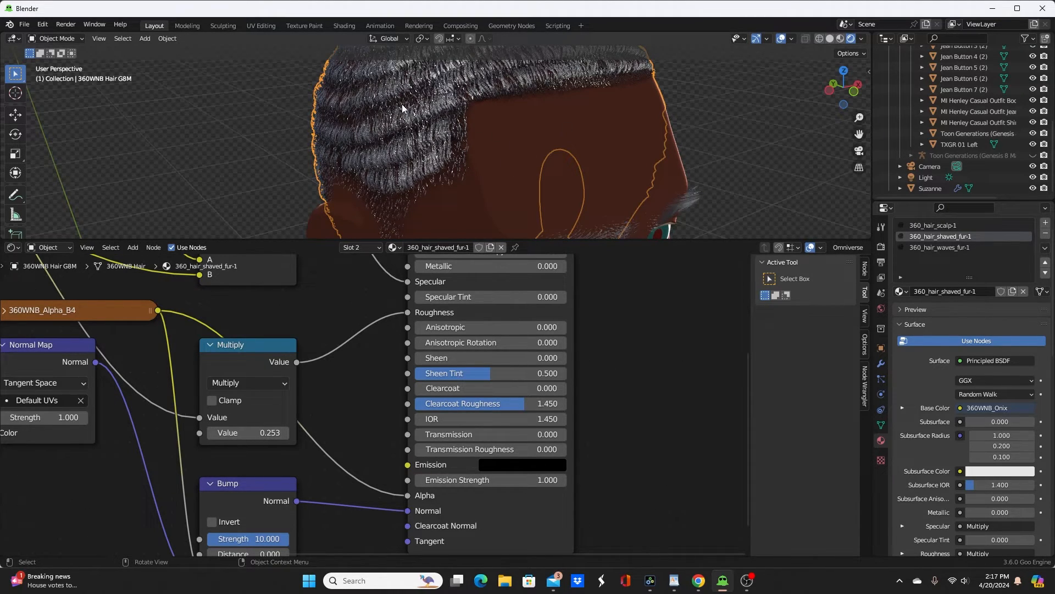
pyautogui.moveTo(476, 142); pyautogui.dragTo(393, 111, button='middle')
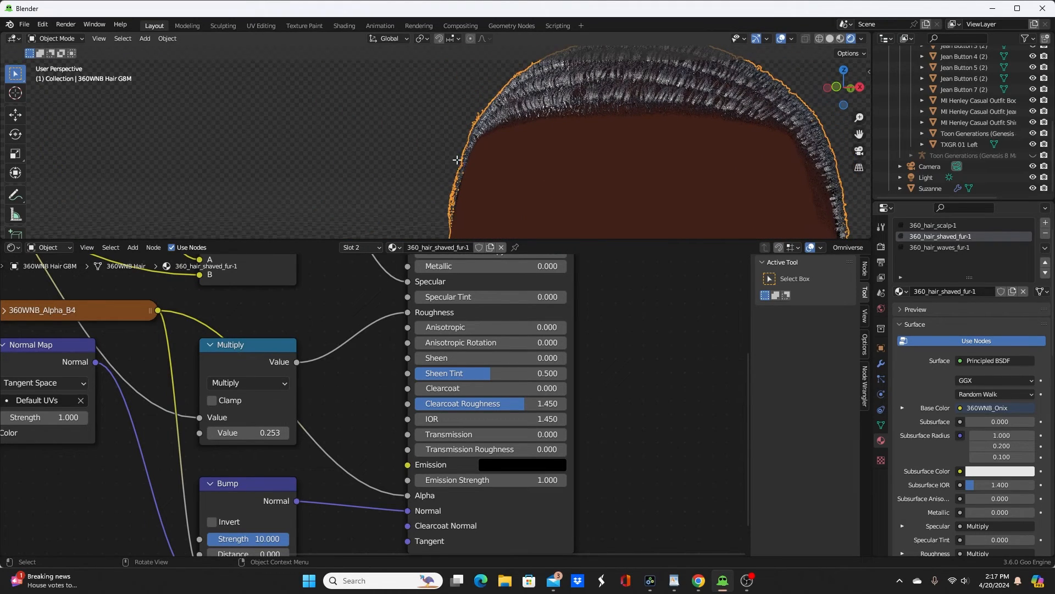
pyautogui.press('Tab')
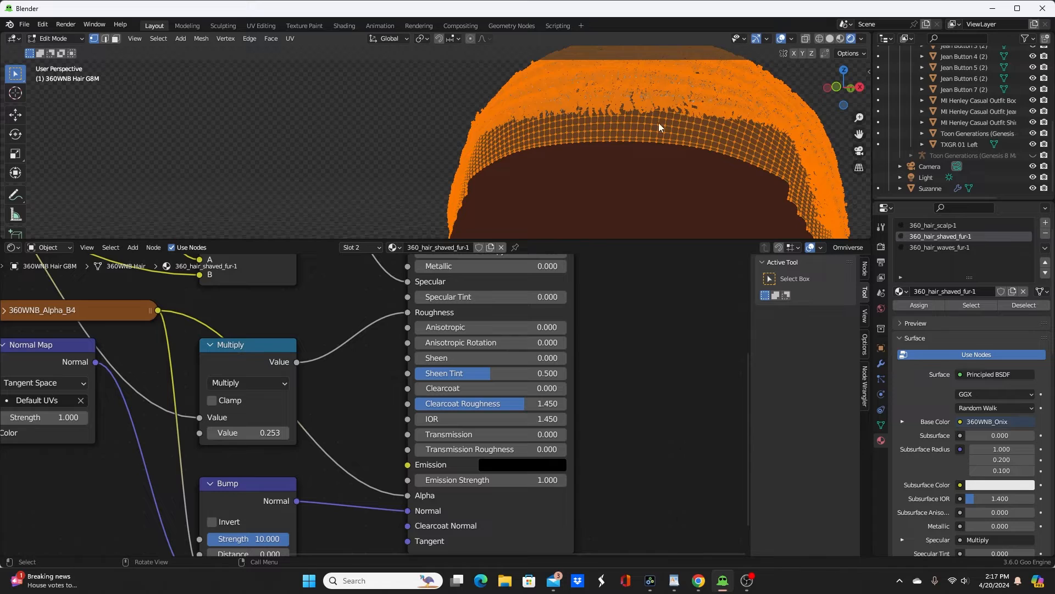
pyautogui.press('Tab')
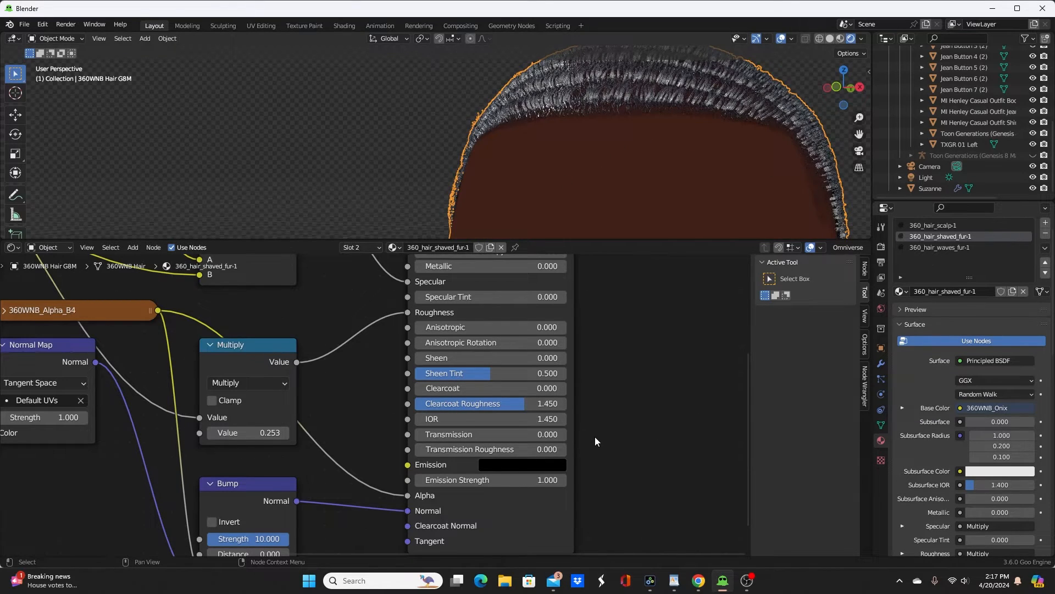
pyautogui.moveTo(595, 438); pyautogui.dragTo(622, 438, button='middle')
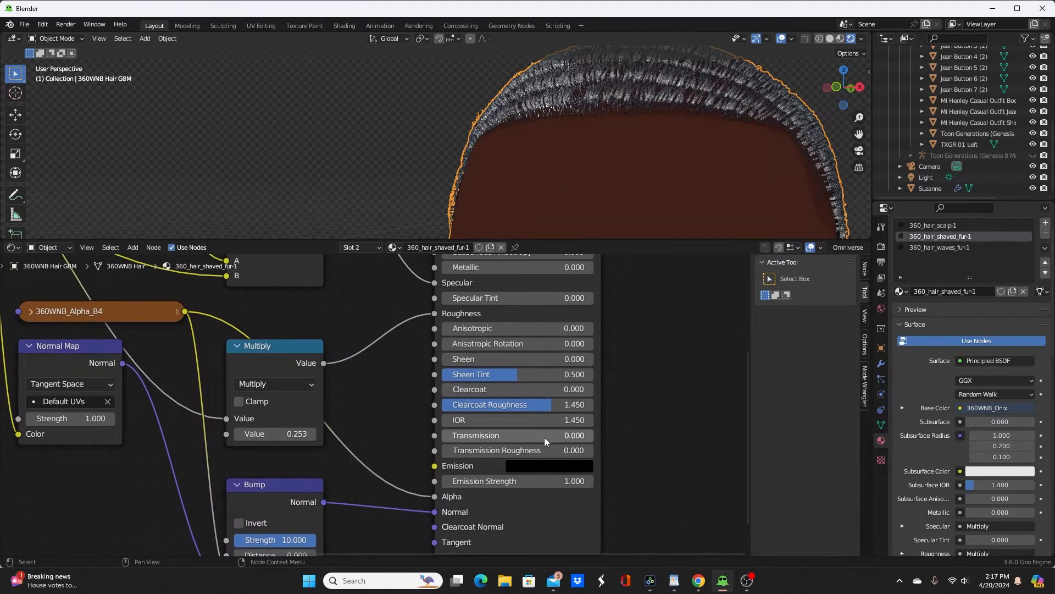
pyautogui.moveTo(535, 480); pyautogui.dragTo(484, 481)
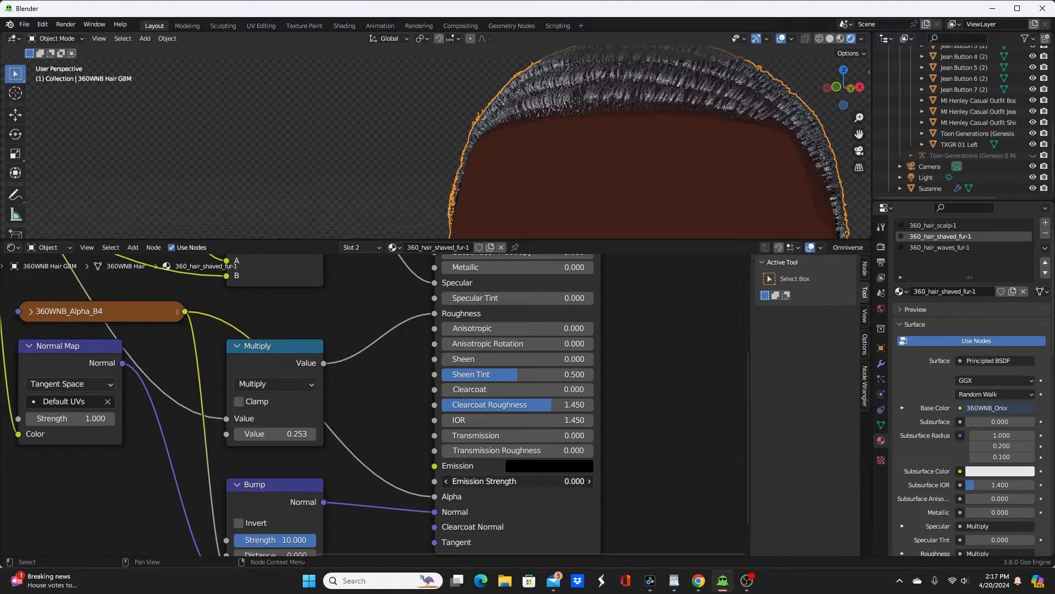
# Step: Paste the GooEngineToon node above the Principled BSDF in 360_hair_shaved_fur-1 and darken its LitColor to value 0.004
pyautogui.moveTo(600, 360); pyautogui.dragTo(560, 426, button='middle')
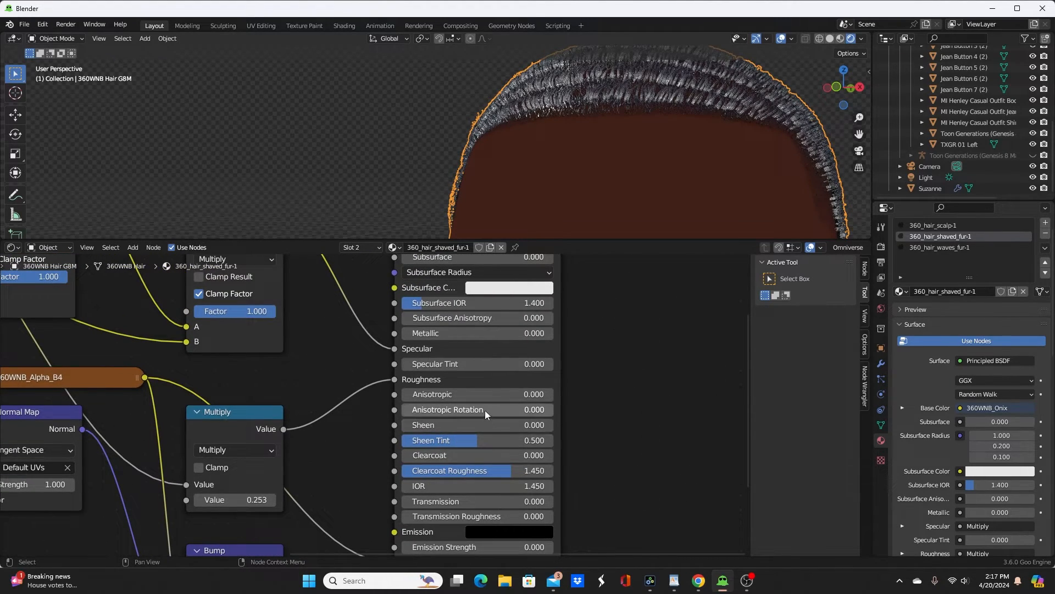
pyautogui.scroll(-2, 628, 424)
pyautogui.moveTo(628, 425); pyautogui.dragTo(579, 527, button='middle')
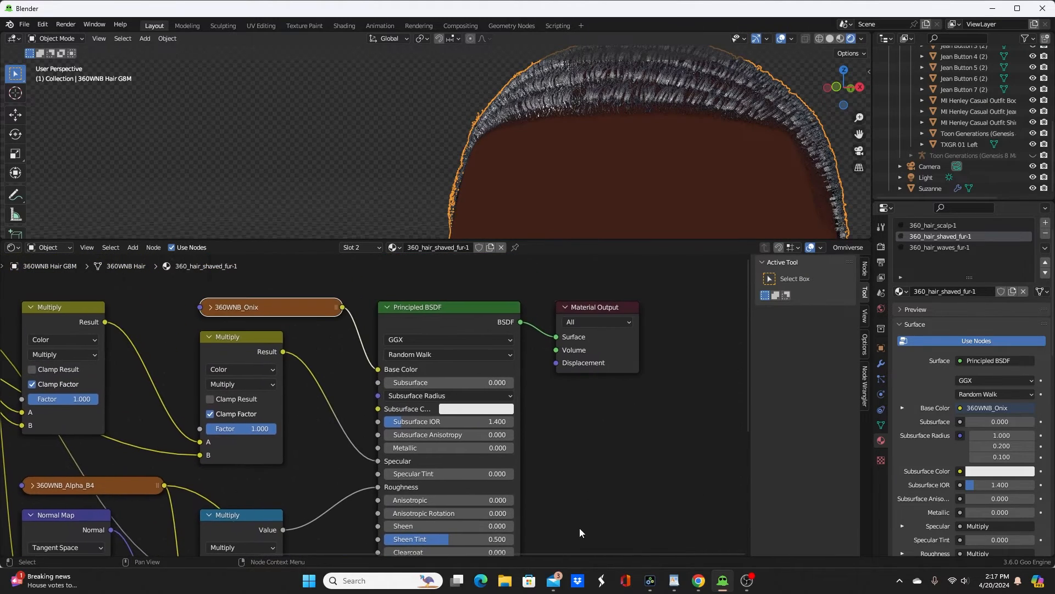
pyautogui.moveTo(576, 426); pyautogui.dragTo(573, 560, button='middle')
pyautogui.hotkey('ctrl', 'v')
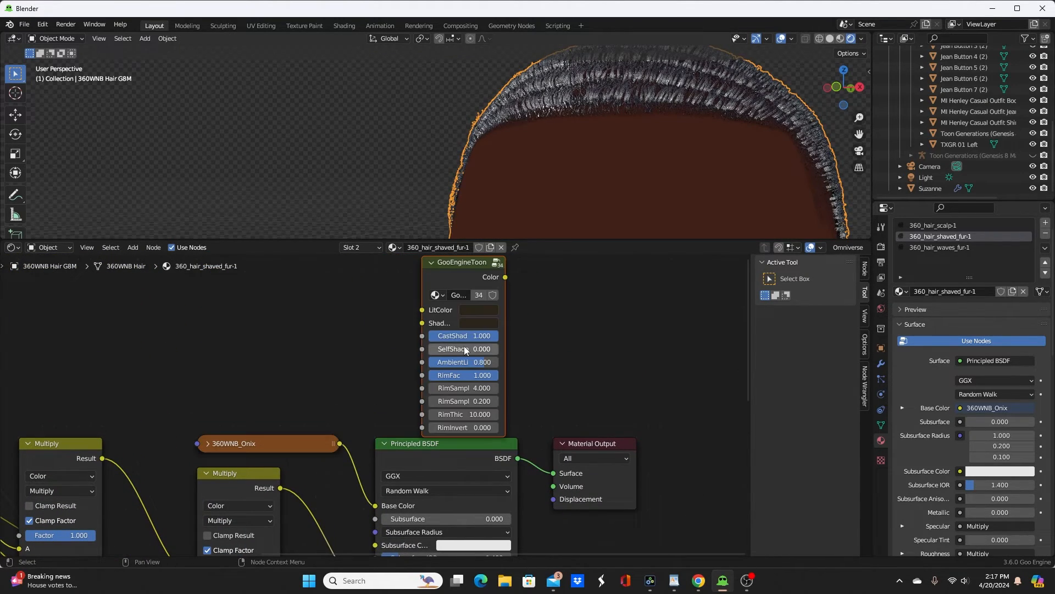
pyautogui.press('g')
pyautogui.click(456, 336)
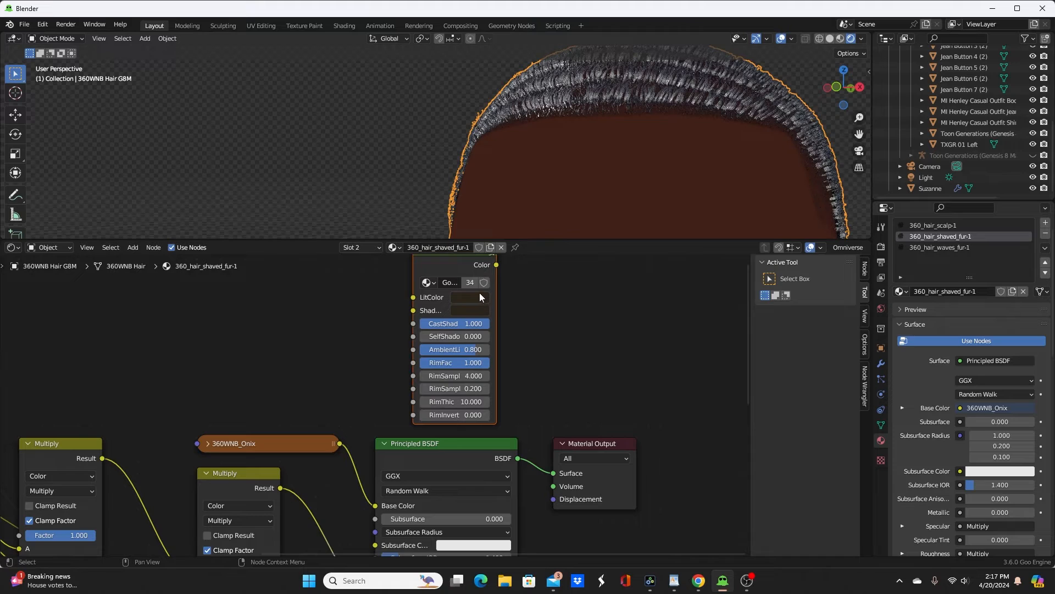
pyautogui.click(480, 294)
pyautogui.moveTo(553, 200); pyautogui.dragTo(553, 210)
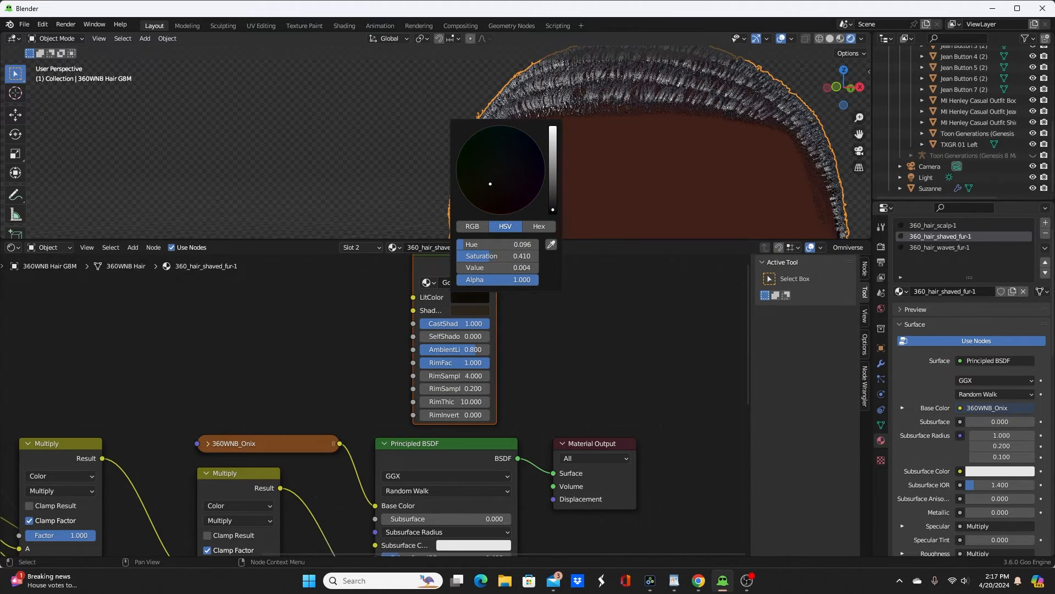
# Step: Darken the GooEngineToon's ShadowColor to near black in 360_hair_shaved_fur-1 and connect the node to the Material Output
pyautogui.moveTo(470, 313); pyautogui.dragTo(469, 314)
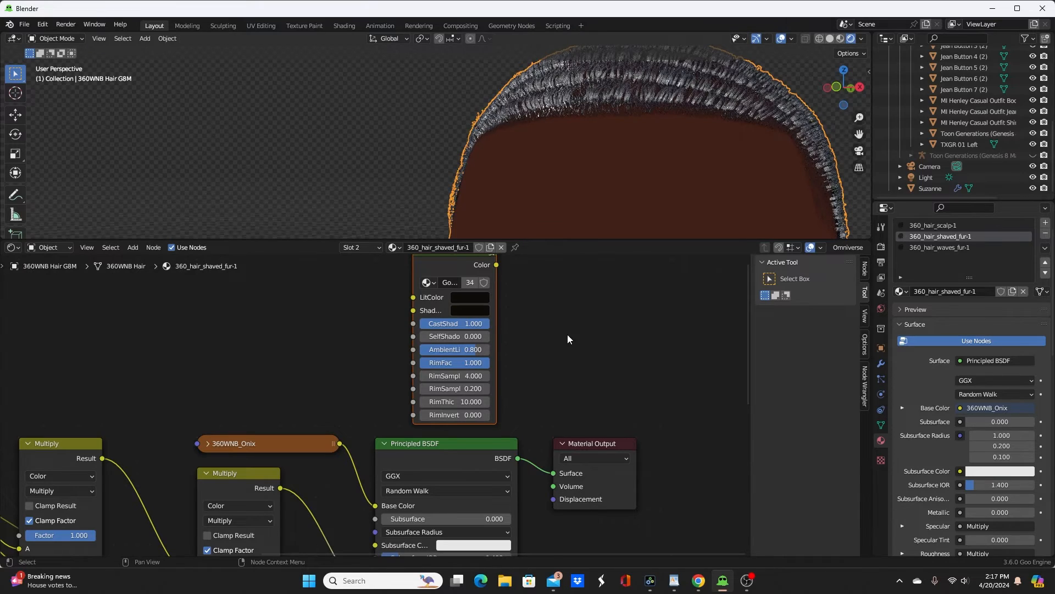
pyautogui.moveTo(594, 340); pyautogui.dragTo(556, 412, button='middle')
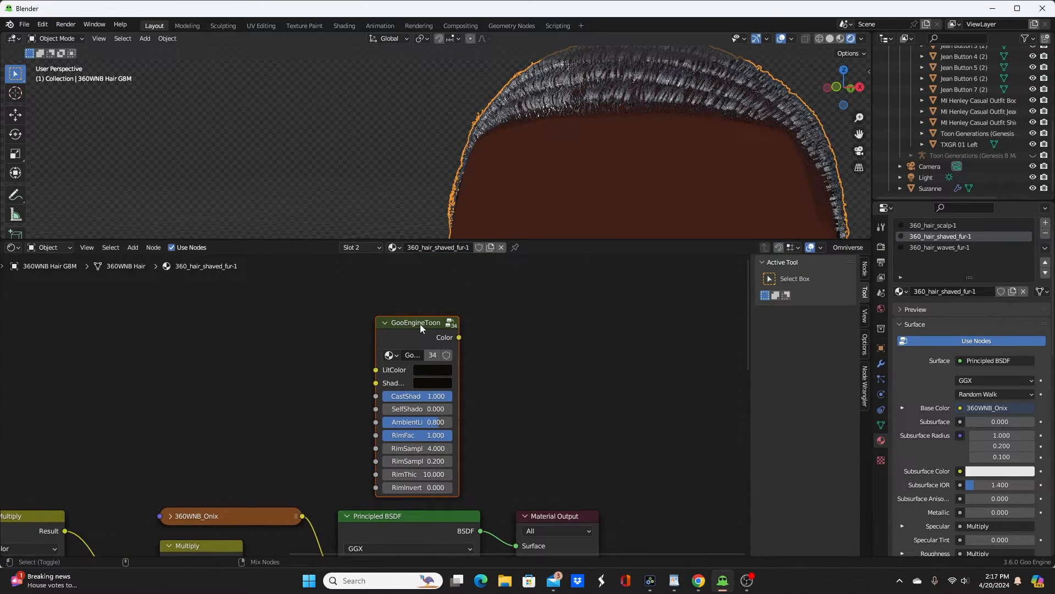
pyautogui.keyDown('ctrl'); pyautogui.keyDown('shift'); pyautogui.click(403, 324); pyautogui.keyUp('shift'); pyautogui.keyUp('ctrl')
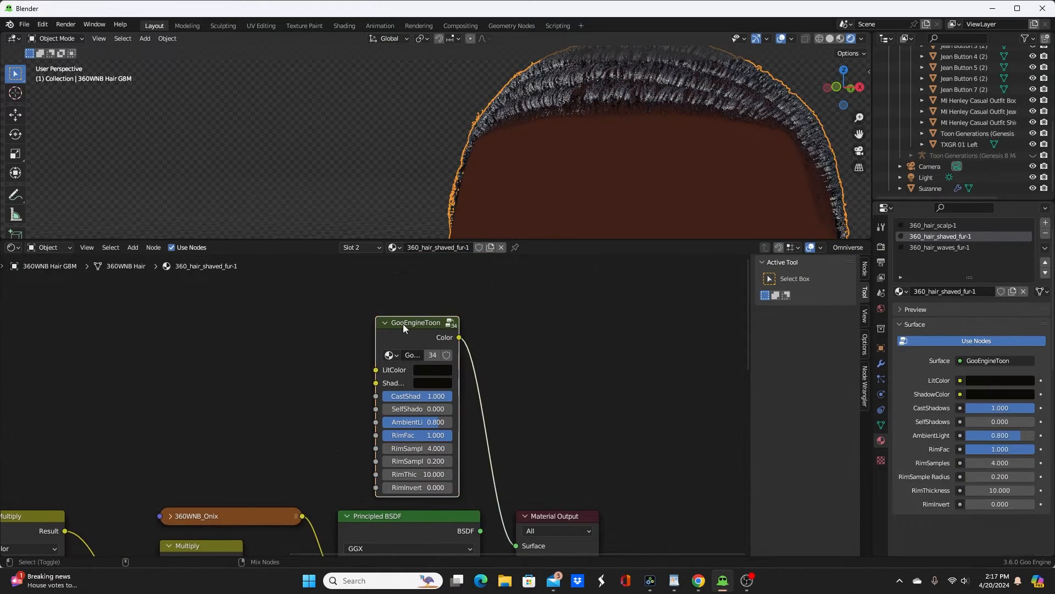
pyautogui.moveTo(525, 305); pyautogui.dragTo(577, 318, button='middle')
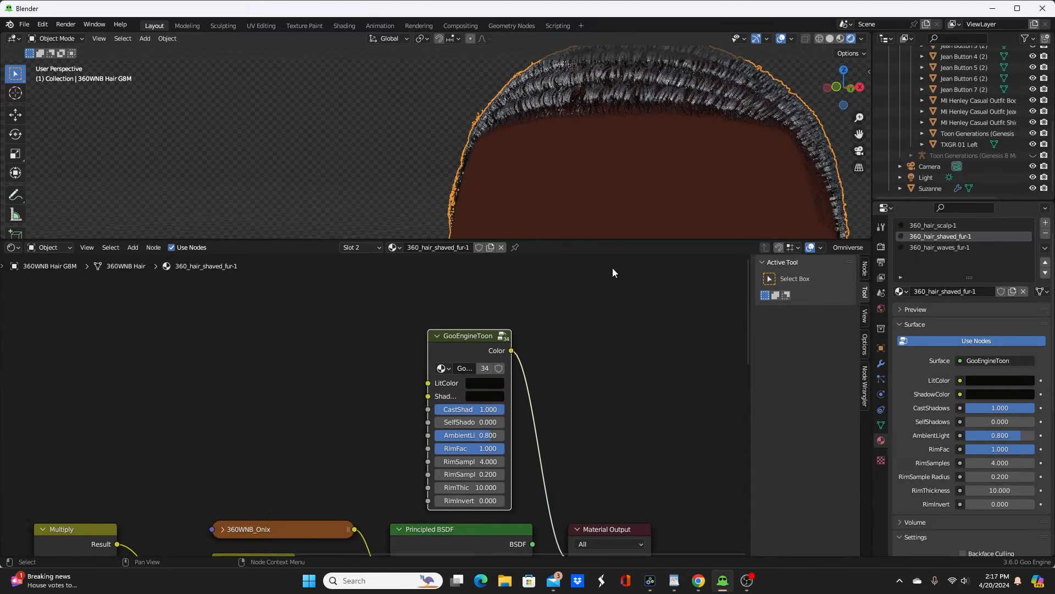
pyautogui.moveTo(610, 209); pyautogui.dragTo(651, 180, button='middle')
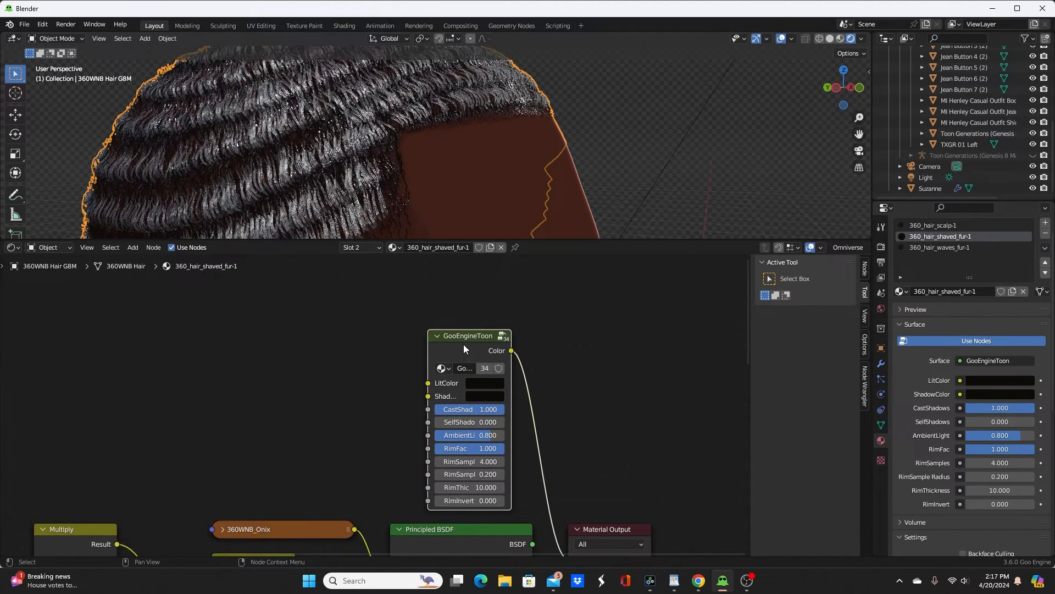
# Step: Paste the GooEngineToon node into the hair's 360_hair_waves_fur-1 material and connect it to the Material Output
pyautogui.click(931, 247)
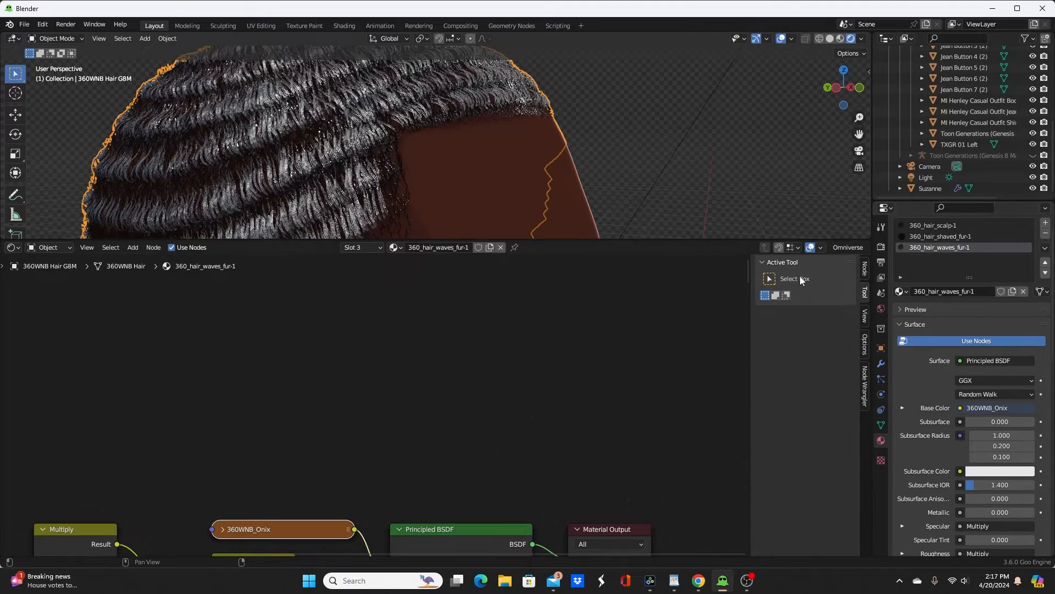
pyautogui.hotkey('ctrl', 'v')
pyautogui.click(460, 426)
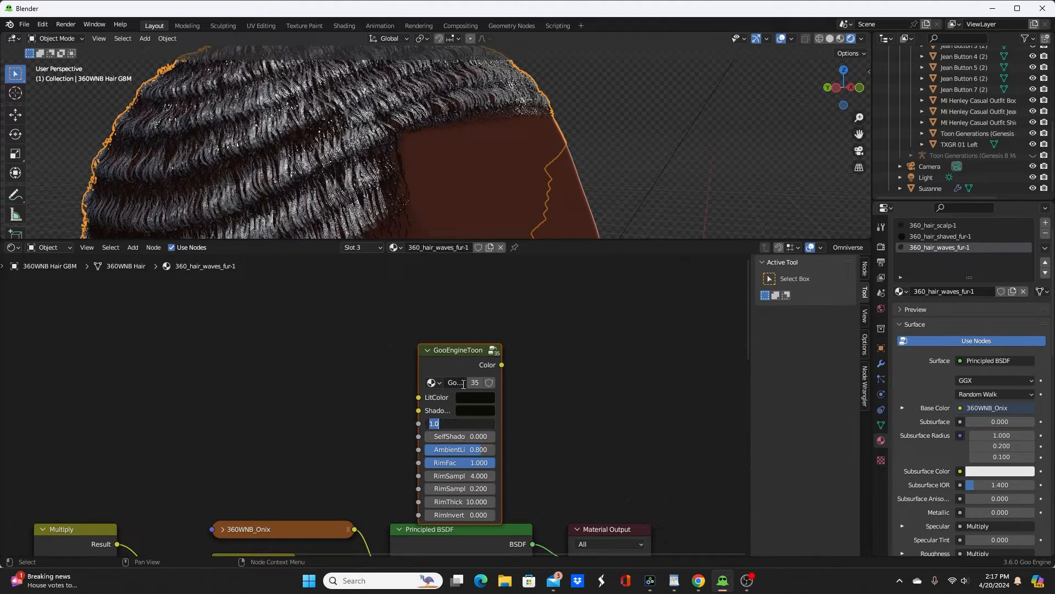
pyautogui.press('Return')
pyautogui.keyDown('ctrl'); pyautogui.keyDown('shift'); pyautogui.click(459, 358); pyautogui.keyUp('shift'); pyautogui.keyUp('ctrl')
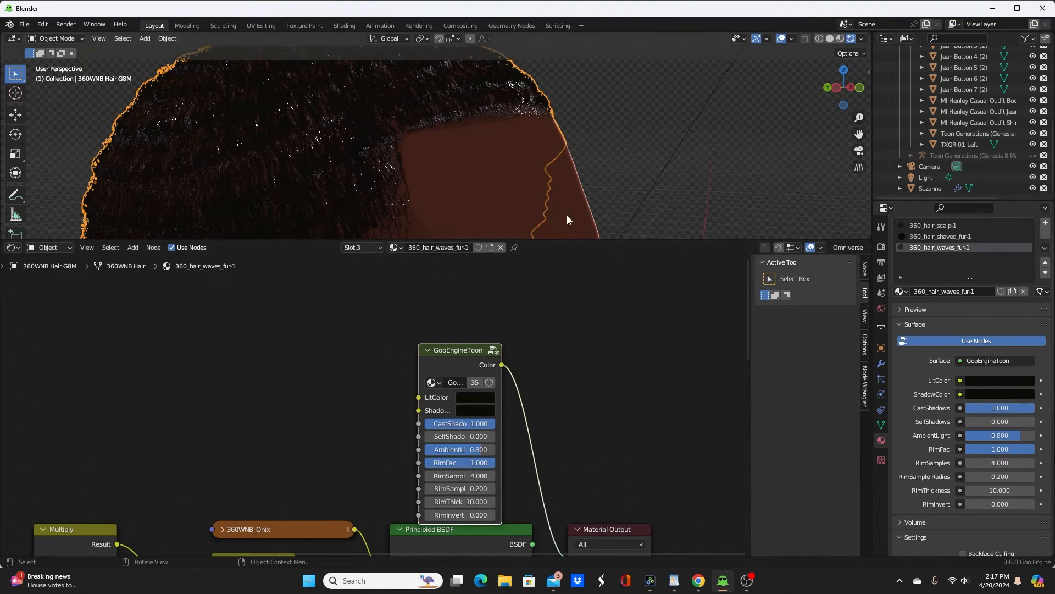
pyautogui.moveTo(568, 219); pyautogui.dragTo(524, 160, button='middle')
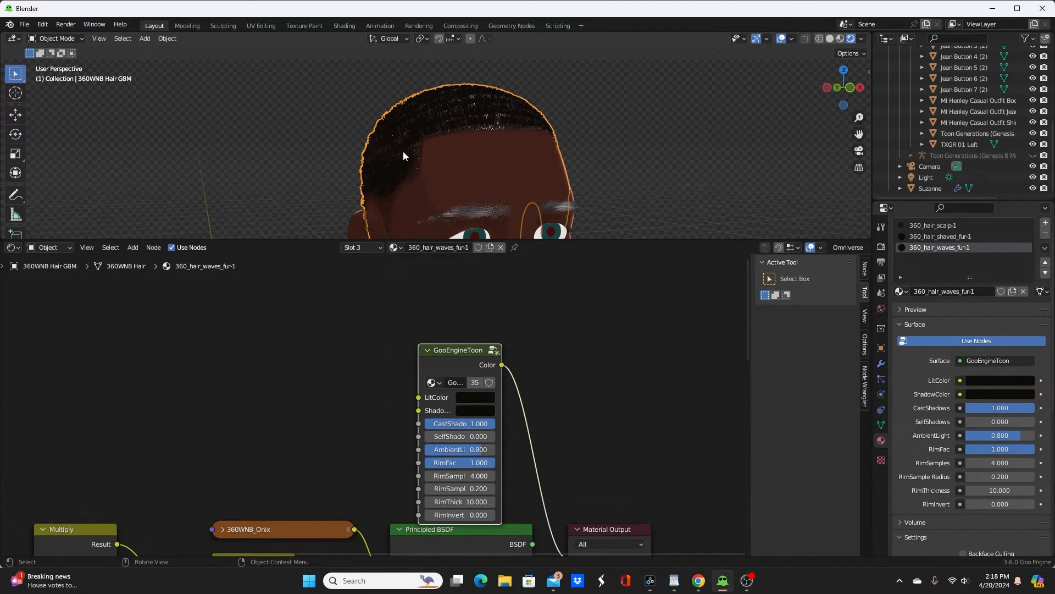
pyautogui.moveTo(400, 133)
pyautogui.mouseDown(button='middle')
pyautogui.moveTo(546, 133)
pyautogui.moveTo(473, 138)
pyautogui.moveTo(402, 170)
pyautogui.moveTo(388, 141)
pyautogui.mouseUp(button='middle')
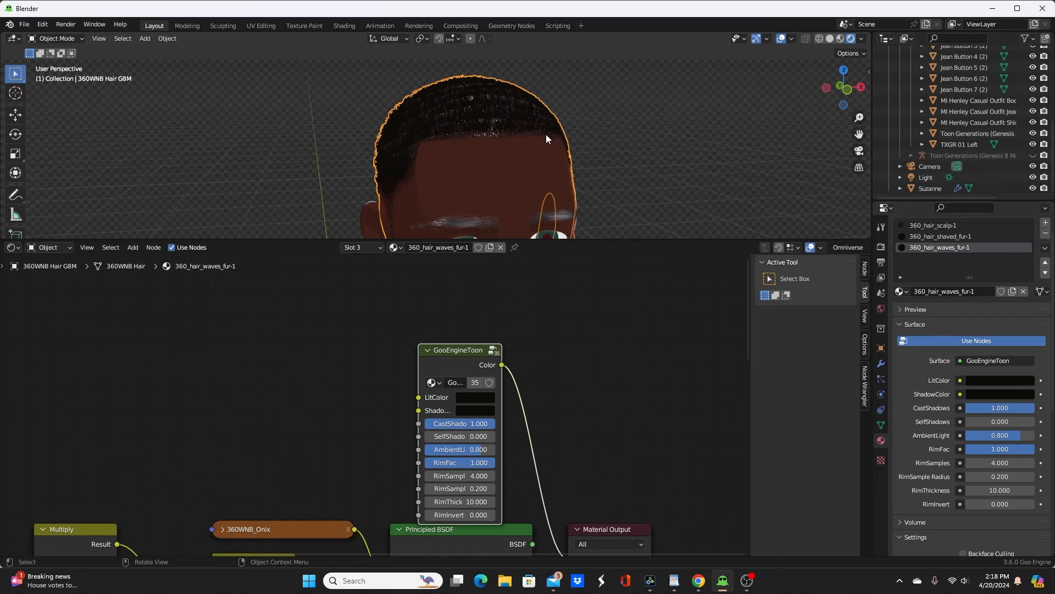
pyautogui.scroll(4, 547, 135)
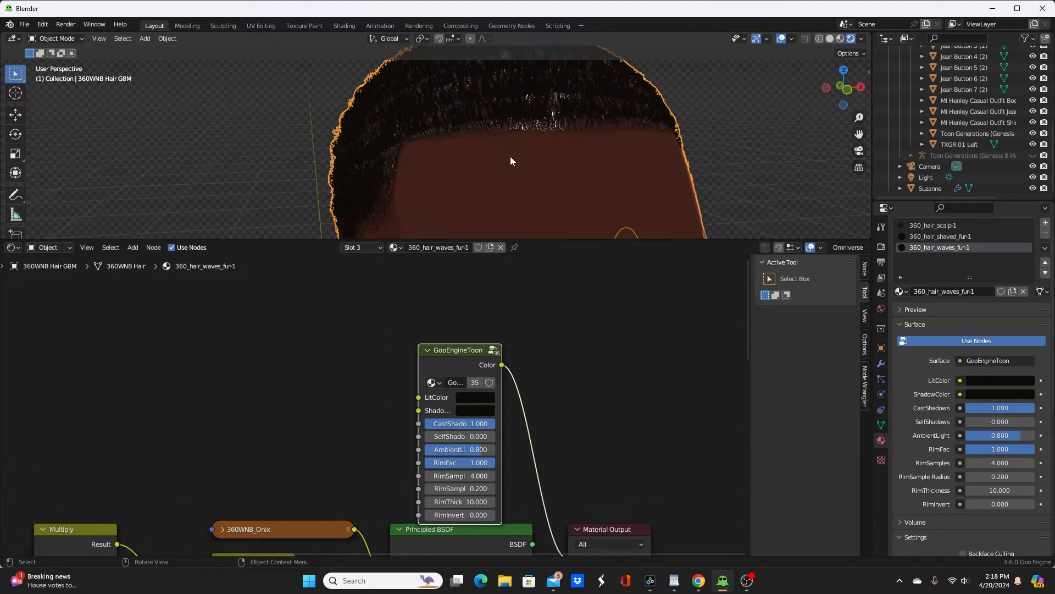
pyautogui.moveTo(547, 193)
pyautogui.mouseDown(button='middle')
pyautogui.moveTo(449, 173)
pyautogui.moveTo(388, 181)
pyautogui.moveTo(423, 172)
pyautogui.moveTo(539, 193)
pyautogui.mouseUp(button='middle')
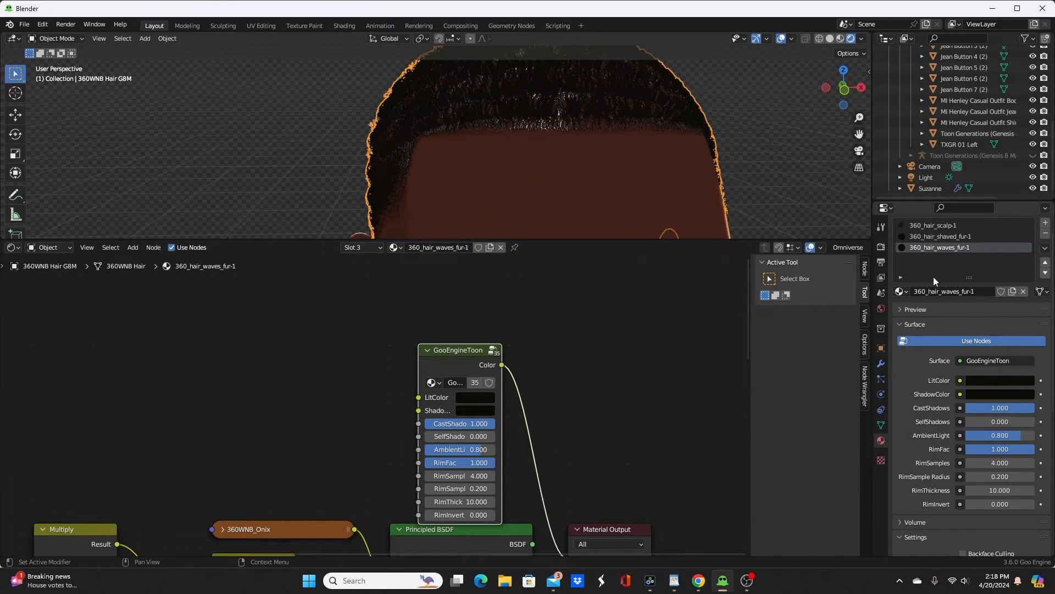
# Step: Paste the GooEngineToon node into 360_hair_scalp-1, connect it to the Material Output, and compare the scalp against the Principled BSDF
pyautogui.click(951, 226)
pyautogui.scroll(-2, 512, 375)
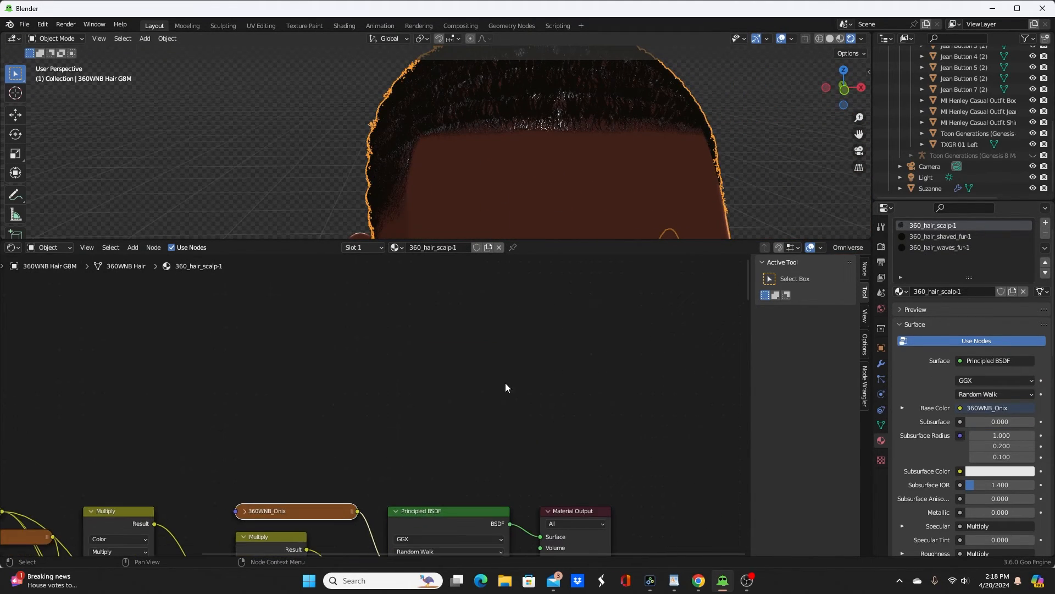
pyautogui.hotkey('ctrl', 'v')
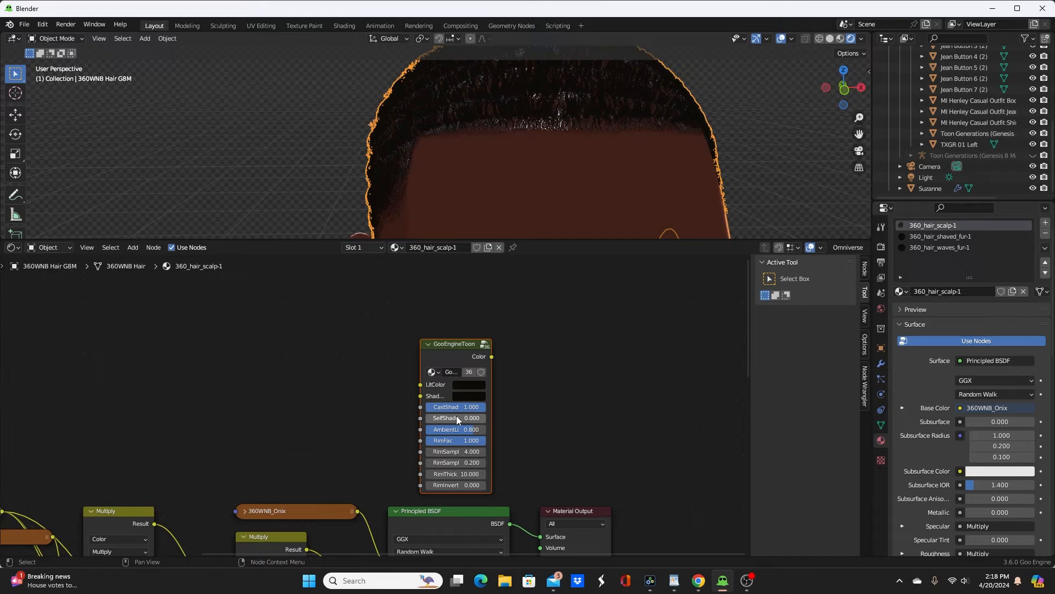
pyautogui.keyDown('ctrl'); pyautogui.keyDown('shift'); pyautogui.click(456, 341); pyautogui.keyUp('shift'); pyautogui.keyUp('ctrl')
pyautogui.moveTo(553, 189); pyautogui.dragTo(471, 158, button='middle')
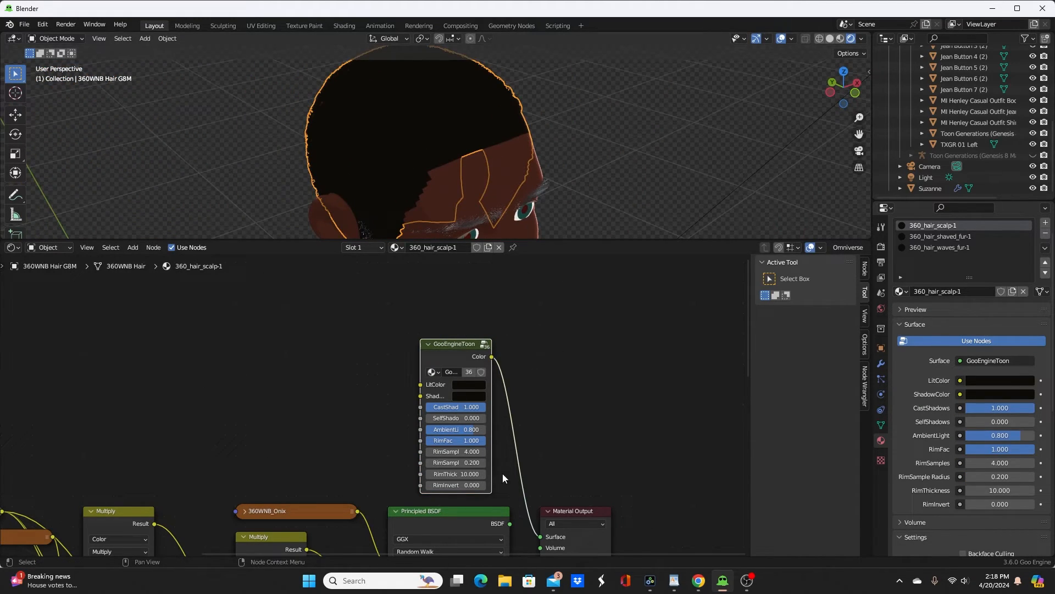
pyautogui.keyDown('ctrl'); pyautogui.keyDown('shift'); pyautogui.click(468, 516); pyautogui.keyUp('shift'); pyautogui.keyUp('ctrl')
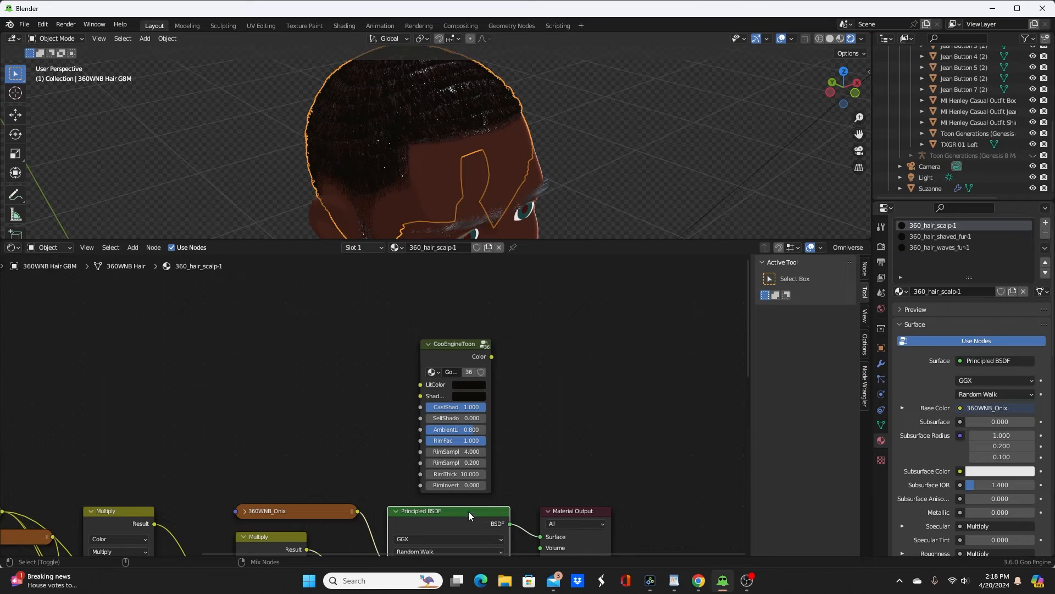
pyautogui.keyDown('ctrl'); pyautogui.keyDown('shift'); pyautogui.click(457, 355); pyautogui.keyUp('shift'); pyautogui.keyUp('ctrl')
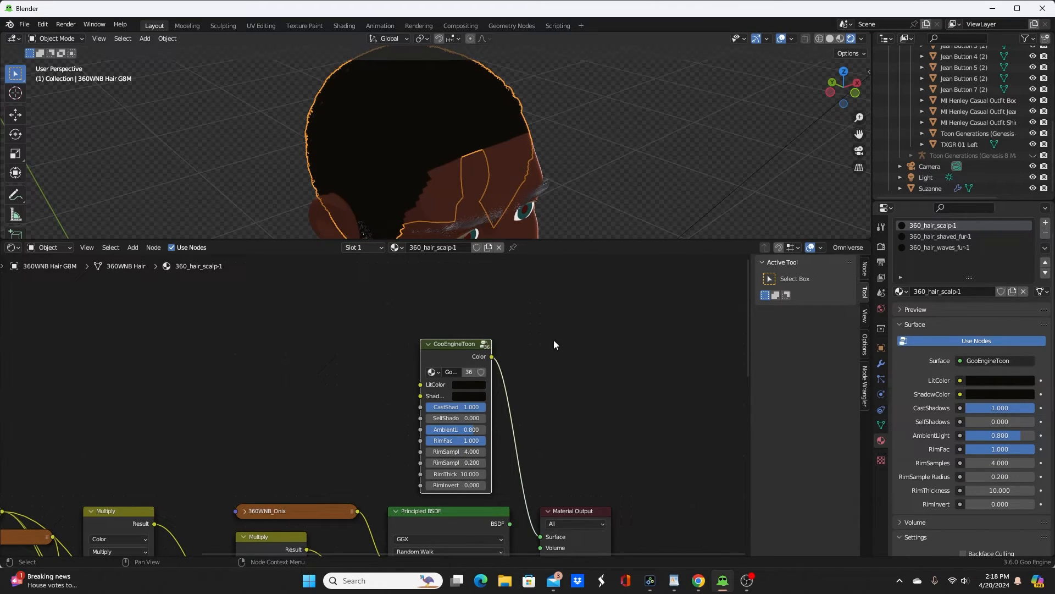
# Step: Insert a Mix Shader between the GooEngineToon node and the Material Output in 360_hair_scalp-1, leaving space around the nodes
pyautogui.moveTo(581, 511); pyautogui.dragTo(688, 481)
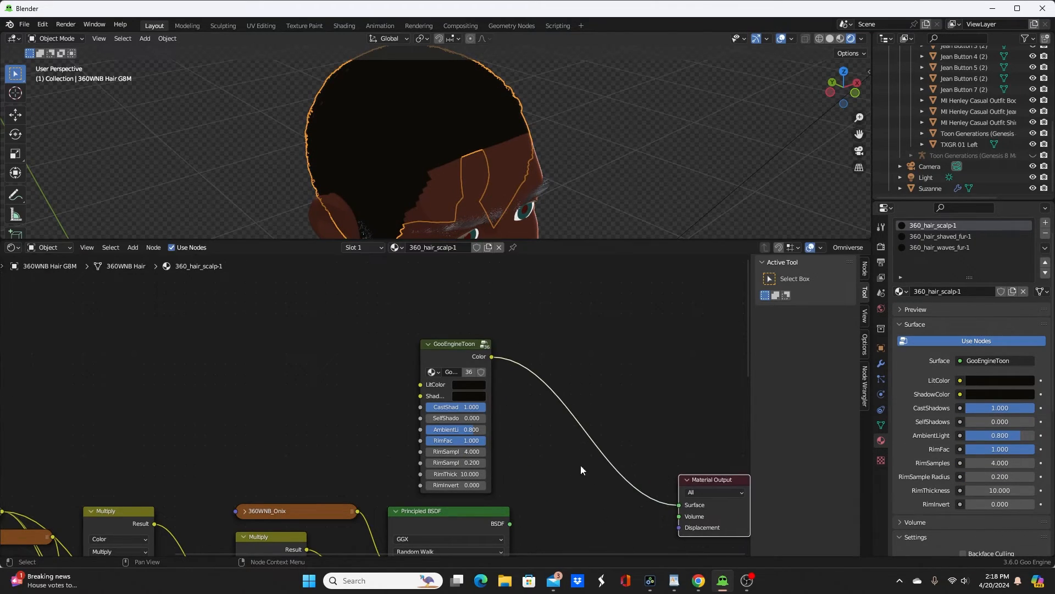
pyautogui.moveTo(611, 465); pyautogui.dragTo(485, 418, button='middle')
pyautogui.hotkey('shift', 'a')
pyautogui.moveTo(491, 389)
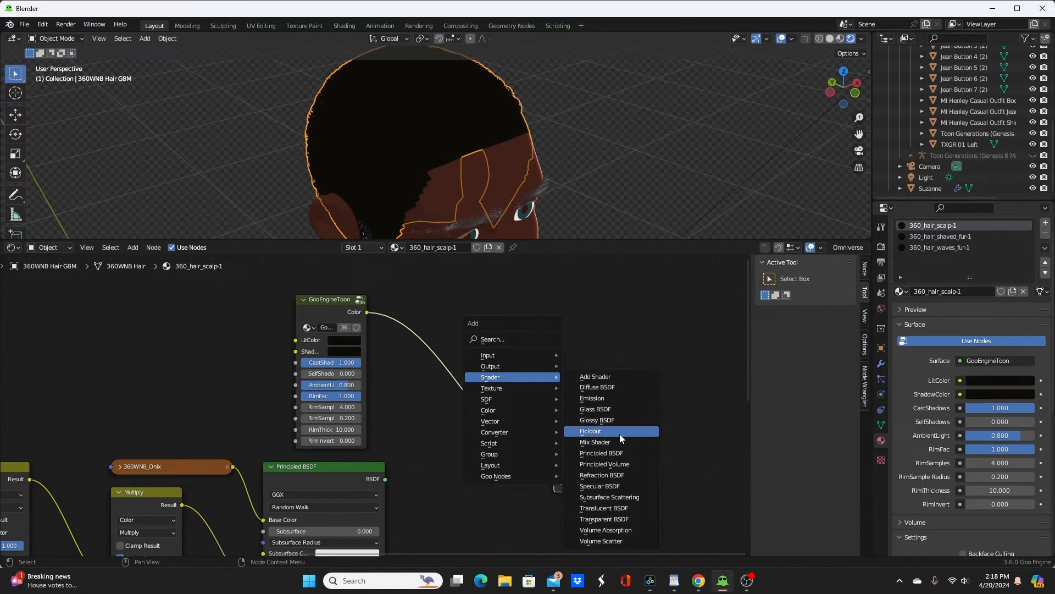
pyautogui.click(595, 442)
pyautogui.click(493, 394)
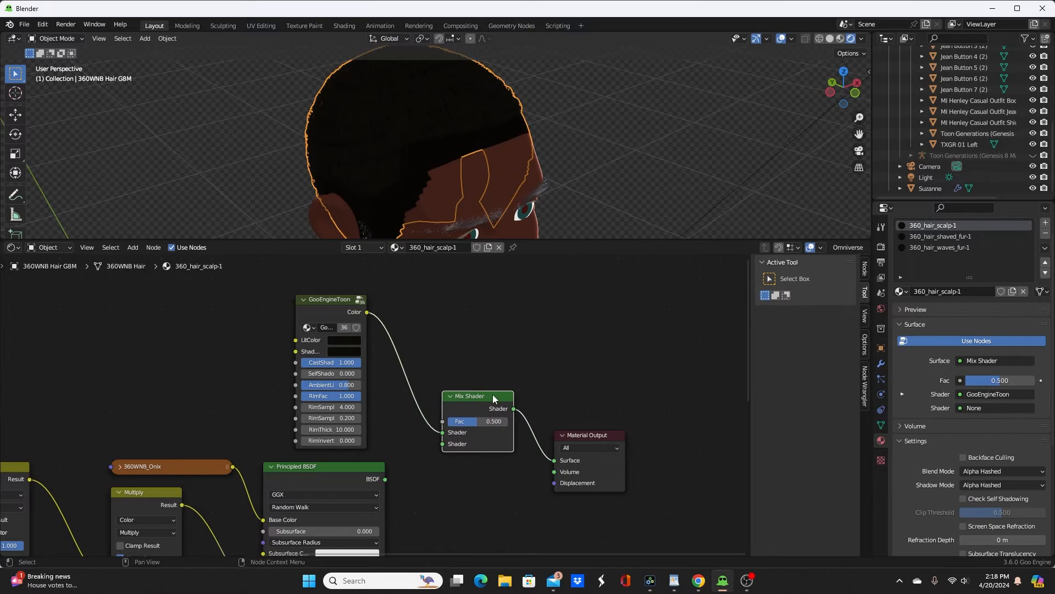
pyautogui.keyDown('shift'); pyautogui.click(598, 433); pyautogui.keyUp('shift')
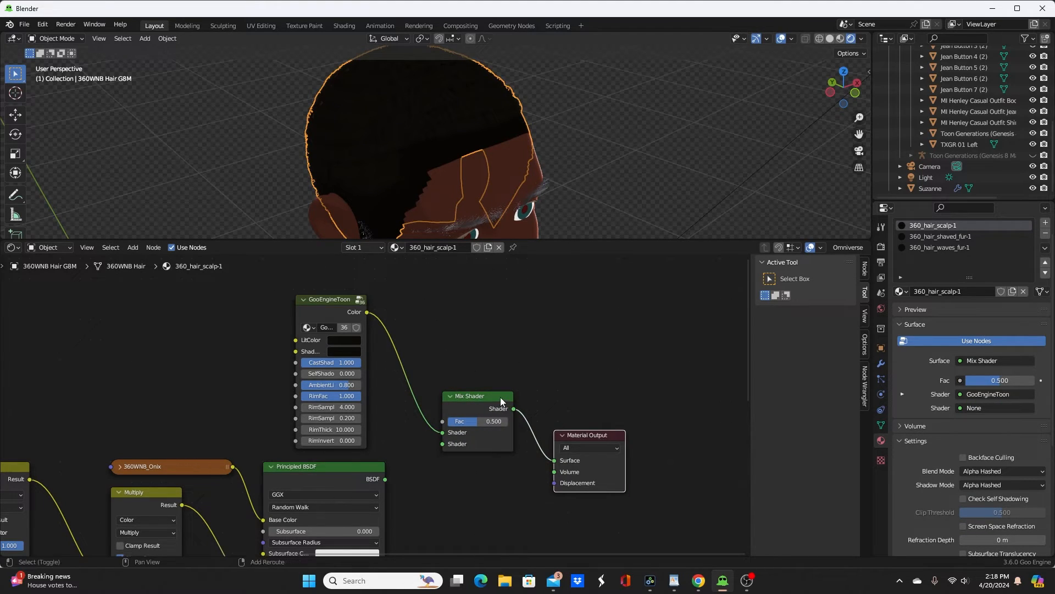
pyautogui.moveTo(501, 397); pyautogui.dragTo(630, 397)
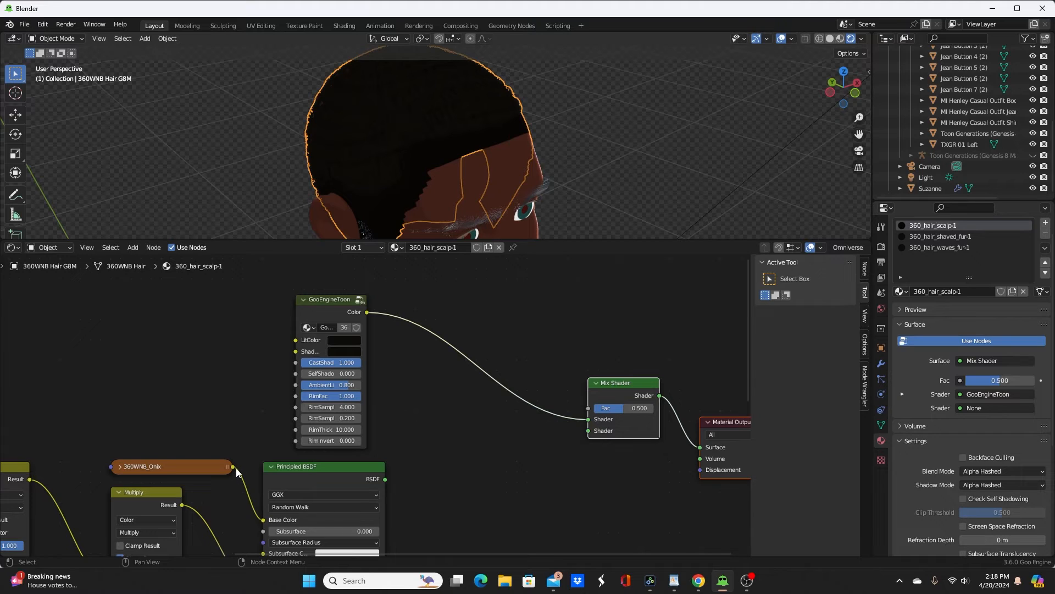
# Step: Connect the 360WNB_Alpha_B4 texture's colour output to the Mix Shader's Fac input
pyautogui.moveTo(236, 467); pyautogui.dragTo(433, 241, button='middle')
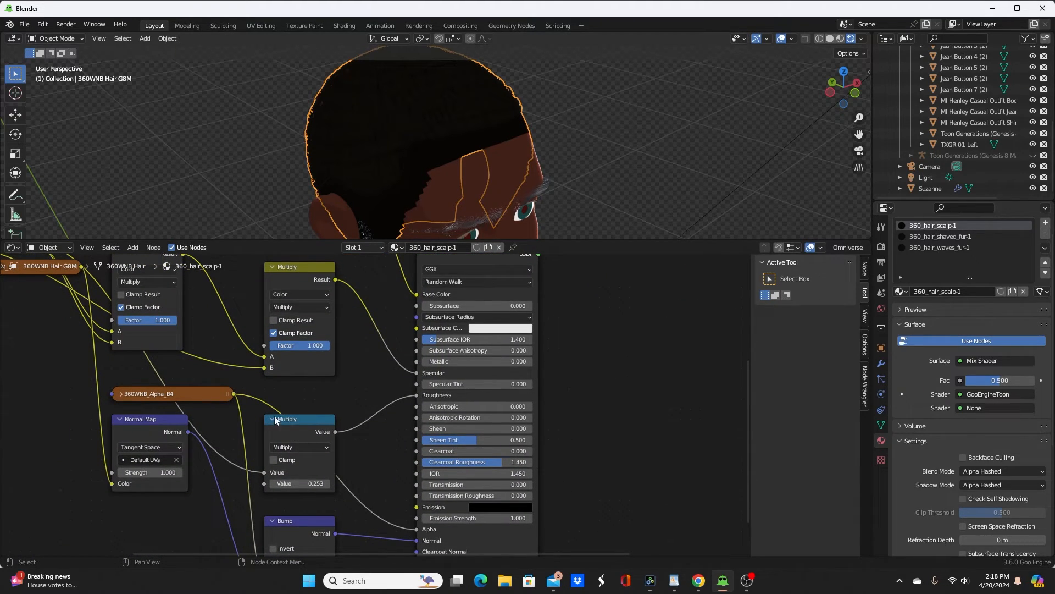
pyautogui.scroll(-4, 429, 492)
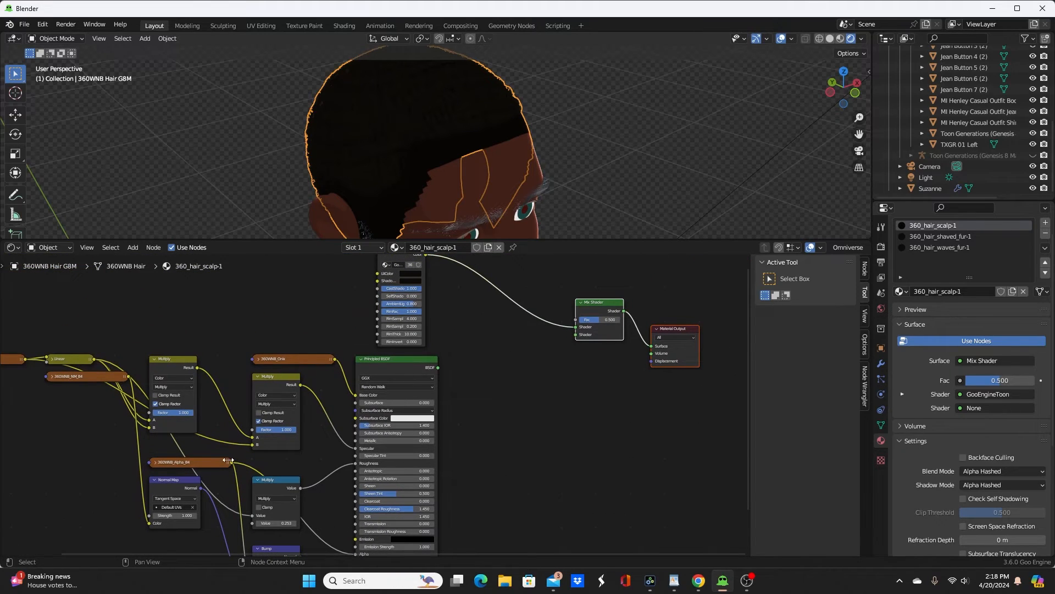
pyautogui.moveTo(233, 462); pyautogui.dragTo(581, 325)
pyautogui.scroll(4, 594, 422)
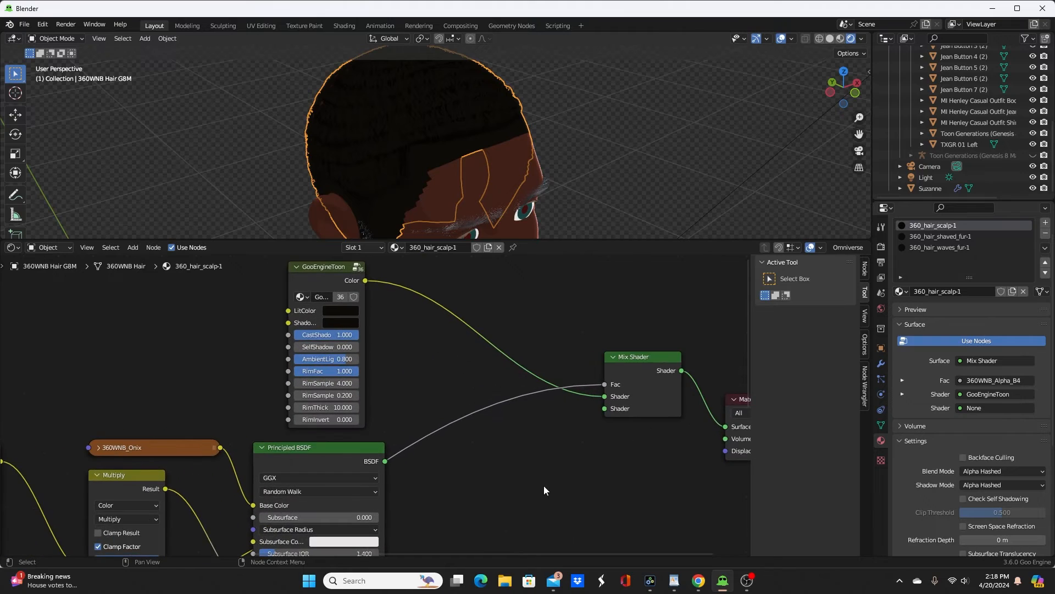
pyautogui.moveTo(570, 478); pyautogui.dragTo(422, 504, button='middle')
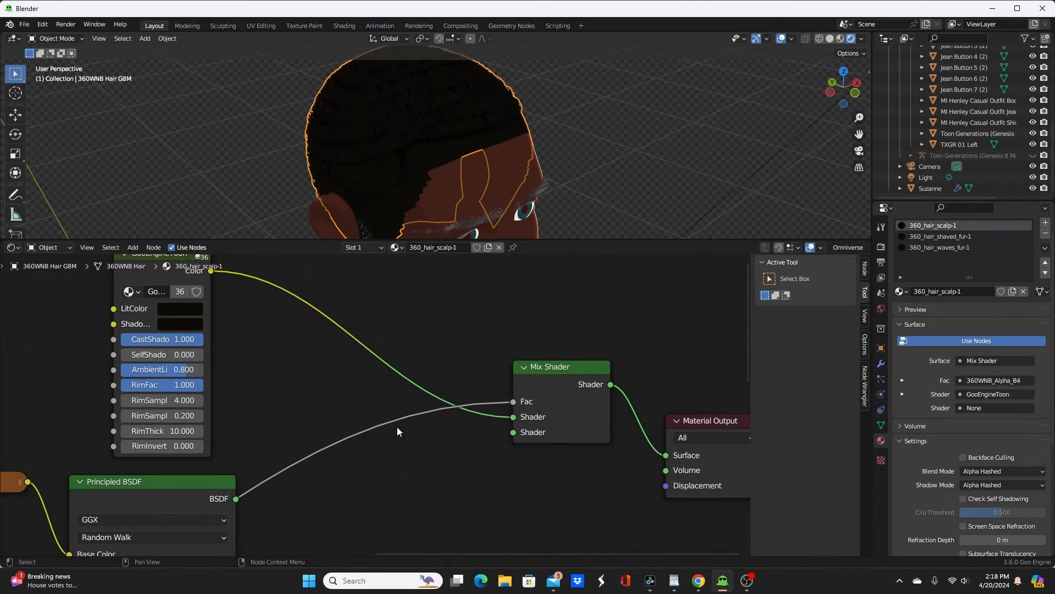
# Step: Add a Transparent BSDF to the Mix Shader's second Shader input and inspect the hair
pyautogui.moveTo(513, 432); pyautogui.dragTo(316, 432)
pyautogui.write('tr')
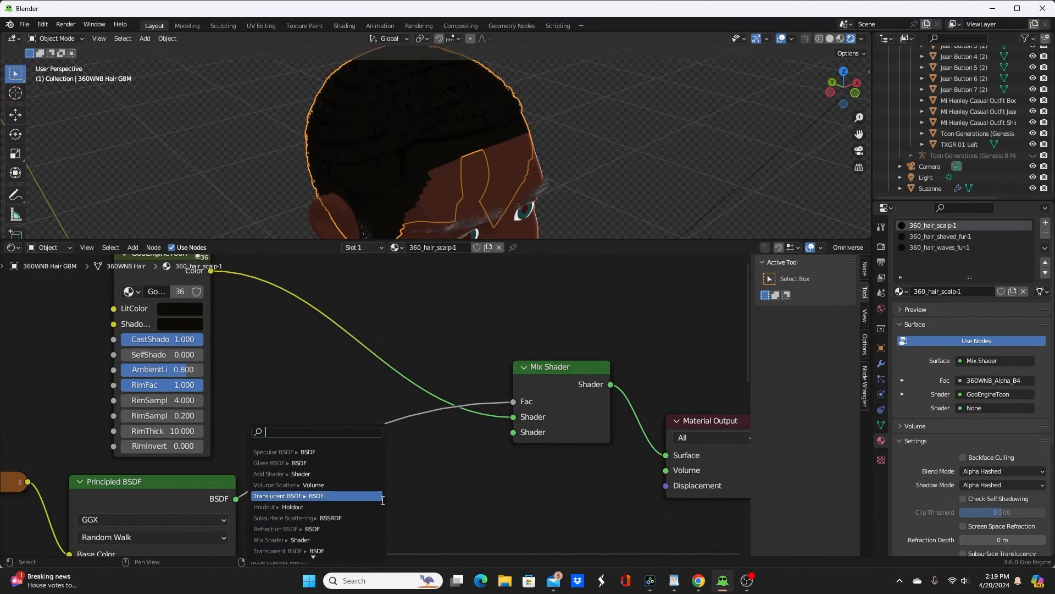
pyautogui.write('a')
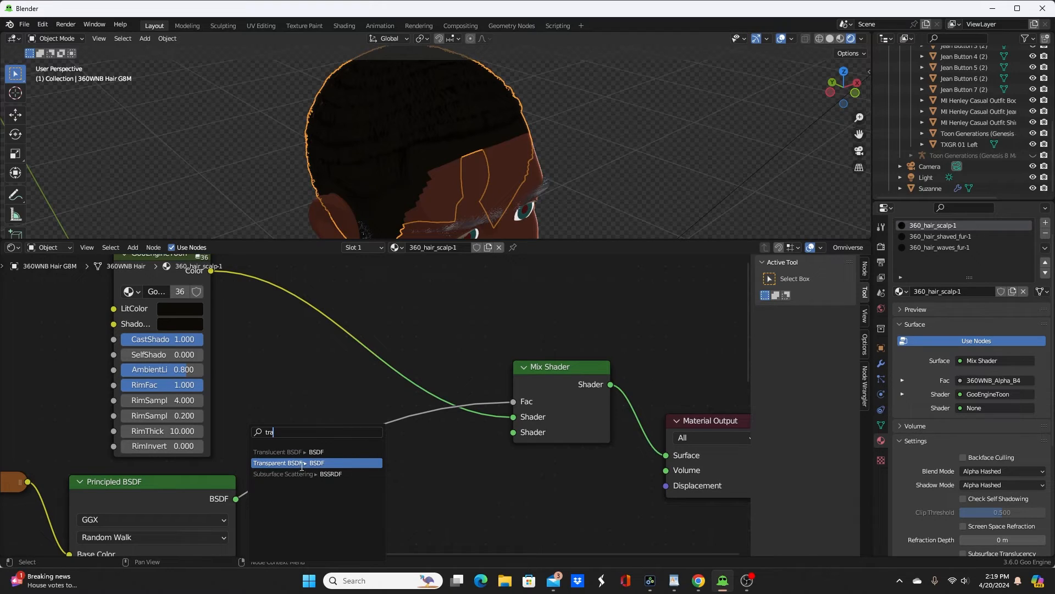
pyautogui.click(302, 462)
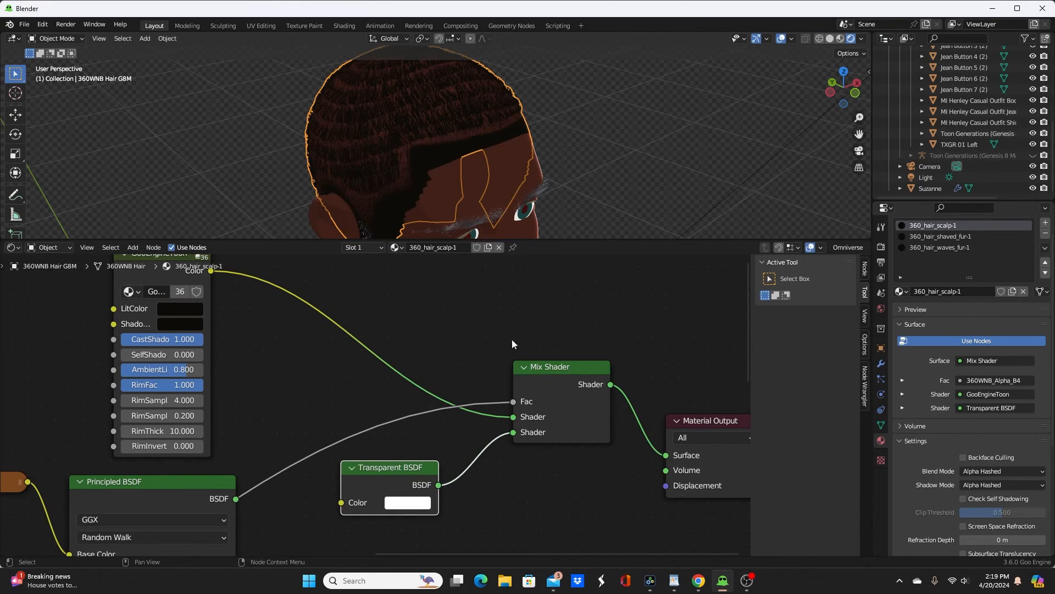
pyautogui.scroll(2, 529, 292)
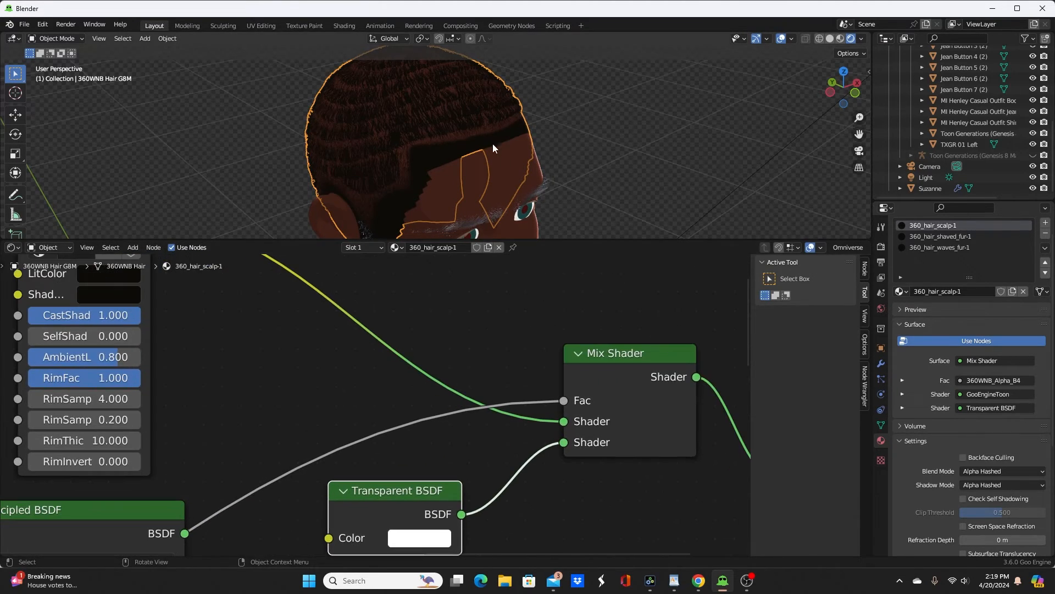
pyautogui.scroll(2, 483, 143)
pyautogui.scroll(-2, 481, 142)
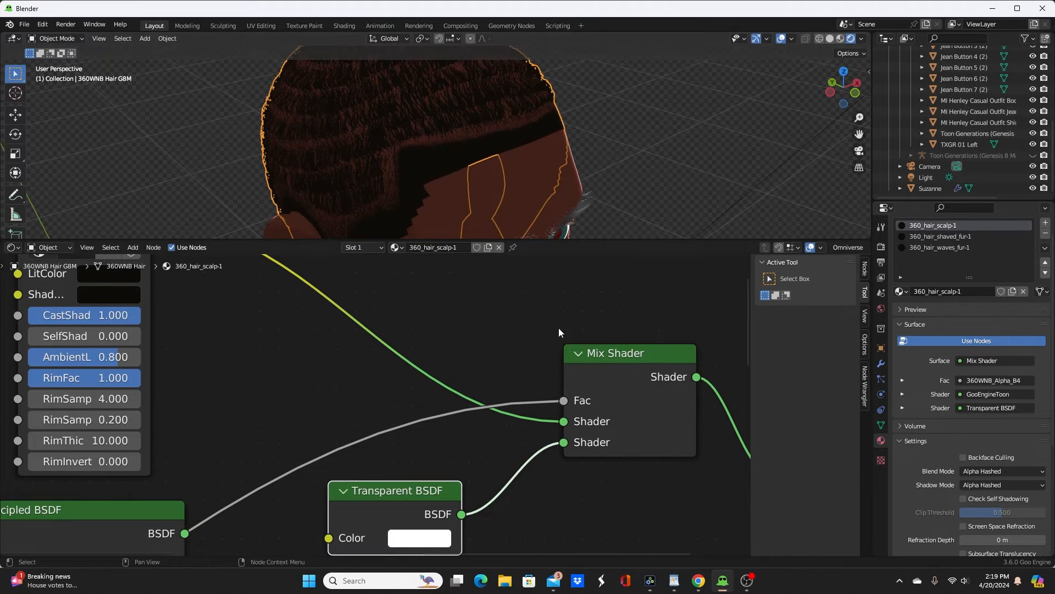
# Step: Swap the Mix Shader inputs, putting the Transparent BSDF in the first Shader input and GooEngineToon in the second, and check the hairline
pyautogui.moveTo(564, 442); pyautogui.dragTo(566, 421)
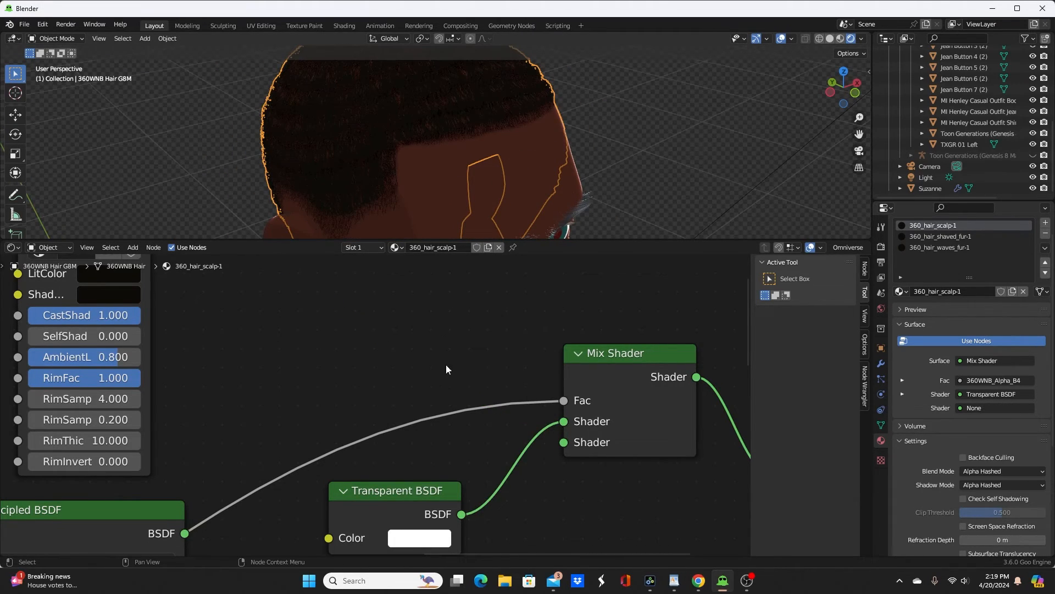
pyautogui.scroll(-3, 400, 353)
pyautogui.moveTo(252, 299); pyautogui.dragTo(495, 428)
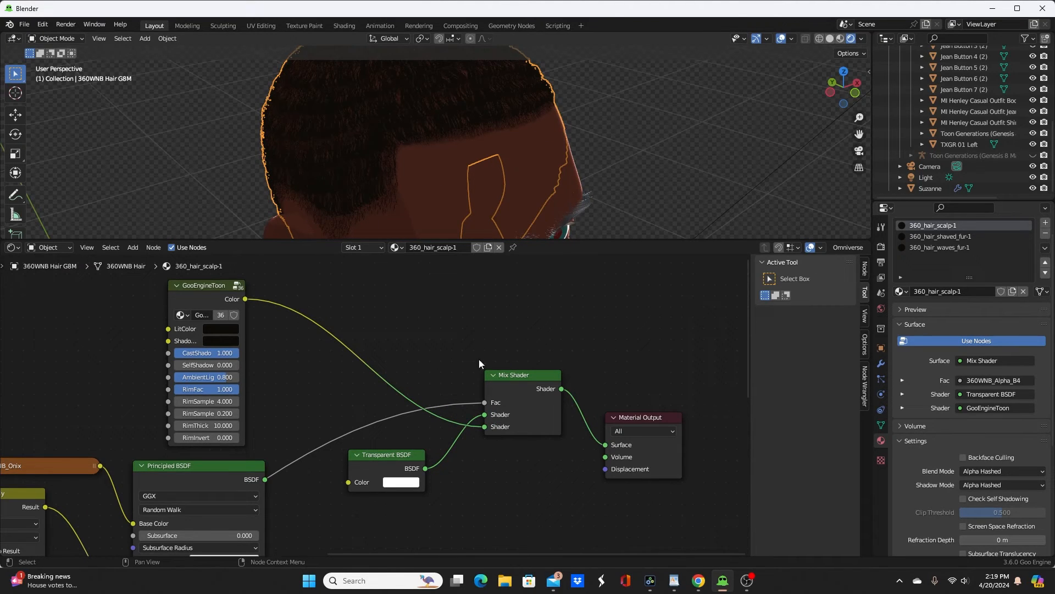
pyautogui.scroll(-2, 483, 159)
pyautogui.scroll(3, 483, 159)
pyautogui.moveTo(483, 159); pyautogui.dragTo(456, 143, button='middle')
pyautogui.scroll(-3, 567, 171)
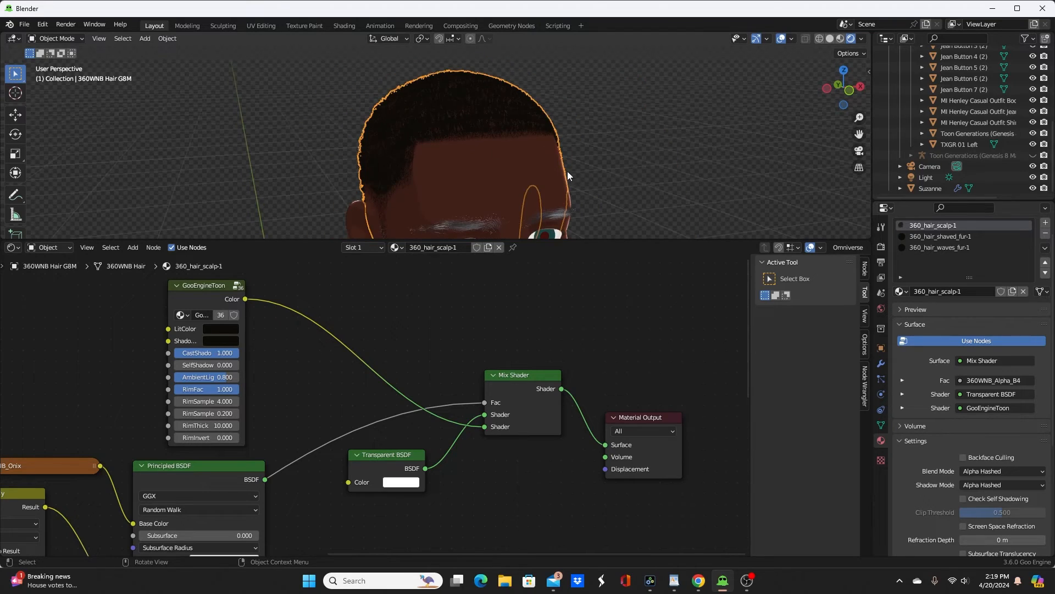
pyautogui.moveTo(568, 171); pyautogui.dragTo(456, 151, button='middle')
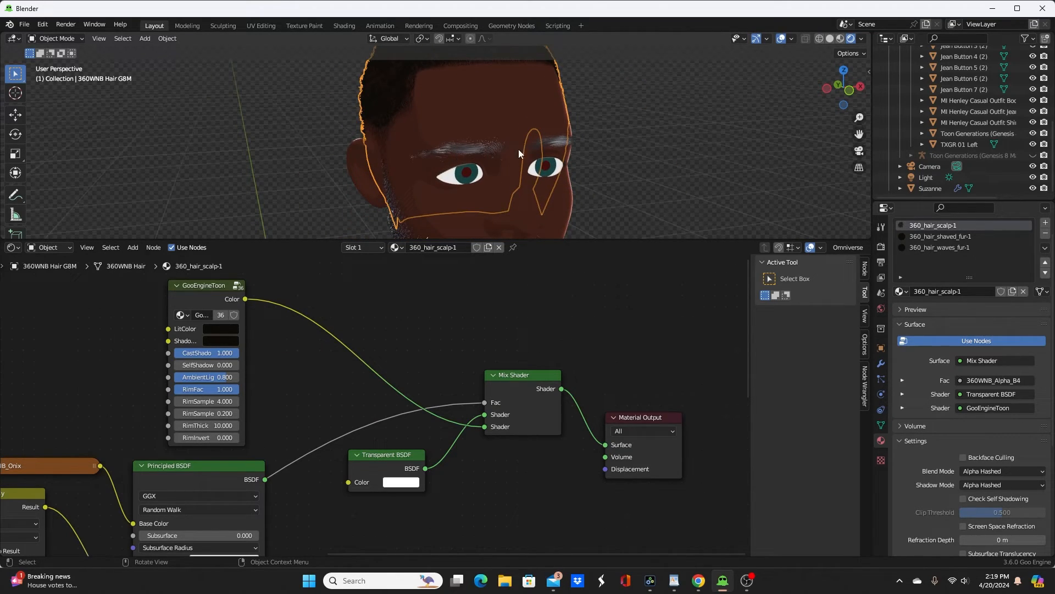
# Step: Paste a GooEngineToon group into the eyebrows' defaultMat-1 material, connect its Color to the Material Output's Surface, and check the eyebrows
pyautogui.click(489, 151)
pyautogui.moveTo(575, 149); pyautogui.dragTo(470, 147, button='middle')
pyautogui.scroll(4, 580, 165)
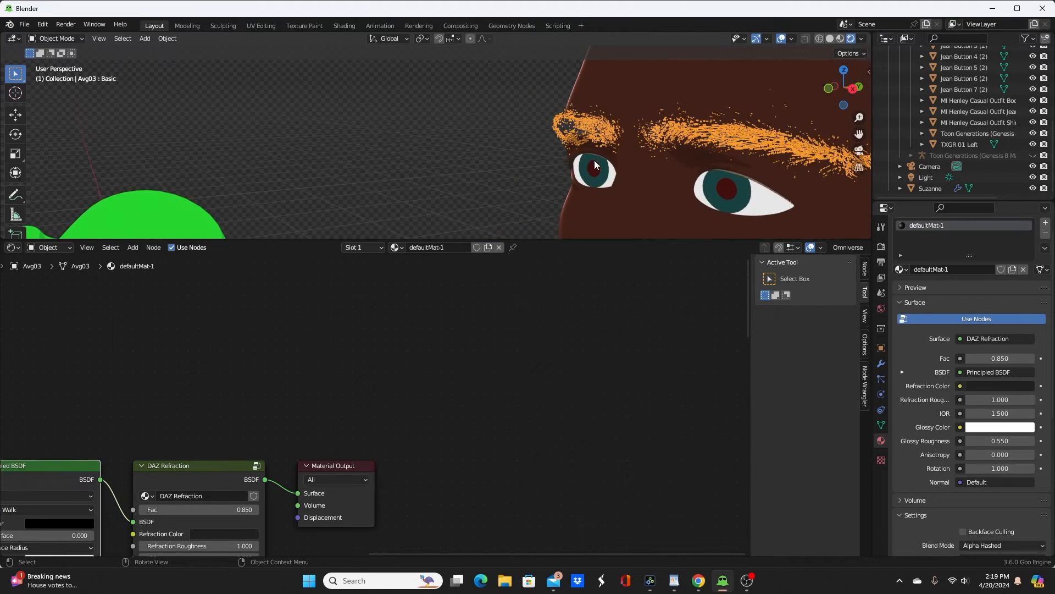
pyautogui.keyDown('shift'); pyautogui.moveTo(595, 160); pyautogui.dragTo(383, 154, button='middle'); pyautogui.keyUp('shift')
pyautogui.scroll(3, 482, 153)
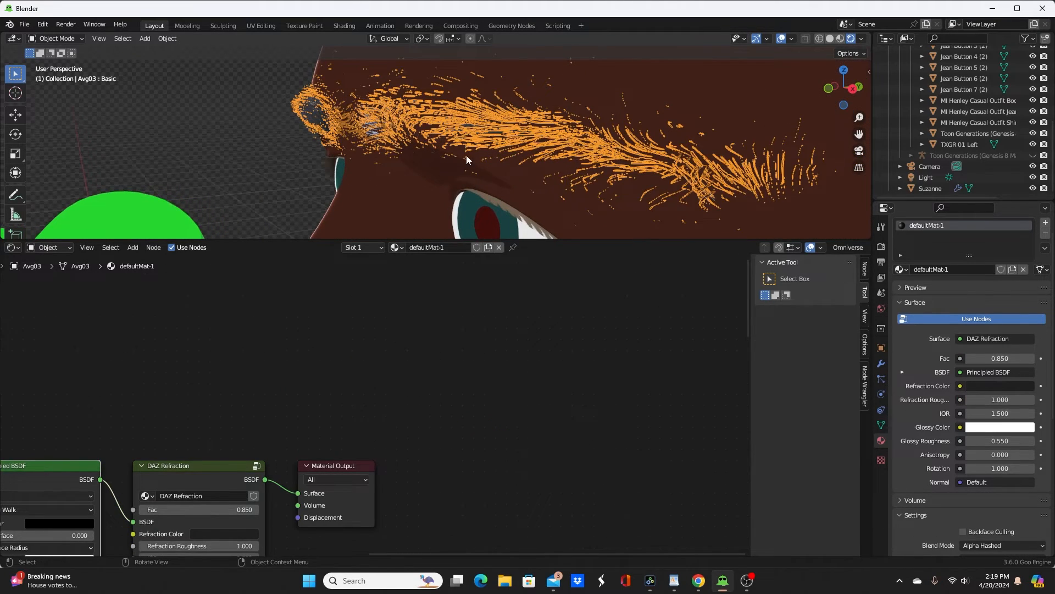
pyautogui.scroll(-5, 369, 309)
pyautogui.hotkey('ctrl', 'v')
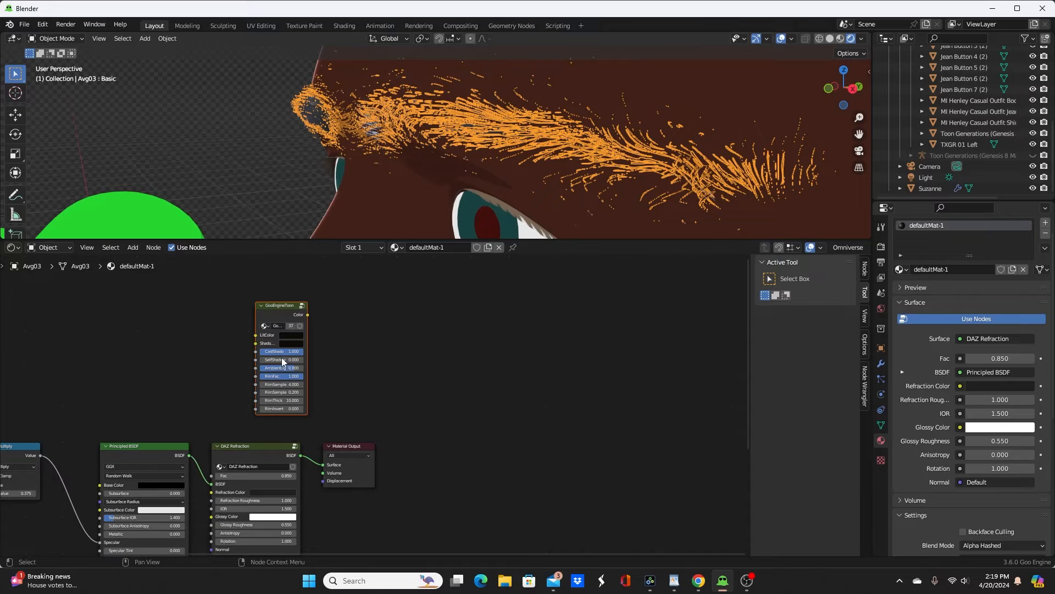
pyautogui.press('g')
pyautogui.click(266, 368)
pyautogui.keyDown('ctrl'); pyautogui.keyDown('shift'); pyautogui.click(266, 317); pyautogui.keyUp('shift'); pyautogui.keyUp('ctrl')
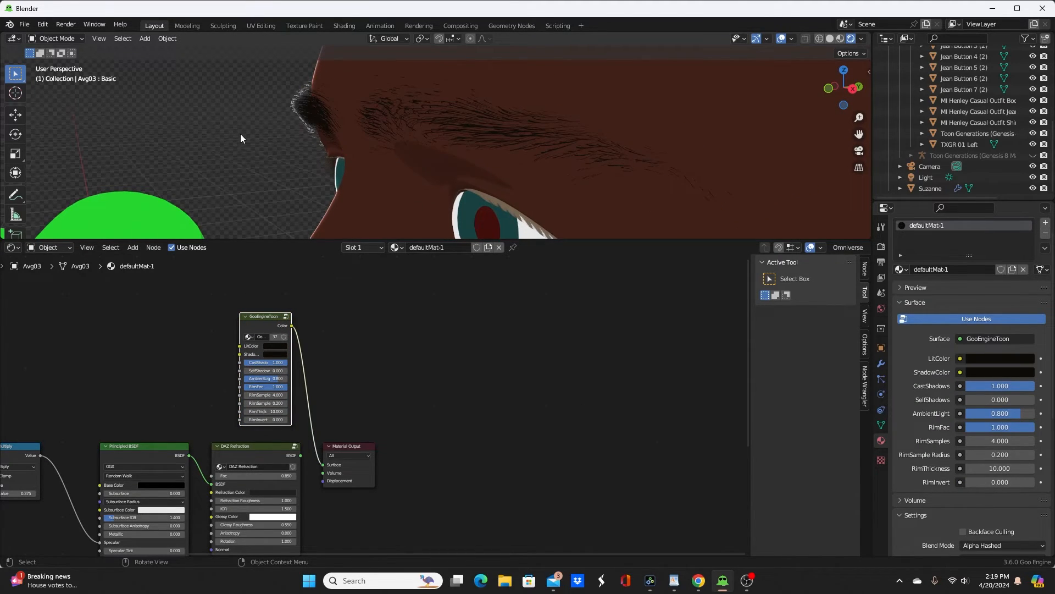
pyautogui.moveTo(240, 133)
pyautogui.mouseDown(button='middle')
pyautogui.moveTo(406, 136)
pyautogui.moveTo(282, 136)
pyautogui.mouseUp(button='middle')
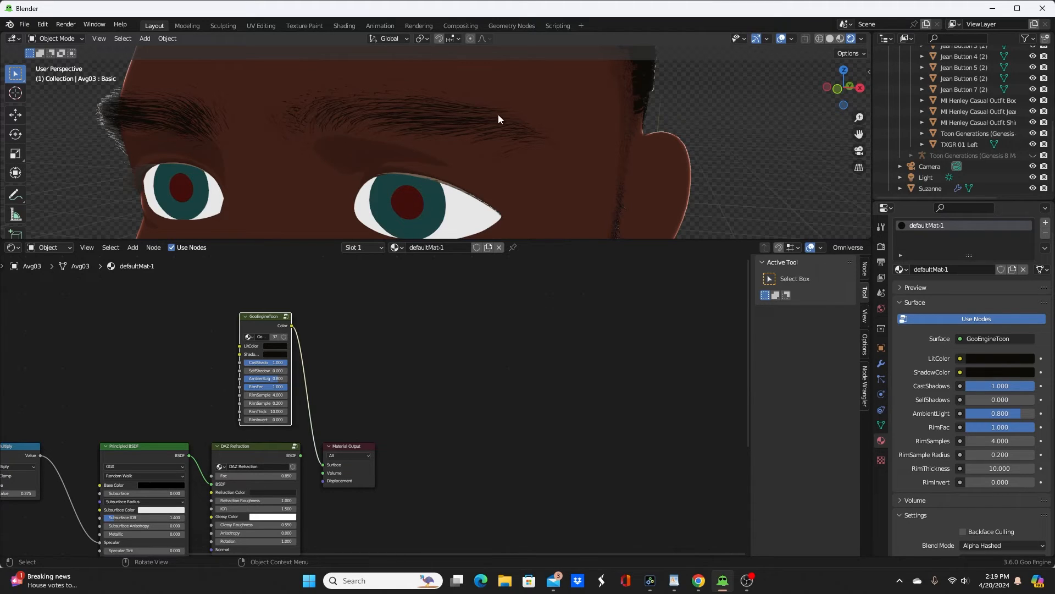
pyautogui.scroll(-5, 497, 109)
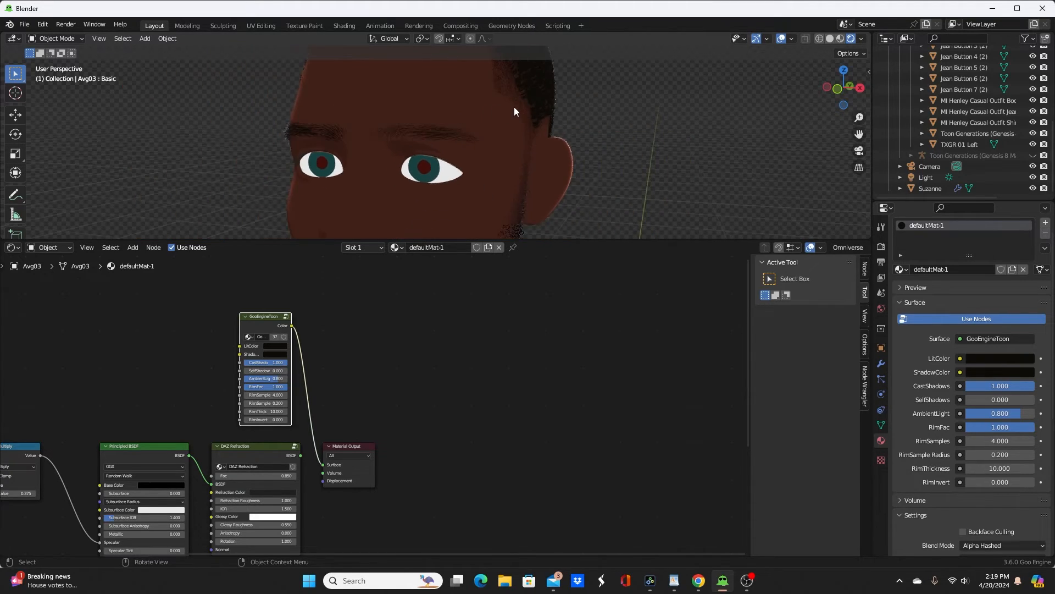
pyautogui.moveTo(512, 107); pyautogui.dragTo(537, 104, button='middle')
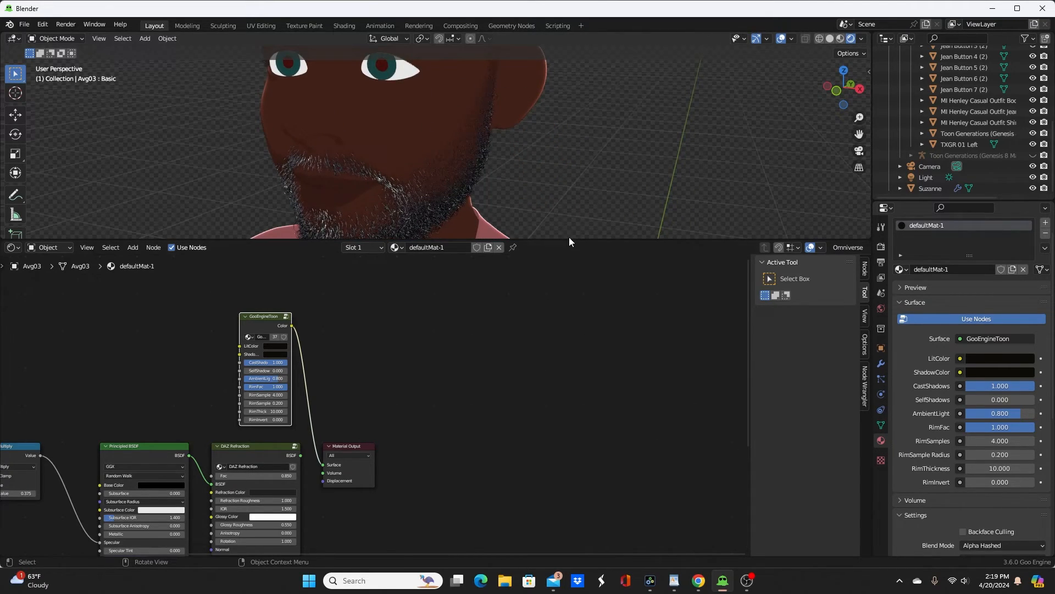
# Step: Select the beard and paste a GooEngineToon group above the Principled BSDF in the 360_beard_scalp-1 material
pyautogui.moveTo(569, 237); pyautogui.dragTo(561, 354)
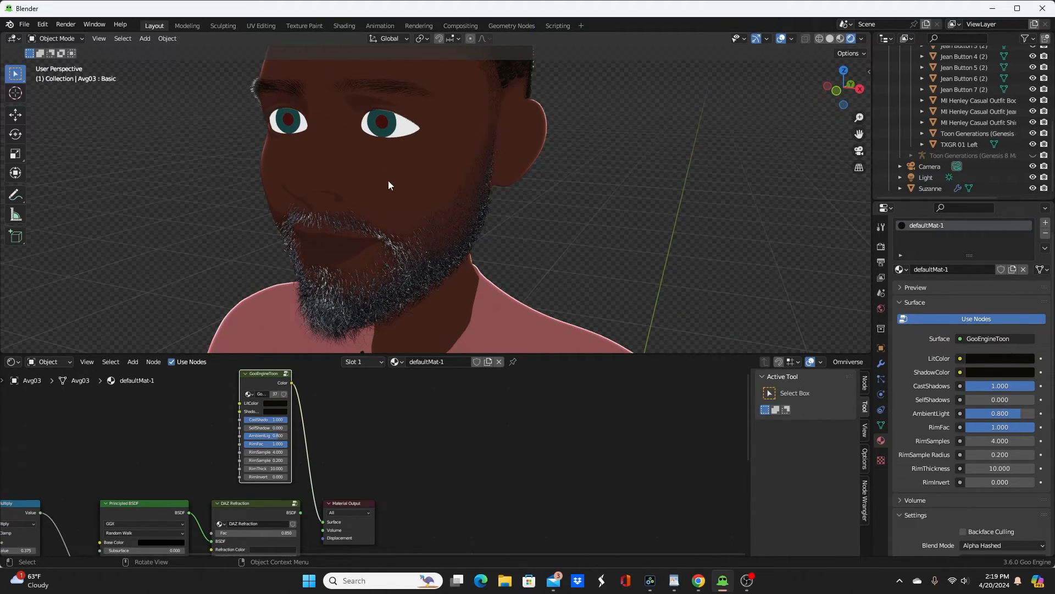
pyautogui.click(440, 269)
pyautogui.keyDown('shift'); pyautogui.moveTo(458, 263); pyautogui.dragTo(462, 179, button='middle'); pyautogui.keyUp('shift')
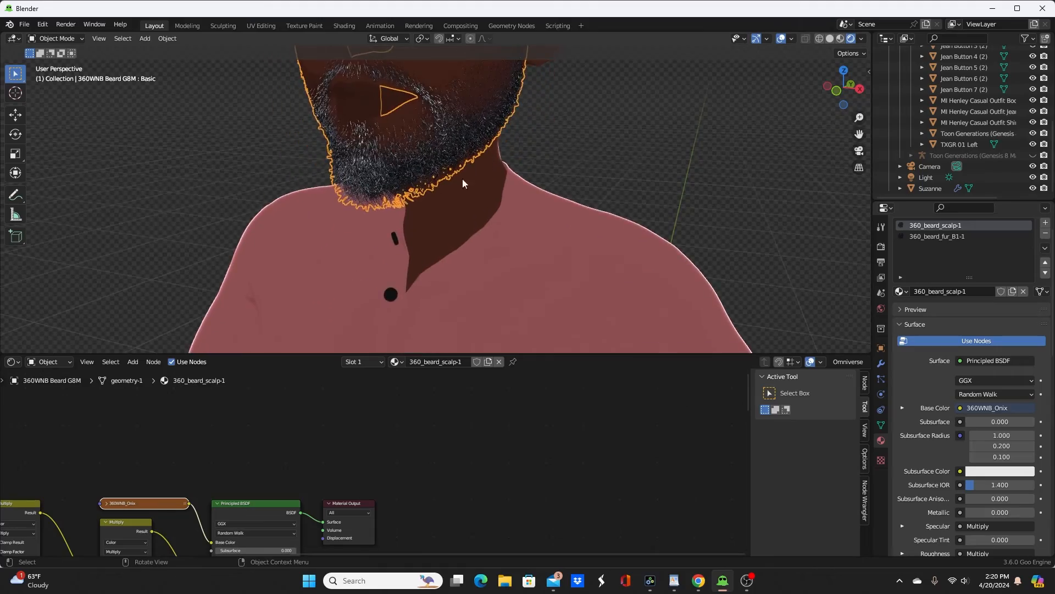
pyautogui.scroll(3, 429, 181)
pyautogui.moveTo(395, 186); pyautogui.dragTo(506, 251, button='middle')
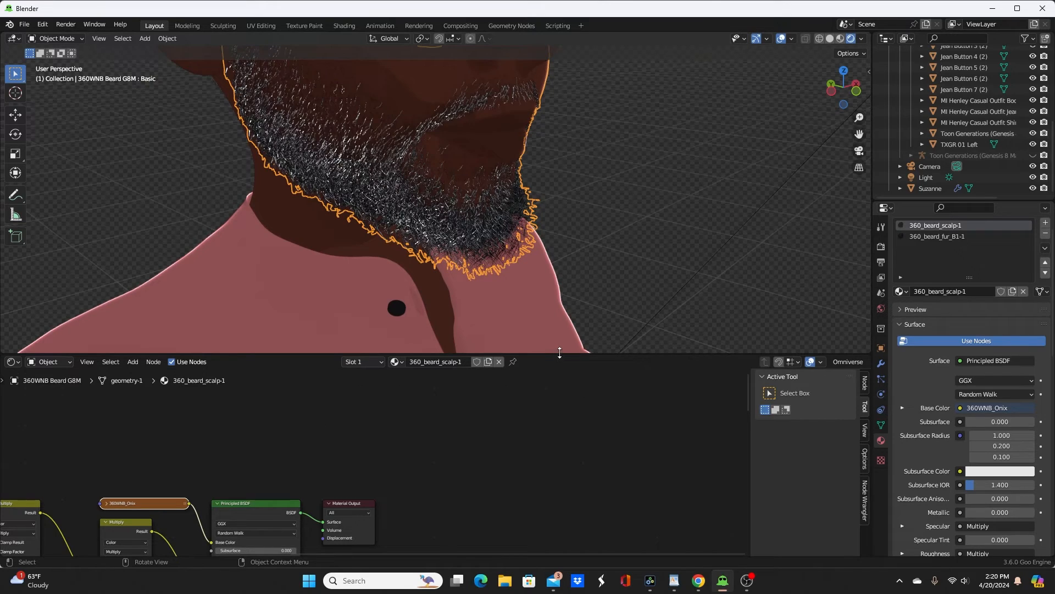
pyautogui.moveTo(557, 355); pyautogui.dragTo(552, 305)
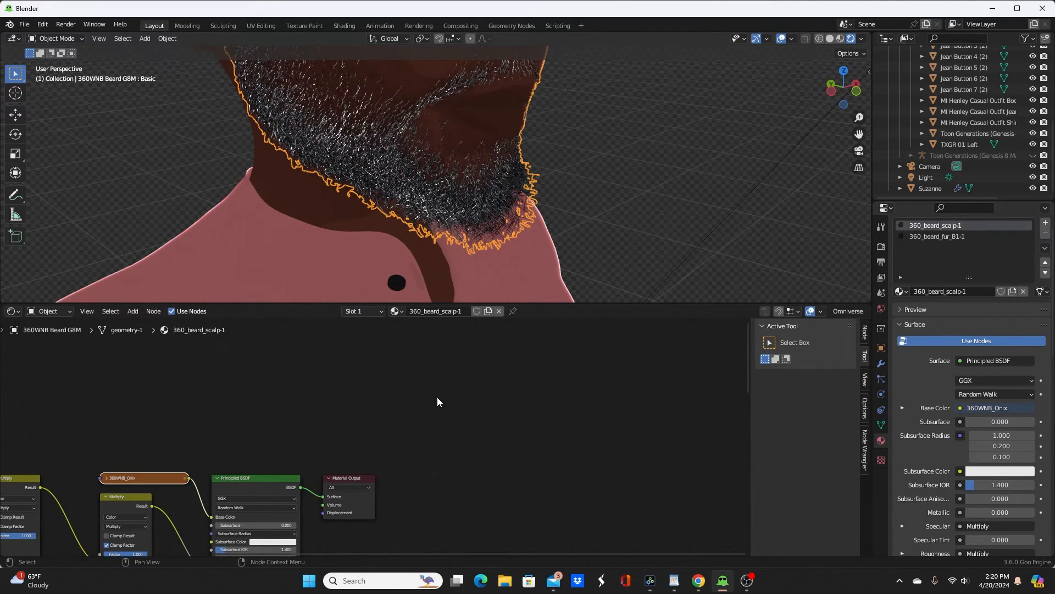
pyautogui.hotkey('ctrl', 'v')
pyautogui.press('g')
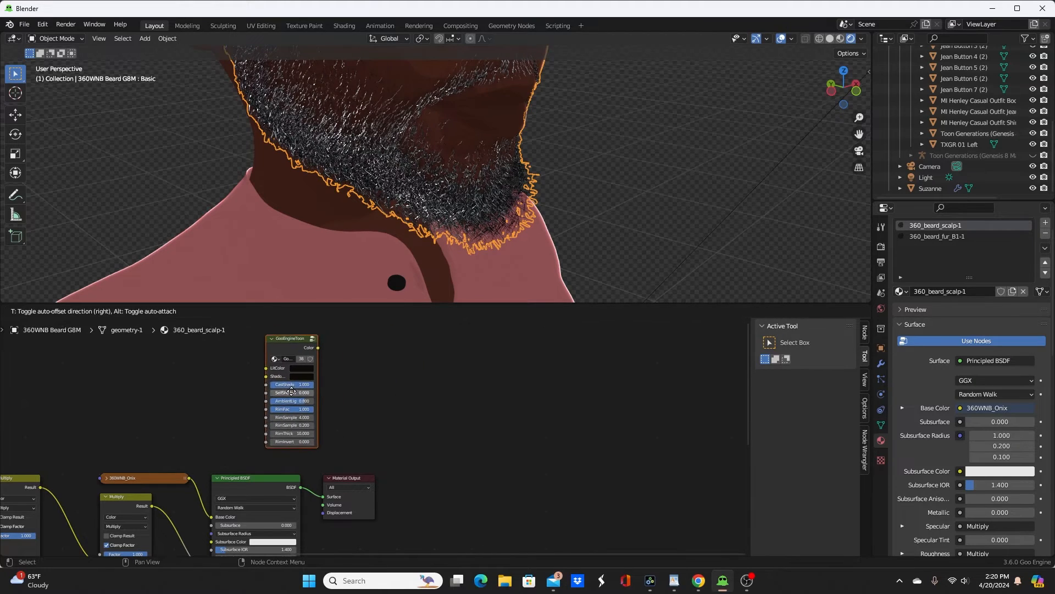
pyautogui.click(272, 400)
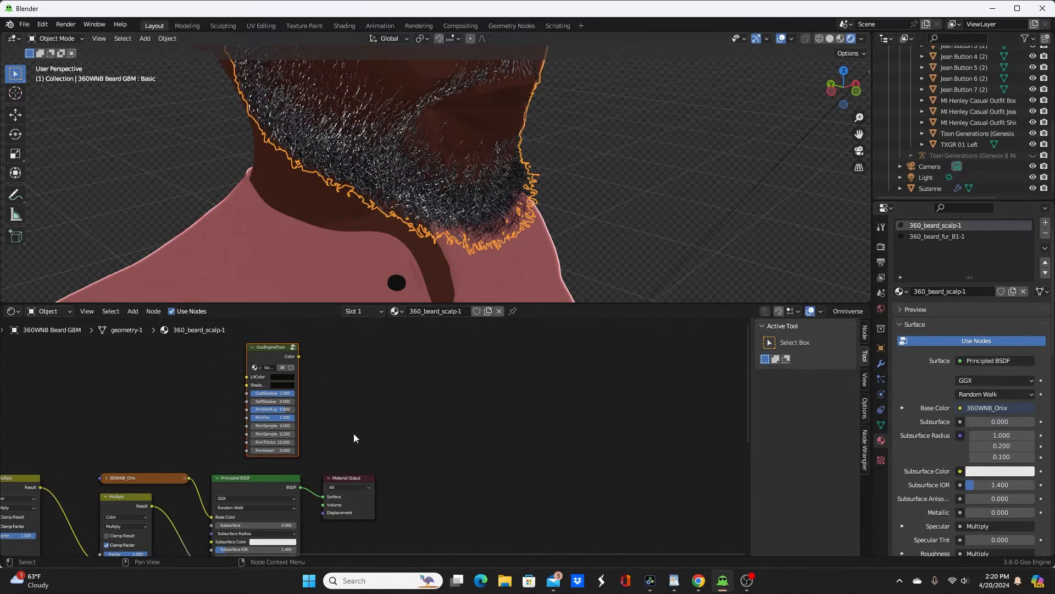
# Step: Move the beard scalp's Material Output away from the other nodes and connect GooEngineToon to its Surface input
pyautogui.moveTo(347, 474); pyautogui.dragTo(573, 443)
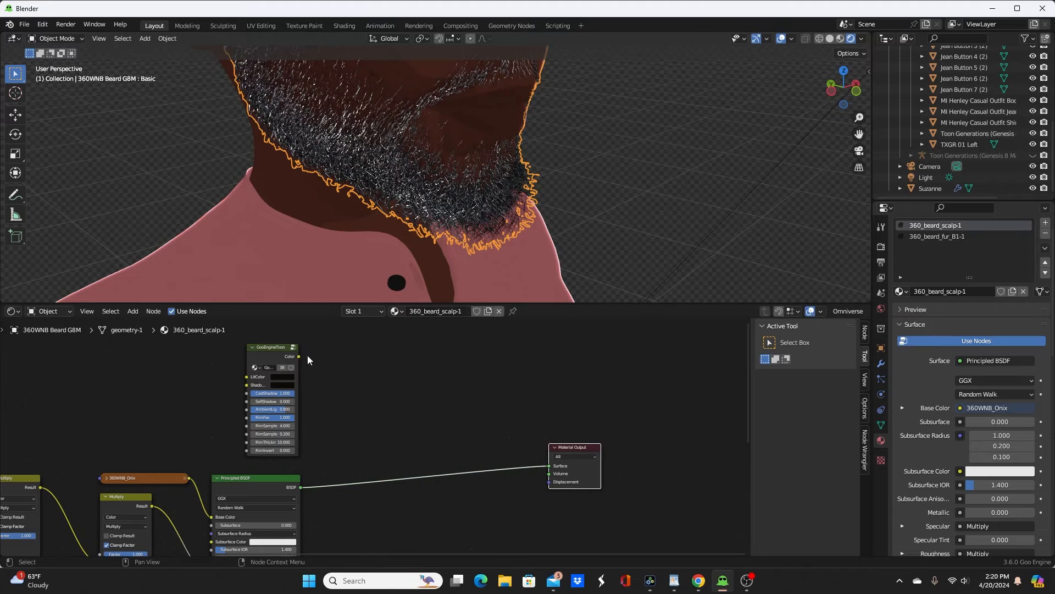
pyautogui.keyDown('ctrl'); pyautogui.keyDown('shift'); pyautogui.click(268, 352); pyautogui.keyUp('shift'); pyautogui.keyUp('ctrl')
pyautogui.moveTo(568, 218); pyautogui.dragTo(566, 273, button='middle')
pyautogui.scroll(3, 529, 235)
# Step: Insert a Mix Shader between GooEngineToon and the Material Output in 360_beard_scalp-1
pyautogui.hotkey('shift', 'a')
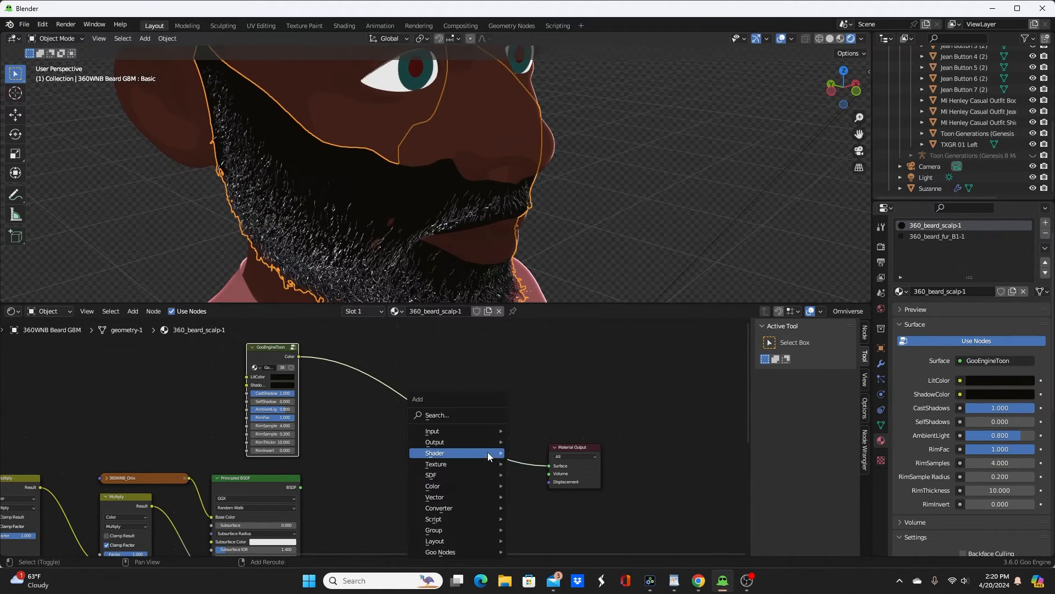
pyautogui.moveTo(447, 453)
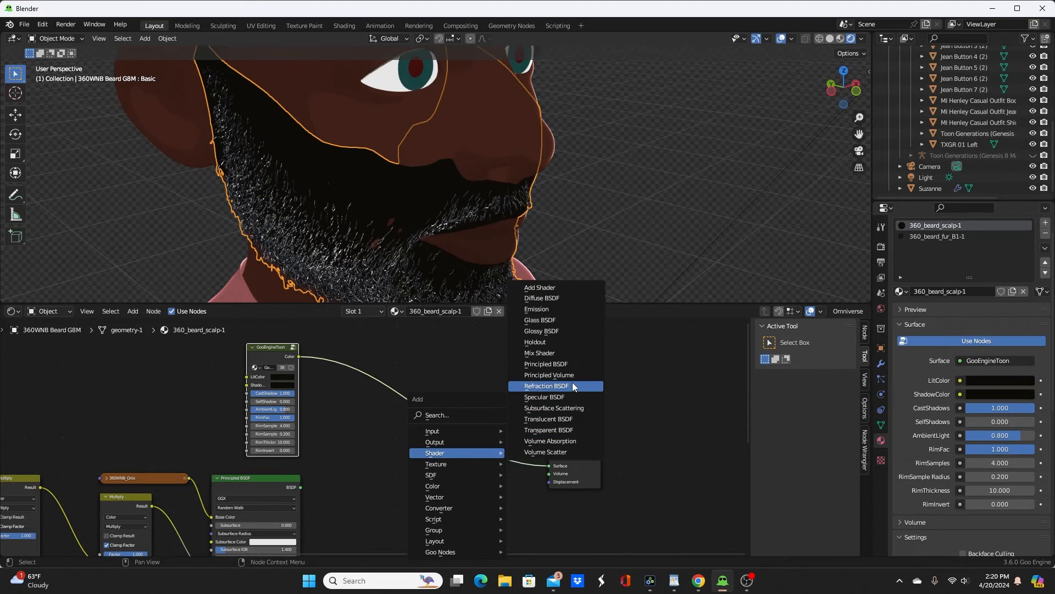
pyautogui.click(569, 353)
pyautogui.click(515, 387)
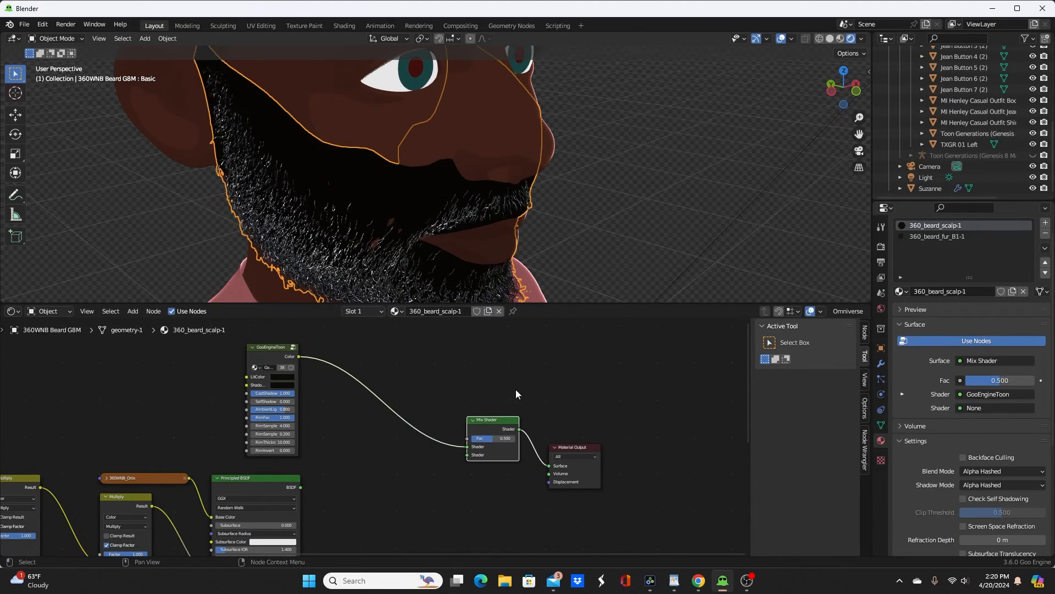
# Step: Connect the 360WNB_Alpha_B4 texture's colour output to the Fac input of the beard scalp's Mix Shader
pyautogui.moveTo(317, 457); pyautogui.dragTo(453, 367, button='middle')
pyautogui.scroll(-5, 447, 378)
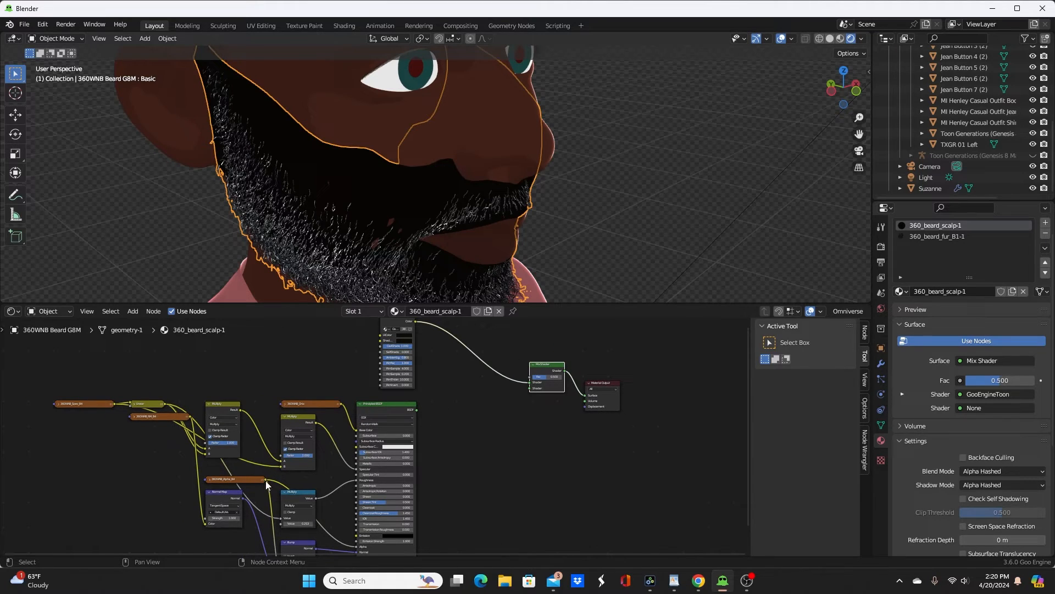
pyautogui.moveTo(265, 479); pyautogui.dragTo(534, 378)
pyautogui.scroll(3, 534, 381)
pyautogui.scroll(3, 535, 383)
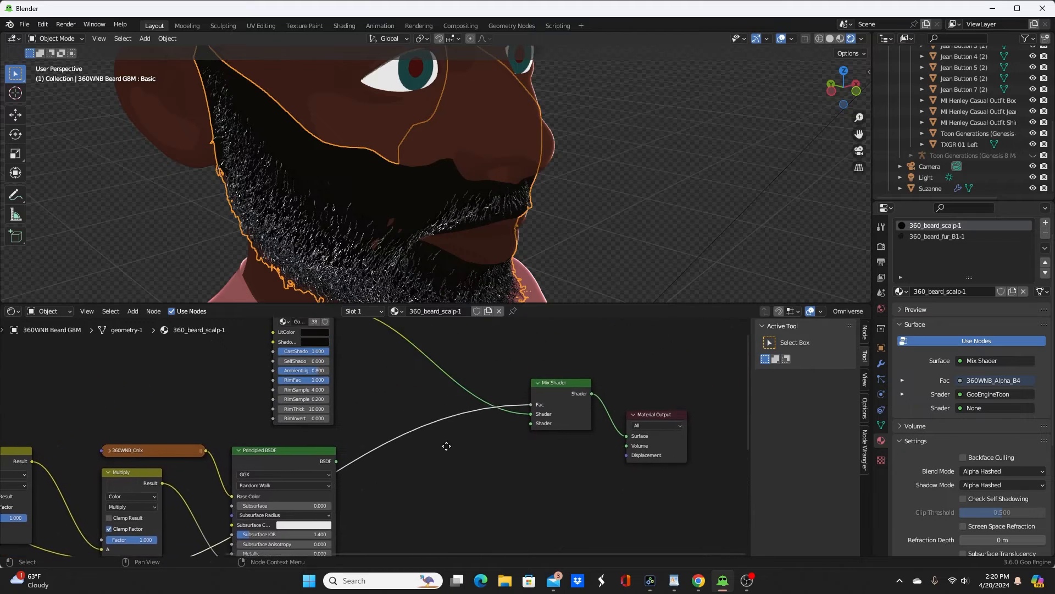
pyautogui.scroll(-2, 339, 388)
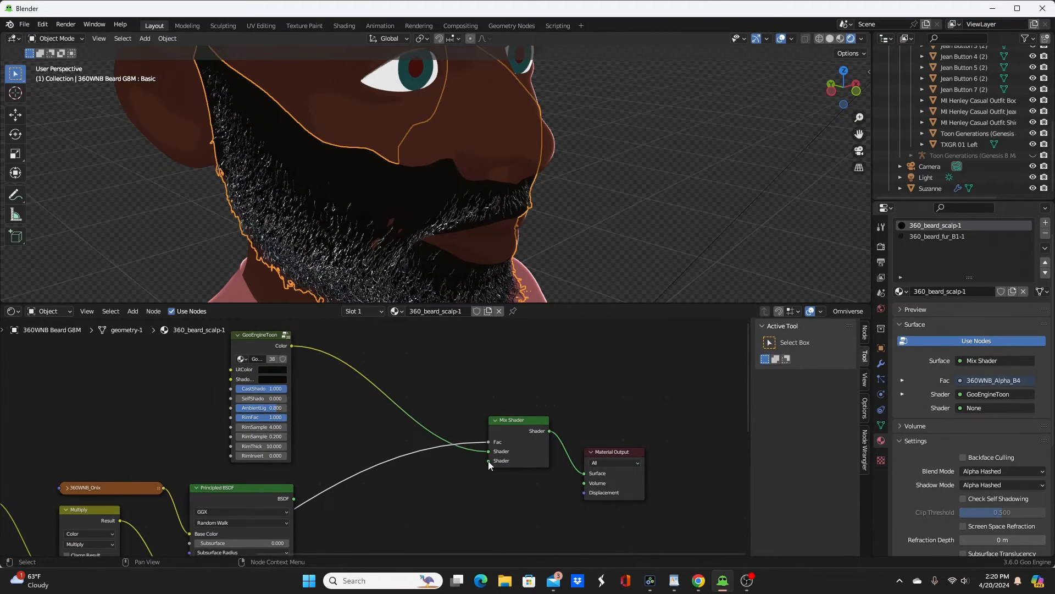
# Step: Add a Transparent BSDF to the second Shader input of the beard scalp's Mix Shader
pyautogui.moveTo(488, 460); pyautogui.dragTo(356, 464)
pyautogui.write('tra')
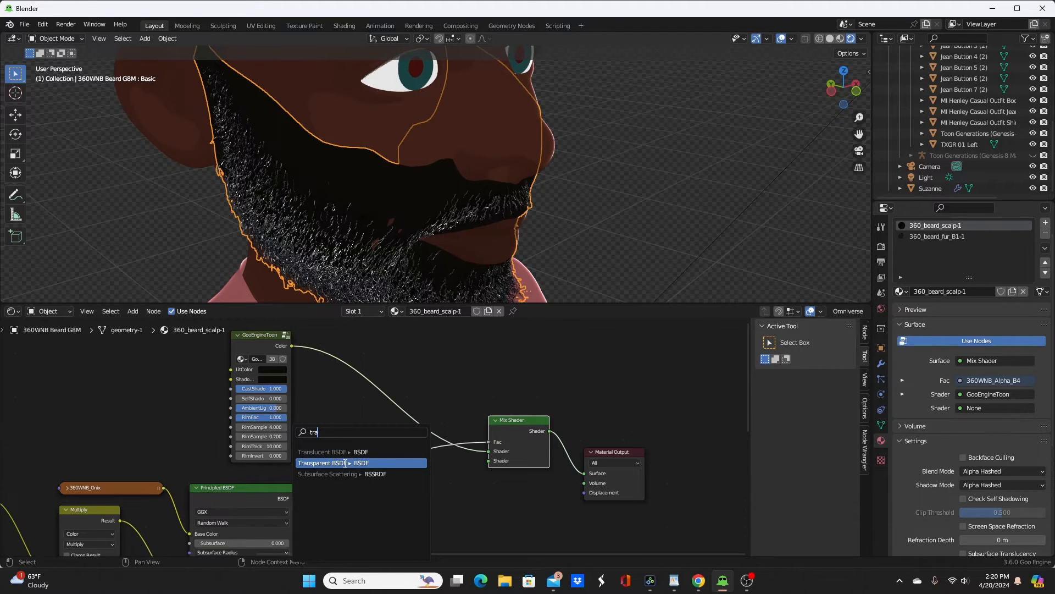
pyautogui.click(345, 463)
pyautogui.click(345, 456)
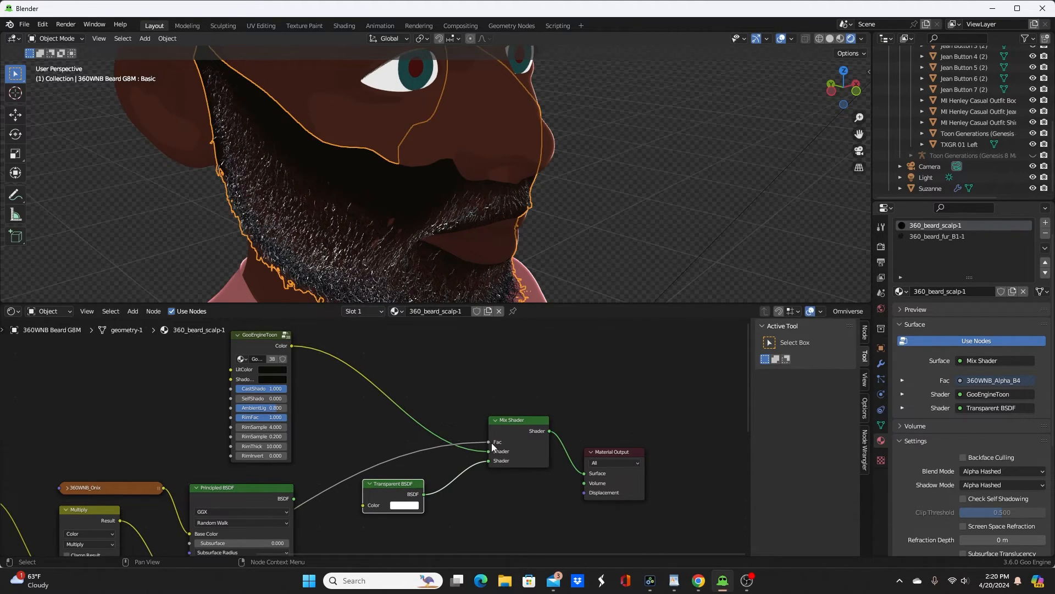
# Step: Swap the beard scalp's Mix Shader inputs, with Transparent BSDF in the first Shader input and GooEngineToon in the second, and check the beard
pyautogui.moveTo(488, 451); pyautogui.dragTo(490, 461)
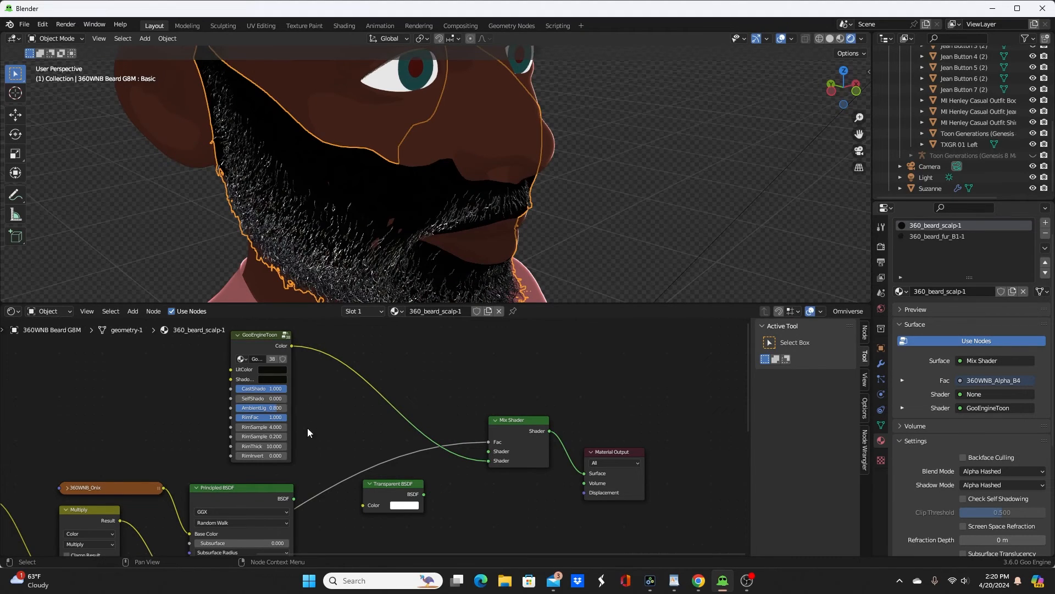
pyautogui.moveTo(424, 494); pyautogui.dragTo(498, 438)
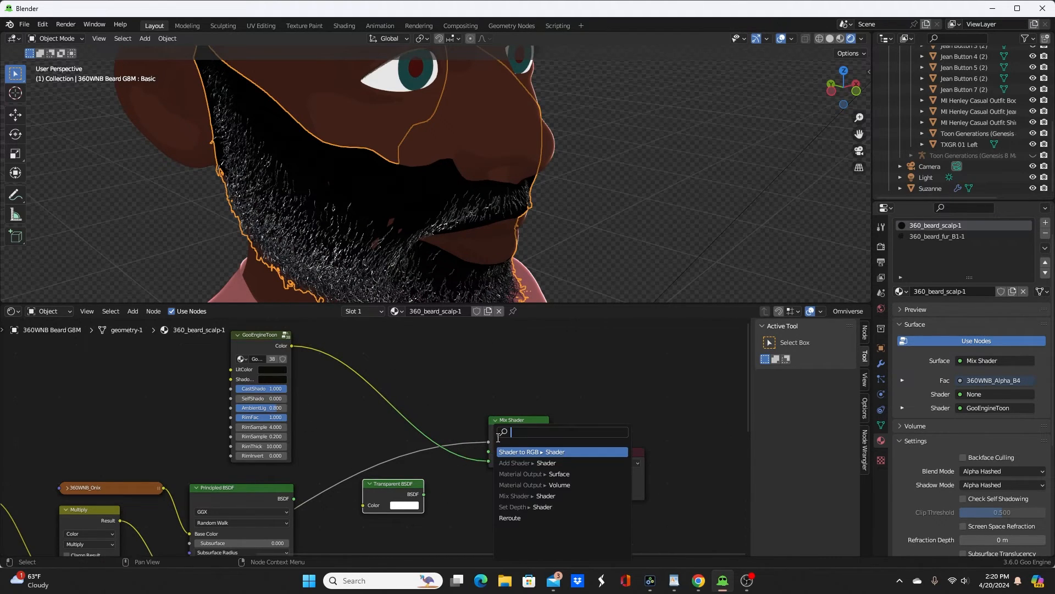
pyautogui.moveTo(424, 493); pyautogui.dragTo(496, 454)
pyautogui.moveTo(484, 176); pyautogui.dragTo(528, 223, button='middle')
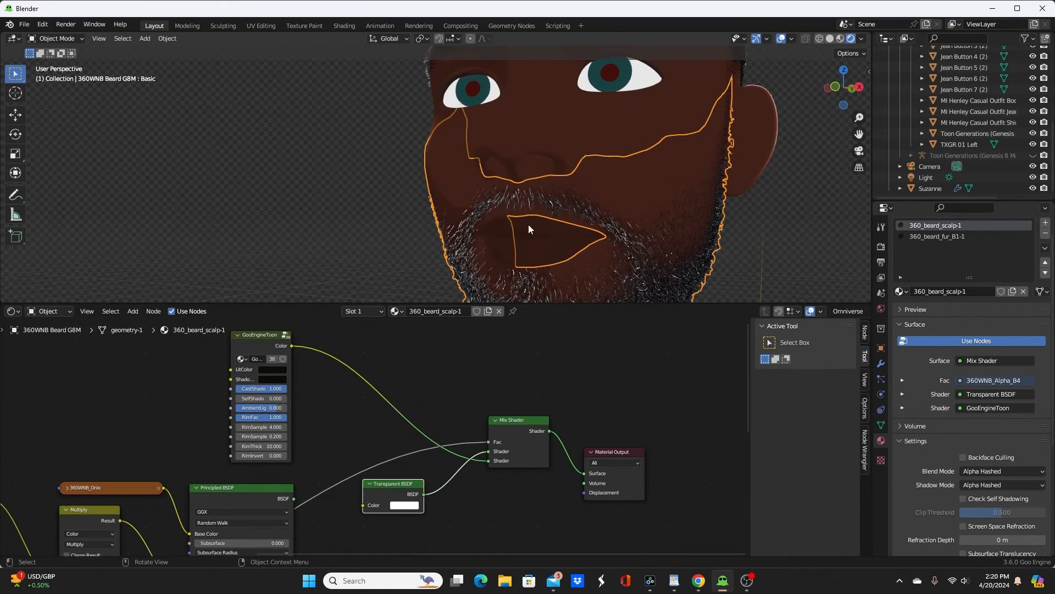
# Step: Paste a GooEngineToon group into the 360_beard_fur_B1-1 material, connect it to the Material Output's Surface, and check the beard
pyautogui.click(926, 236)
pyautogui.hotkey('ctrl', 'v')
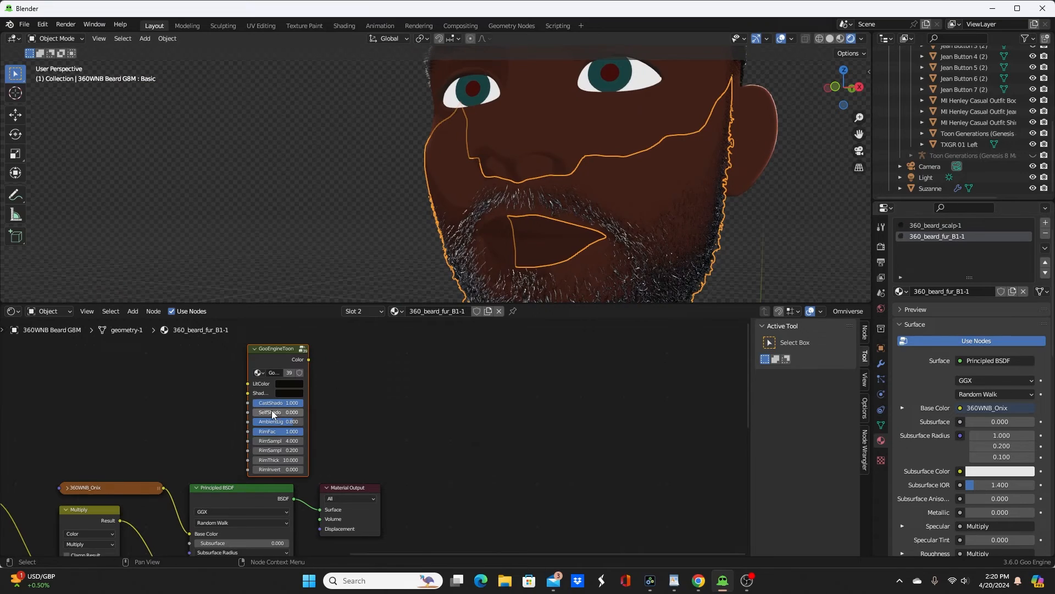
pyautogui.keyDown('ctrl'); pyautogui.keyDown('shift'); pyautogui.click(285, 351); pyautogui.keyUp('shift'); pyautogui.keyUp('ctrl')
pyautogui.moveTo(582, 243)
pyautogui.mouseDown(button='middle')
pyautogui.moveTo(575, 187)
pyautogui.moveTo(502, 197)
pyautogui.moveTo(468, 147)
pyautogui.moveTo(478, 179)
pyautogui.moveTo(632, 170)
pyautogui.mouseUp(button='middle')
pyautogui.scroll(1, 572, 173)
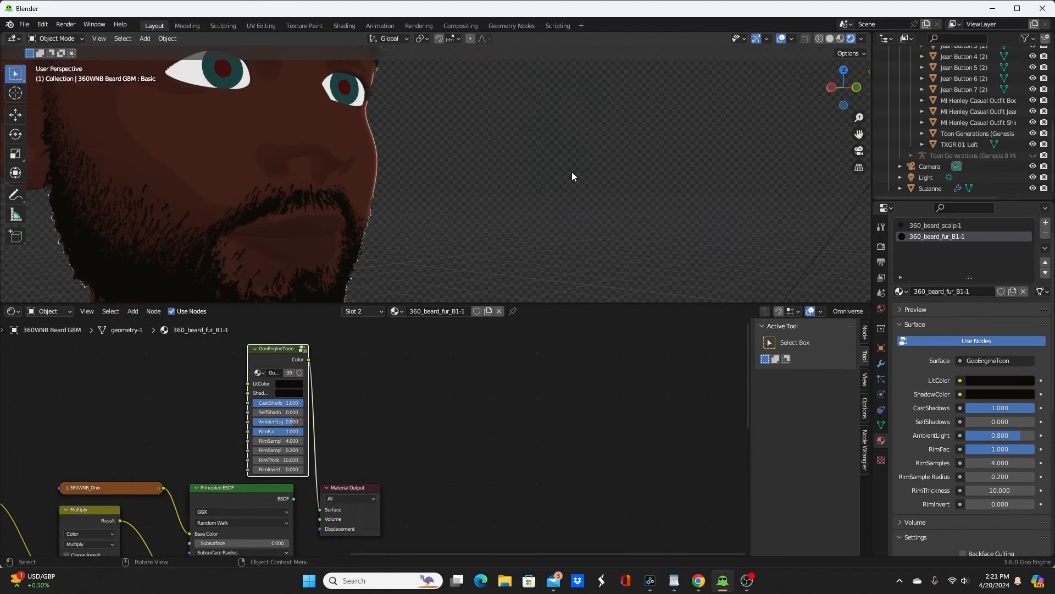
pyautogui.scroll(-3, 551, 171)
pyautogui.keyDown('shift'); pyautogui.moveTo(526, 158); pyautogui.dragTo(647, 181, button='middle'); pyautogui.keyUp('shift')
pyautogui.scroll(2, 647, 180)
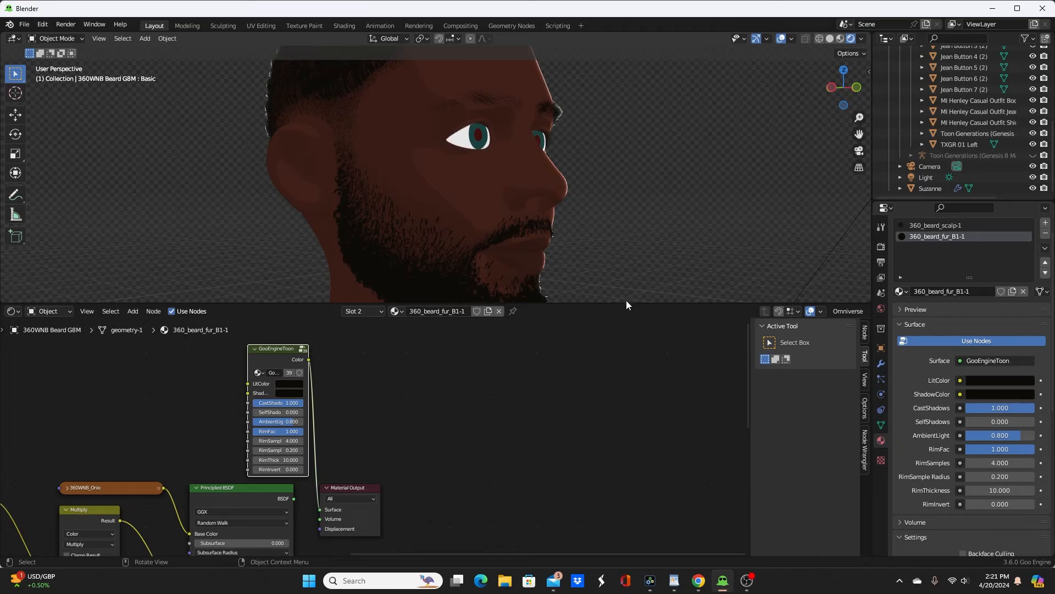
# Step: Enlarge the 3D viewport over the node editor and inspect the toon-shaded hair, face and beard from both sides
pyautogui.moveTo(627, 302); pyautogui.dragTo(637, 541)
pyautogui.moveTo(660, 320)
pyautogui.mouseDown(button='middle')
pyautogui.moveTo(562, 337)
pyautogui.moveTo(545, 325)
pyautogui.moveTo(658, 327)
pyautogui.mouseUp(button='middle')
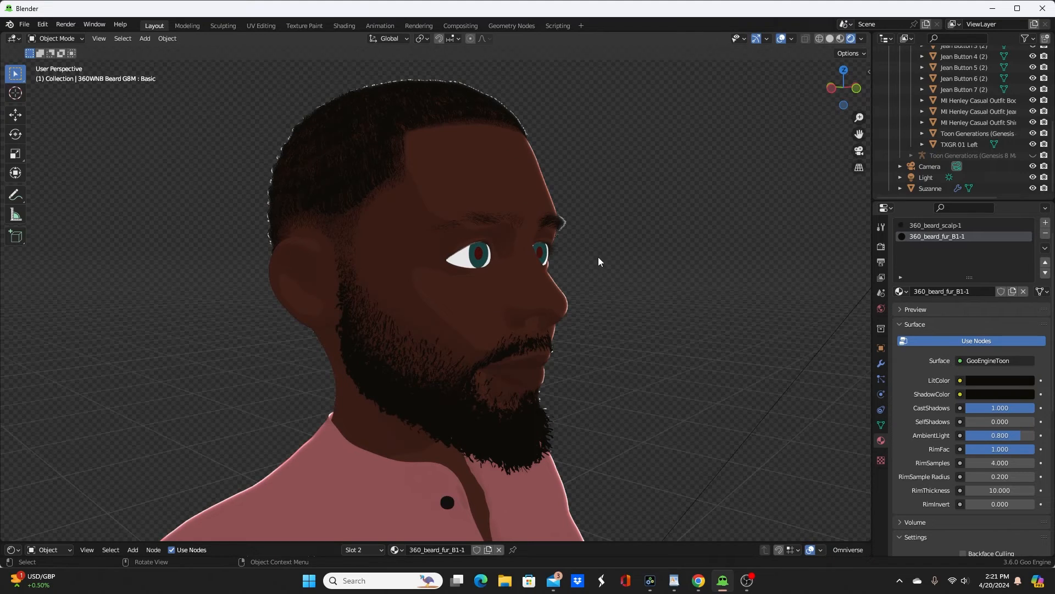
pyautogui.moveTo(597, 392); pyautogui.dragTo(389, 268, button='middle')
pyautogui.moveTo(489, 254); pyautogui.dragTo(397, 251, button='middle')
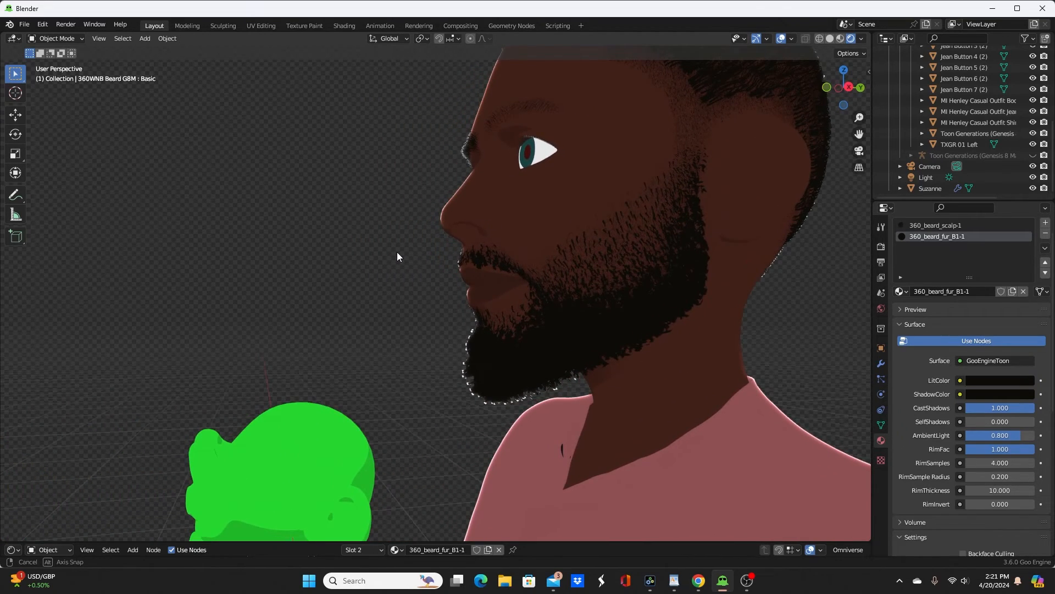
pyautogui.moveTo(396, 252); pyautogui.dragTo(503, 196, button='middle')
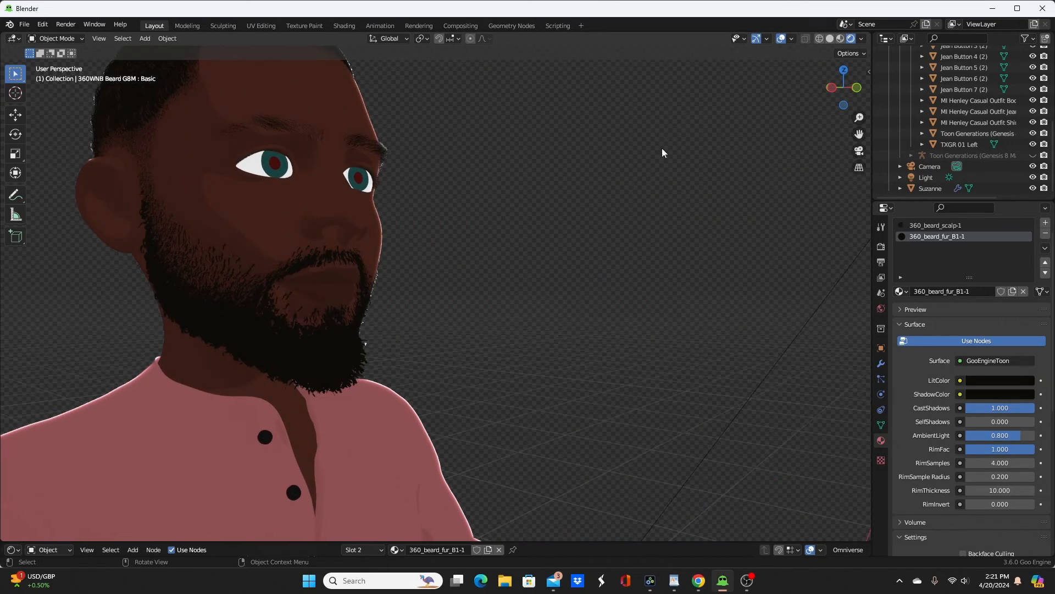
# Step: Add a plane at the character's feet as a floor and scale it by 10
pyautogui.scroll(-7, 492, 236)
pyautogui.scroll(-3, 568, 228)
pyautogui.moveTo(567, 228); pyautogui.dragTo(499, 288, button='middle')
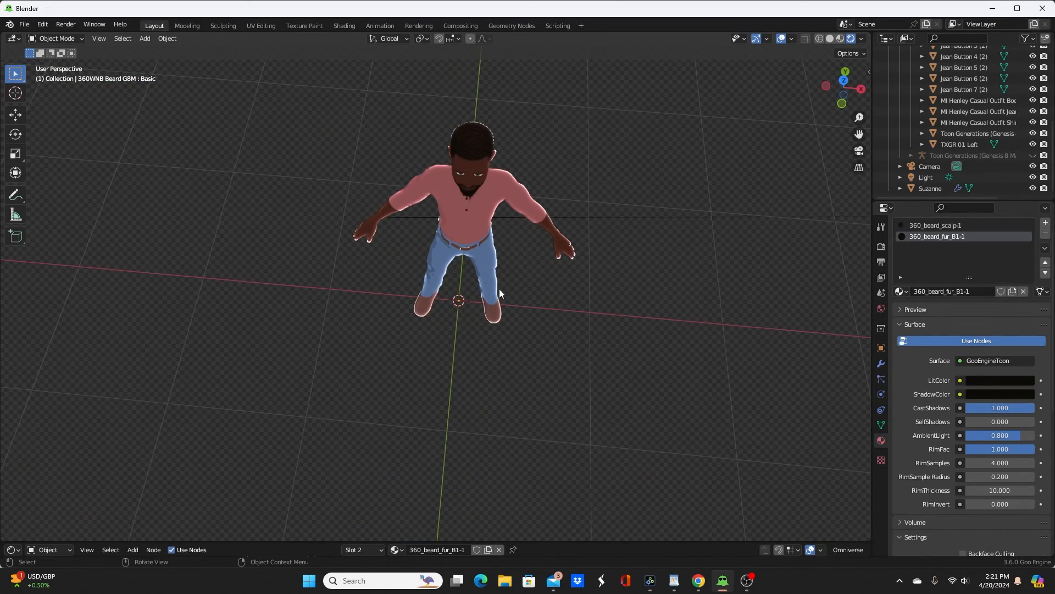
pyautogui.hotkey('shift', 'a')
pyautogui.moveTo(500, 288)
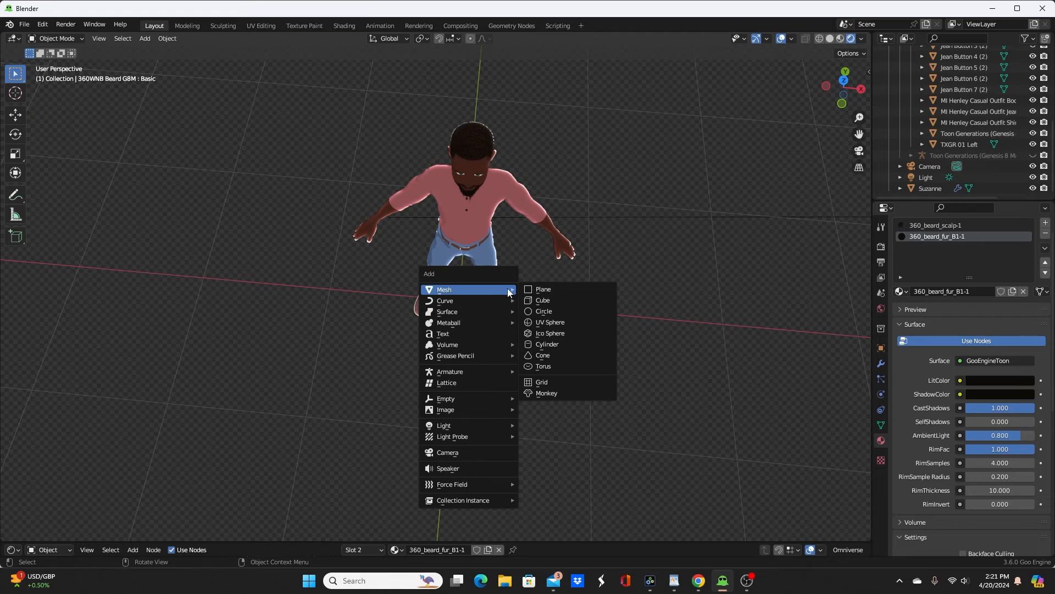
pyautogui.click(552, 290)
pyautogui.write('s')
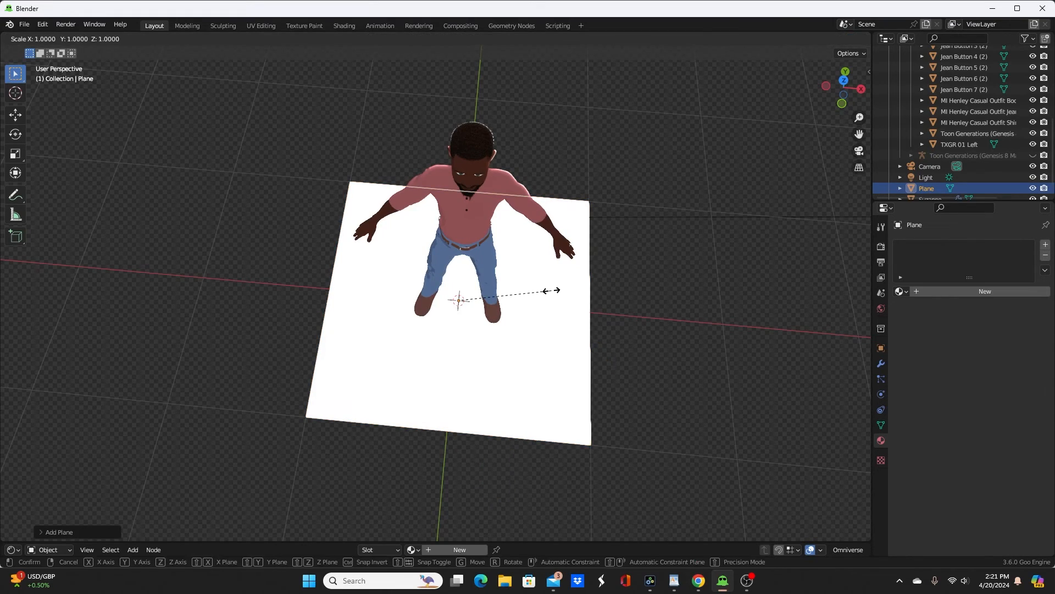
pyautogui.write('10')
pyautogui.press('Return')
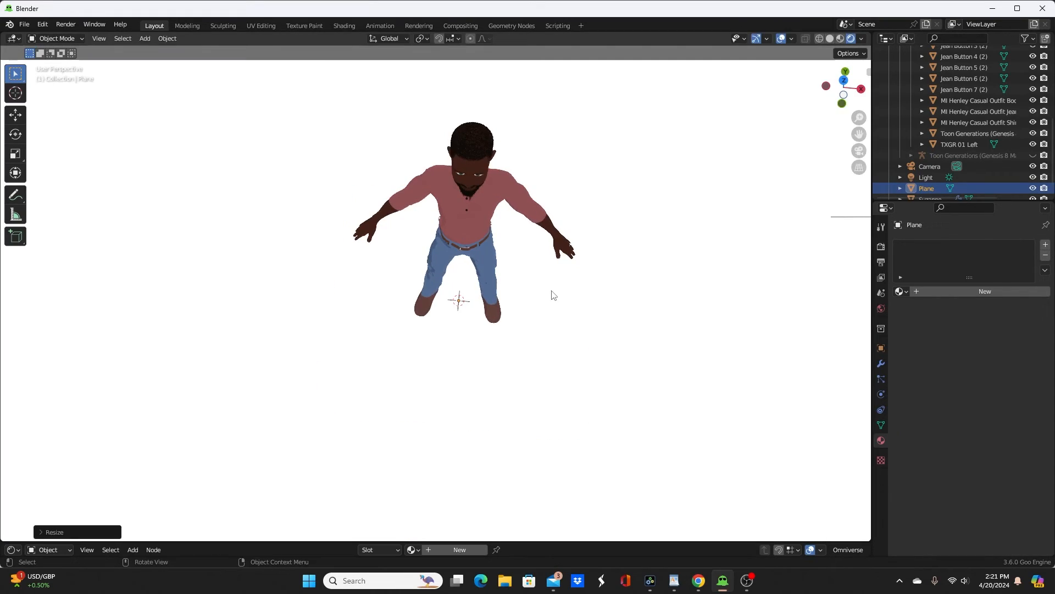
# Step: Rotate the plane 90 degrees about X and move it along Y to stand as a backdrop behind the character
pyautogui.scroll(-6, 537, 292)
pyautogui.moveTo(537, 292); pyautogui.dragTo(434, 287, button='middle')
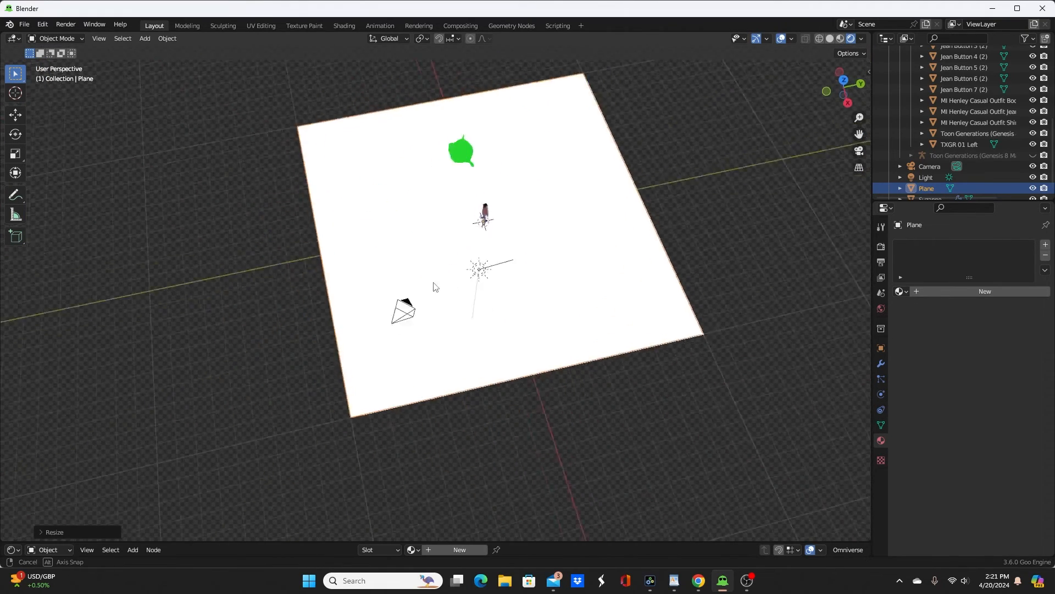
pyautogui.write('rx90')
pyautogui.press('Return')
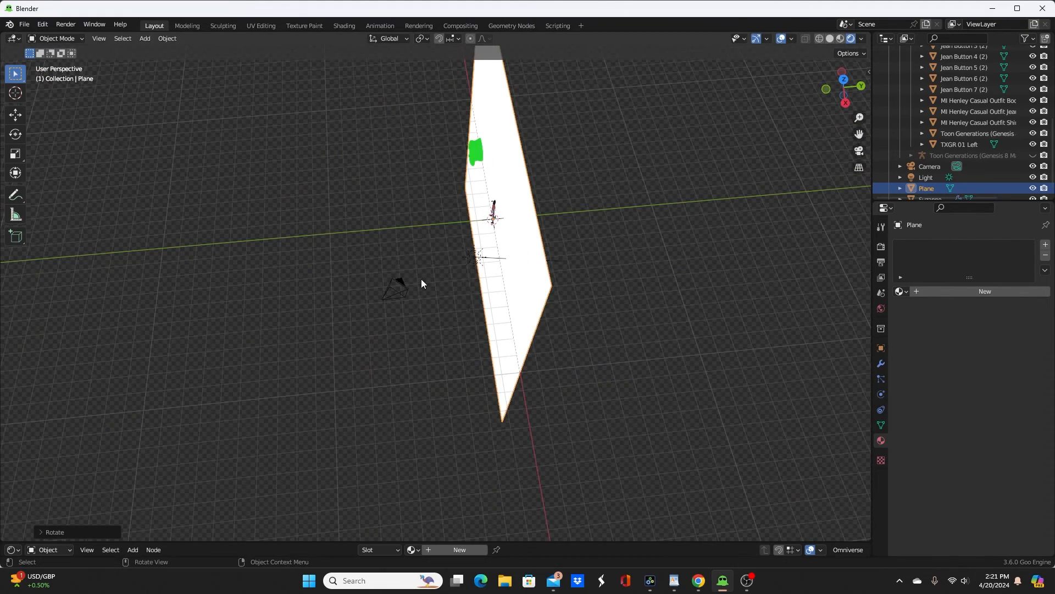
pyautogui.press('g')
pyautogui.press('y')
pyautogui.click(638, 249)
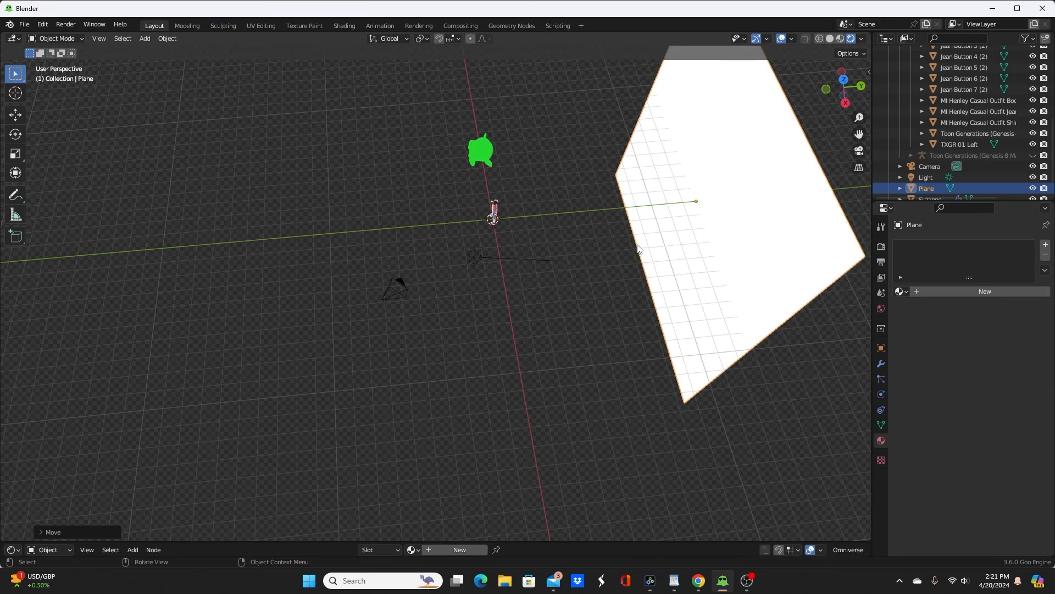
# Step: Create a new material for the plane and replace its Principled BSDF with a pasted GooEngineToon group
pyautogui.moveTo(538, 542); pyautogui.dragTo(491, 246)
pyautogui.click(464, 251)
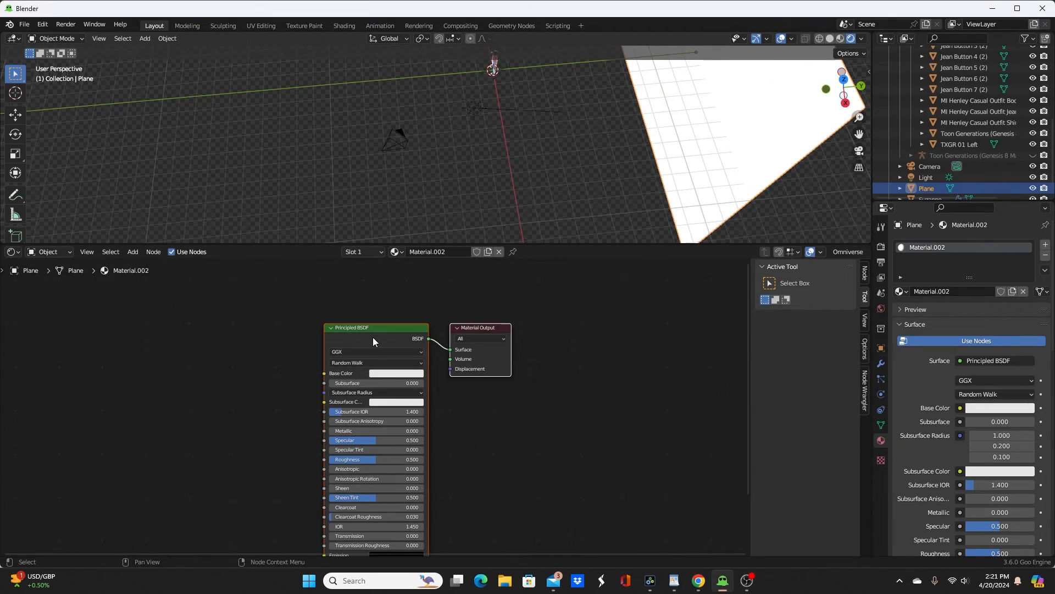
pyautogui.press('x')
pyautogui.hotkey('ctrl', 'v')
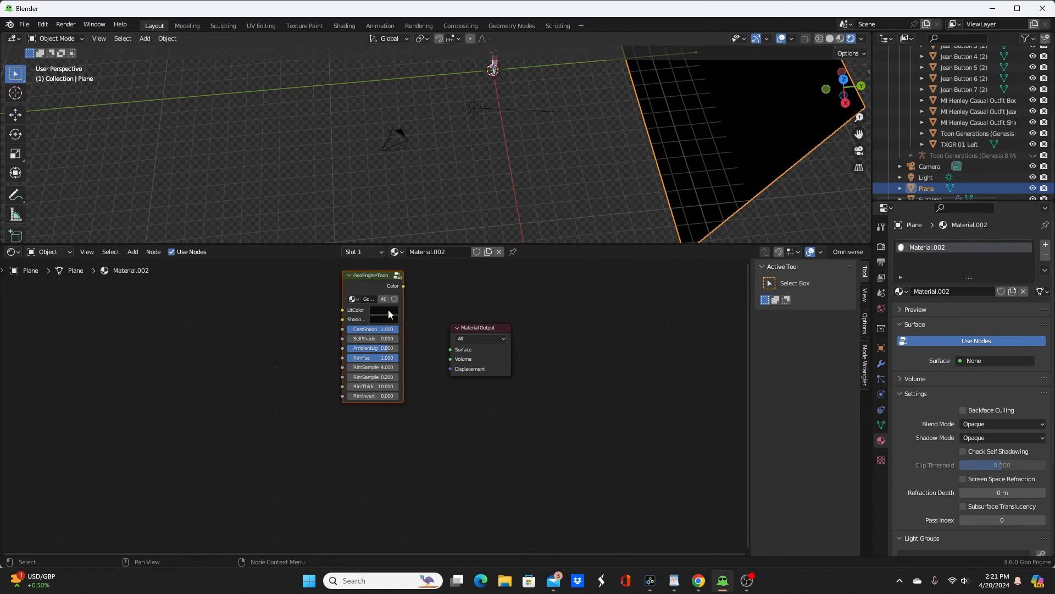
# Step: Set the plane's LitColor to blue with hue 0.573, saturation 0.893, value 0.281, and connect GooEngineToon to the Material Output's Surface
pyautogui.click(384, 309)
pyautogui.moveTo(444, 219); pyautogui.dragTo(413, 196)
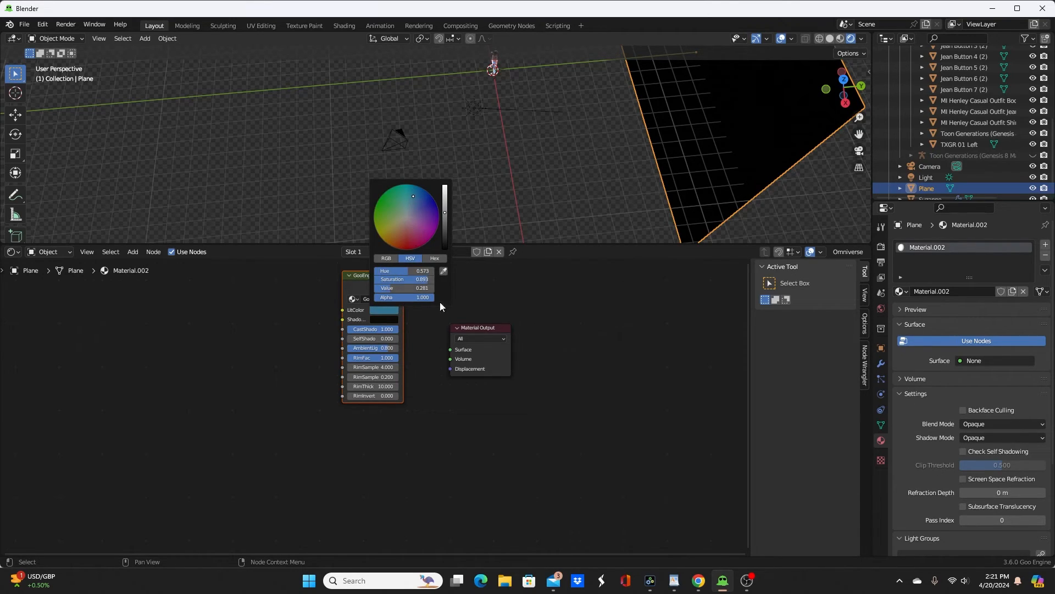
pyautogui.keyDown('ctrl'); pyautogui.keyDown('shift'); pyautogui.click(362, 283); pyautogui.keyUp('shift'); pyautogui.keyUp('ctrl')
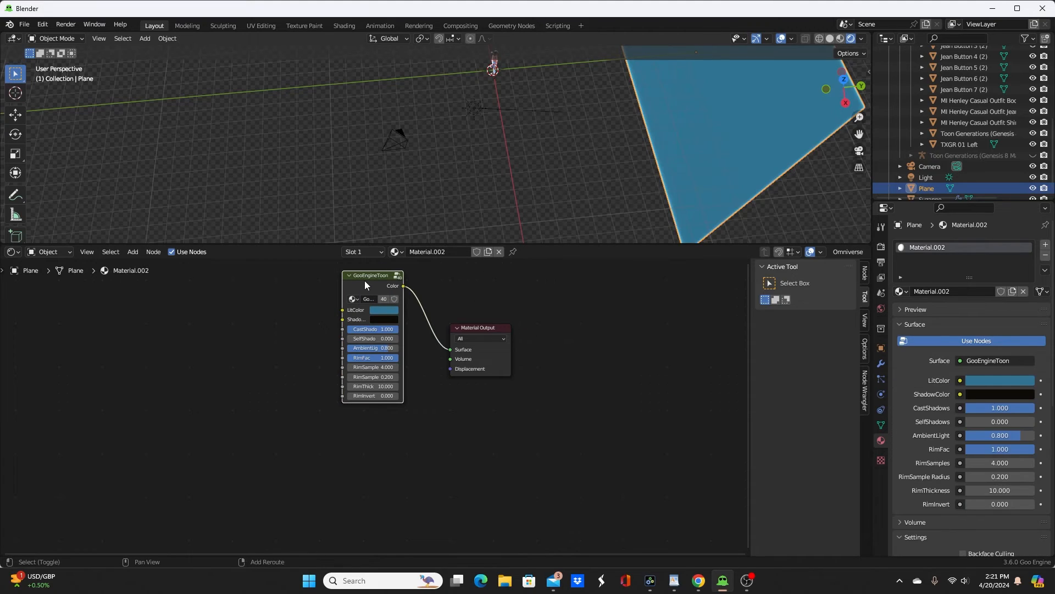
# Step: Enlarge the 3D viewport, select the camera and look through it with Camera to View locked
pyautogui.moveTo(506, 98); pyautogui.dragTo(492, 248, button='middle')
pyautogui.scroll(-7, 516, 127)
pyautogui.moveTo(559, 242); pyautogui.dragTo(558, 405)
pyautogui.moveTo(555, 332); pyautogui.dragTo(552, 280, button='middle')
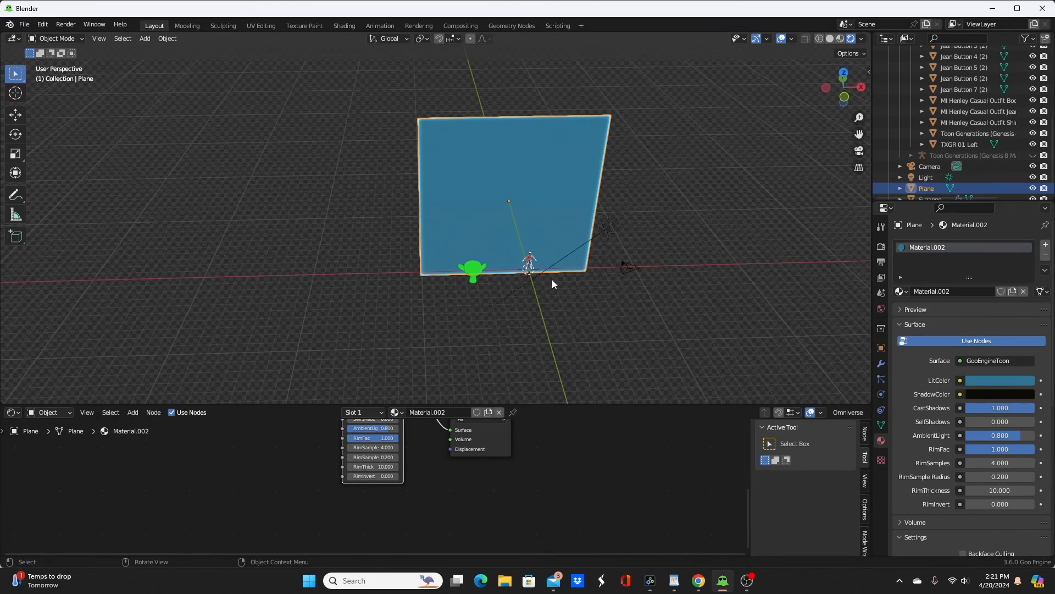
pyautogui.click(625, 269)
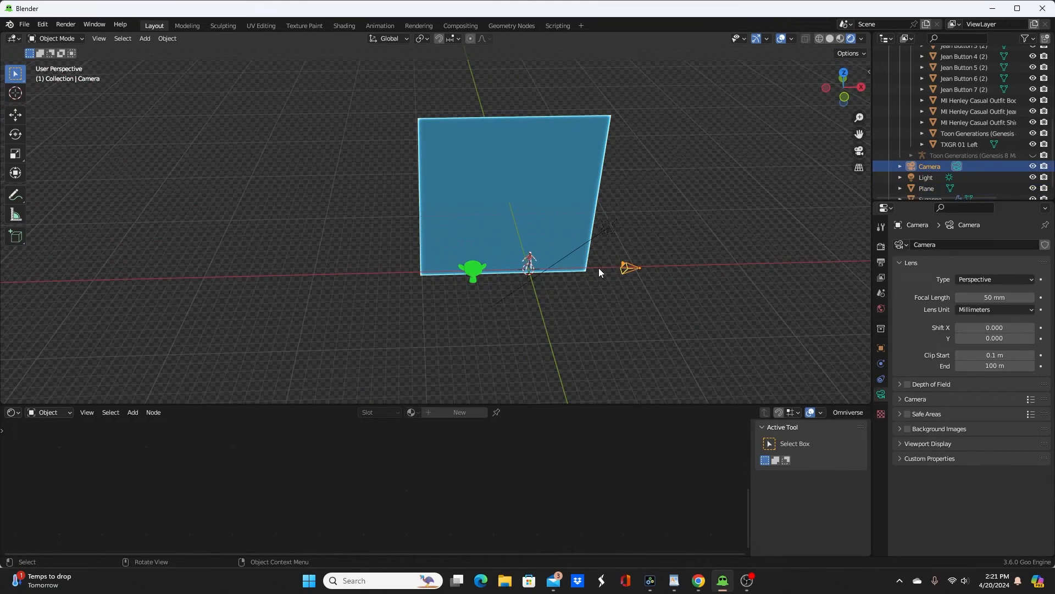
pyautogui.press('n')
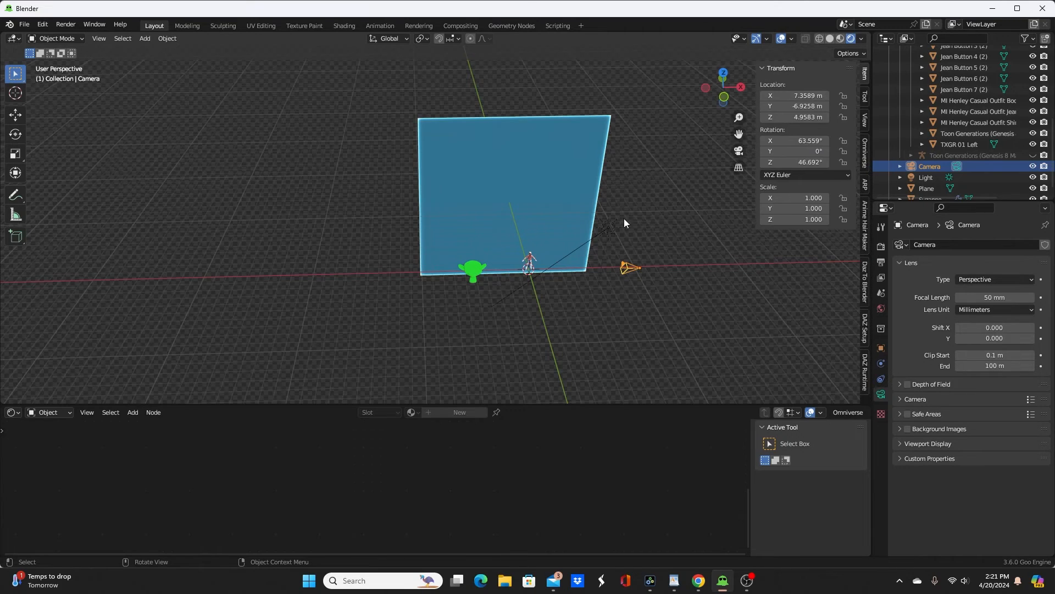
pyautogui.click(863, 120)
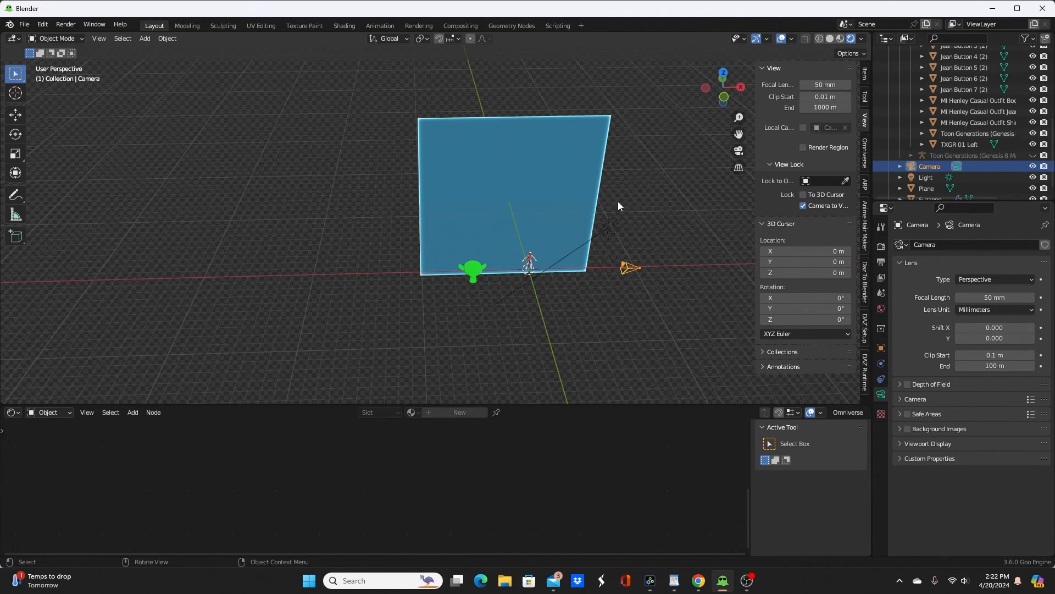
pyautogui.click(655, 203)
pyautogui.press('KP_0')
# Step: Reposition the camera to frame the character's head and shoulders at a three-quarter angle
pyautogui.moveTo(652, 203); pyautogui.dragTo(460, 330, button='middle')
pyautogui.click(468, 323)
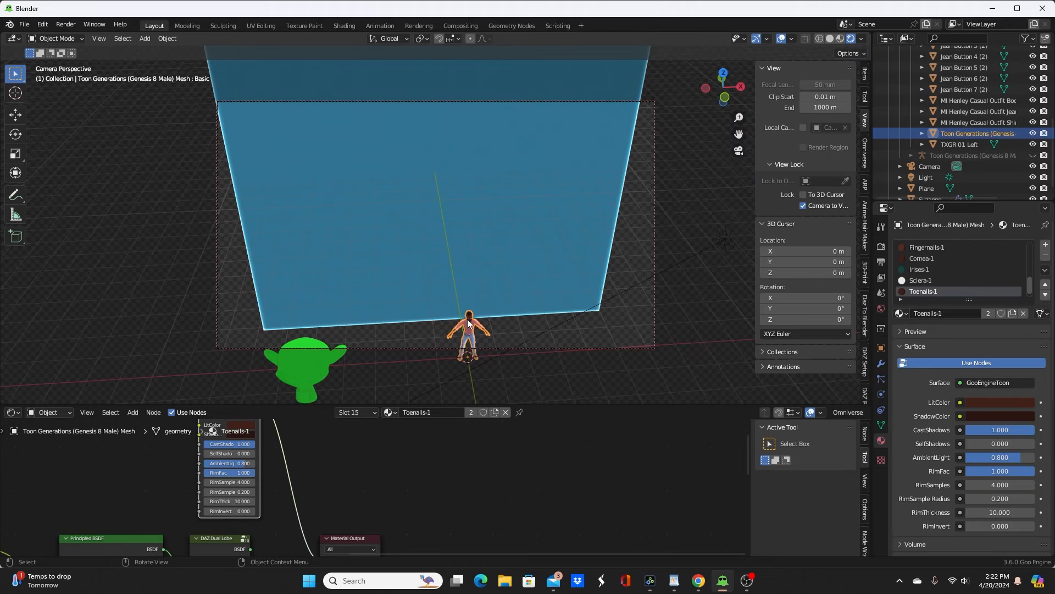
pyautogui.press('KP_Decimal')
pyautogui.scroll(6, 458, 315)
pyautogui.keyDown('shift'); pyautogui.moveTo(442, 231); pyautogui.dragTo(483, 380, button='middle'); pyautogui.keyUp('shift')
pyautogui.scroll(2, 465, 314)
pyautogui.scroll(1, 452, 392)
pyautogui.scroll(2, 471, 388)
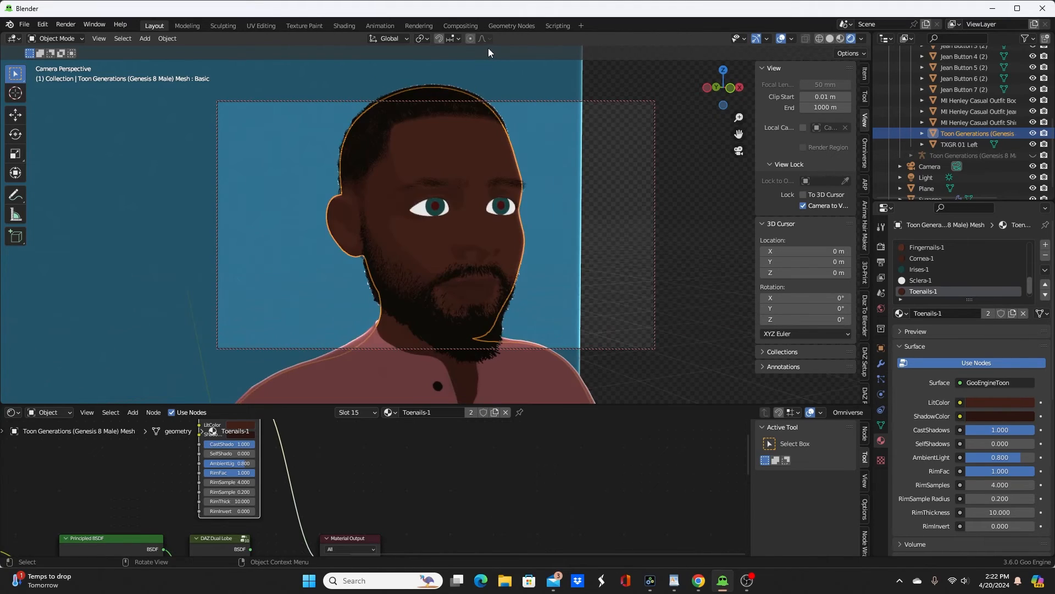
pyautogui.moveTo(739, 118); pyautogui.dragTo(721, 134)
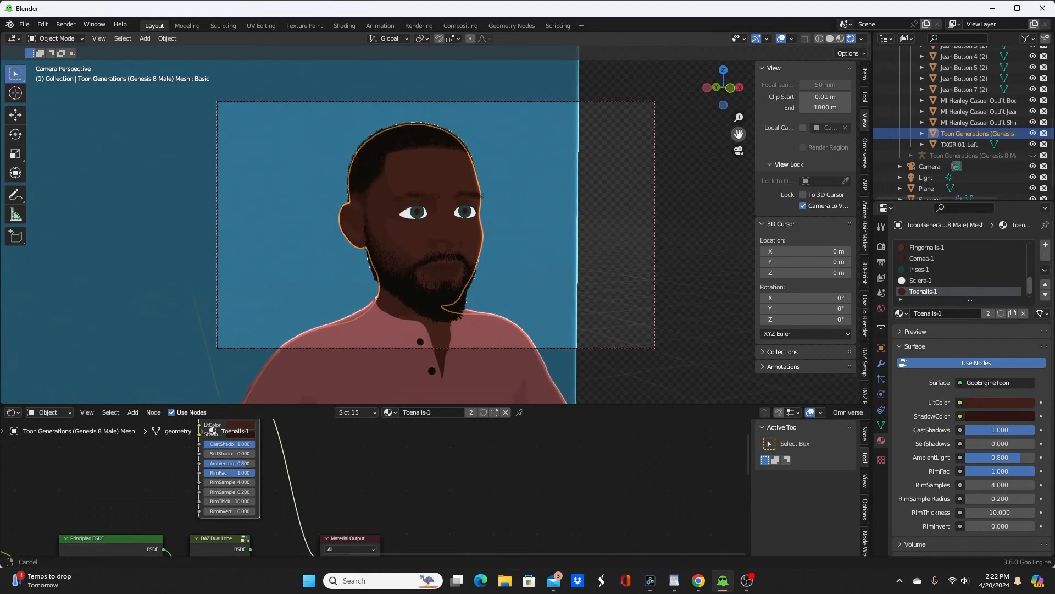
# Step: Move the backdrop plane about 7.4 m along X to fill the camera frame behind the character
pyautogui.click(567, 170)
pyautogui.press('g')
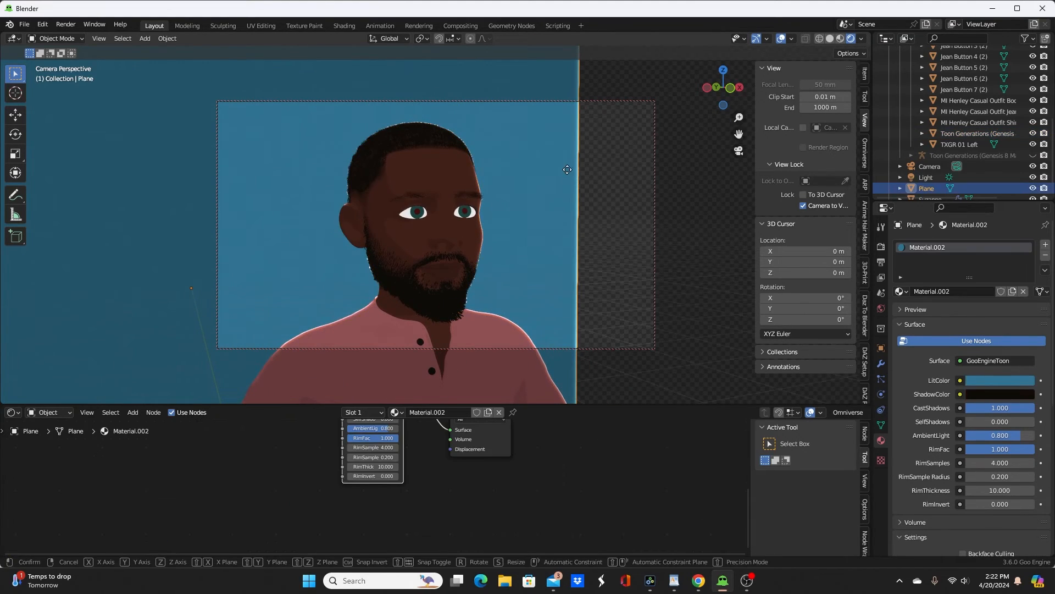
pyautogui.press('x')
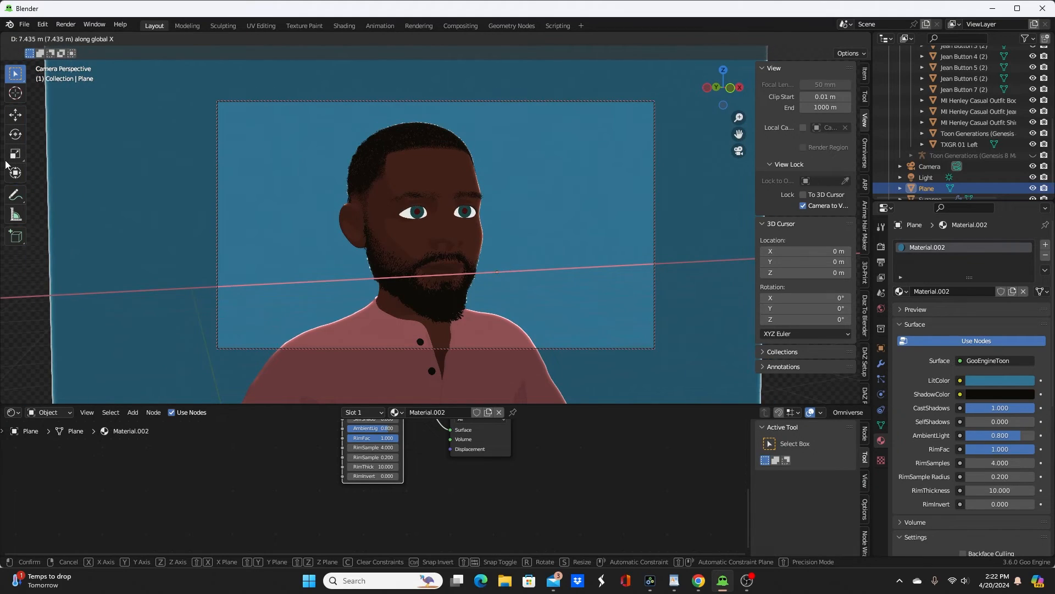
pyautogui.click(7, 163)
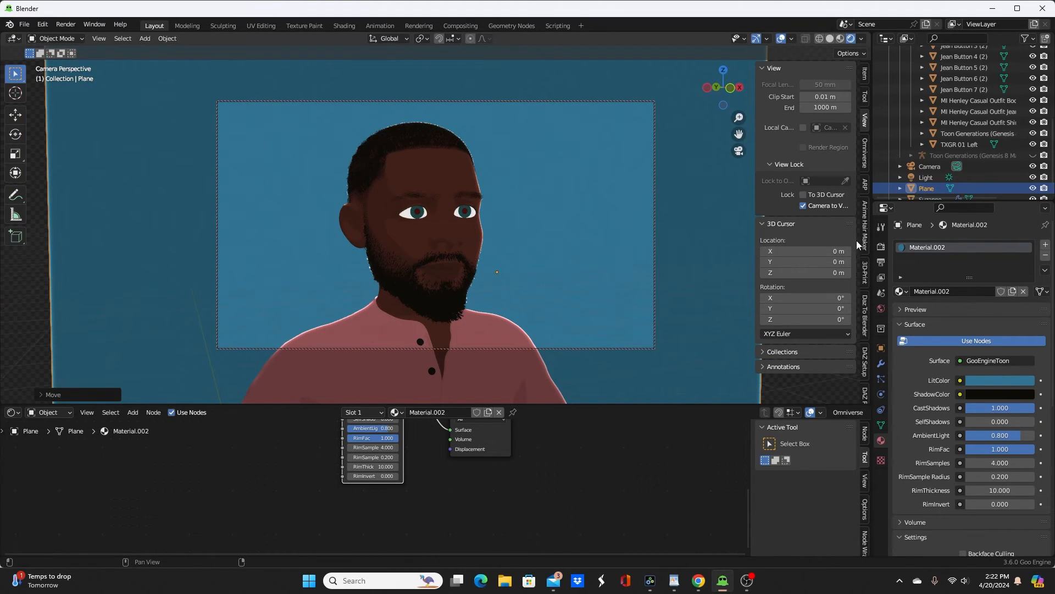
# Step: Try the None and Low Contrast looks in Color Management, and set the look to Medium Low Contrast
pyautogui.click(881, 246)
pyautogui.scroll(-8, 967, 478)
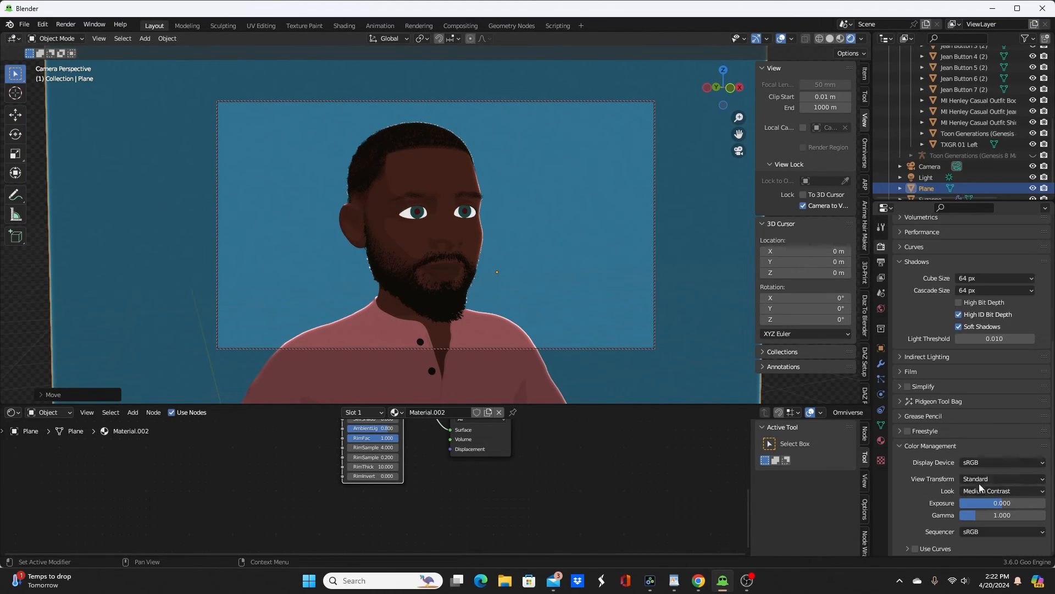
pyautogui.click(984, 490)
pyautogui.click(982, 473)
pyautogui.click(985, 489)
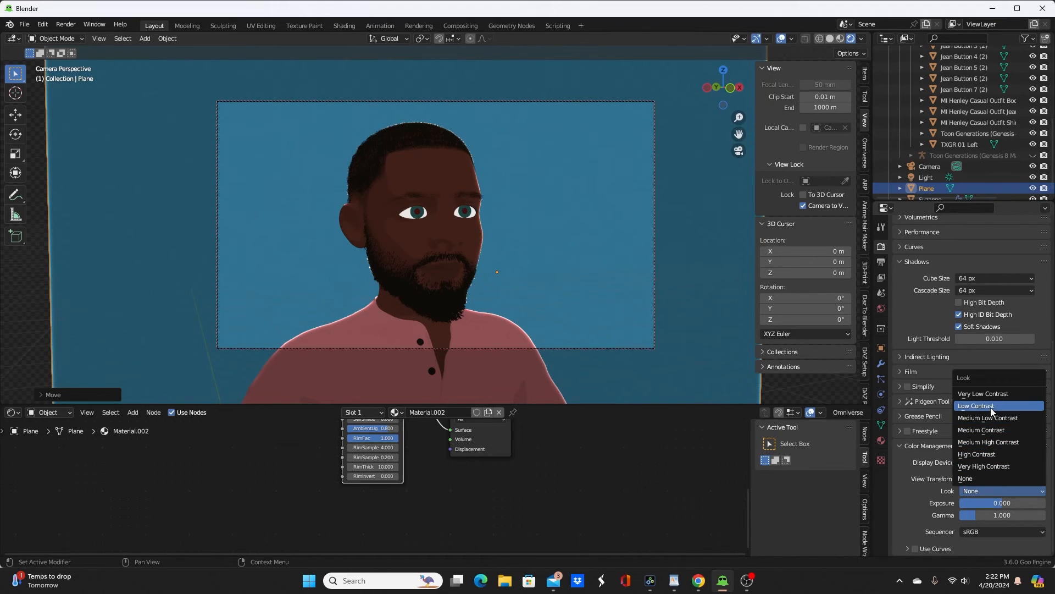
pyautogui.click(991, 406)
pyautogui.click(987, 489)
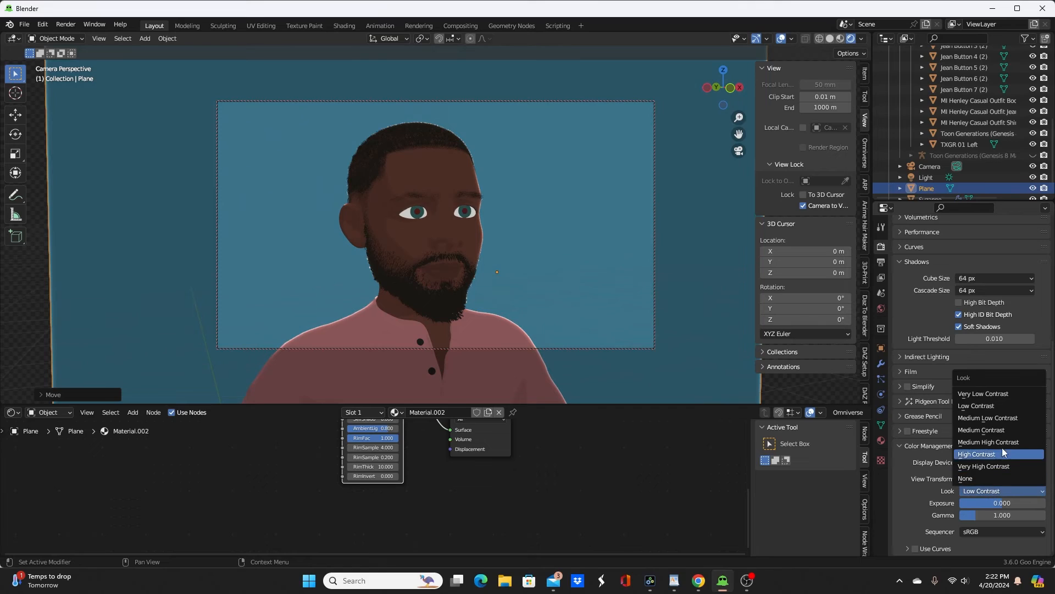
pyautogui.click(1003, 418)
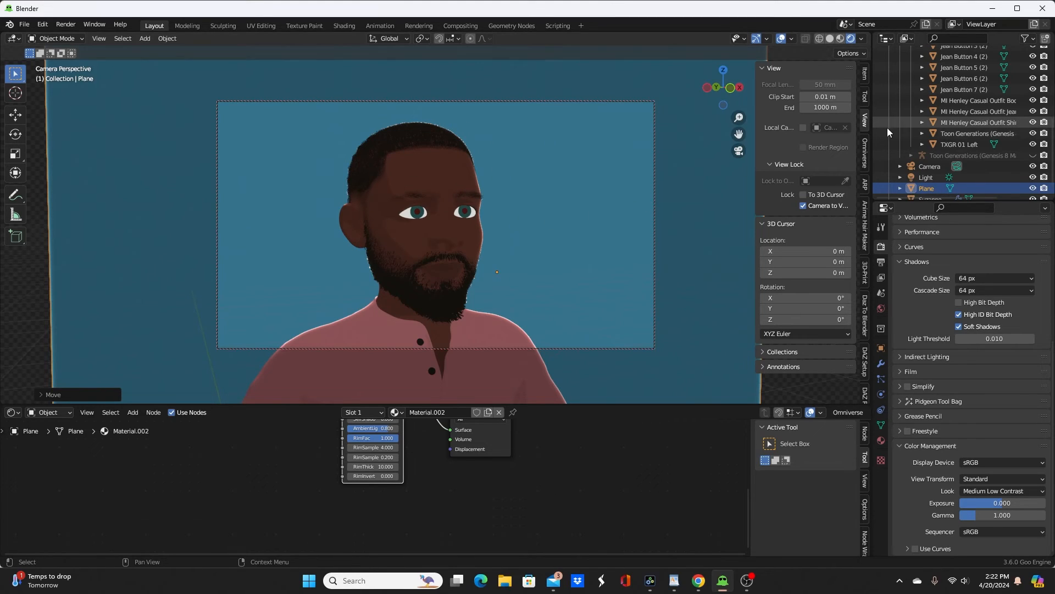
# Step: Switch the viewport to Solid shading and add a Grease Pencil Collection Line Art for the Toon Generations (Genesis 8 Male) Meshes collection
pyautogui.click(830, 39)
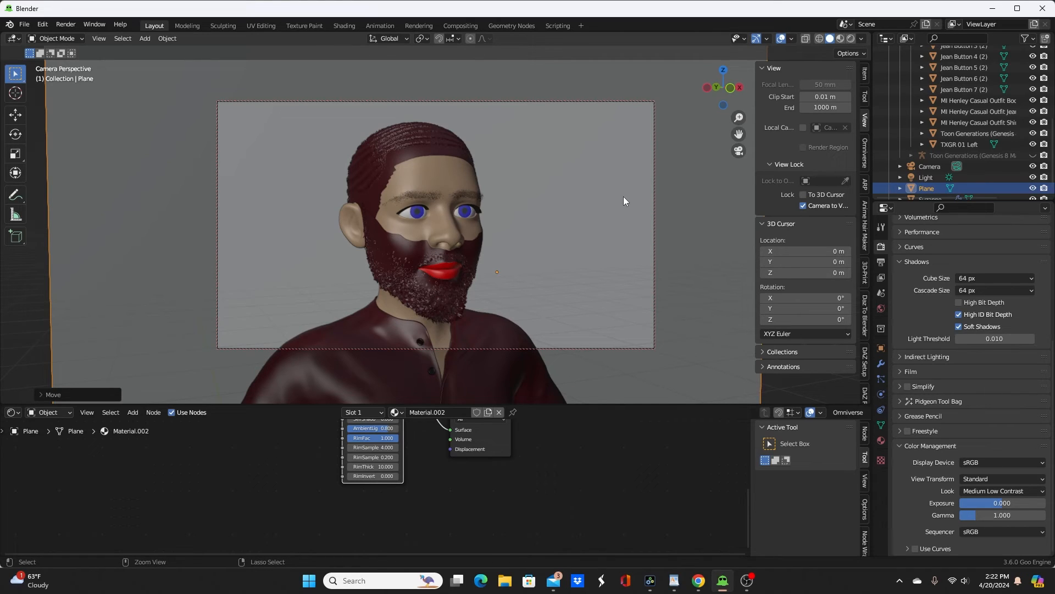
pyautogui.scroll(5, 1003, 115)
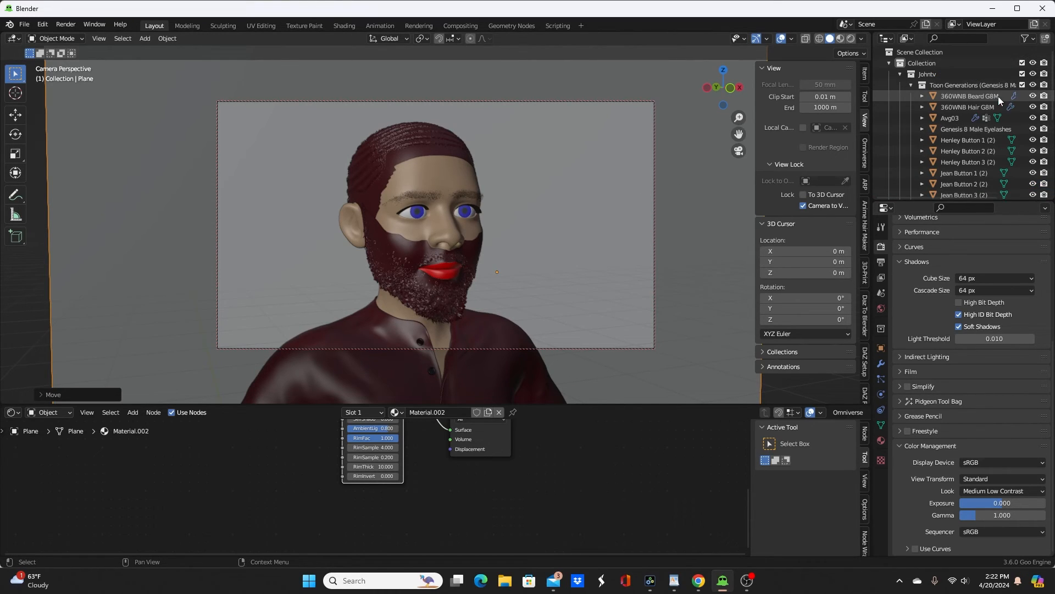
pyautogui.click(946, 88)
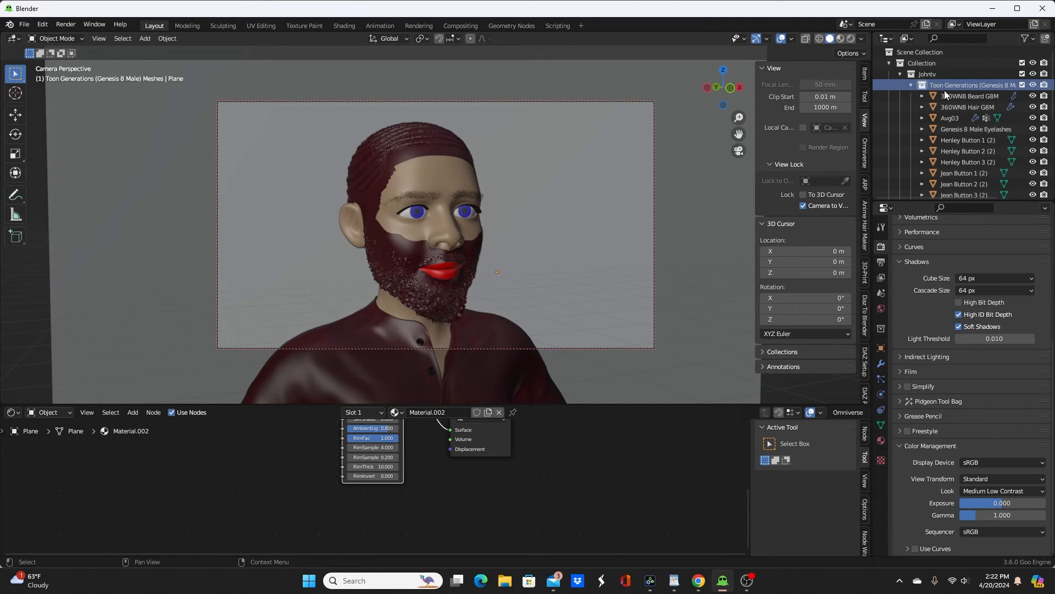
pyautogui.scroll(-4, 967, 137)
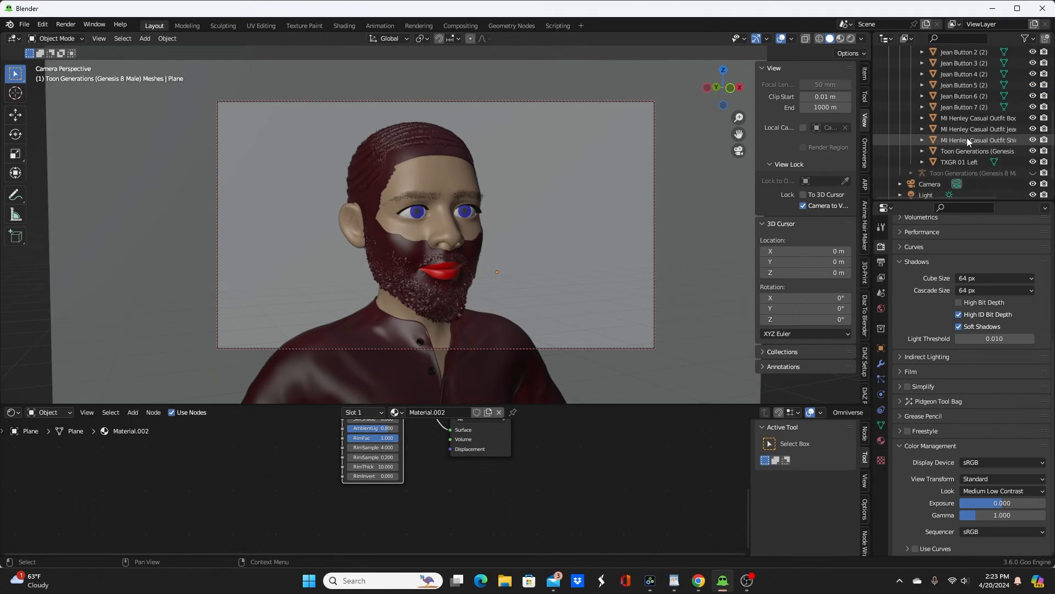
pyautogui.scroll(4, 967, 137)
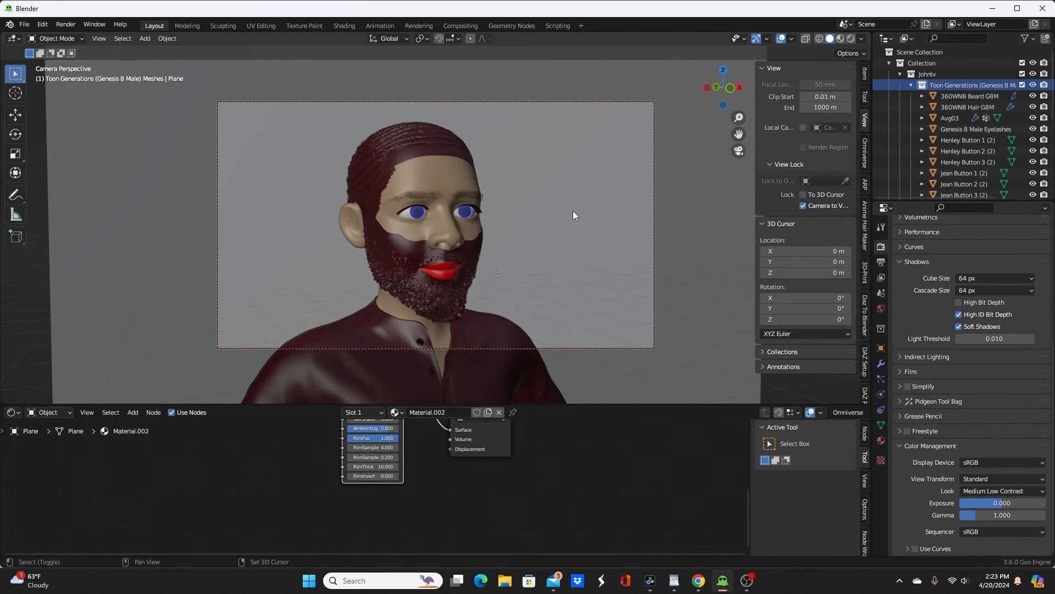
pyautogui.hotkey('shift', 'a')
pyautogui.moveTo(536, 278)
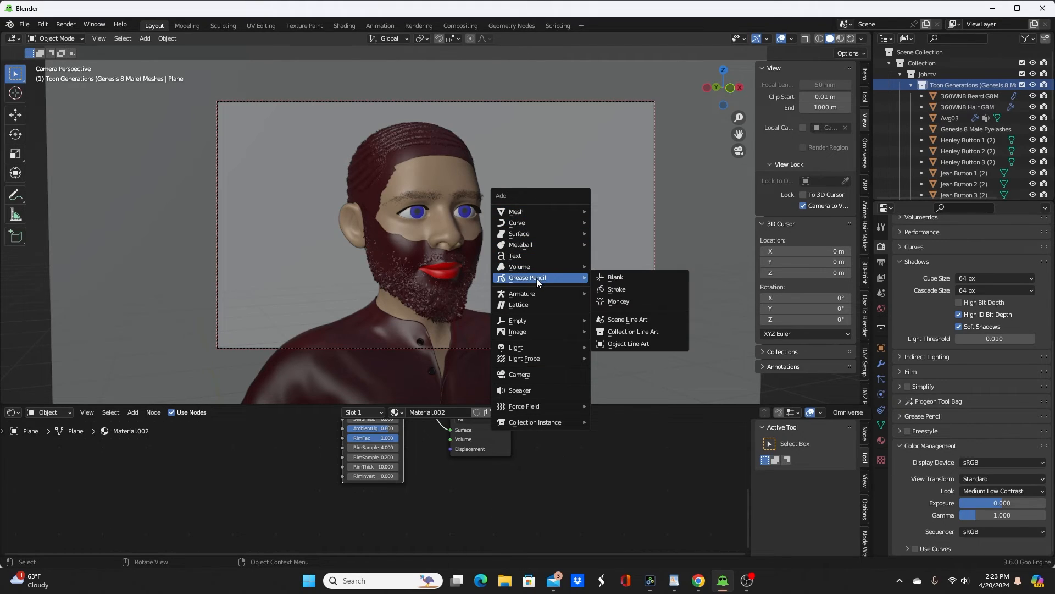
pyautogui.click(654, 331)
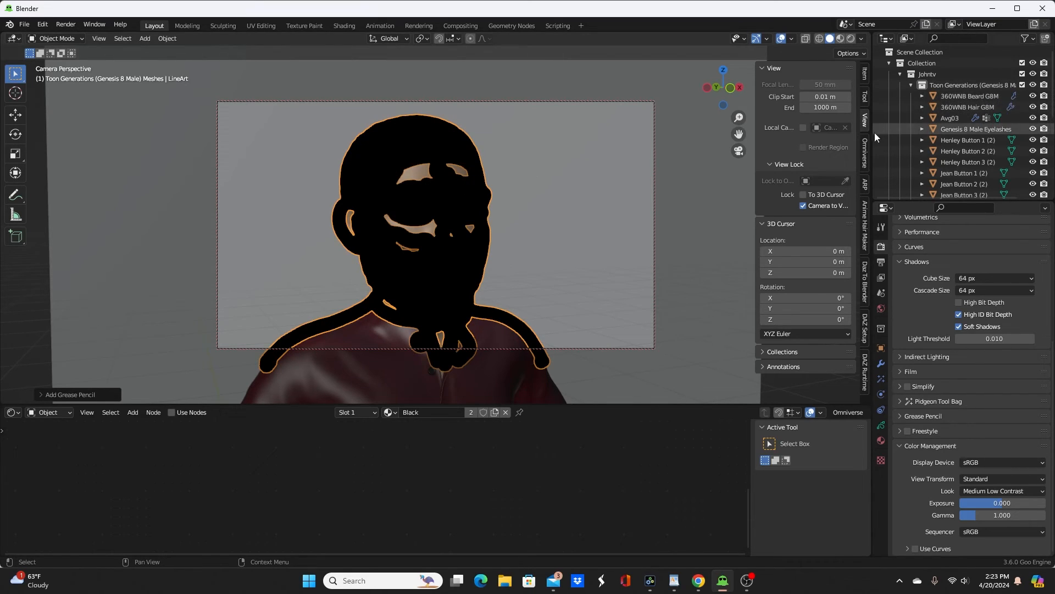
# Step: Set the Line Art modifier's Line Thickness to 1 on the LineArt object
pyautogui.scroll(-7, 965, 118)
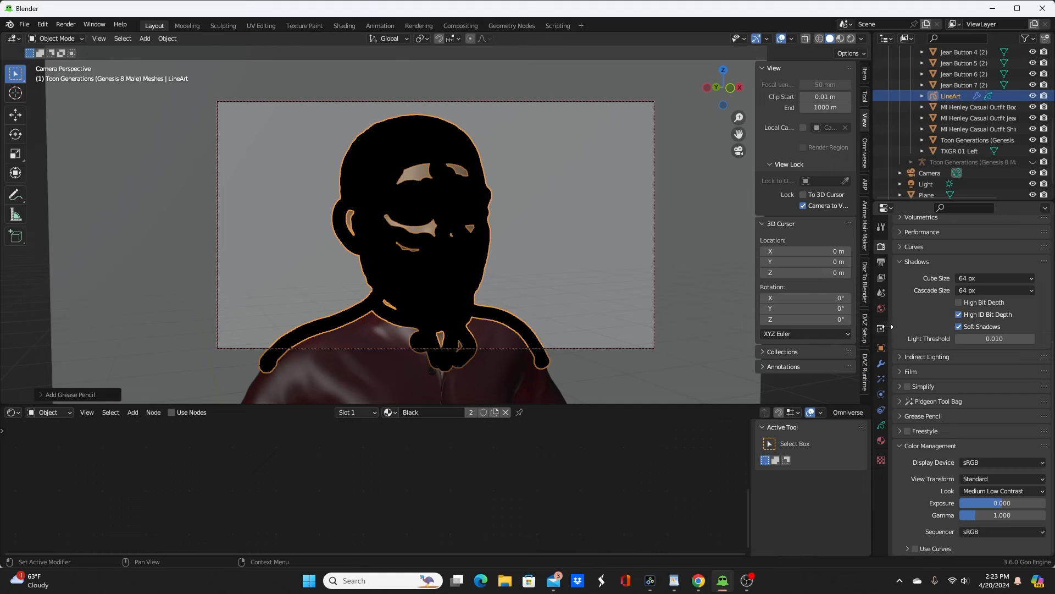
pyautogui.click(880, 363)
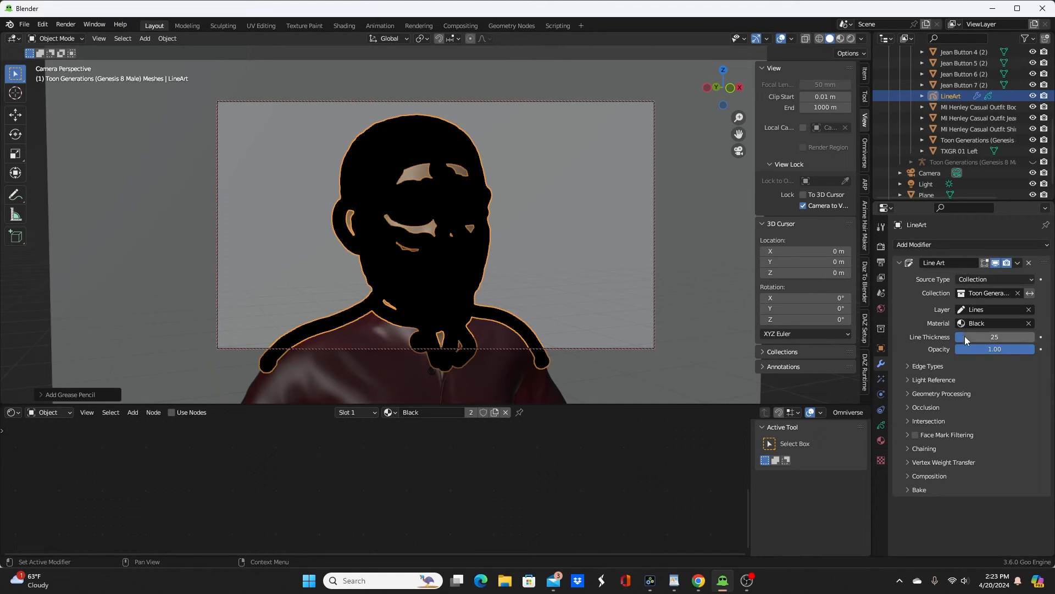
pyautogui.click(993, 334)
pyautogui.write('1')
pyautogui.press('Return')
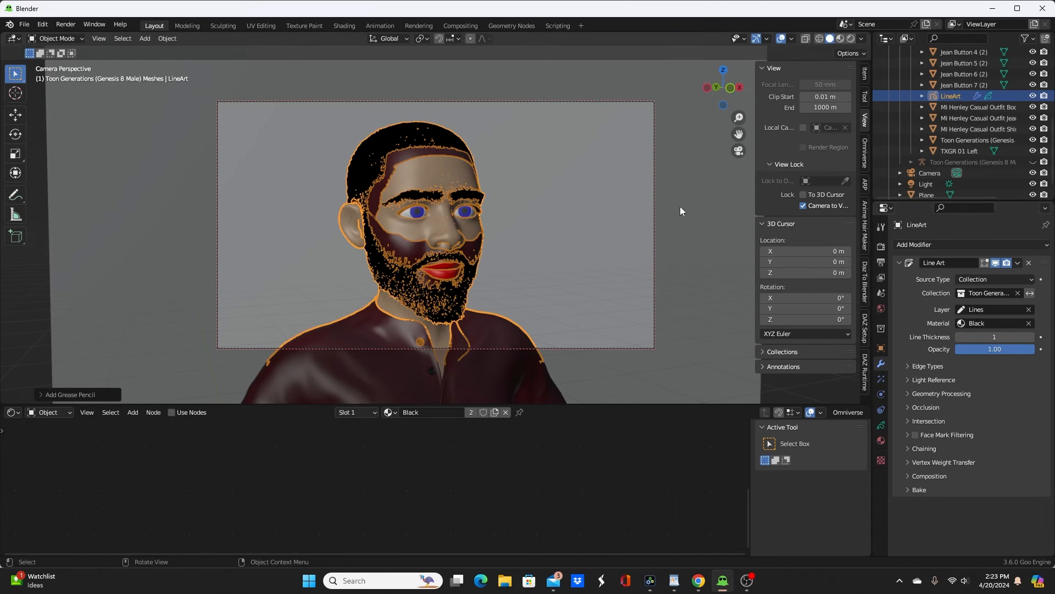
# Step: Collapse the Toon Generations meshes collection and create a new collection inside the character's parent collection
pyautogui.scroll(7, 942, 134)
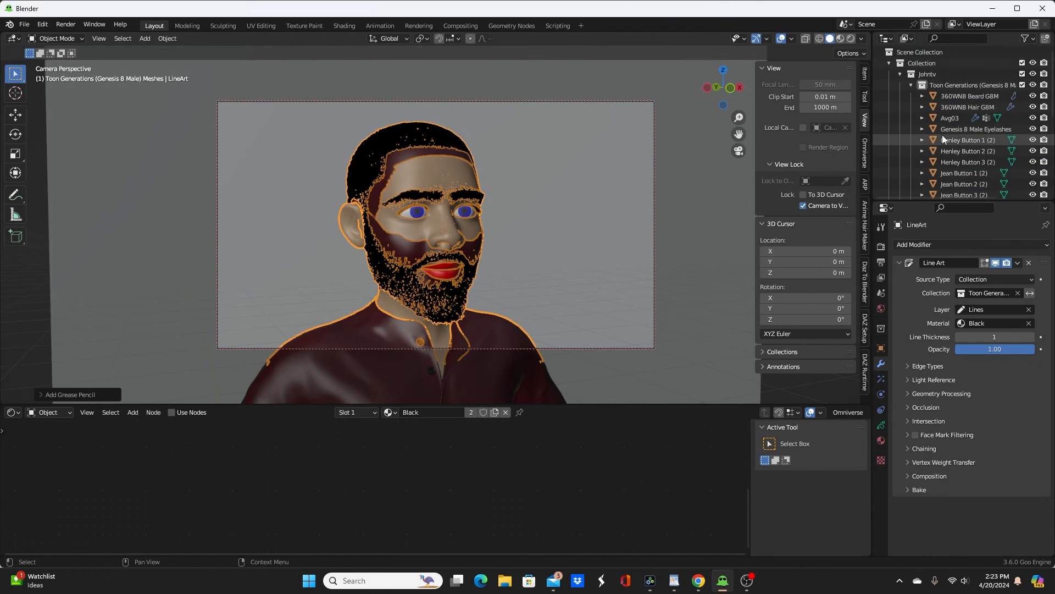
pyautogui.click(912, 84)
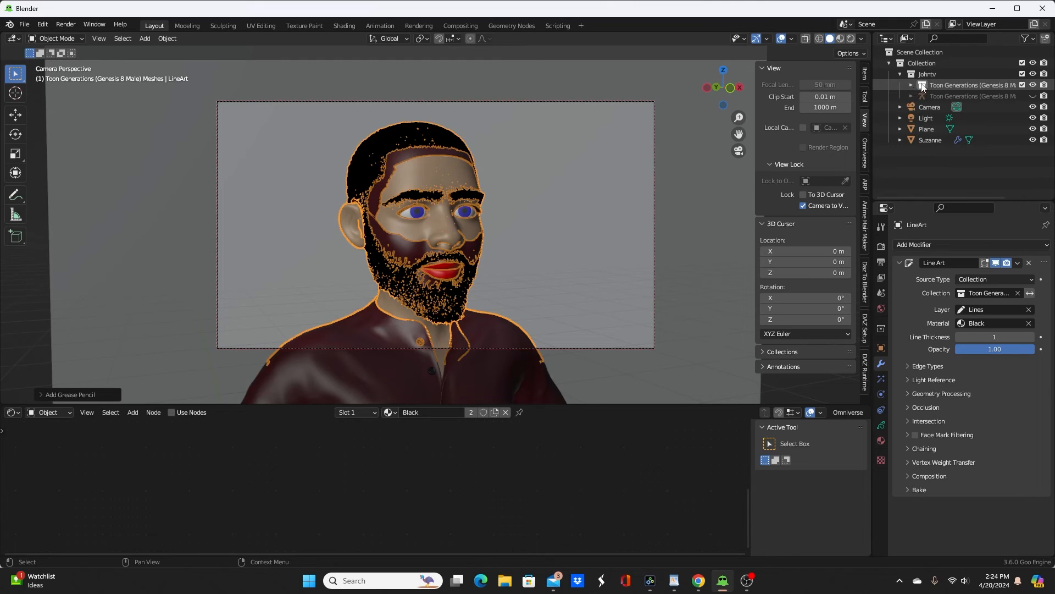
pyautogui.click(928, 74)
pyautogui.rightClick(928, 73)
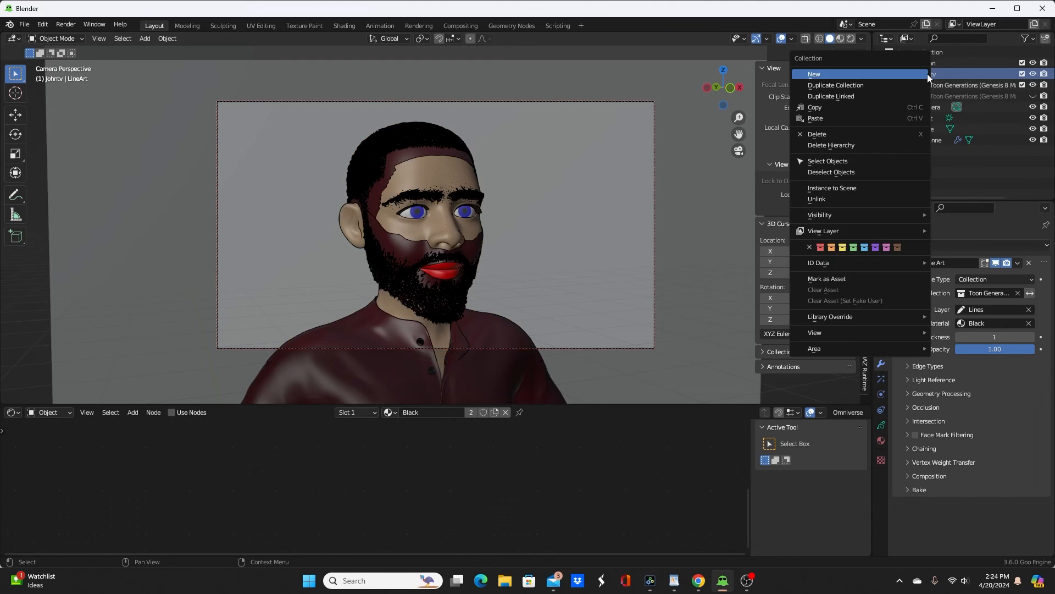
pyautogui.click(849, 73)
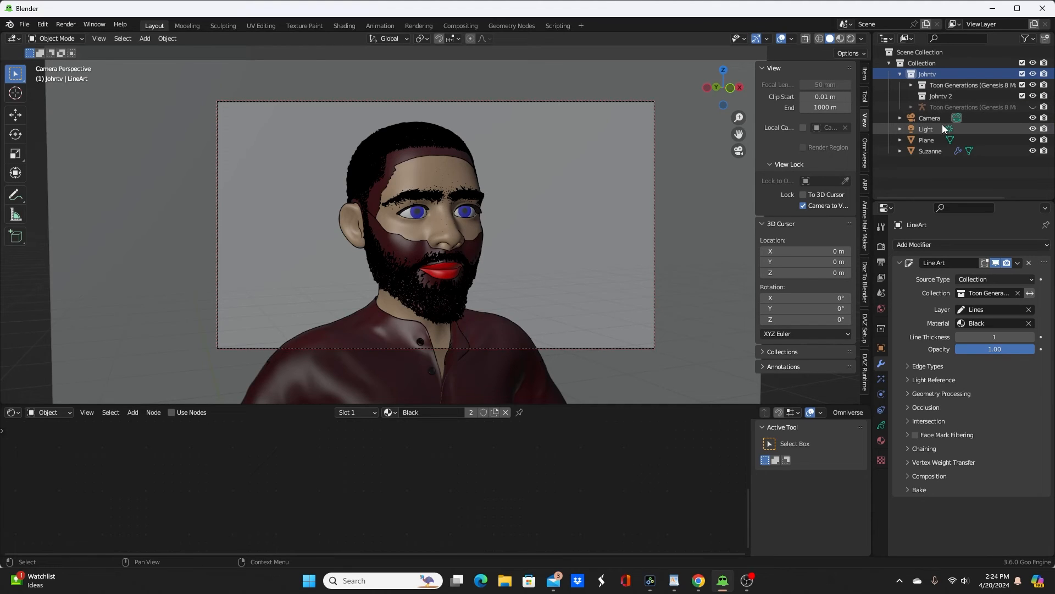
# Step: Rename the new collection inside the character's parent collection as LineArtJohn
pyautogui.doubleClick(941, 97)
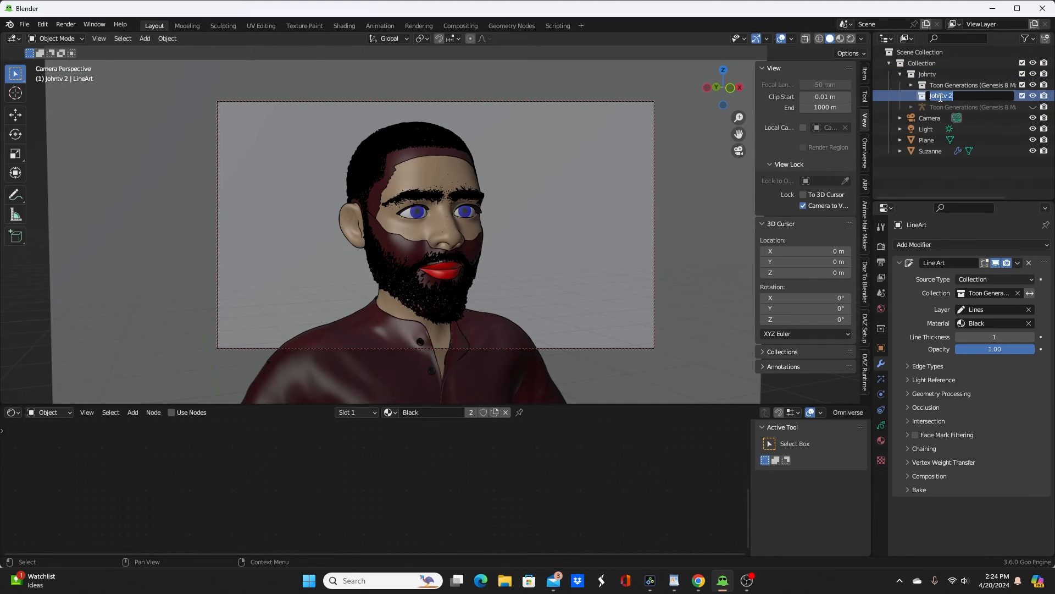
pyautogui.write('LineArtJohn')
pyautogui.press('Return')
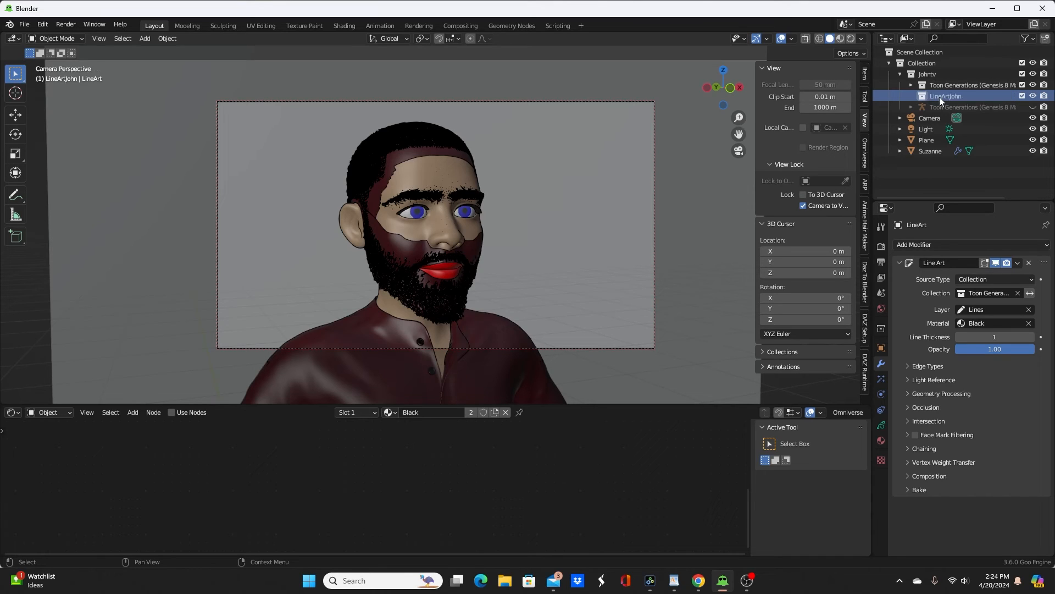
# Step: Move the Henley and Jean buttons, LineArt, the three Henley outfit pieces, the body mesh and TXGR 01 Left into the LineArtJohn collection
pyautogui.click(911, 85)
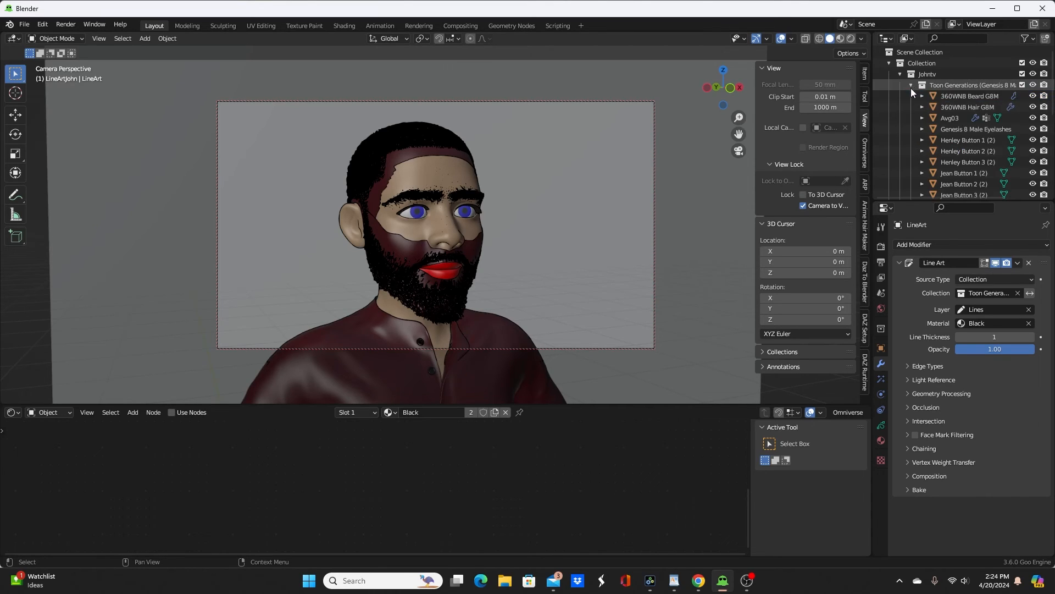
pyautogui.click(957, 141)
pyautogui.keyDown('ctrl'); pyautogui.click(955, 153); pyautogui.keyUp('ctrl')
pyautogui.keyDown('ctrl'); pyautogui.click(955, 163); pyautogui.keyUp('ctrl')
pyautogui.keyDown('ctrl'); pyautogui.click(954, 174); pyautogui.keyUp('ctrl')
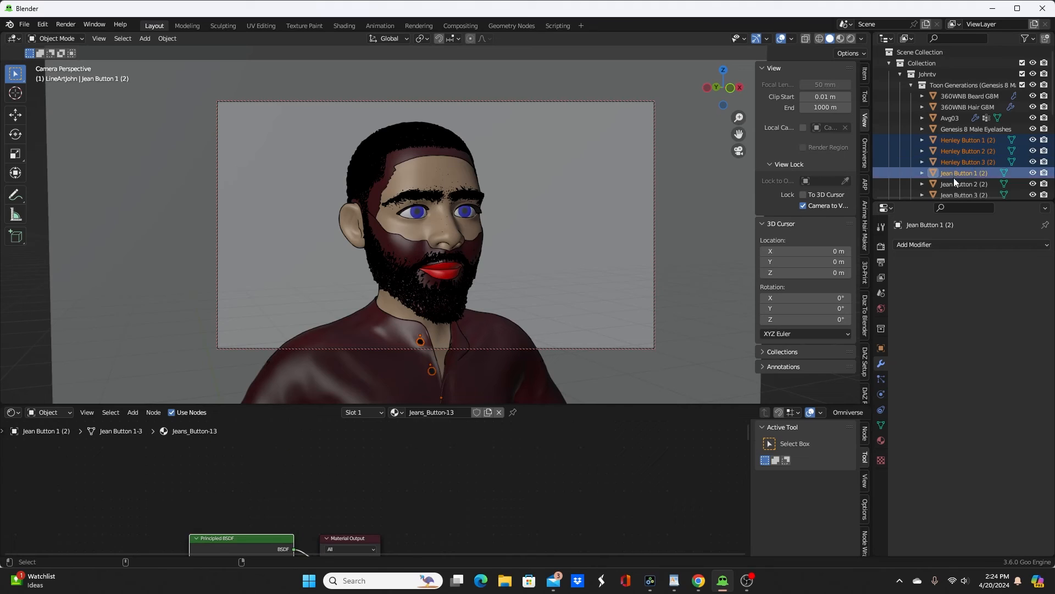
pyautogui.keyDown('ctrl'); pyautogui.click(955, 183); pyautogui.keyUp('ctrl')
pyautogui.scroll(-2, 955, 176)
pyautogui.keyDown('ctrl'); pyautogui.click(953, 152); pyautogui.keyUp('ctrl')
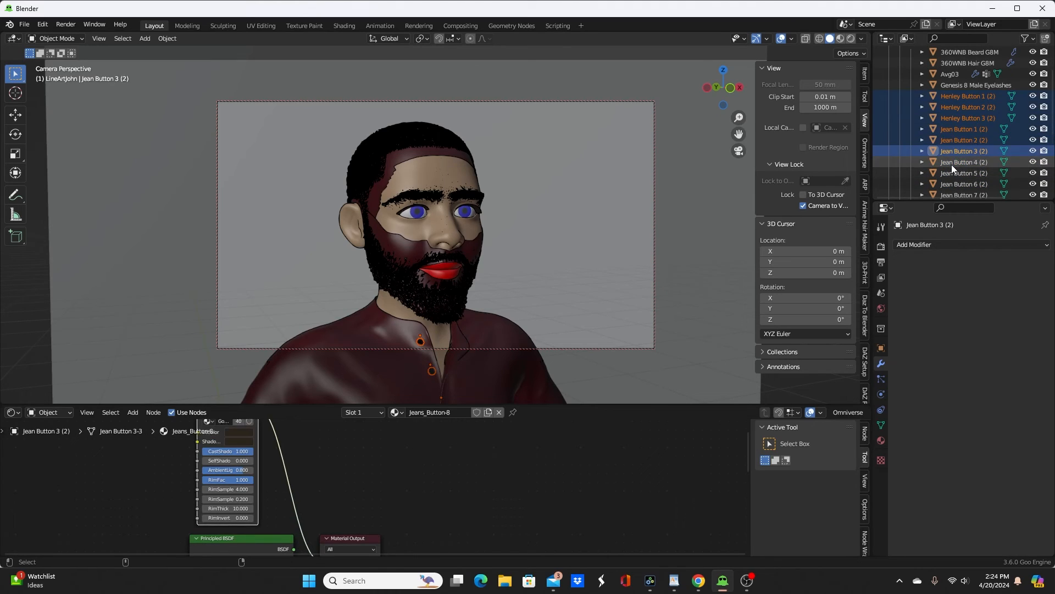
pyautogui.keyDown('ctrl'); pyautogui.click(951, 164); pyautogui.keyUp('ctrl')
pyautogui.keyDown('ctrl'); pyautogui.click(952, 174); pyautogui.keyUp('ctrl')
pyautogui.keyDown('ctrl'); pyautogui.click(950, 183); pyautogui.keyUp('ctrl')
pyautogui.keyDown('ctrl'); pyautogui.hscroll(2, 951, 175); pyautogui.keyUp('ctrl')
pyautogui.keyDown('ctrl'); pyautogui.hscroll(-2, 951, 175); pyautogui.keyUp('ctrl')
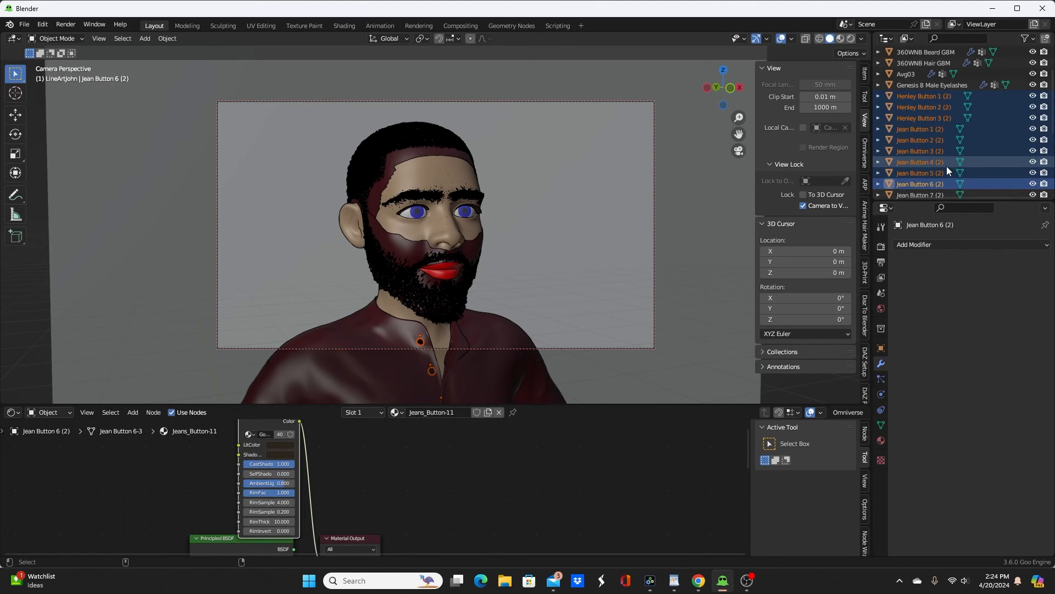
pyautogui.scroll(-4, 942, 171)
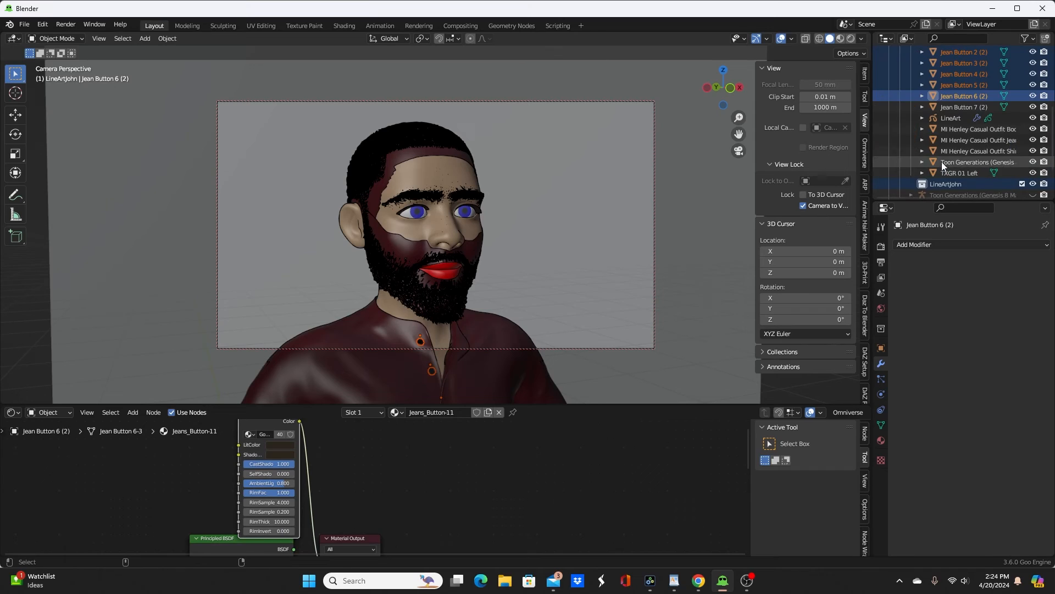
pyautogui.keyDown('ctrl'); pyautogui.click(958, 108); pyautogui.keyUp('ctrl')
pyautogui.keyDown('ctrl'); pyautogui.click(948, 120); pyautogui.keyUp('ctrl')
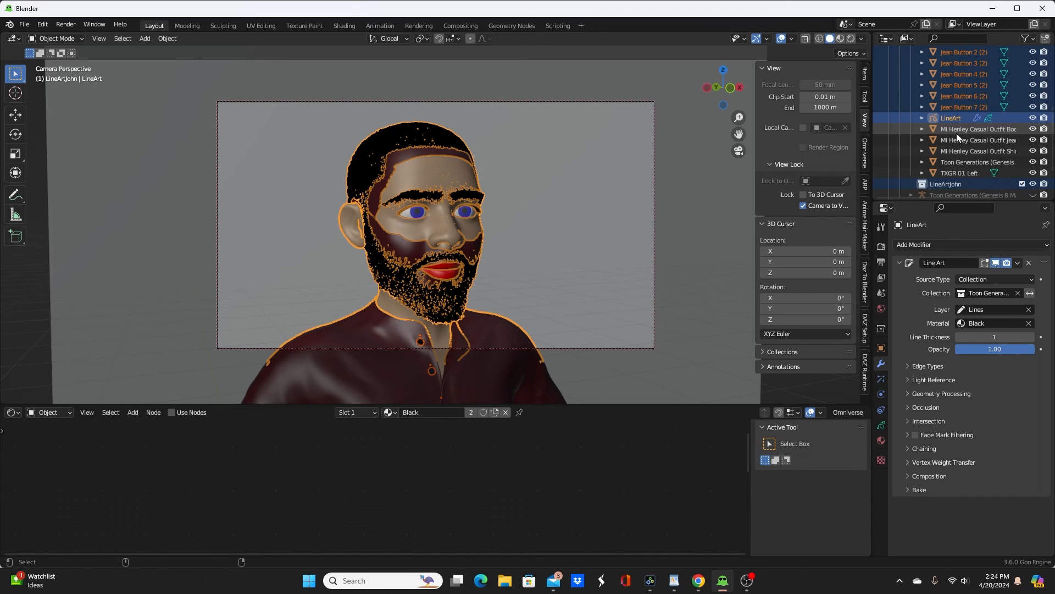
pyautogui.keyDown('ctrl'); pyautogui.click(956, 133); pyautogui.keyUp('ctrl')
pyautogui.keyDown('ctrl'); pyautogui.click(957, 142); pyautogui.keyUp('ctrl')
pyautogui.keyDown('ctrl'); pyautogui.click(957, 150); pyautogui.keyUp('ctrl')
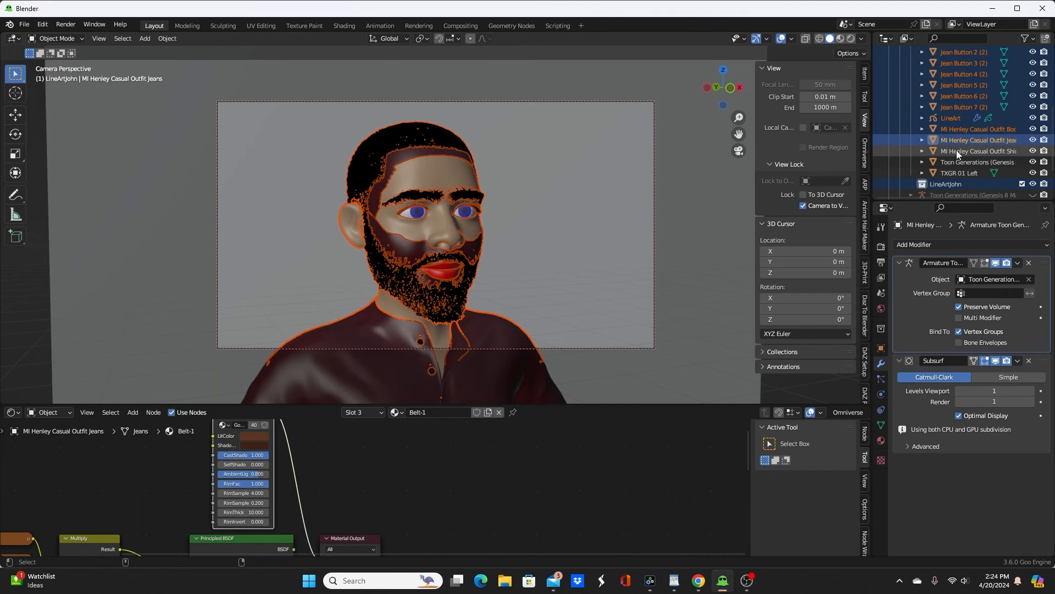
pyautogui.keyDown('ctrl'); pyautogui.click(957, 160); pyautogui.keyUp('ctrl')
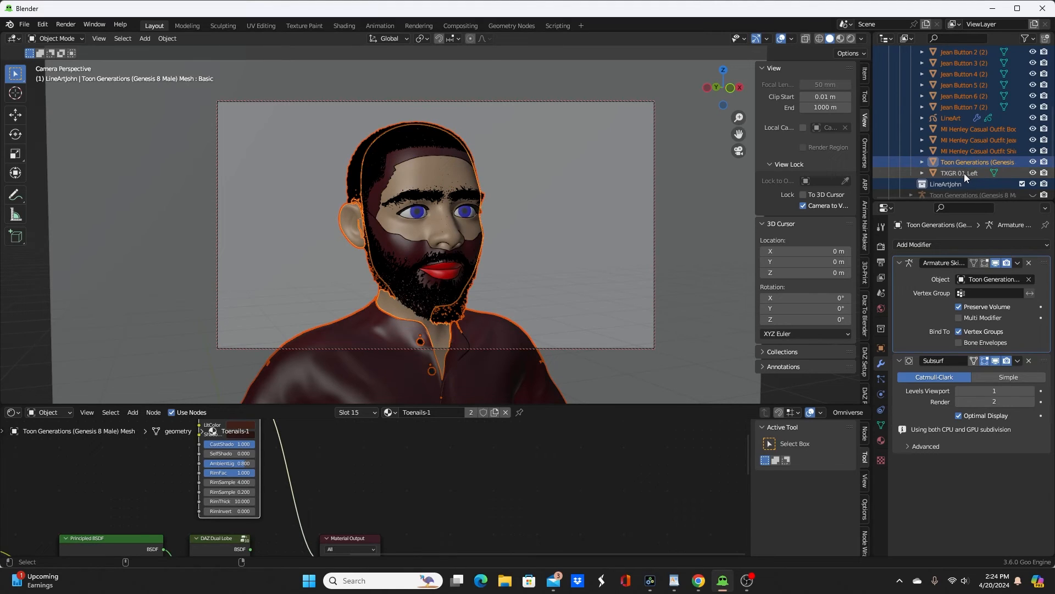
pyautogui.keyDown('ctrl'); pyautogui.click(955, 171); pyautogui.keyUp('ctrl')
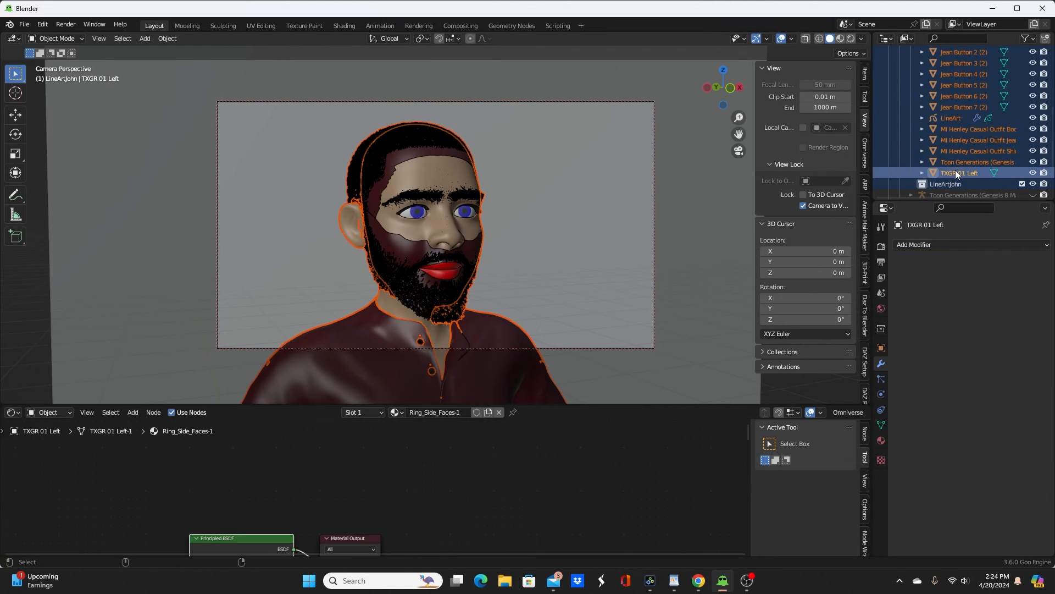
pyautogui.scroll(5, 962, 145)
pyautogui.scroll(2, 961, 137)
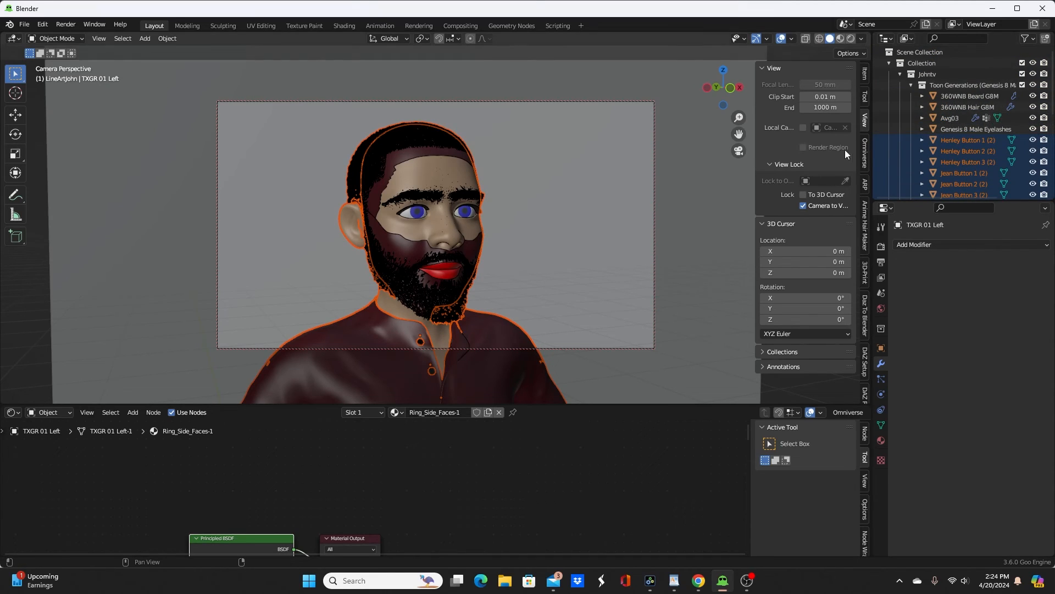
pyautogui.press('m')
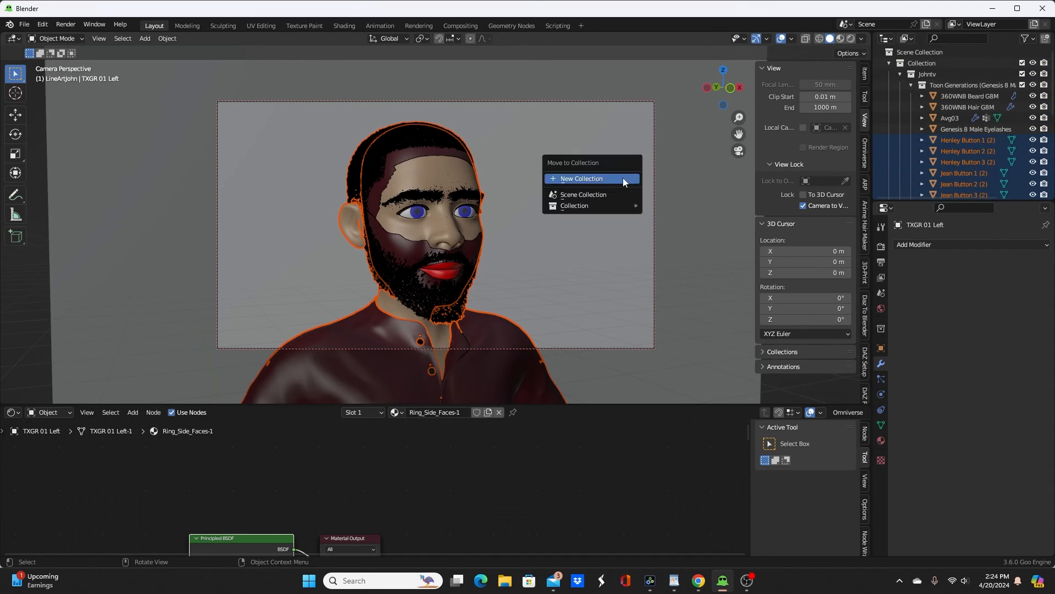
pyautogui.moveTo(609, 207)
pyautogui.moveTo(688, 232)
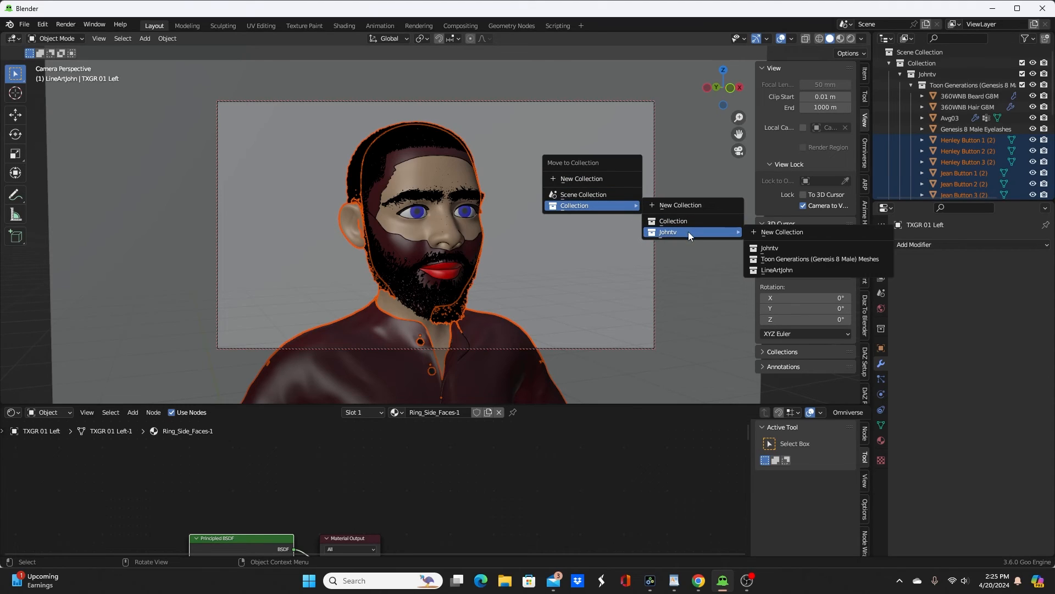
pyautogui.click(788, 270)
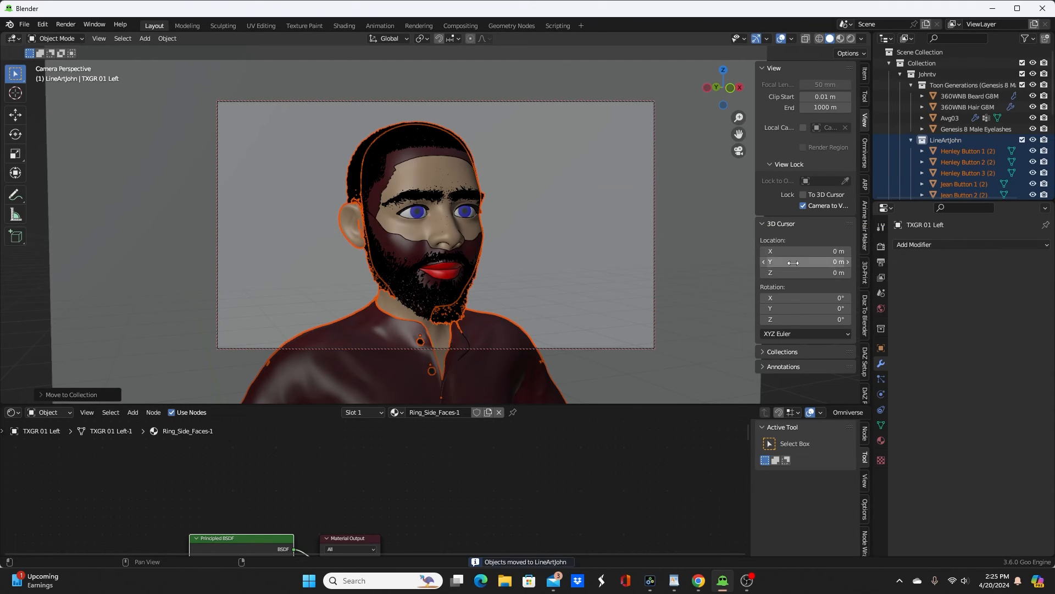
# Step: Set the LineArt object's Line Art modifier to use LineArtJohn as its source collection
pyautogui.scroll(-5, 949, 160)
pyautogui.click(951, 151)
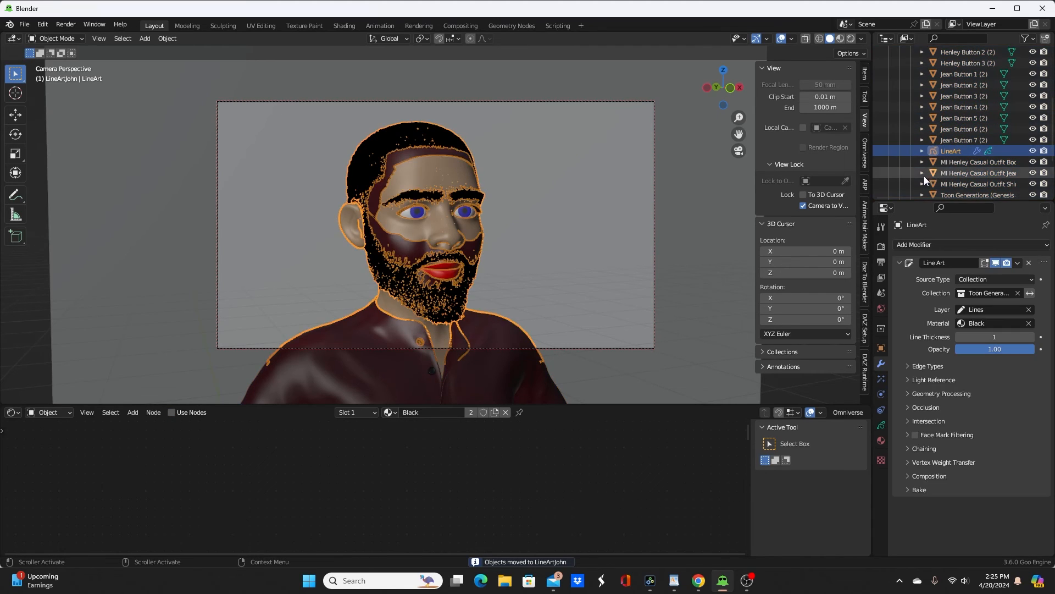
pyautogui.click(990, 293)
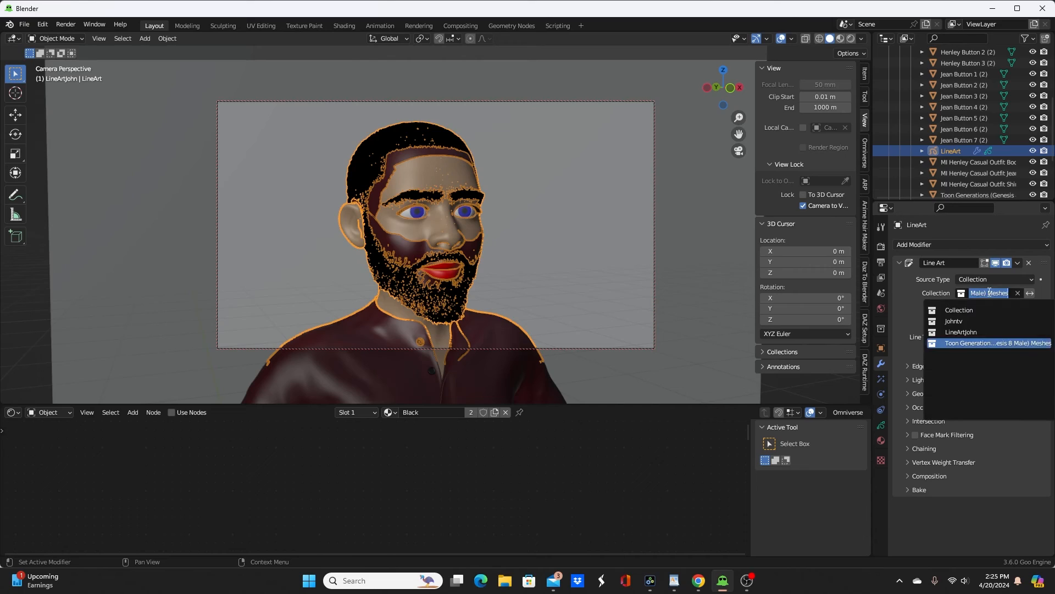
pyautogui.click(972, 332)
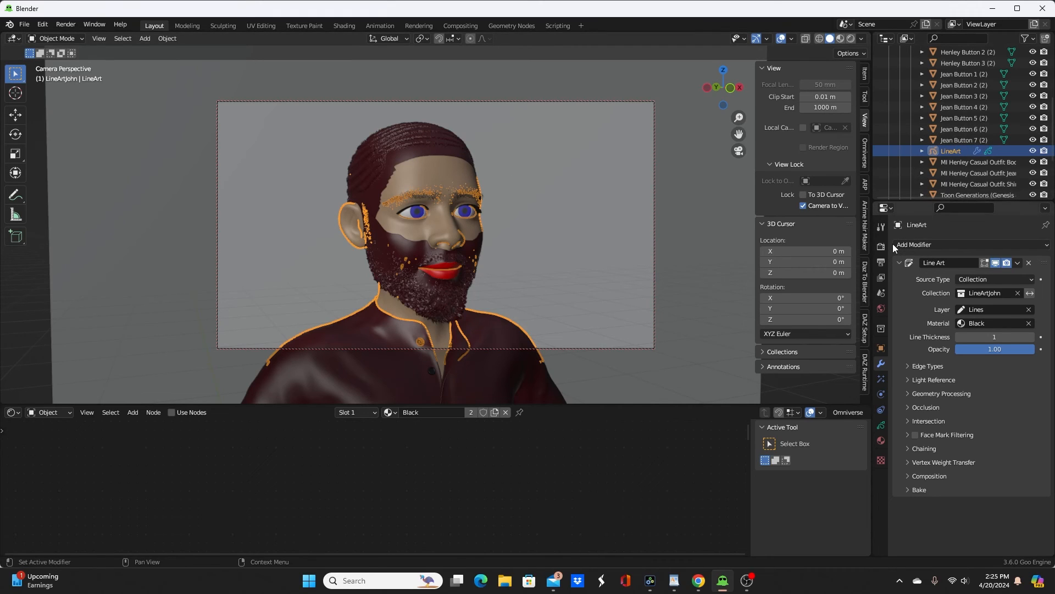
# Step: Turn off the Edge Marks and Loose edge types in the Line Art modifier
pyautogui.click(882, 349)
pyautogui.click(881, 363)
pyautogui.click(918, 366)
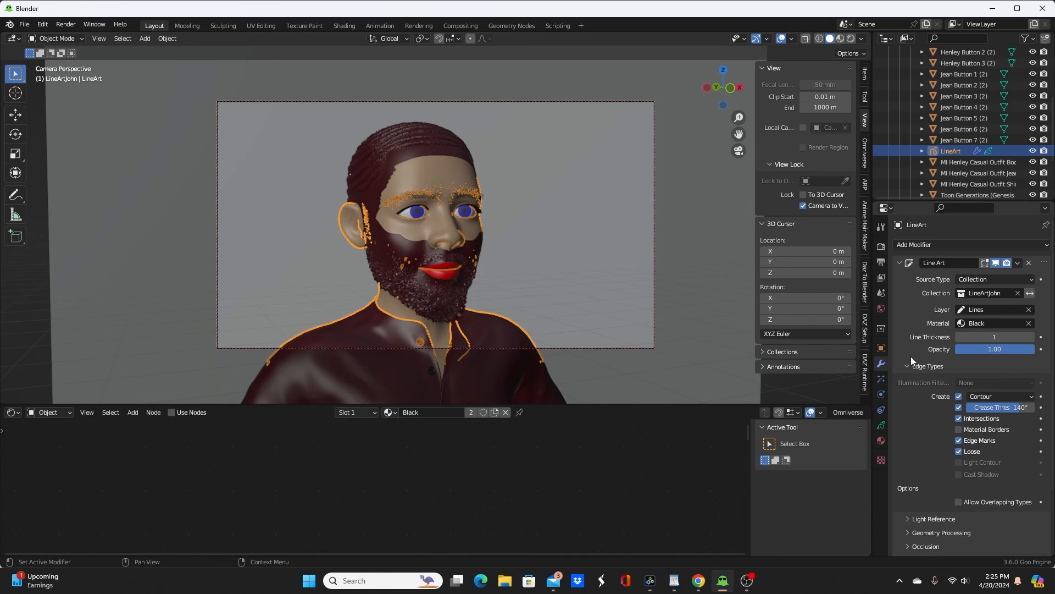
pyautogui.click(959, 452)
pyautogui.click(960, 441)
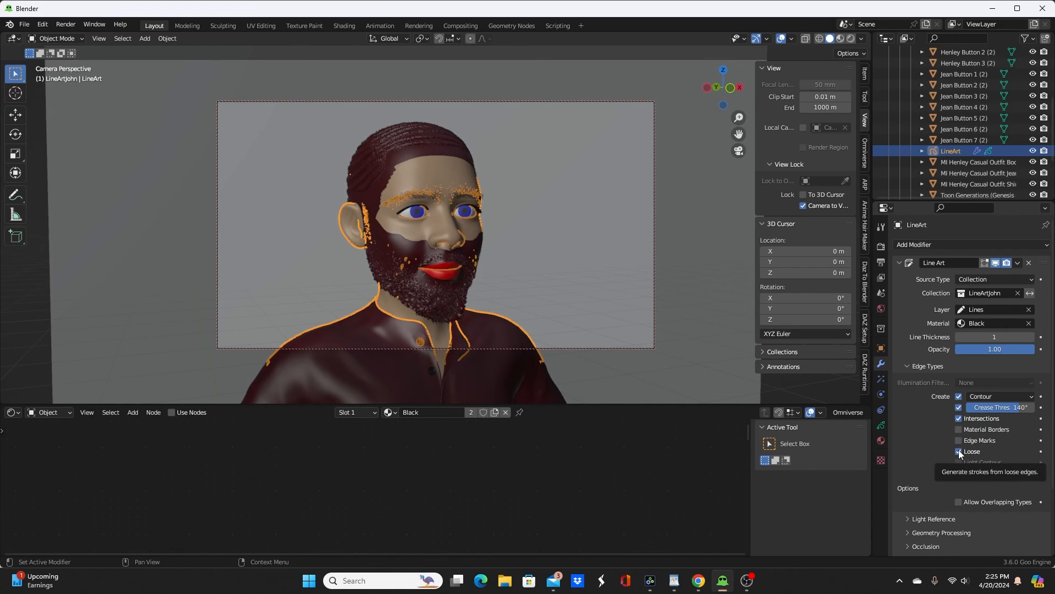
pyautogui.click(959, 451)
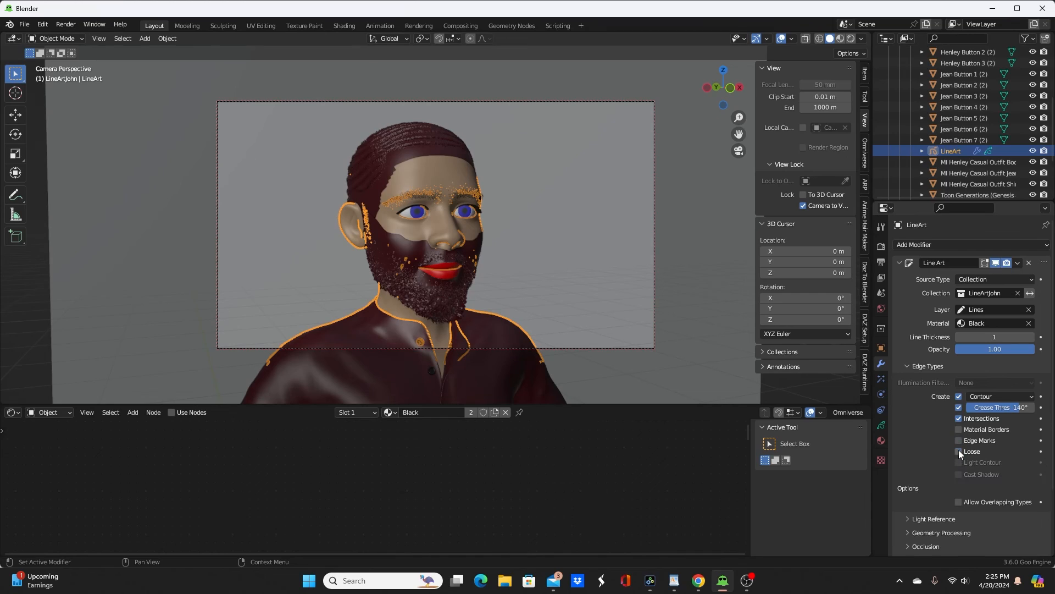
# Step: Compare the outlines with and without the Intersections edge type, and leave Intersections disabled
pyautogui.click(959, 419)
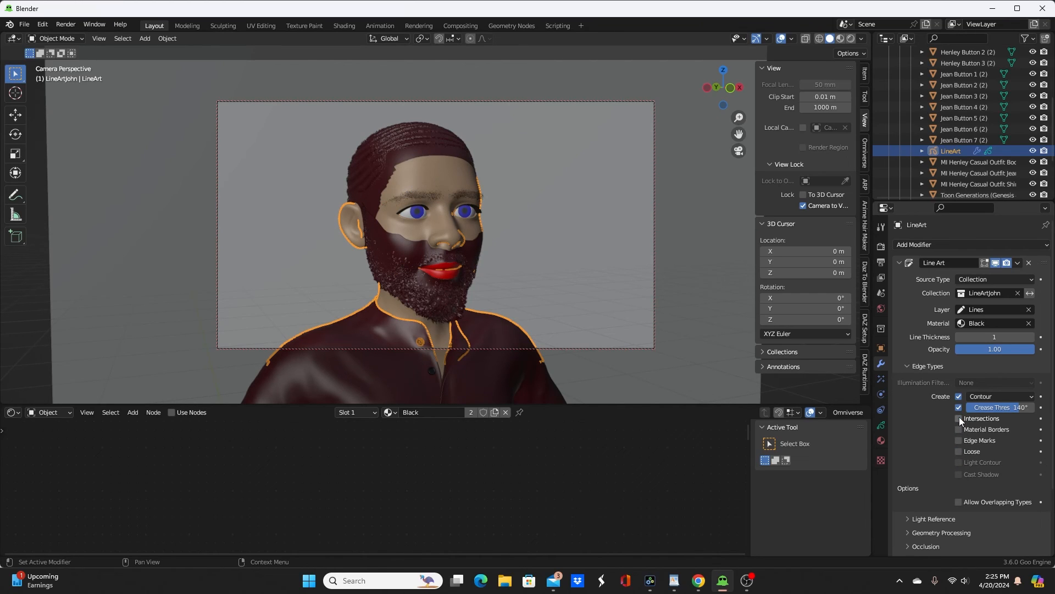
pyautogui.click(959, 419)
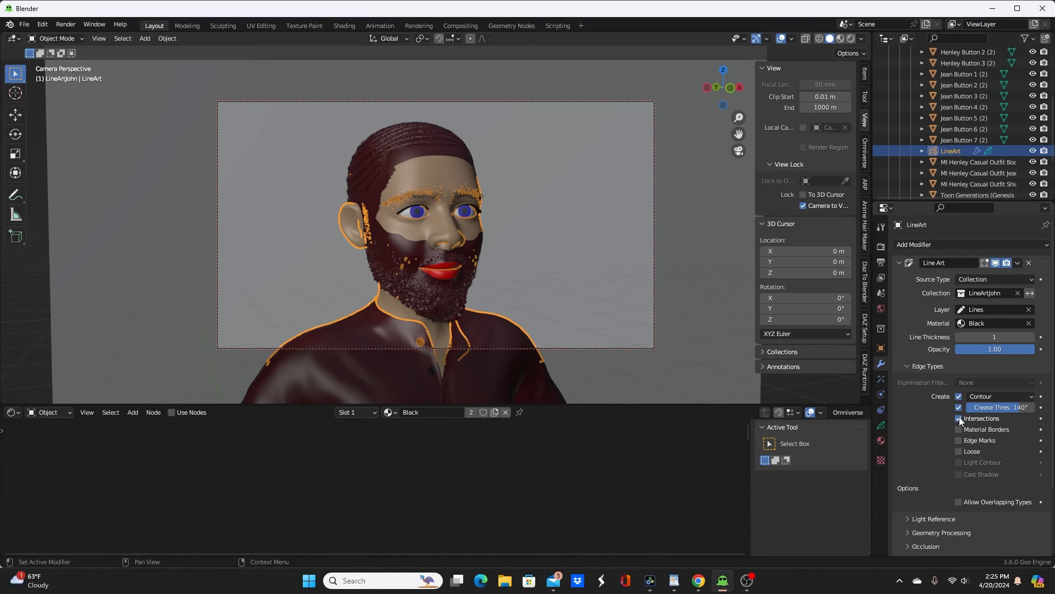
pyautogui.click(958, 418)
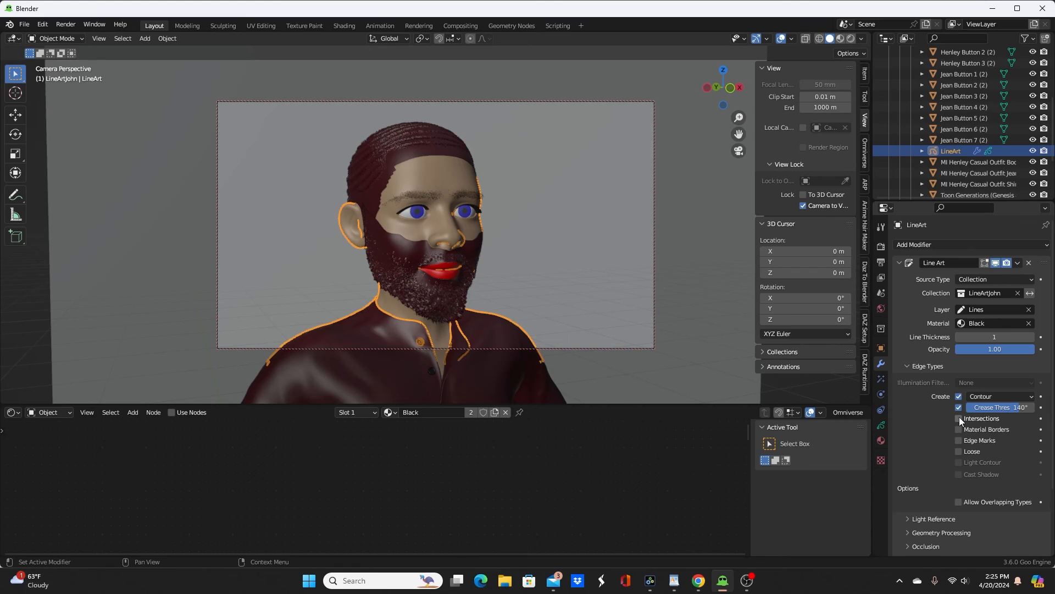
pyautogui.click(959, 418)
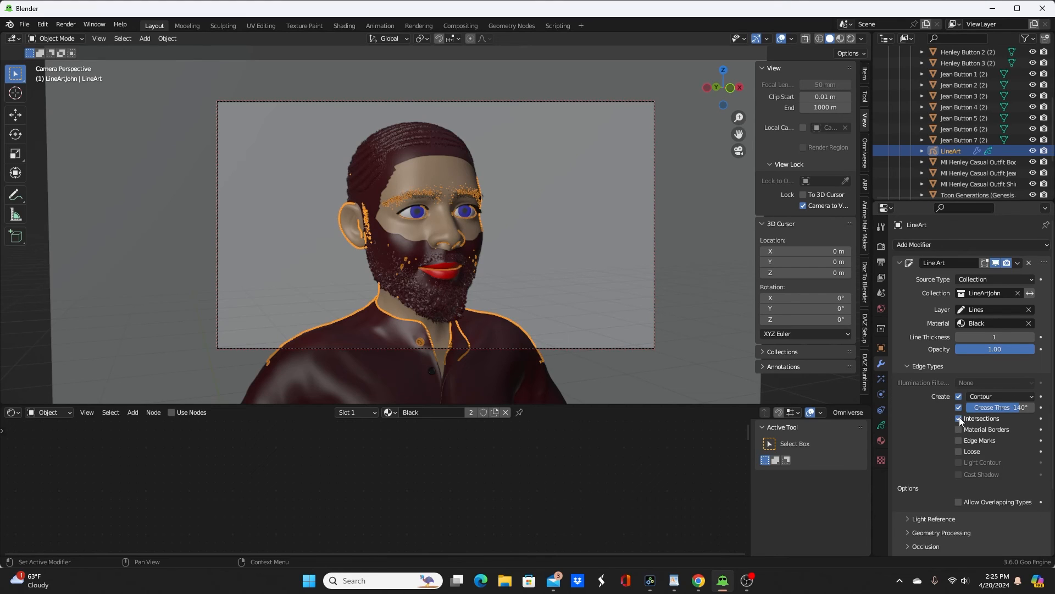
pyautogui.click(958, 418)
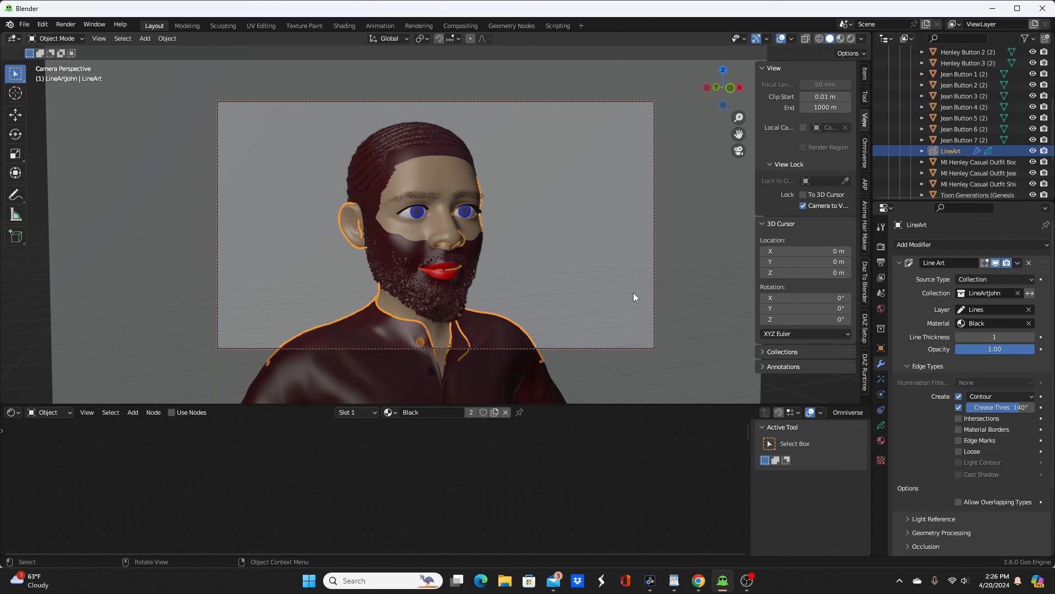
# Step: Set the stroke Thickness Scale to 0.3 in the LineArt object's Grease Pencil data
pyautogui.click(882, 425)
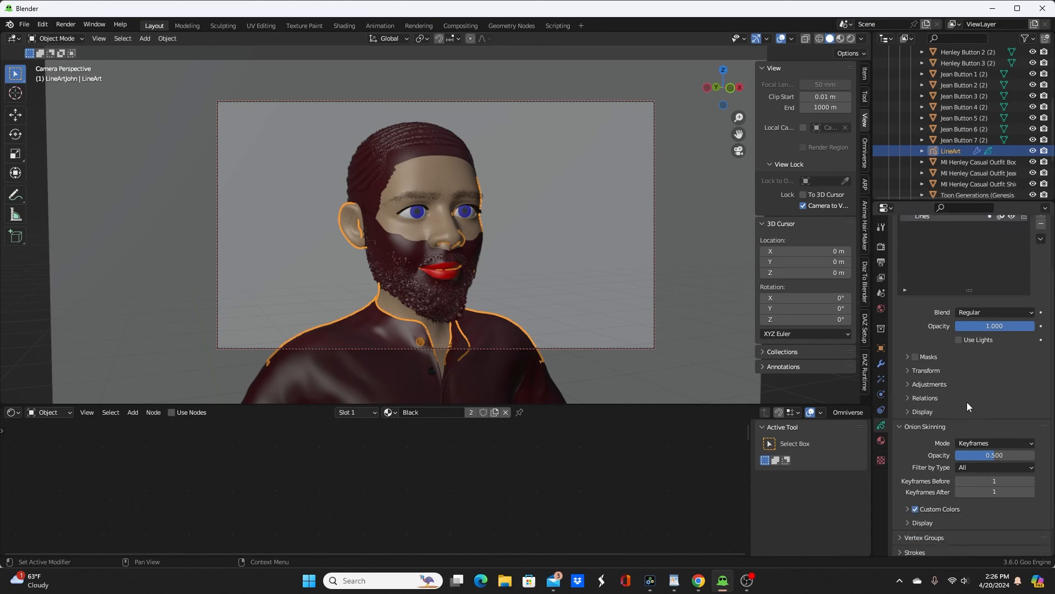
pyautogui.scroll(-2, 967, 407)
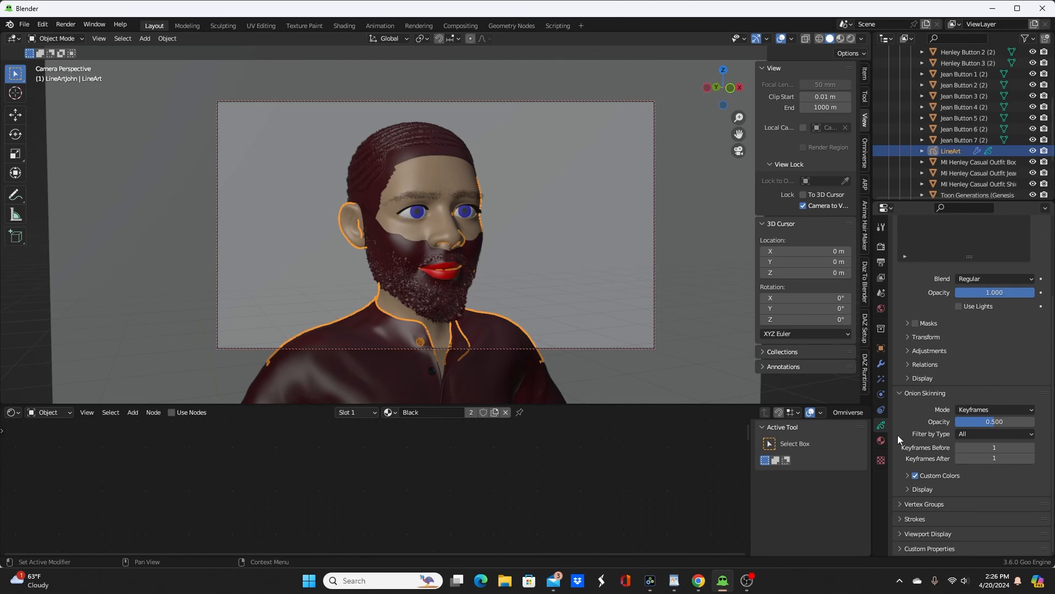
pyautogui.click(900, 519)
pyautogui.scroll(-3, 988, 490)
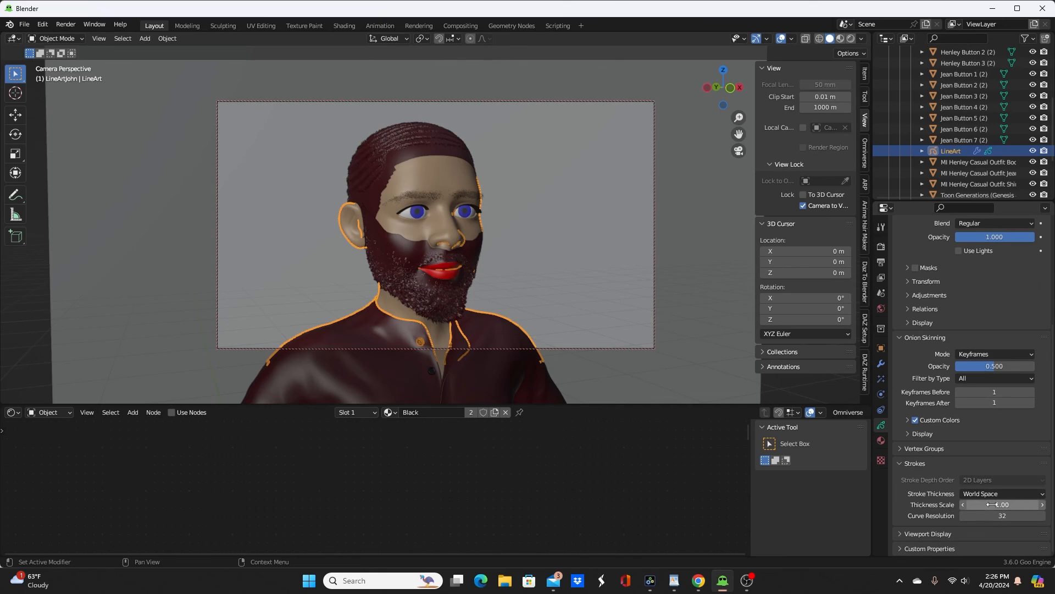
pyautogui.click(992, 504)
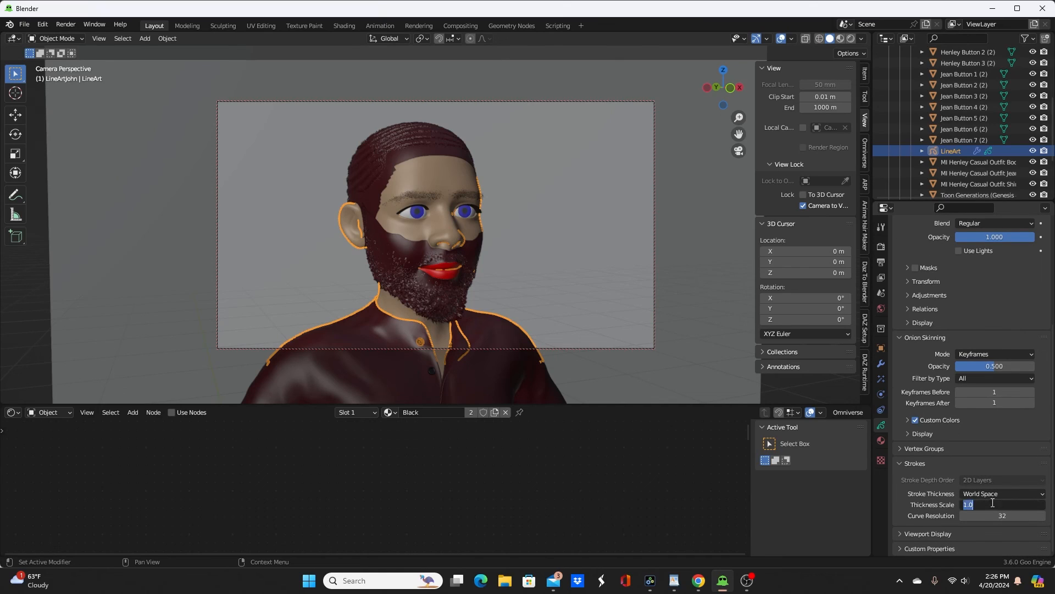
pyautogui.write('.3')
pyautogui.press('Return')
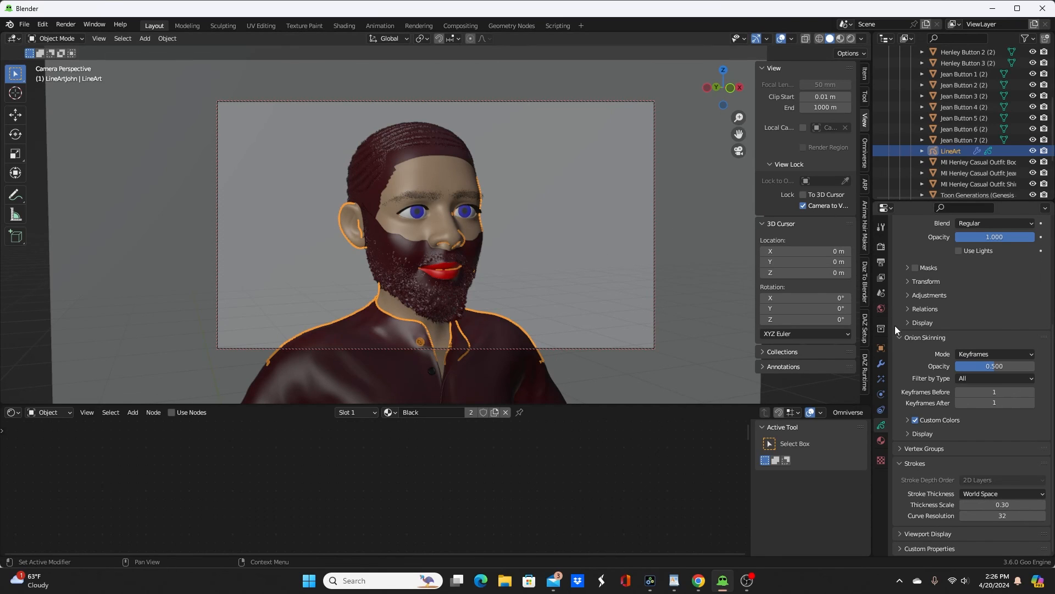
# Step: Set the Smile Open Full Face expression morph to 0.5 on the Toon Generations (Genesis 8 Male) mesh using DAZ Runtime's FACS Expressions
pyautogui.click(865, 360)
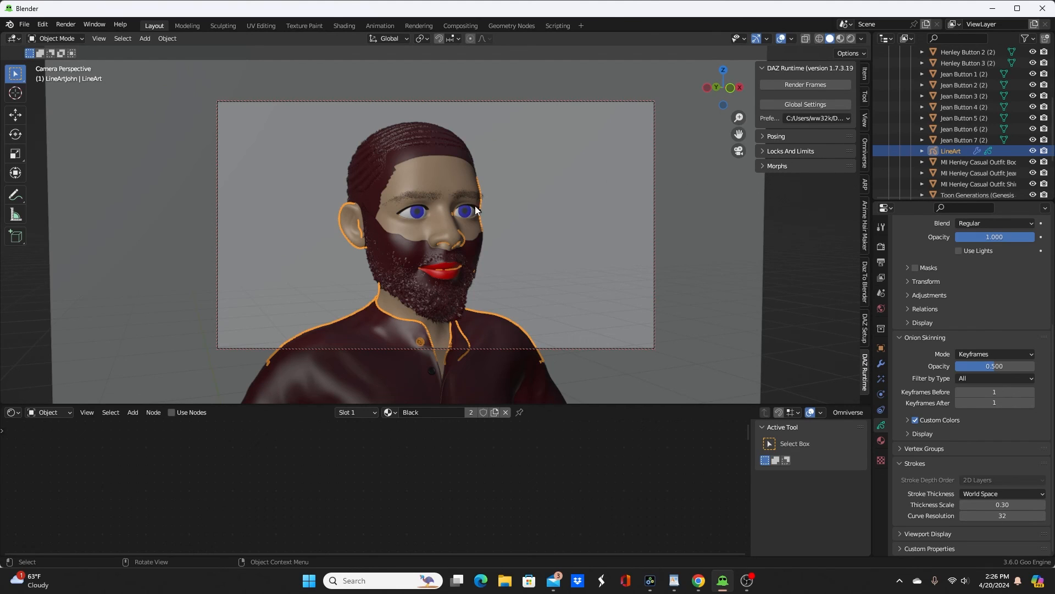
pyautogui.click(427, 182)
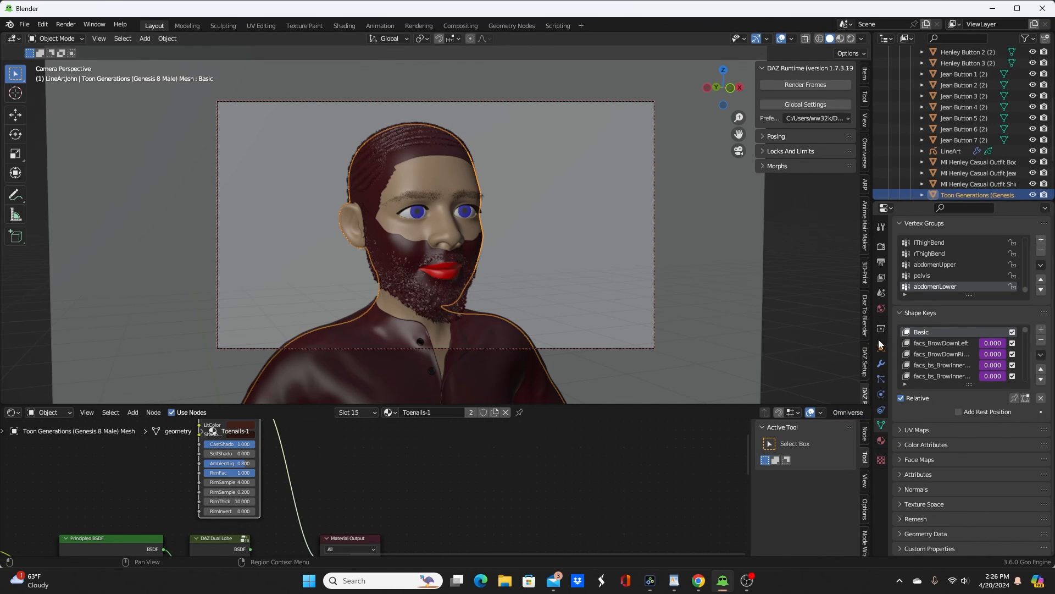
pyautogui.scroll(-2, 858, 305)
pyautogui.click(762, 166)
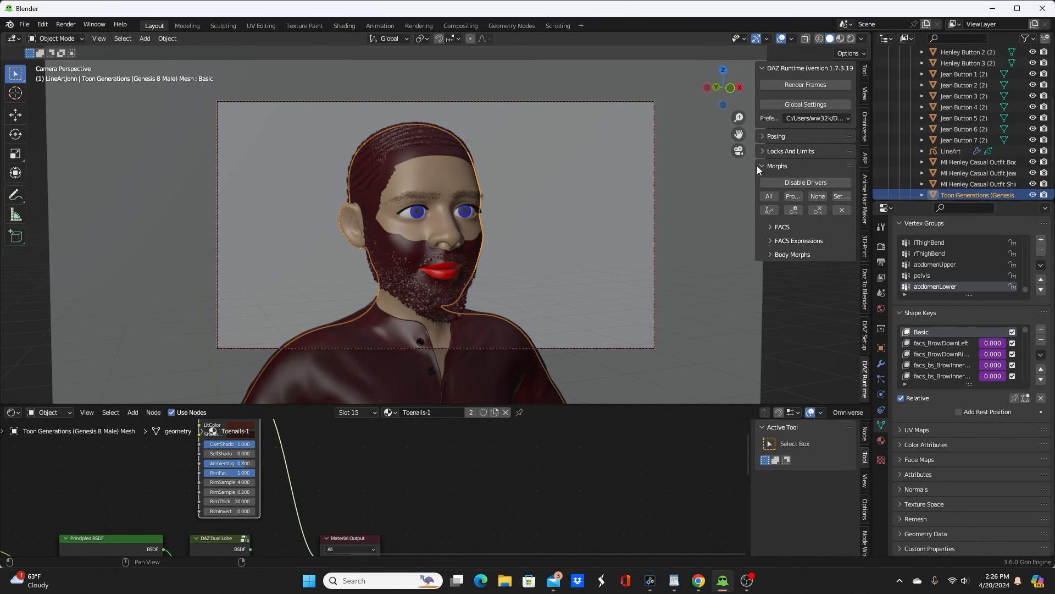
pyautogui.click(769, 240)
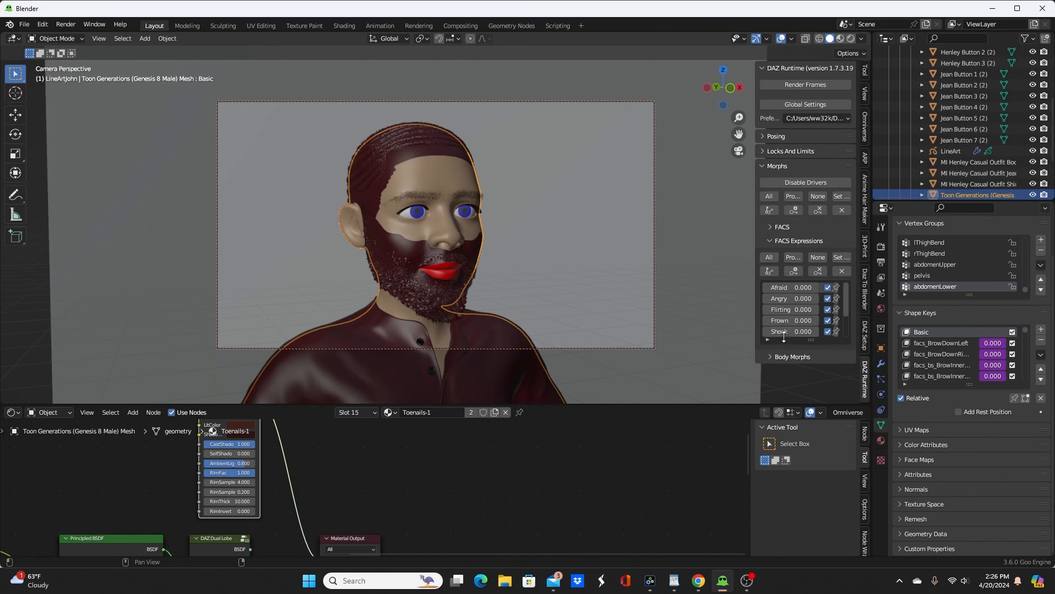
pyautogui.scroll(-3, 788, 320)
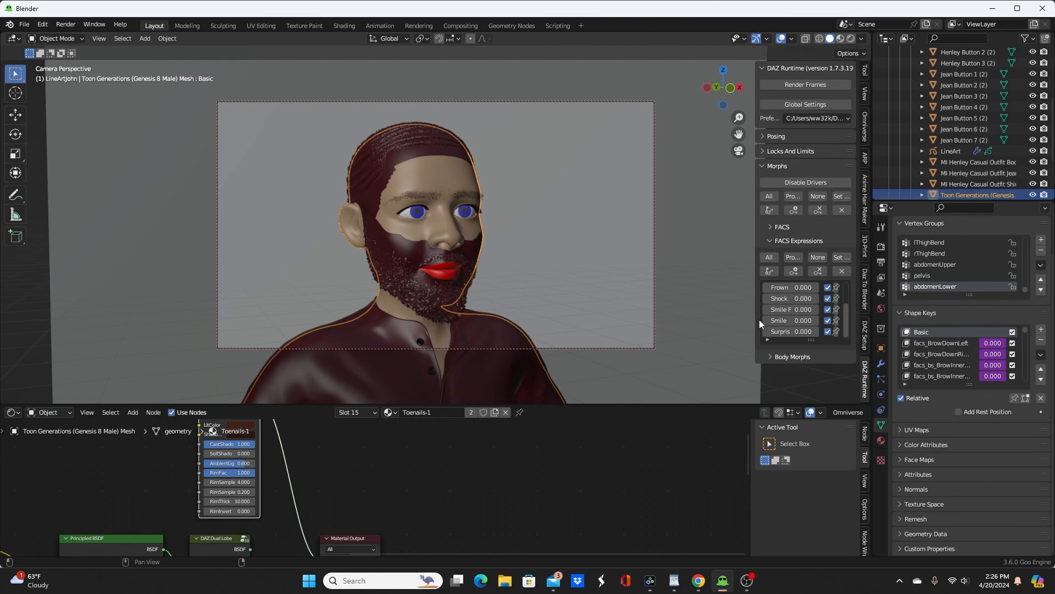
pyautogui.moveTo(759, 320); pyautogui.dragTo(706, 319)
pyautogui.click(769, 322)
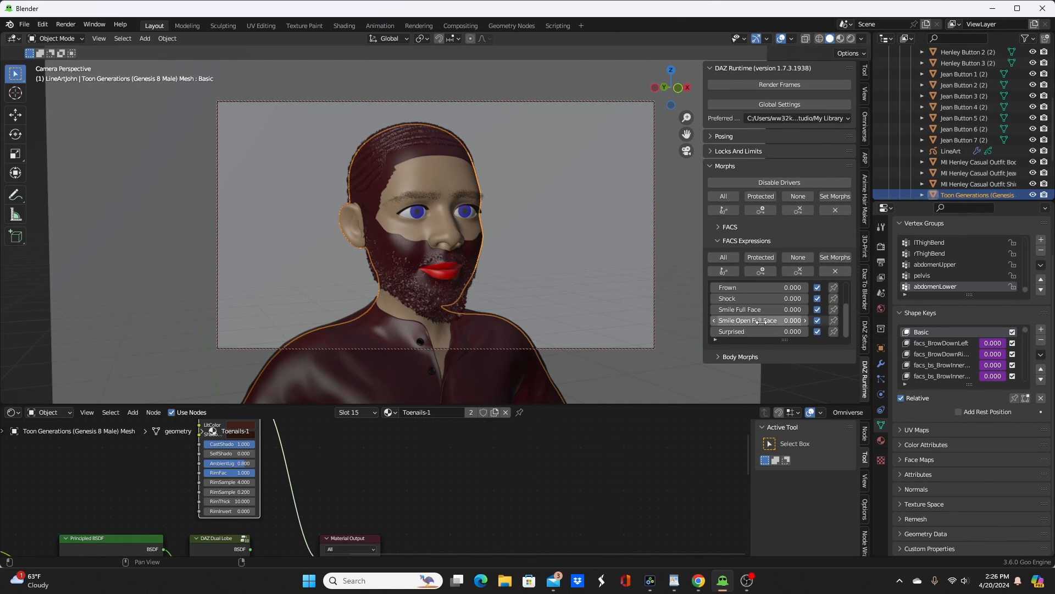
pyautogui.write('.5')
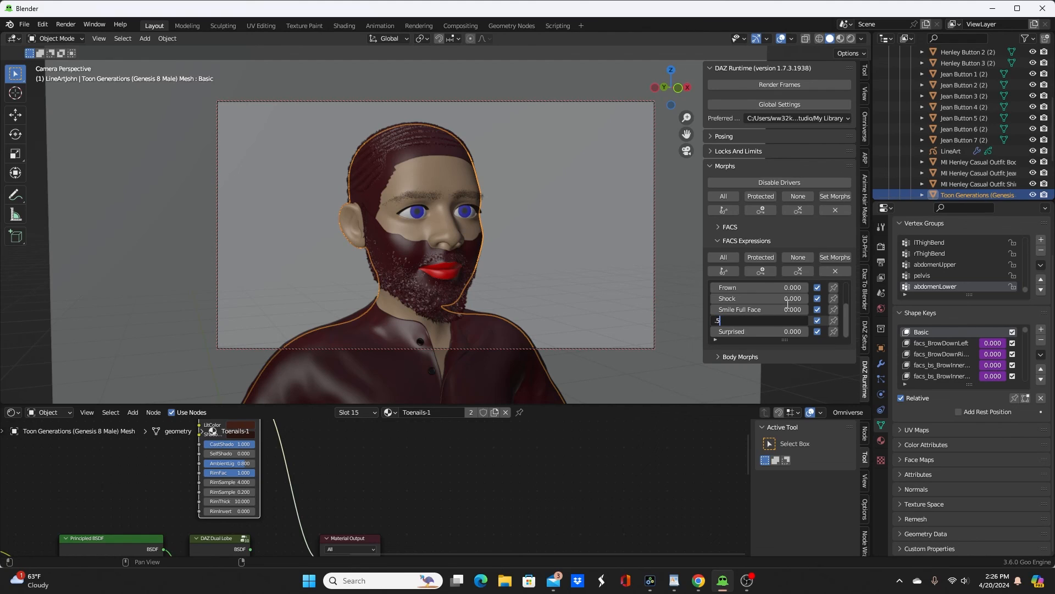
pyautogui.press('Return')
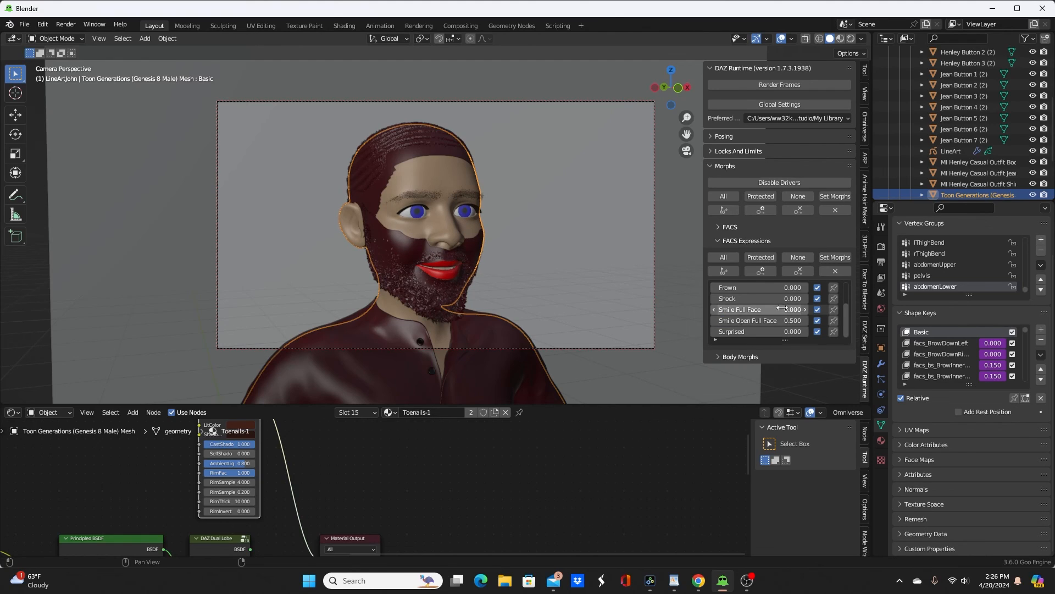
# Step: Set the Surprised expression morph to 0.4 and render the camera view of the character
pyautogui.click(747, 331)
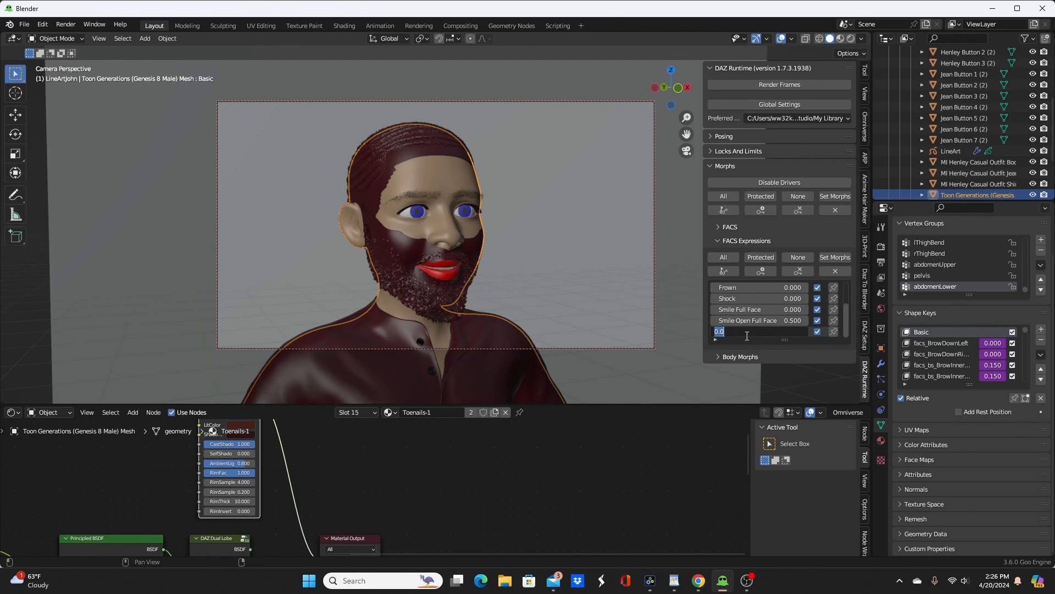
pyautogui.write('.4')
pyautogui.press('Return')
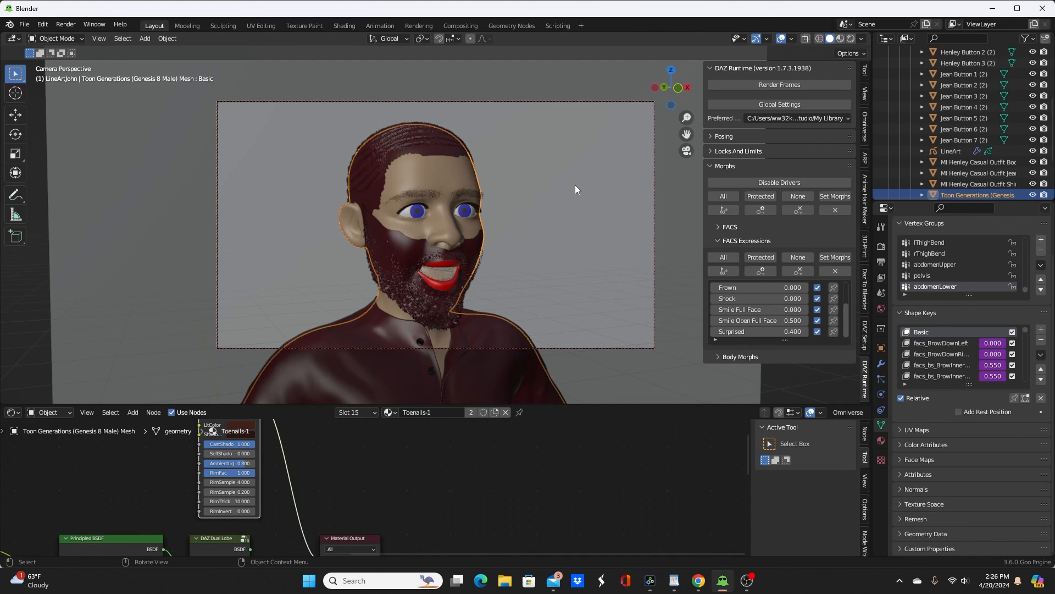
pyautogui.press('F12')
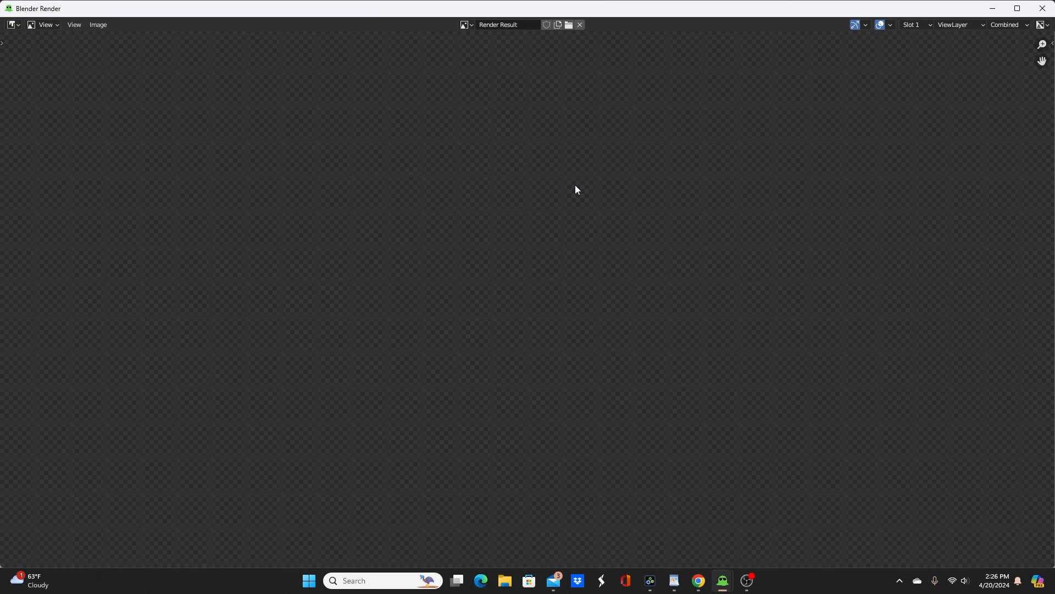